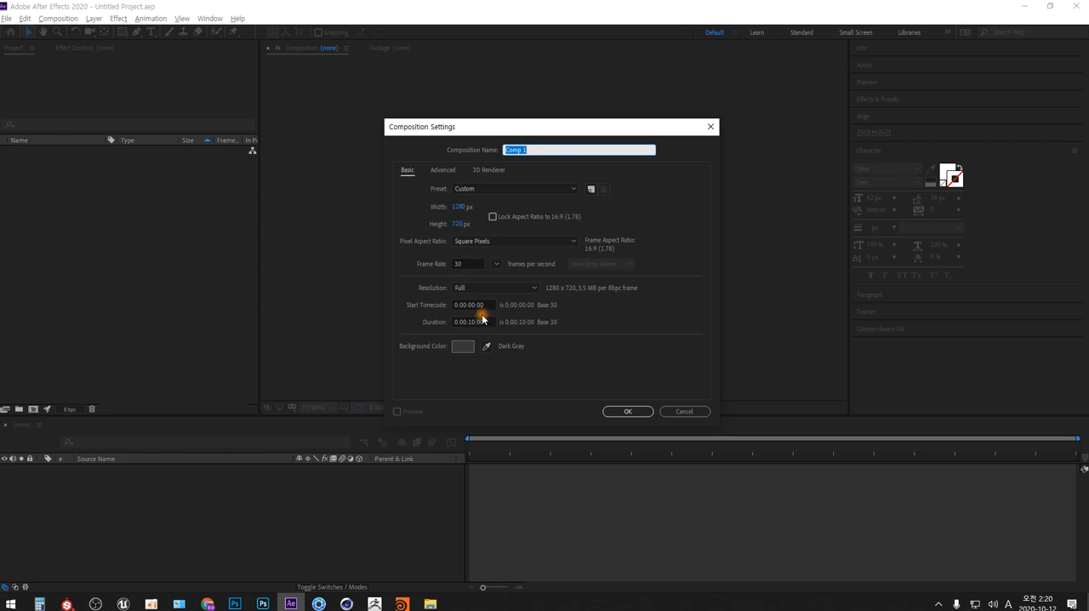
# - Create a 1280 x 720 composition at 30 fps lasting 10 seconds and set its preview magnification to 50%
pyautogui.click(631, 414)
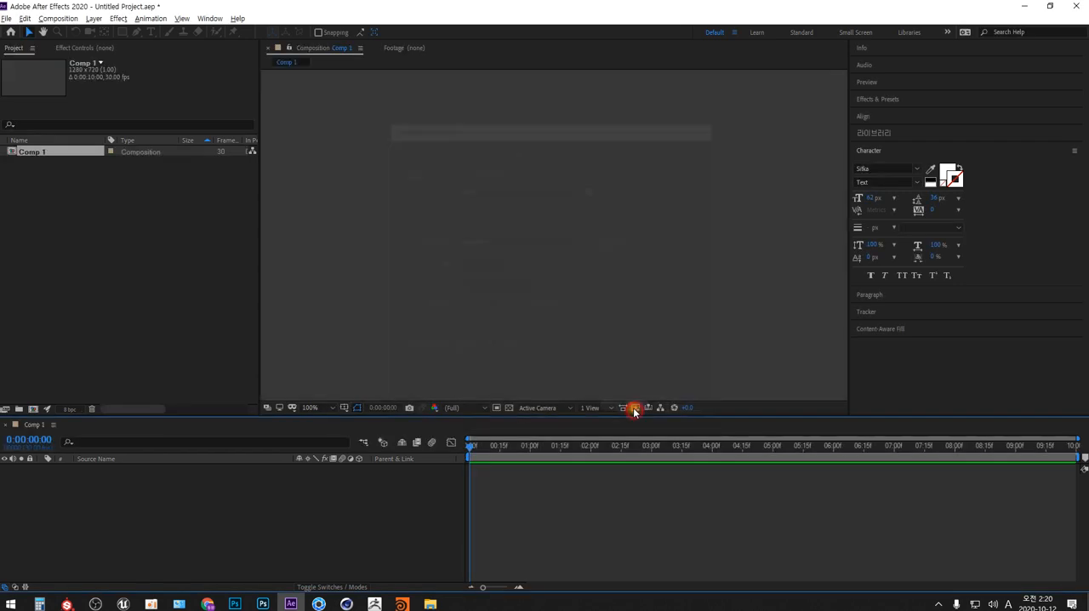
pyautogui.click(332, 408)
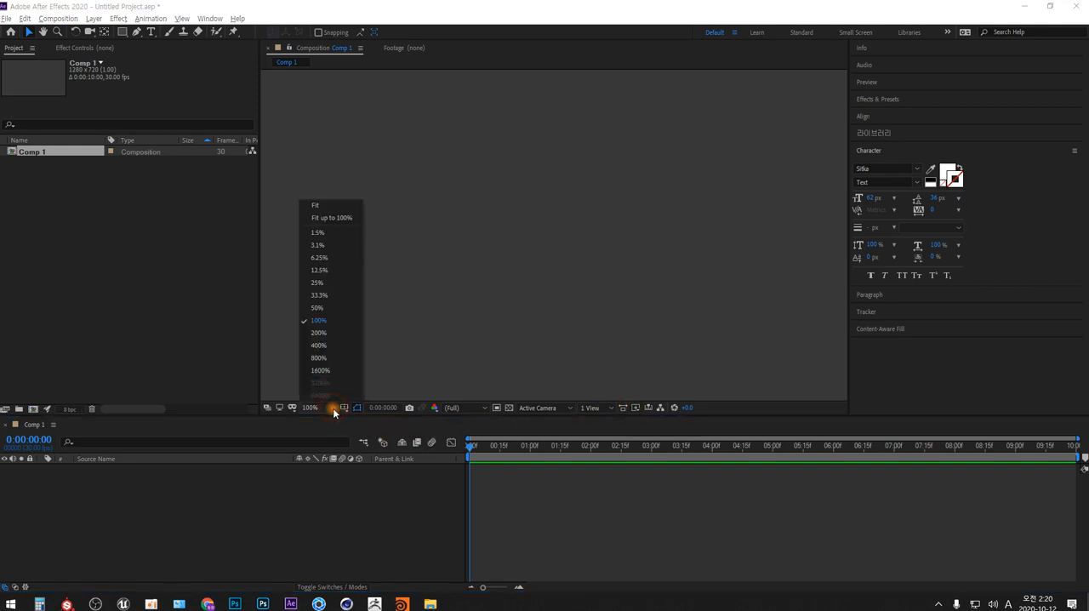
pyautogui.click(344, 221)
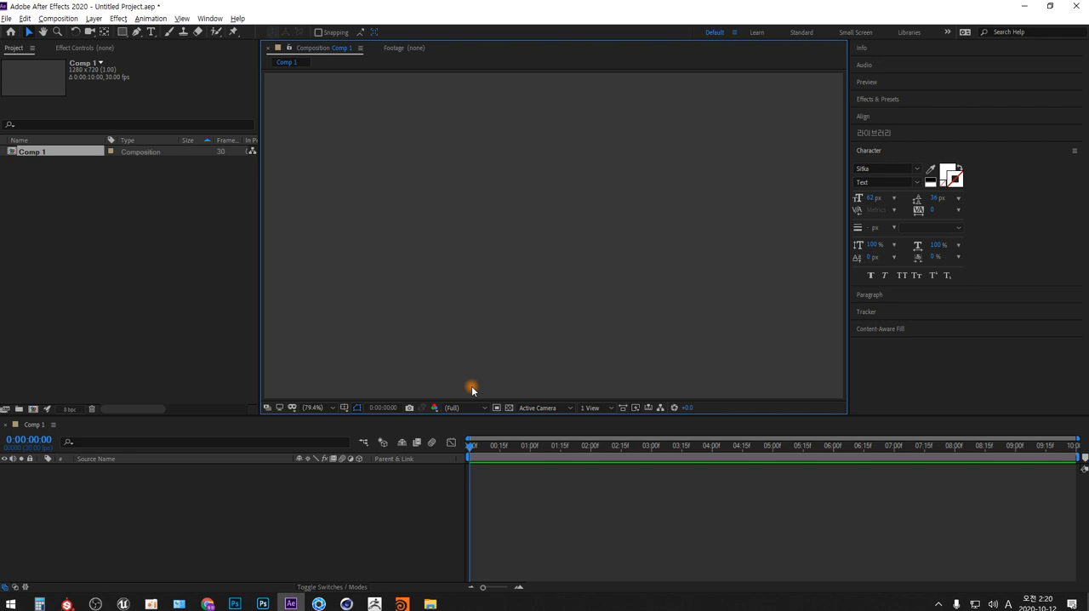
pyautogui.scroll(-5, 473, 389)
pyautogui.scroll(5, 473, 390)
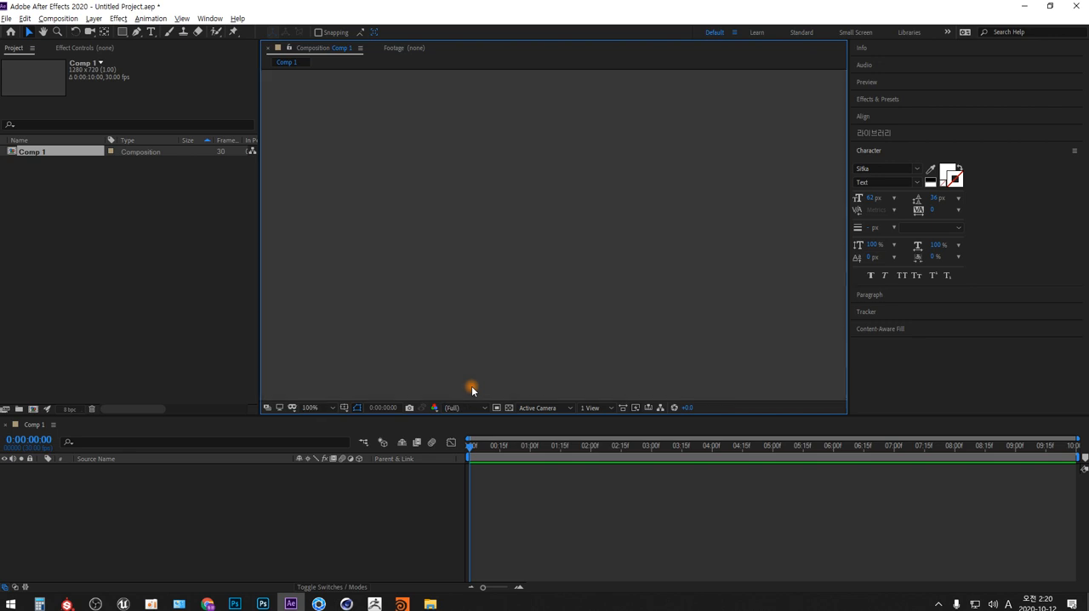
pyautogui.scroll(-5, 473, 390)
pyautogui.scroll(5, 473, 390)
pyautogui.scroll(-2, 473, 389)
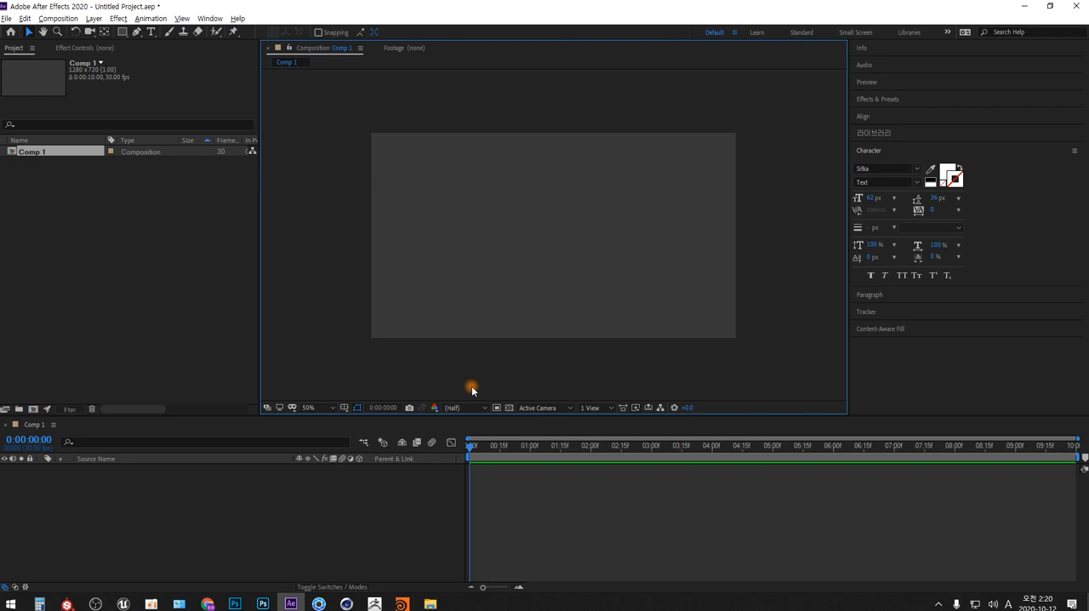
# - Add a text layer near the middle of the composition reading ",.,.,.,."
pyautogui.click(150, 31)
pyautogui.click(513, 249)
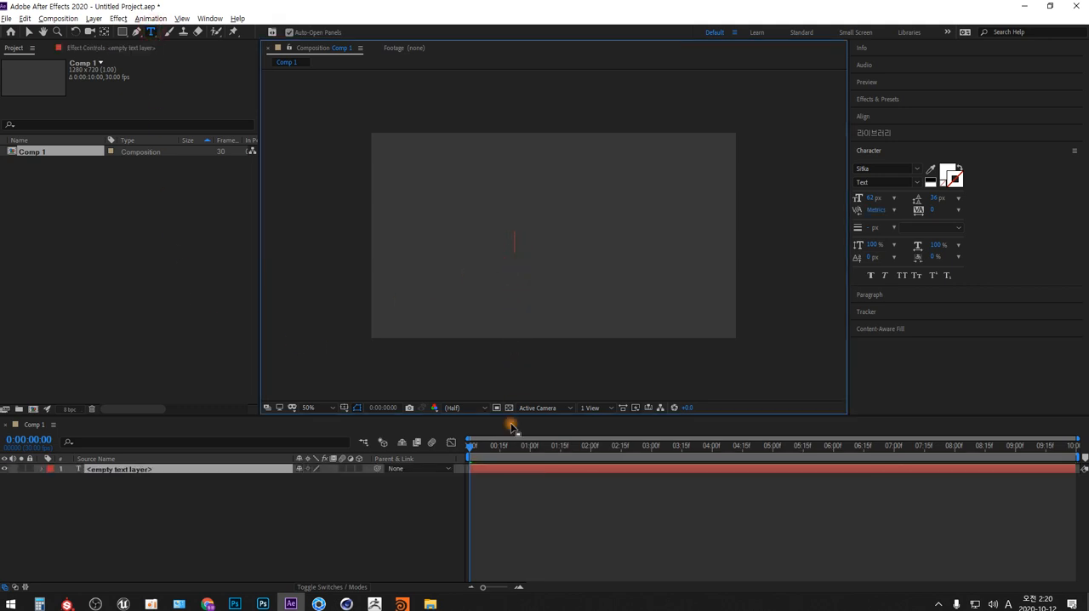
pyautogui.write(',.,.,.,.')
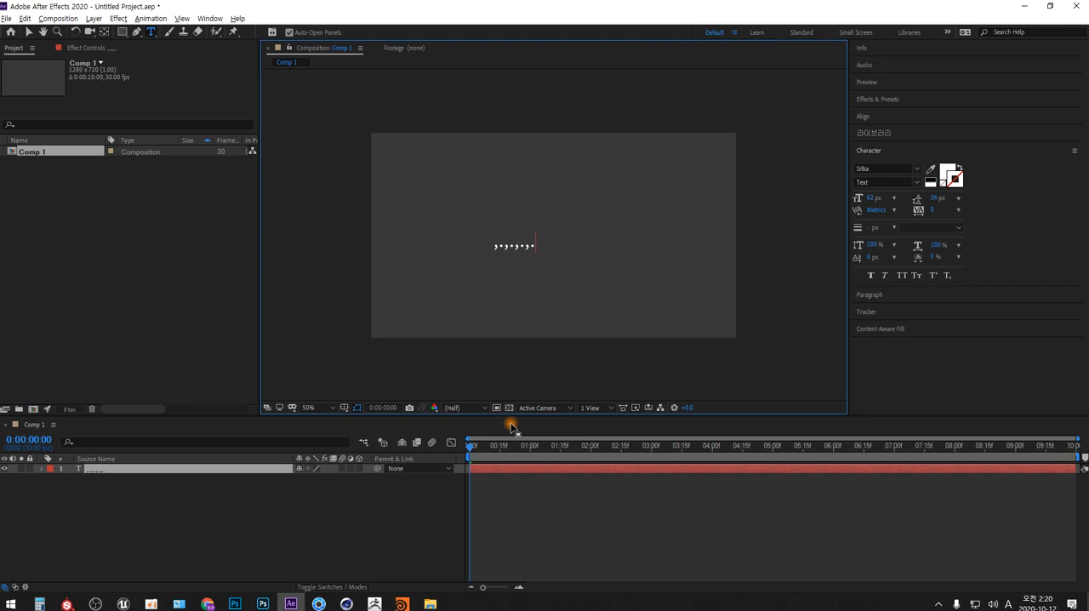
# - Replace the entire text with "Adobe Premiere ,.,.,."
pyautogui.hotkey('ctrl', 'a')
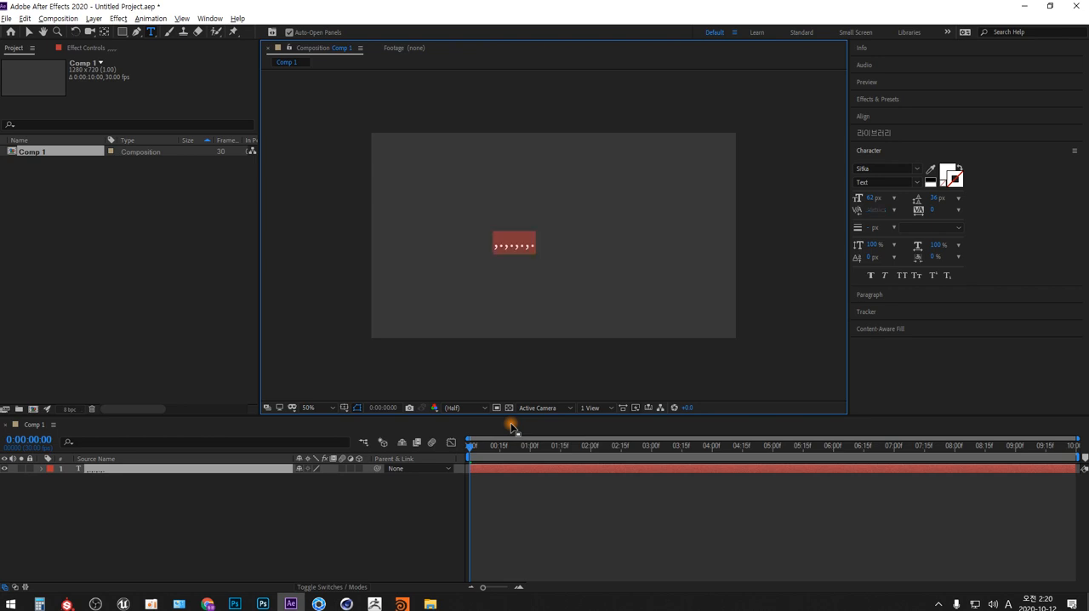
pyautogui.write('Adoge')
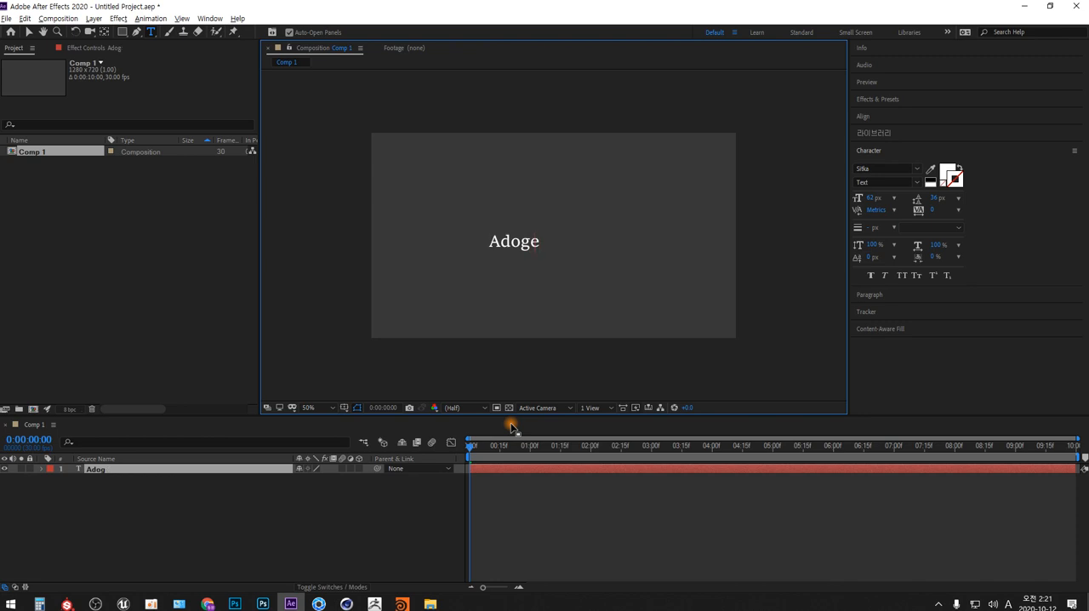
pyautogui.press('BackSpace')
pyautogui.press('BackSpace')
pyautogui.write('be P')
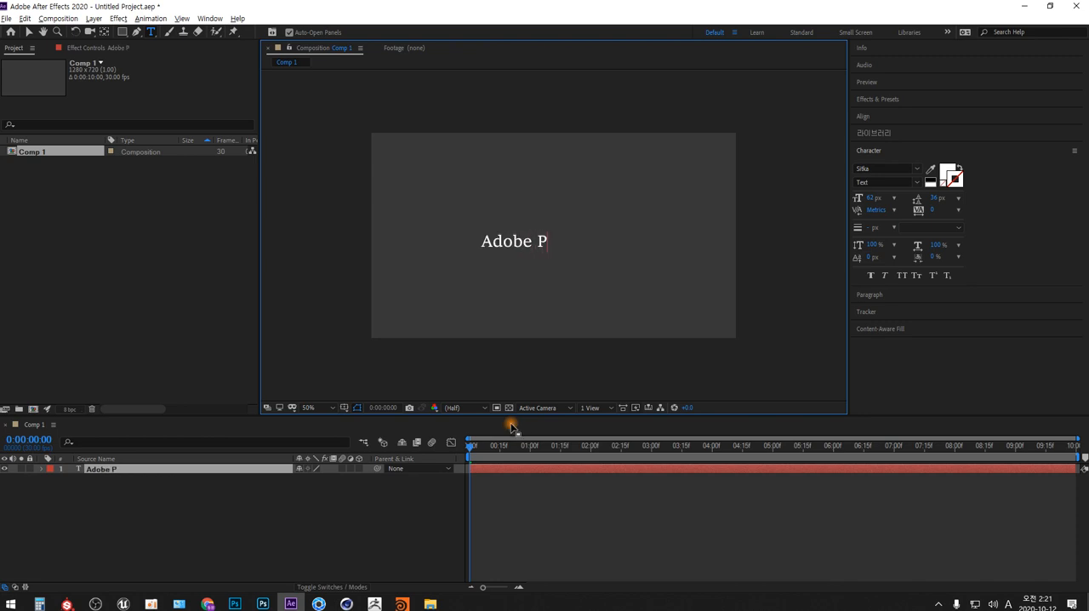
pyautogui.write('remiere')
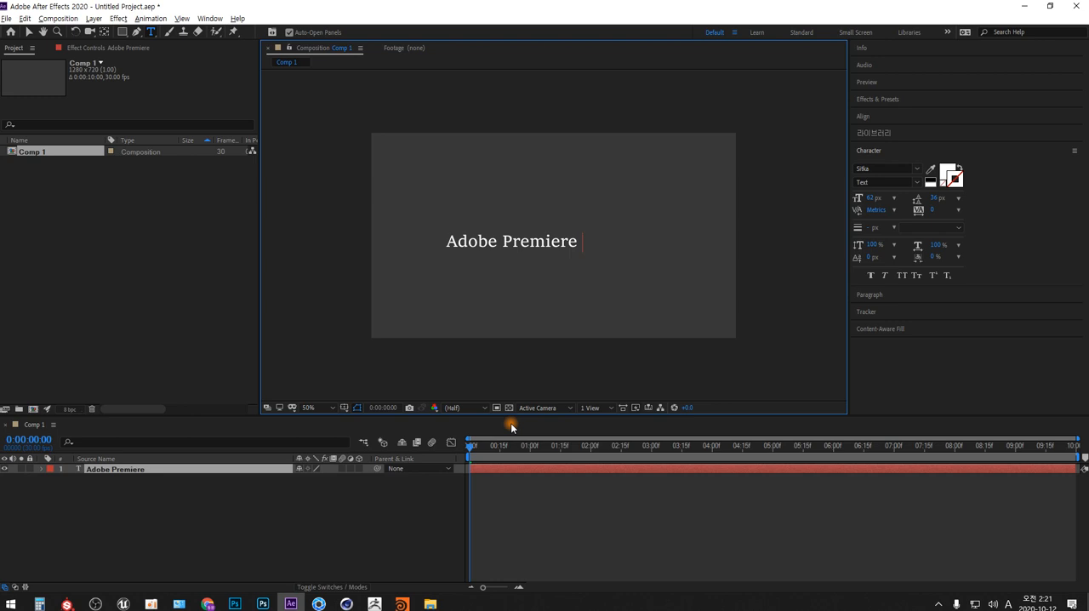
pyautogui.write(' ,.')
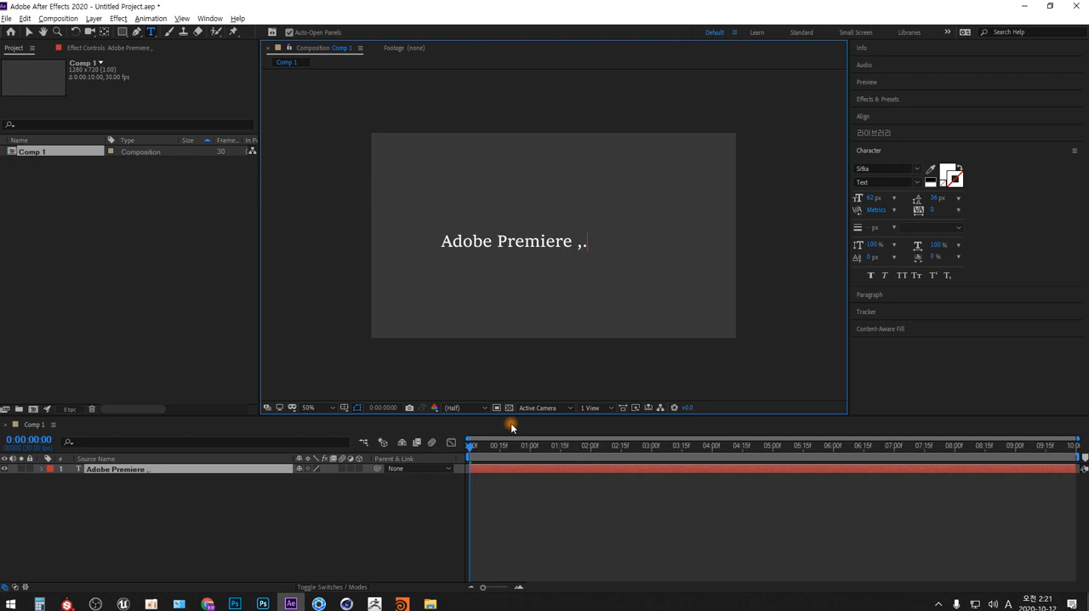
pyautogui.write(',.,.')
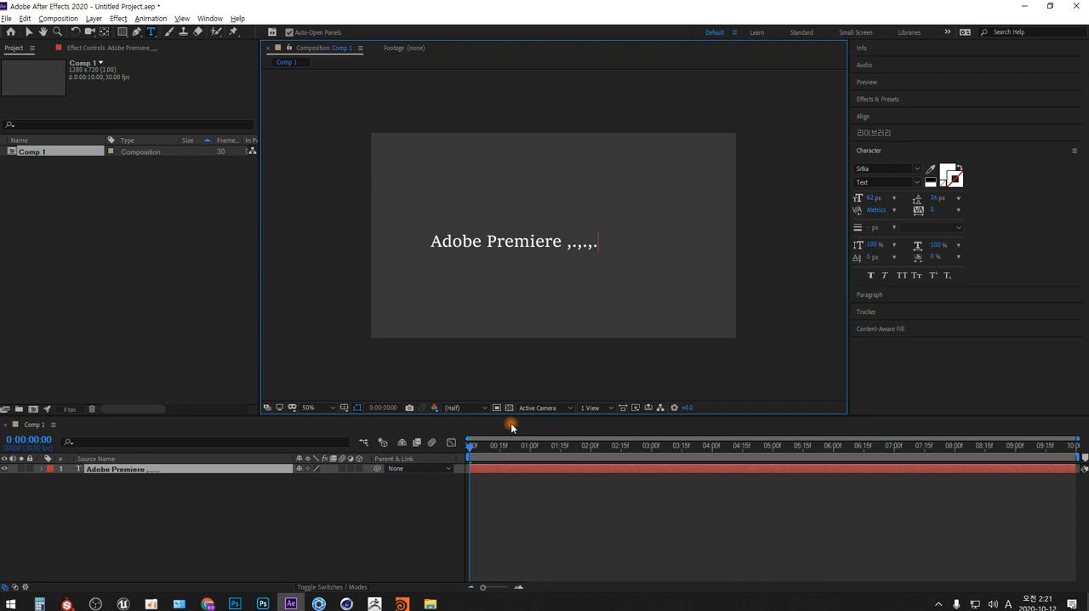
# - Delete the "Adobe Premiere" text layer from the composition
pyautogui.hotkey('ctrl', 'a')
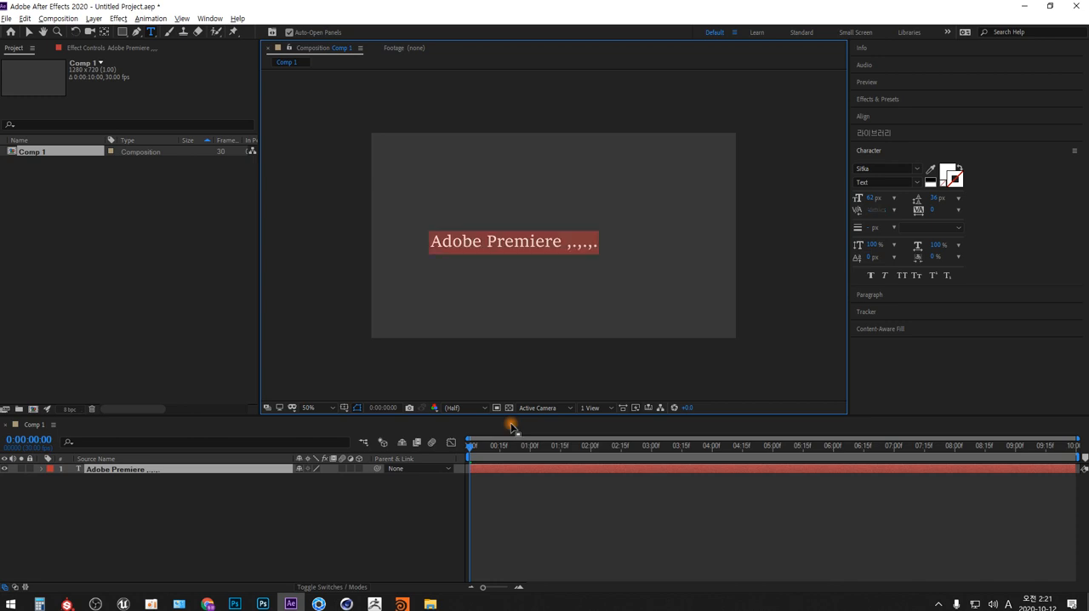
pyautogui.click(246, 469)
pyautogui.press('Delete')
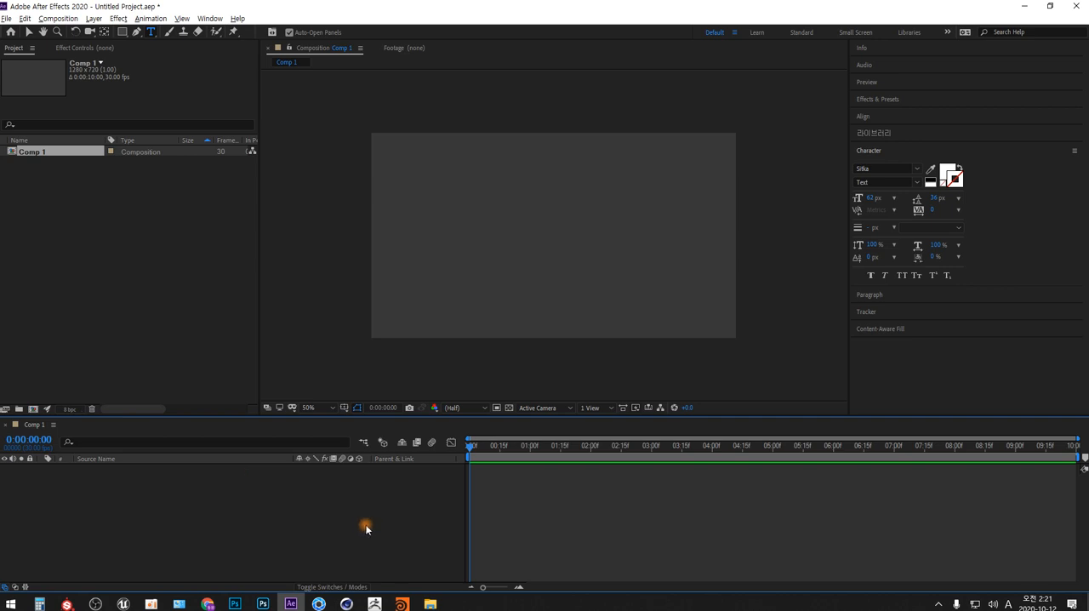
pyautogui.press(',')
pyautogui.press('.')
pyautogui.press(',')
pyautogui.press('.')
# - Create a new centered text layer in the composition reading "Adobe After Effects 2020"
pyautogui.rightClick(297, 501)
pyautogui.moveTo(434, 374)
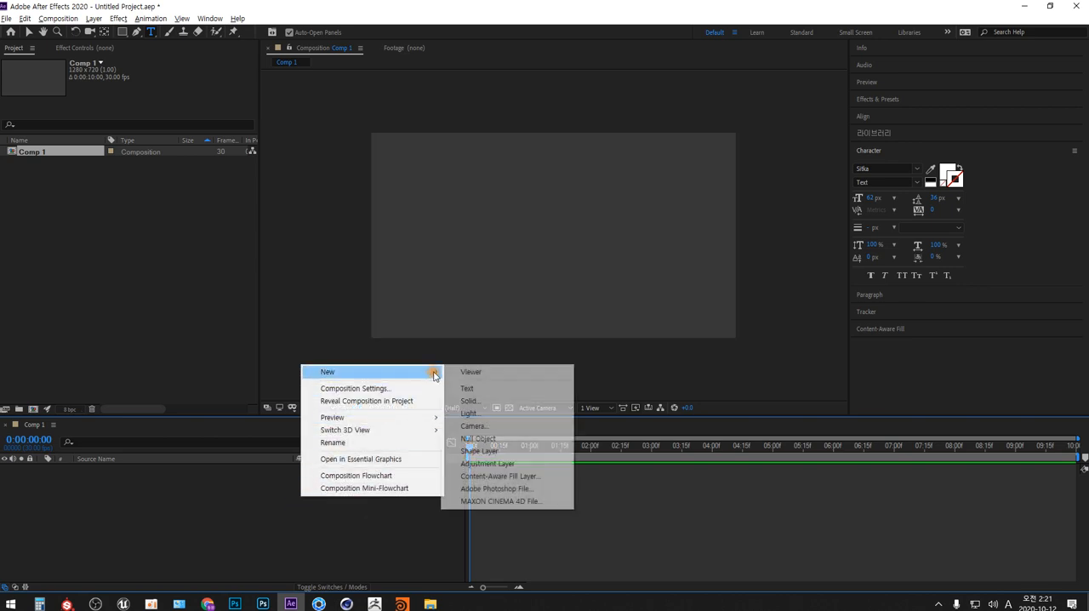
pyautogui.click(511, 390)
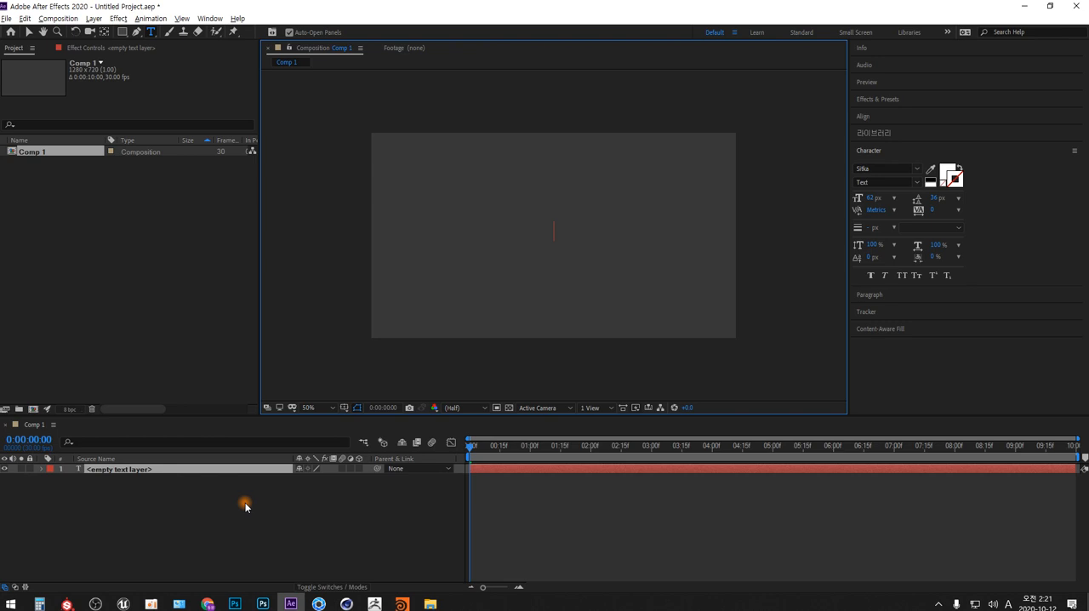
pyautogui.write('A')
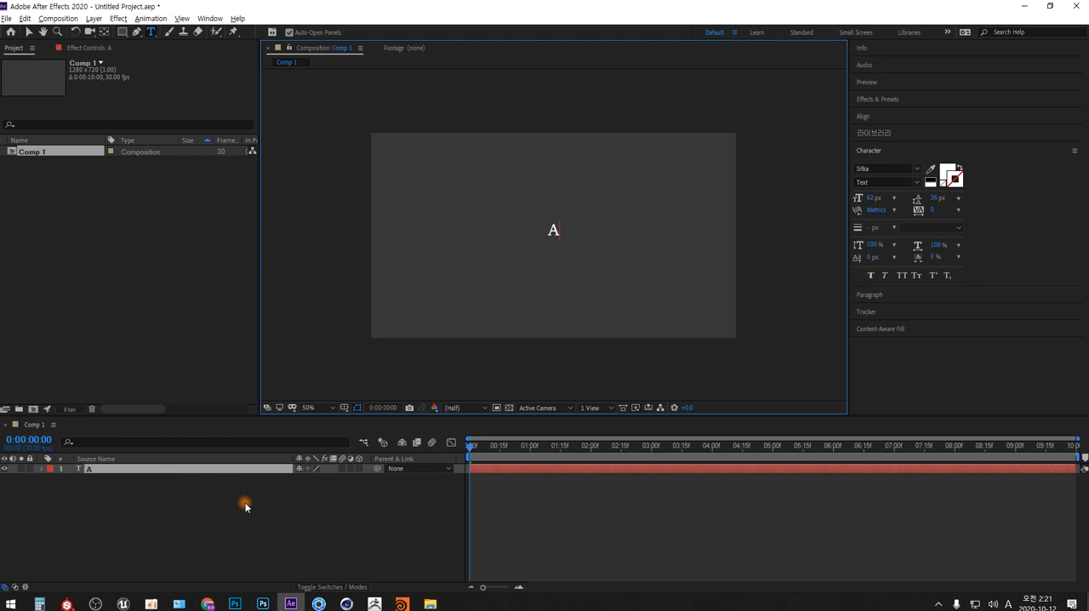
pyautogui.write('dobe')
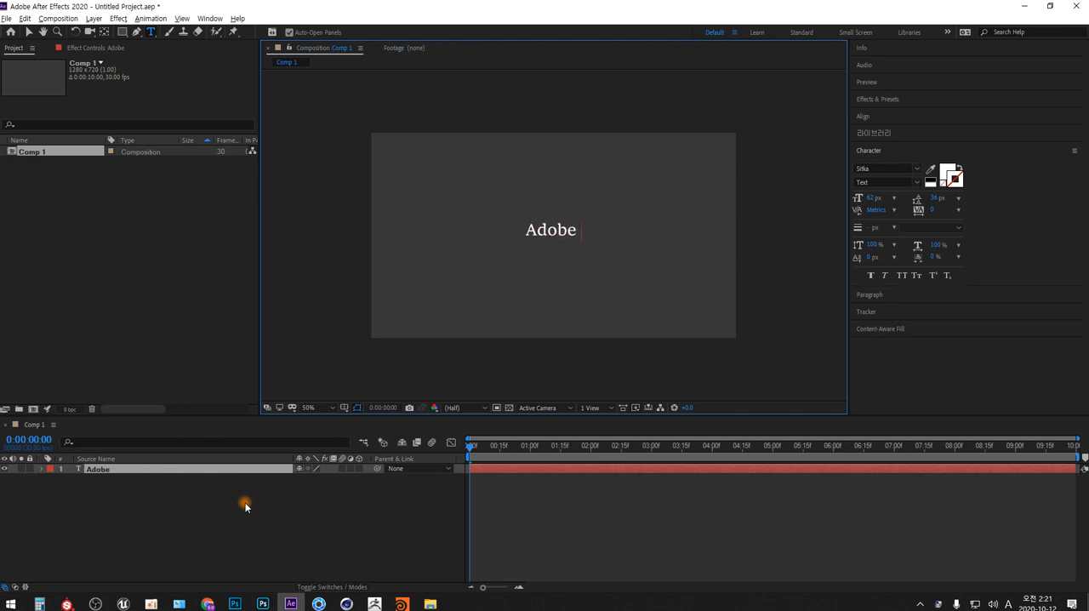
pyautogui.write(' After')
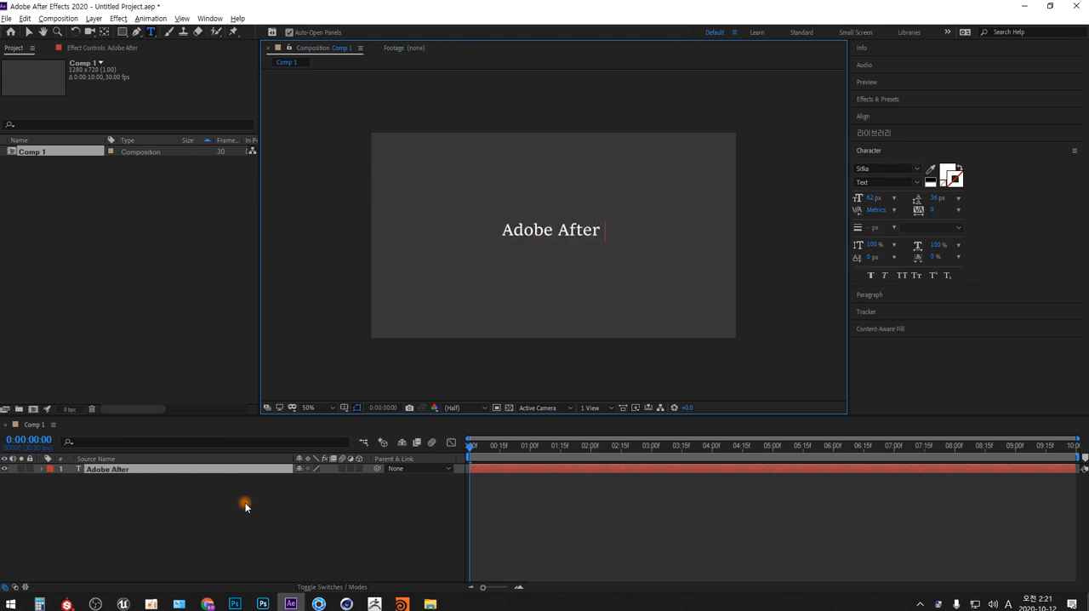
pyautogui.write(' Effects')
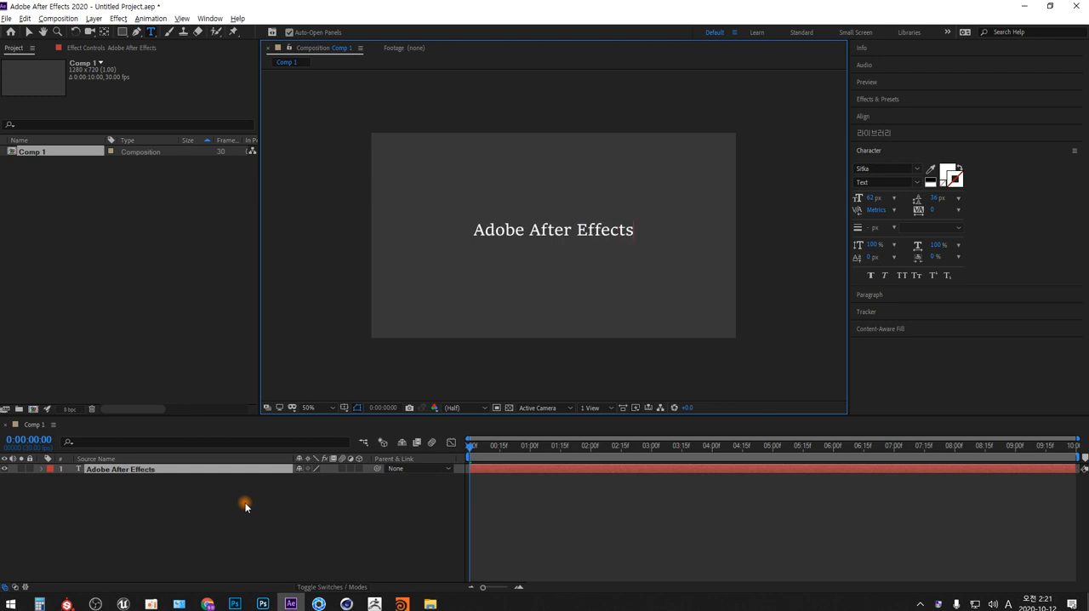
pyautogui.write(' 2020')
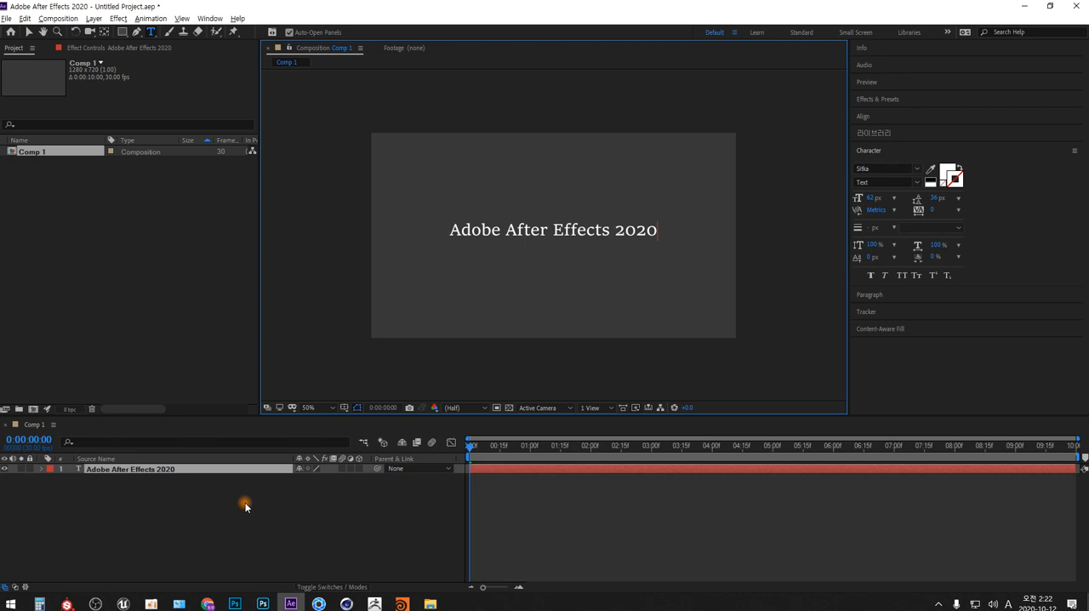
# - Cut "After Effects 2020" out of the text layer, keeping only the word "Adobe"
pyautogui.hotkey('shift', 'Home')
pyautogui.hotkey('shift', 'Right')
pyautogui.hotkey('shift', 'Right')
pyautogui.hotkey('shift', 'Right')
pyautogui.hotkey('shift', 'Right')
pyautogui.hotkey('shift', 'Right')
pyautogui.hotkey('shift', 'Right')
pyautogui.hotkey('ctrl', 'c')
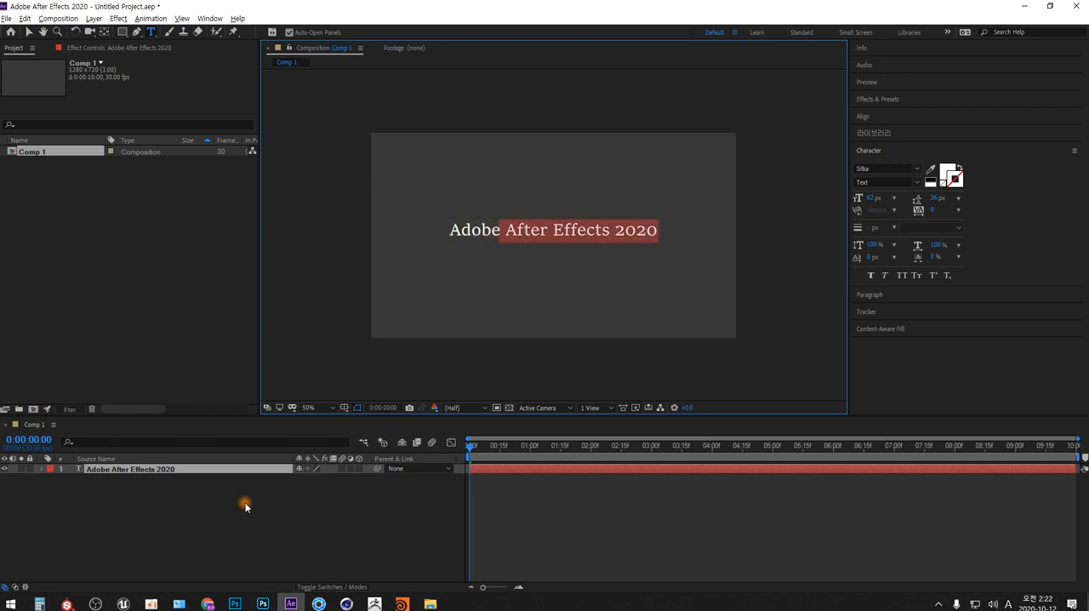
pyautogui.press('BackSpace')
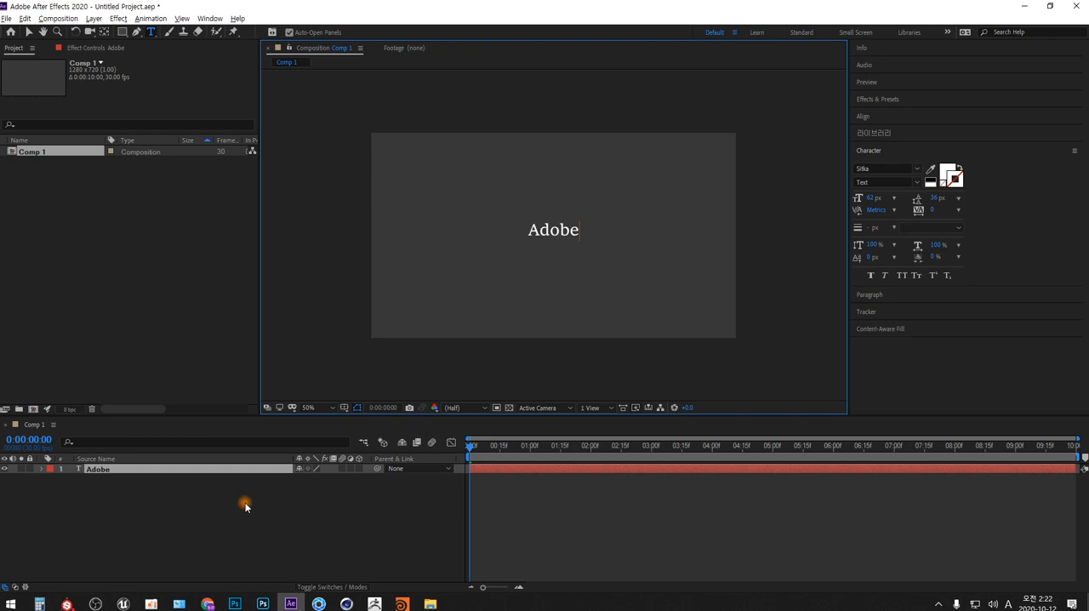
# - Enable Source Text keyframing on the "Adobe" layer with a first keyframe at 0:00:00:00
pyautogui.click(41, 468)
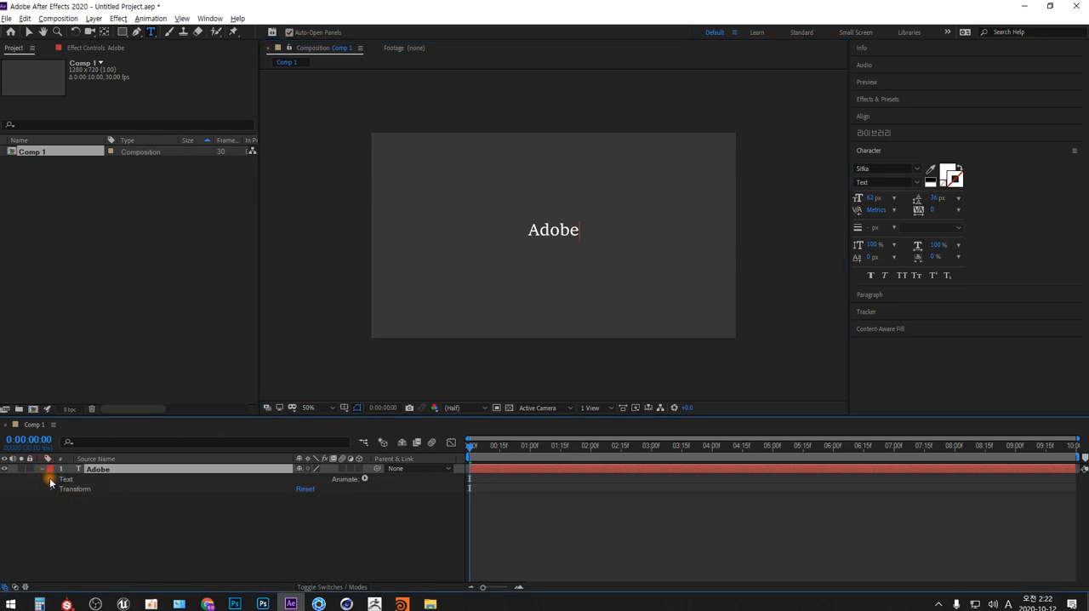
pyautogui.click(51, 479)
pyautogui.click(100, 490)
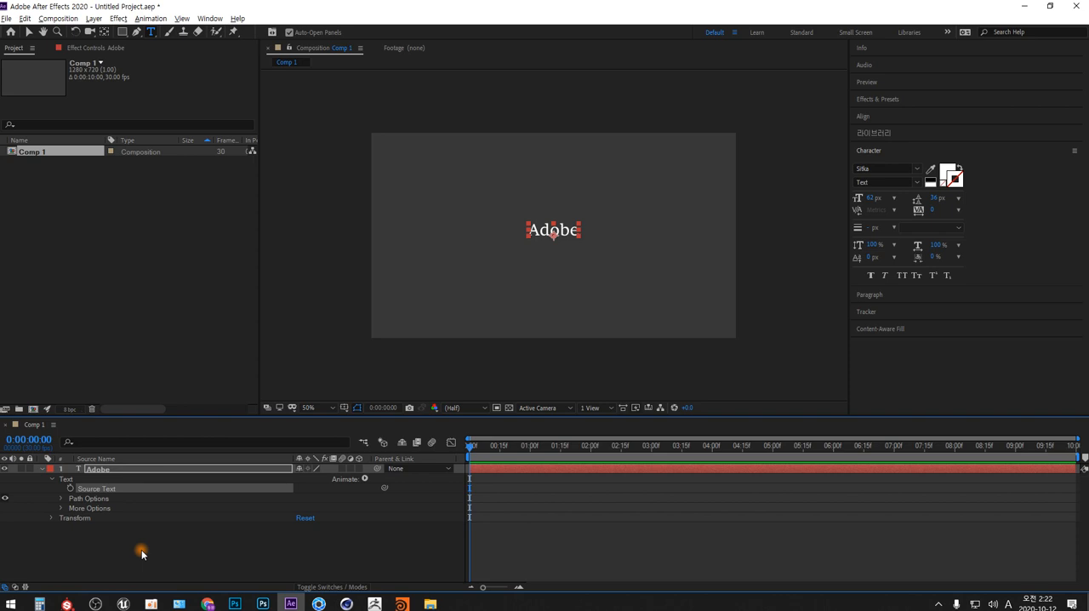
pyautogui.click(311, 408)
pyautogui.click(336, 222)
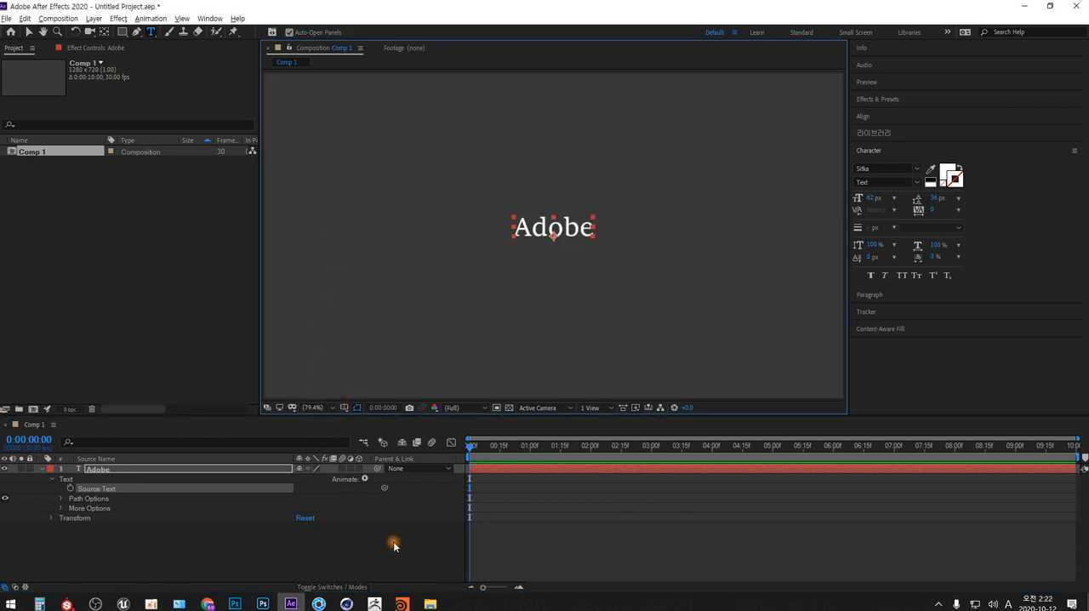
pyautogui.click(71, 490)
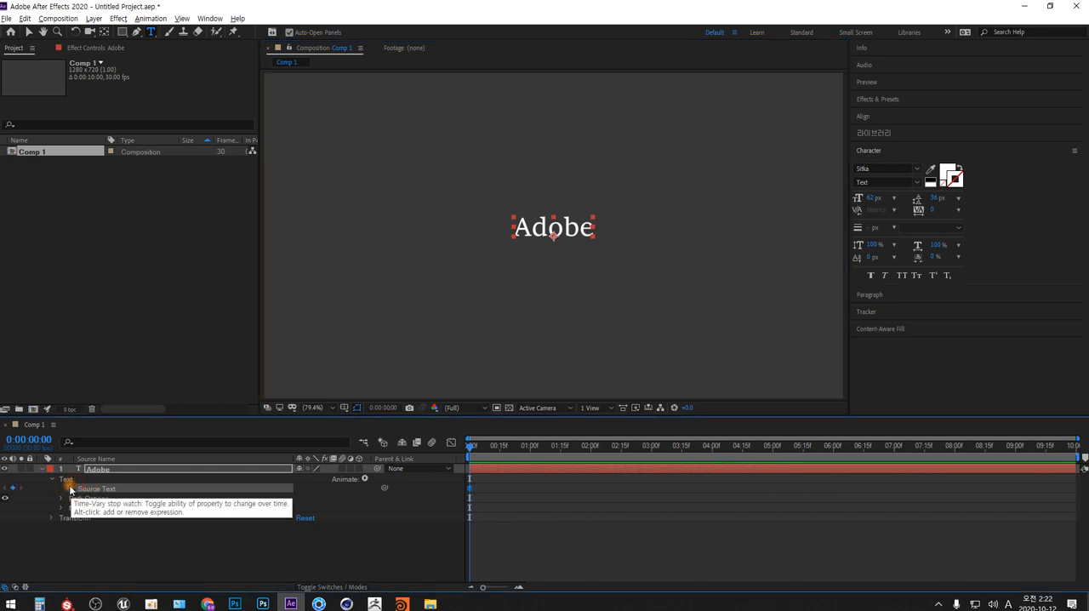
pyautogui.click(469, 487)
# - At 0:00:01:00, replace the layer's text with the cut phrase "After Effects 2020"
pyautogui.moveTo(470, 446); pyautogui.dragTo(532, 458)
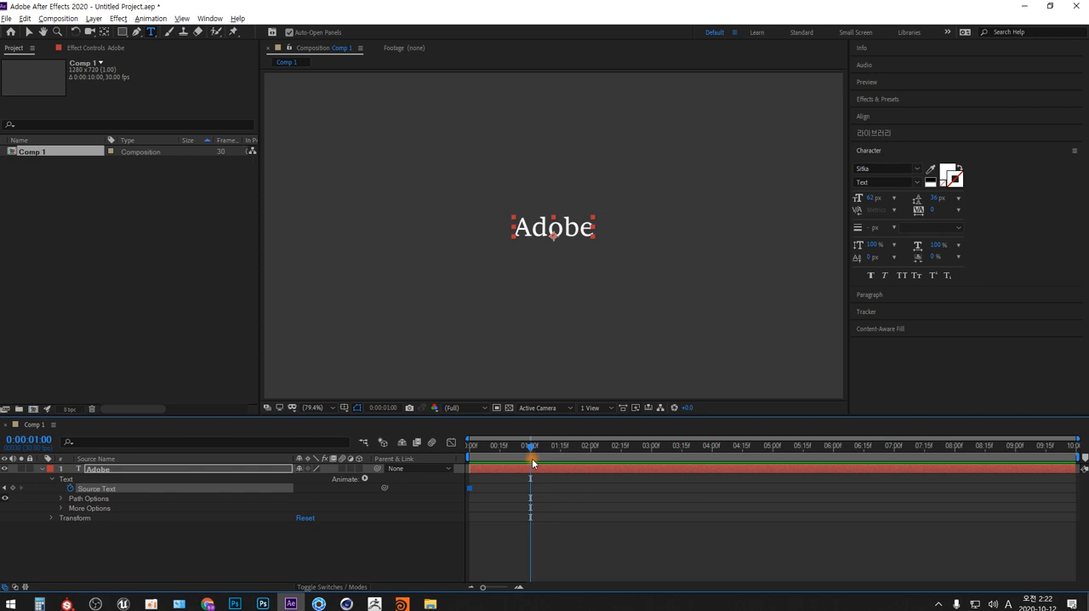
pyautogui.click(94, 499)
pyautogui.click(548, 227)
pyautogui.click(545, 229)
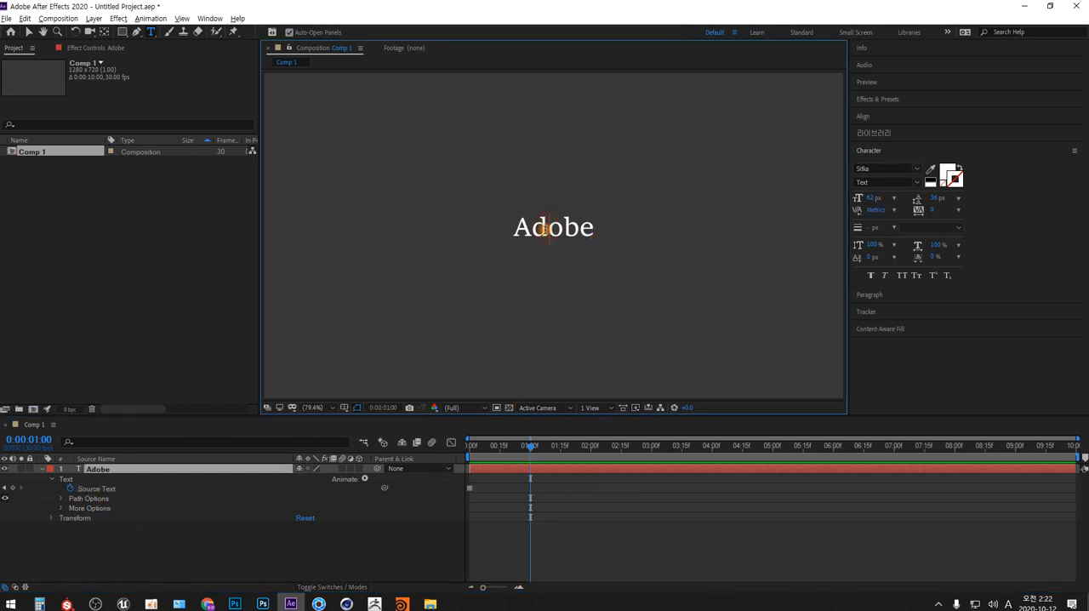
pyautogui.hotkey('ctrl', 'a')
pyautogui.hotkey('ctrl', 'v')
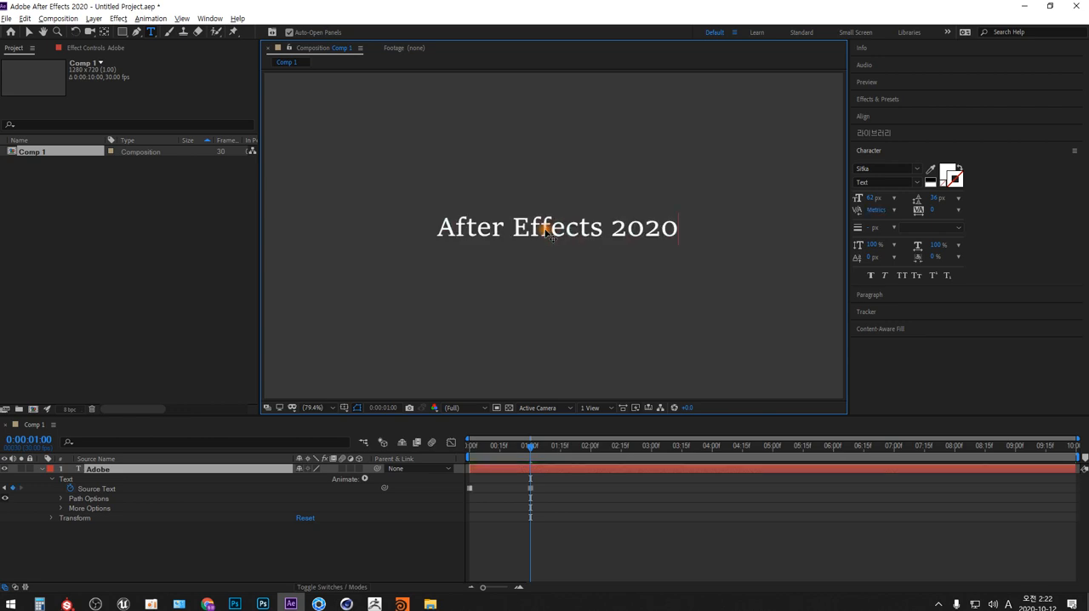
# - Cut "Effects 2020" from the text at 0:00:01:00, keeping only the word "After"
pyautogui.hotkey('shift', 'Left')
pyautogui.hotkey('shift', 'Left')
pyautogui.hotkey('shift', 'Left')
pyautogui.hotkey('shift', 'Left')
pyautogui.hotkey('shift', 'Left')
pyautogui.hotkey('shift', 'Left')
pyautogui.hotkey('shift', 'Left')
pyautogui.hotkey('shift', 'Left')
pyautogui.hotkey('shift', 'Left')
pyautogui.hotkey('shift', 'Left')
pyautogui.hotkey('shift', 'Left')
pyautogui.hotkey('shift', 'Left')
pyautogui.hotkey('shift', 'Left')
pyautogui.hotkey('ctrl', 'c')
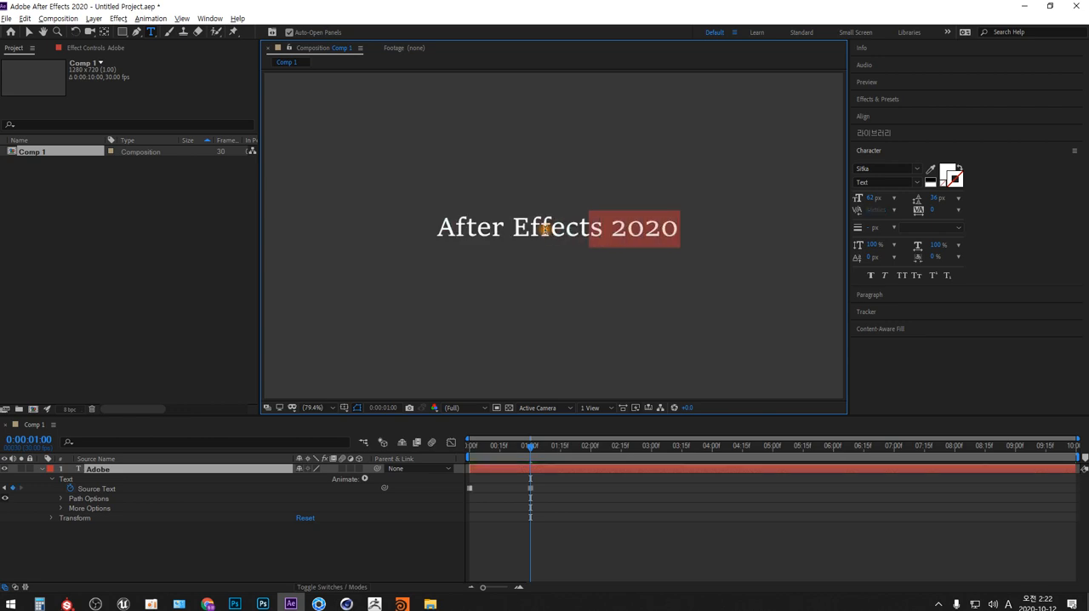
pyautogui.press('BackSpace')
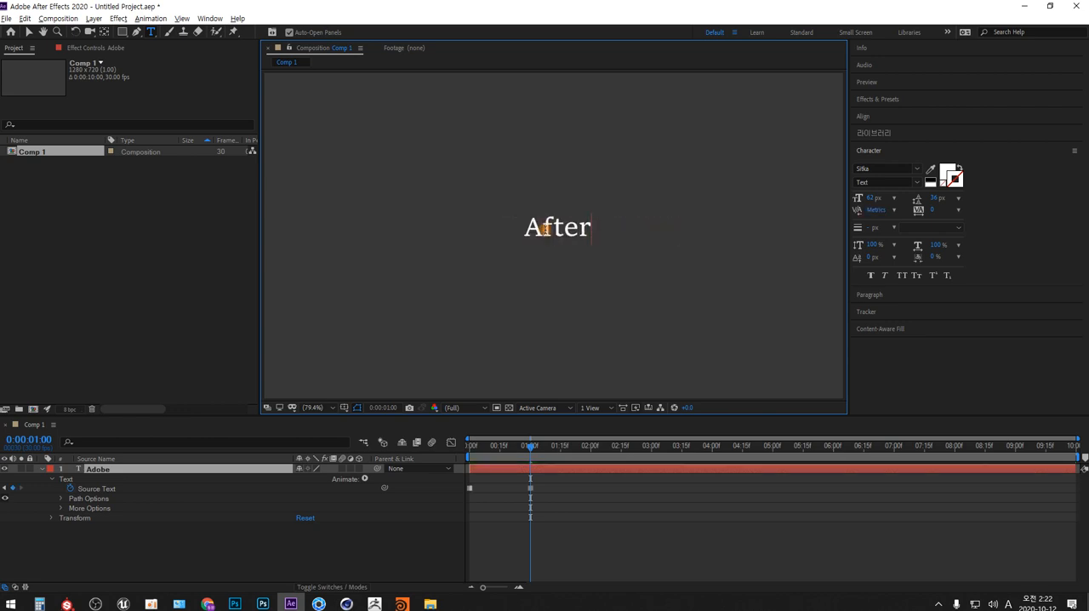
# - At 0:00:02:00, replace the word "After" with the cut phrase "Effects 2020"
pyautogui.click(590, 445)
pyautogui.click(547, 227)
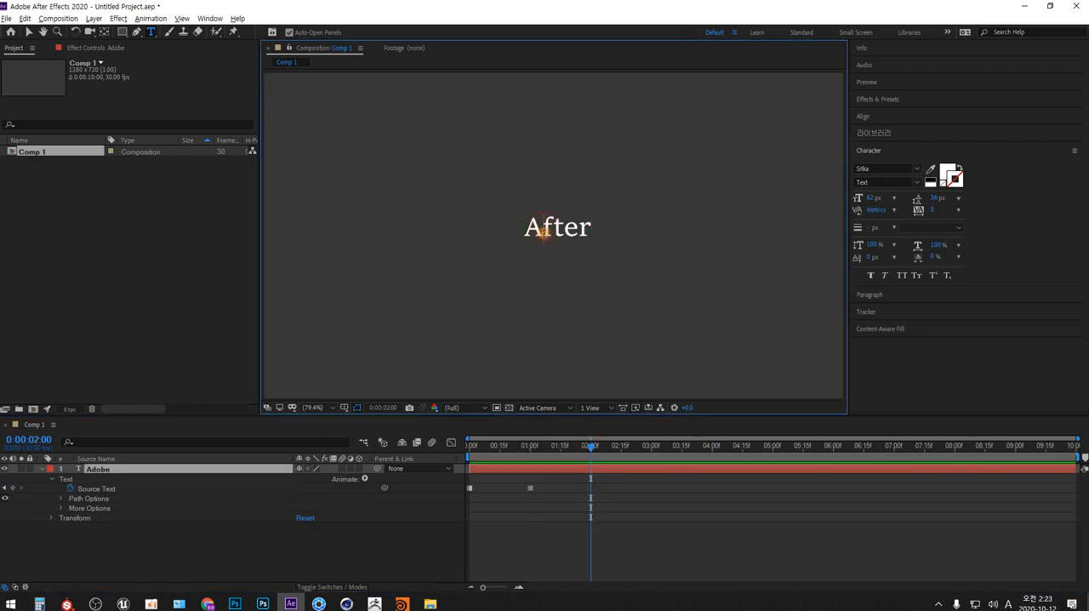
pyautogui.doubleClick(544, 230)
pyautogui.hotkey('ctrl', 'v')
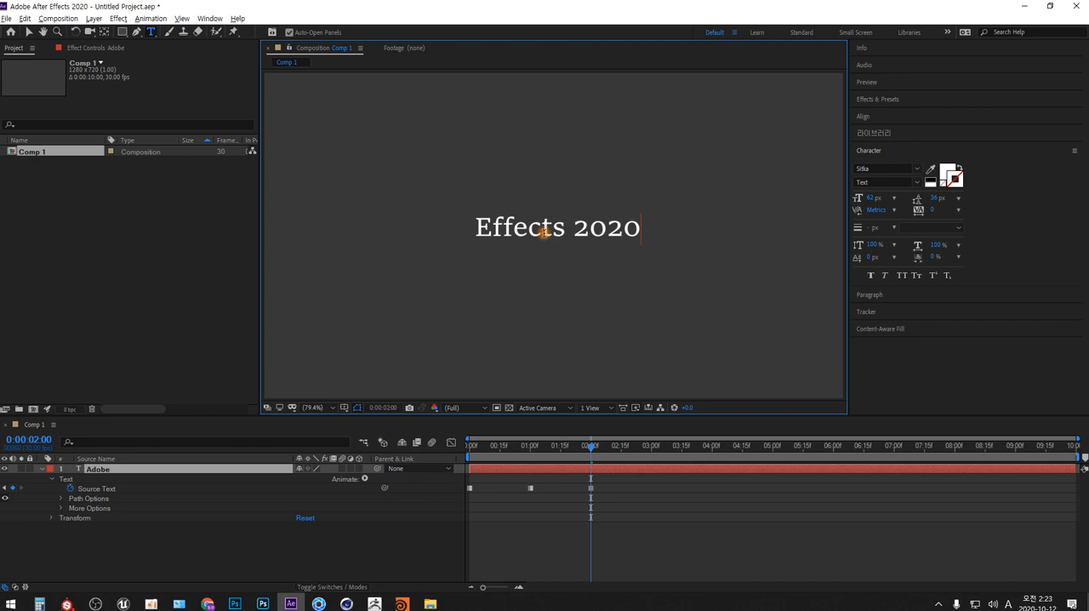
# - Delete "2020" from the text at 0:00:02:00, keeping only the word "Effects"
pyautogui.hotkey('shift', 'Left')
pyautogui.hotkey('shift', 'Left')
pyautogui.hotkey('shift', 'Left')
pyautogui.hotkey('shift', 'Left')
pyautogui.hotkey('shift', 'Left')
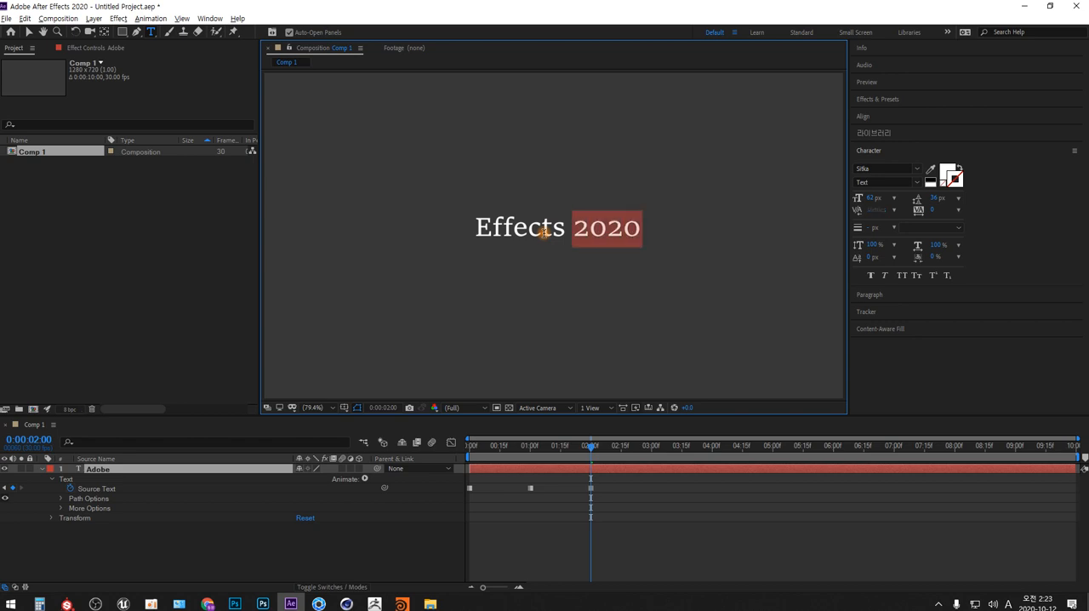
pyautogui.press('BackSpace')
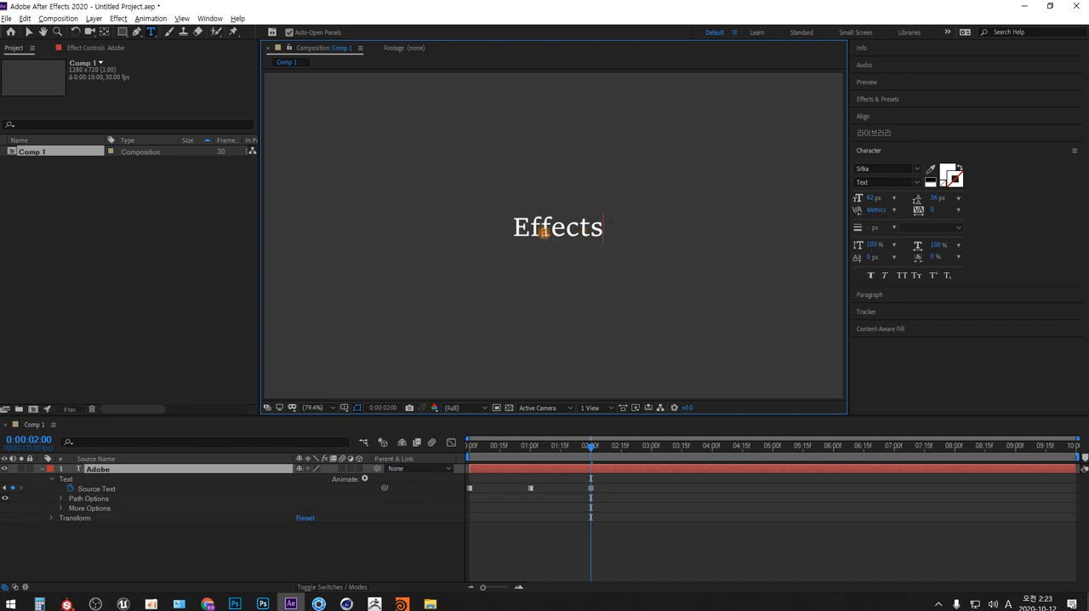
# - At 0:00:03:00, replace the layer's text with "2020"
pyautogui.click(652, 445)
pyautogui.click(592, 227)
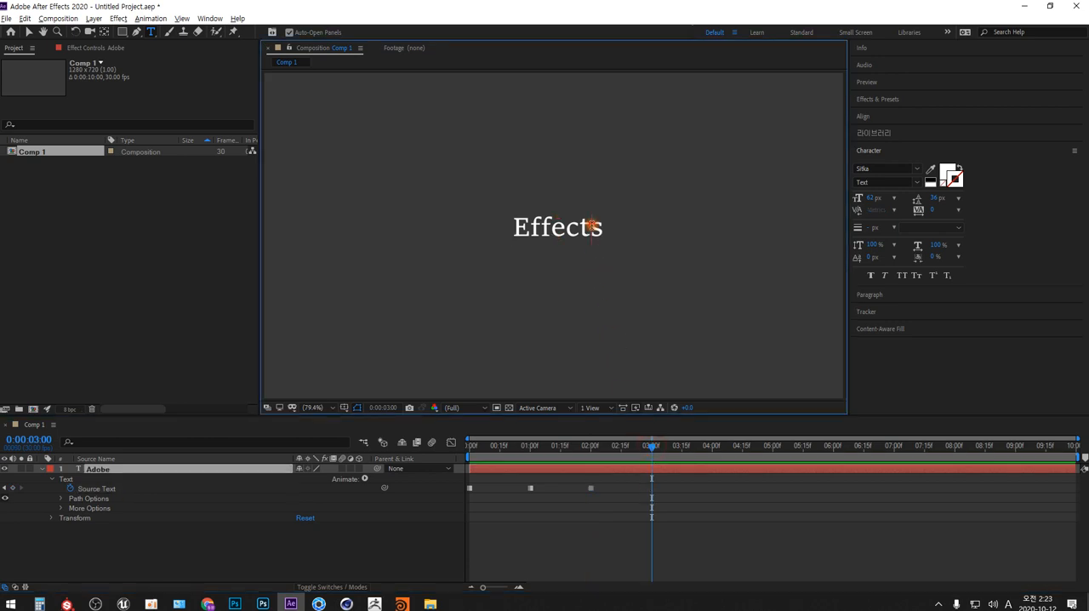
pyautogui.hotkey('ctrl', 'a')
pyautogui.write('2020')
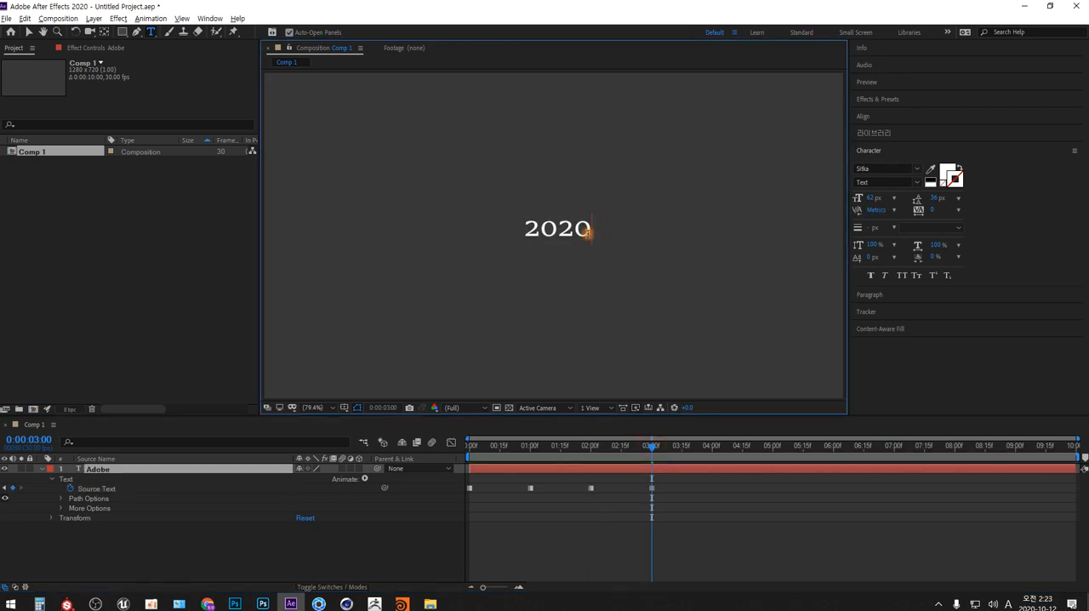
# - At 0:00:04:00, add "Adobe After Effects" in front of "2020" so the text reads "Adobe After Effects 2020"
pyautogui.click(711, 445)
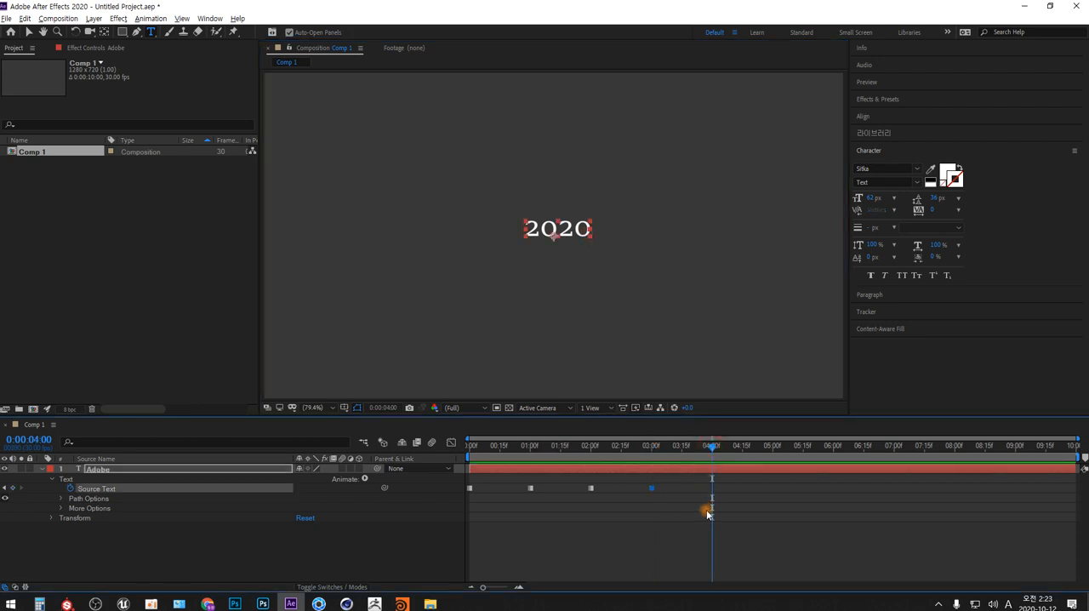
pyautogui.click(568, 228)
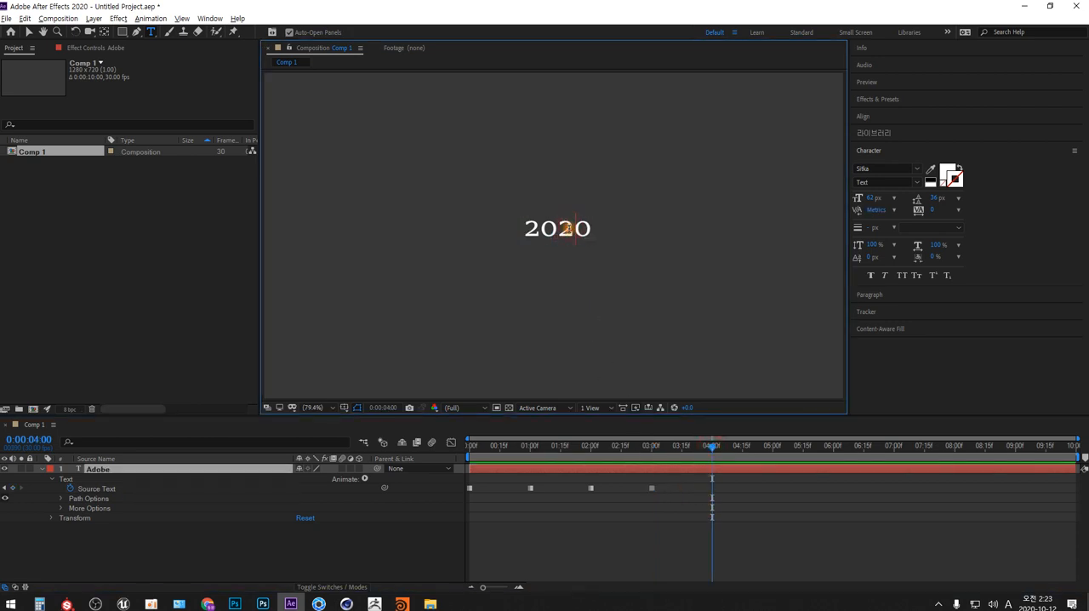
pyautogui.press('Home')
pyautogui.write('Adobe')
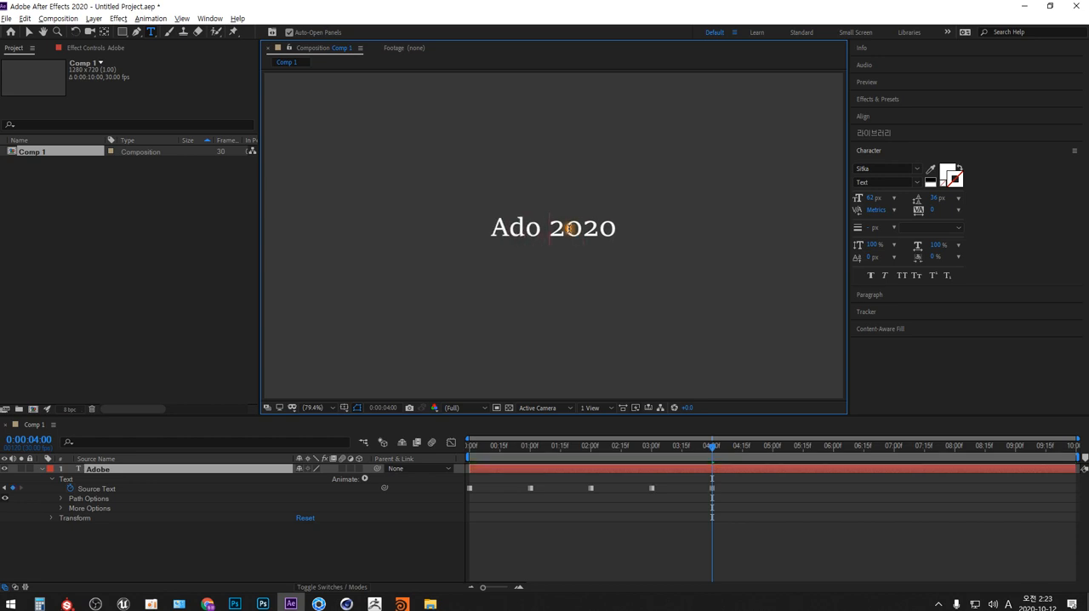
pyautogui.write(' After')
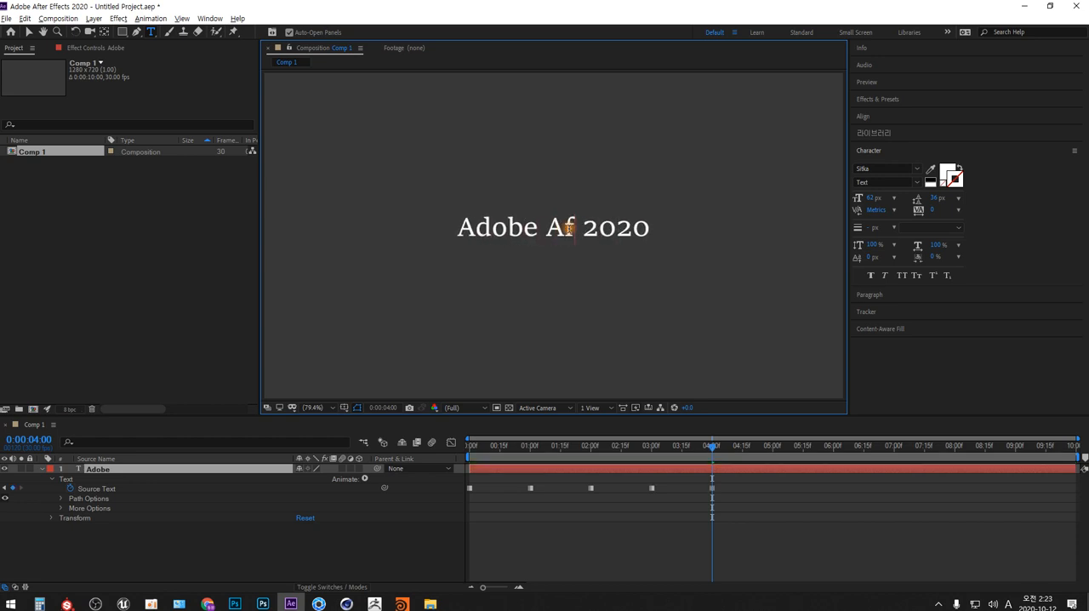
pyautogui.write(' Effects')
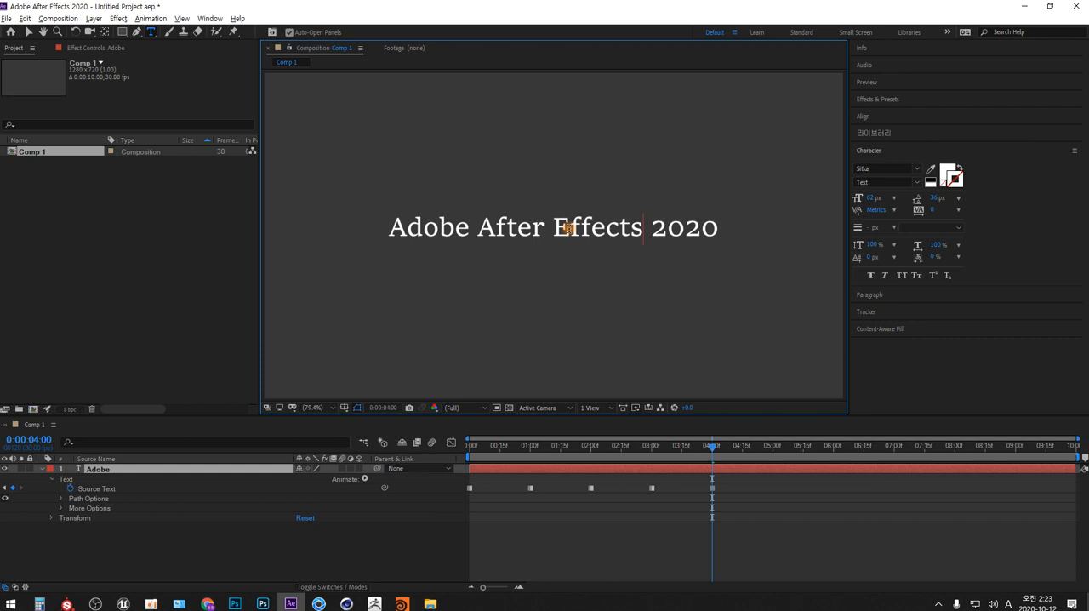
# - Preview the Source Text animation from 0:00:00:00
pyautogui.moveTo(500, 445); pyautogui.dragTo(437, 458)
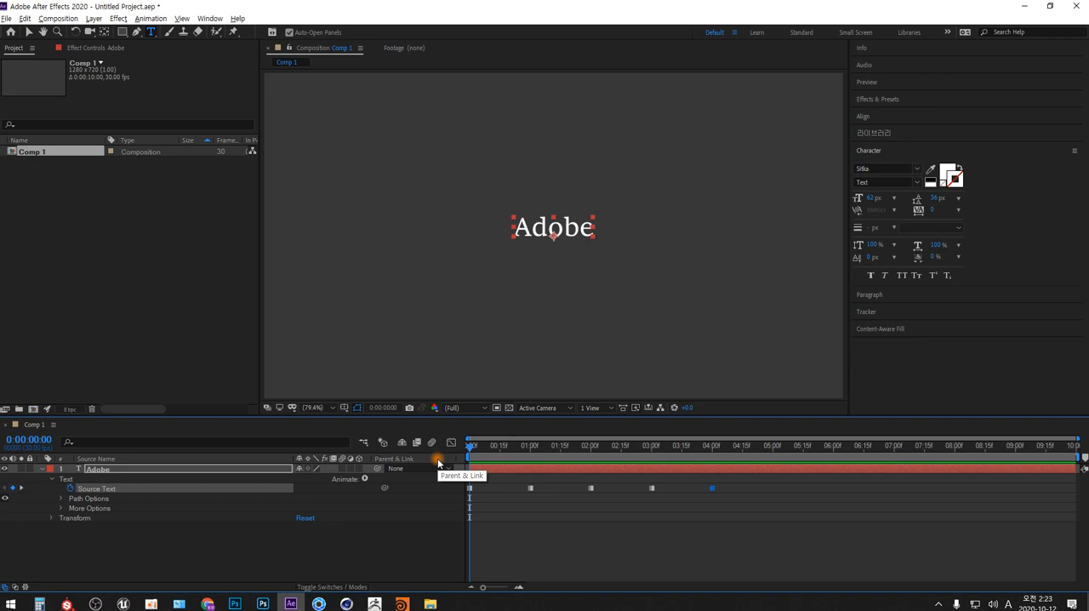
pyautogui.press('space')
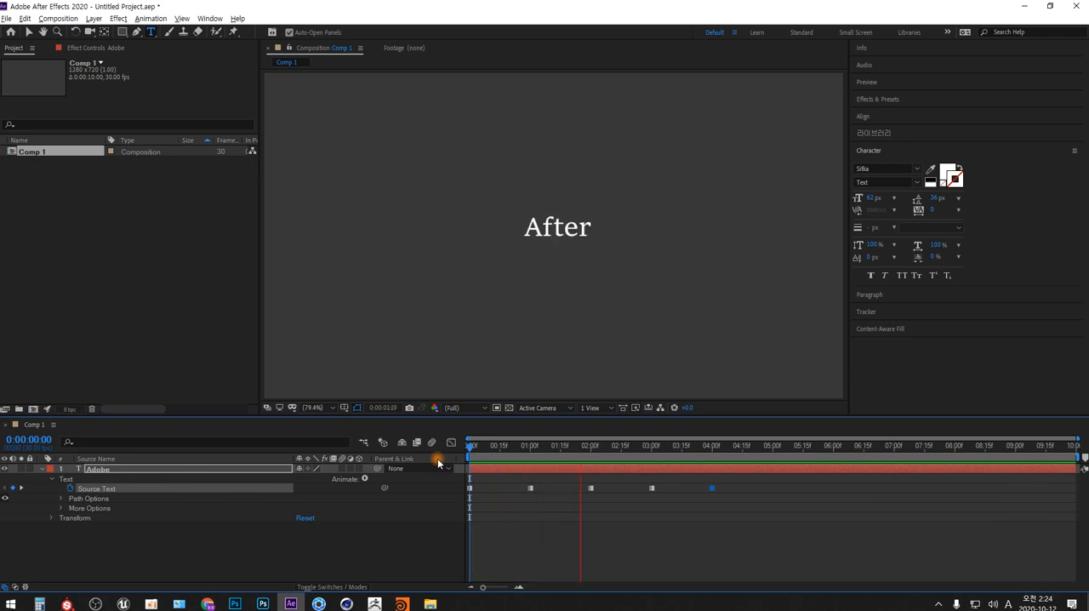
pyautogui.press('space')
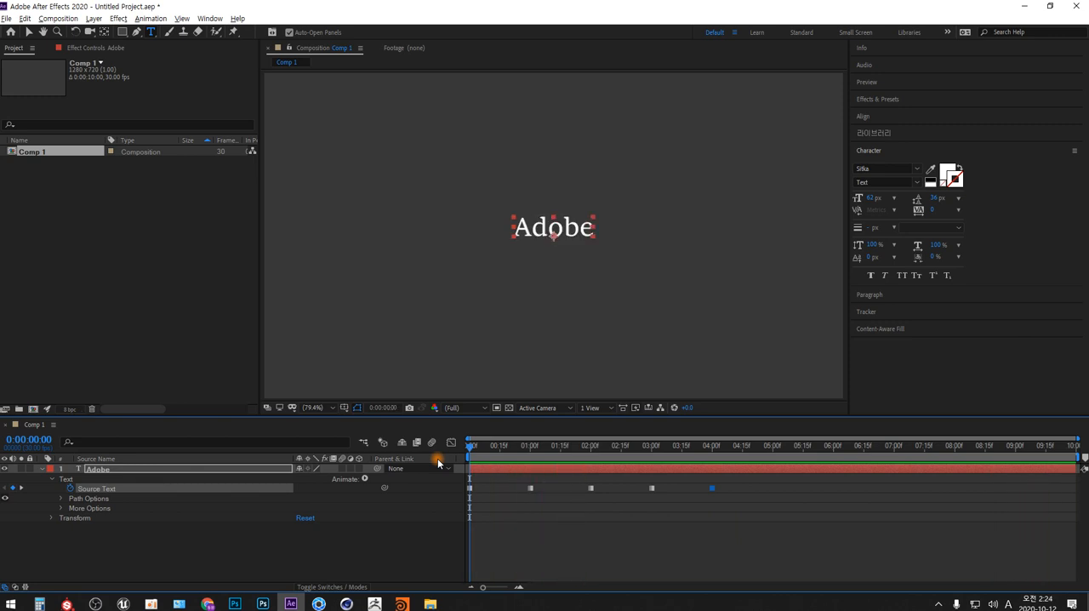
# - Collapse and hide the keyframed "Adobe" layer, and create a new text layer reading "Adobe"
pyautogui.click(41, 469)
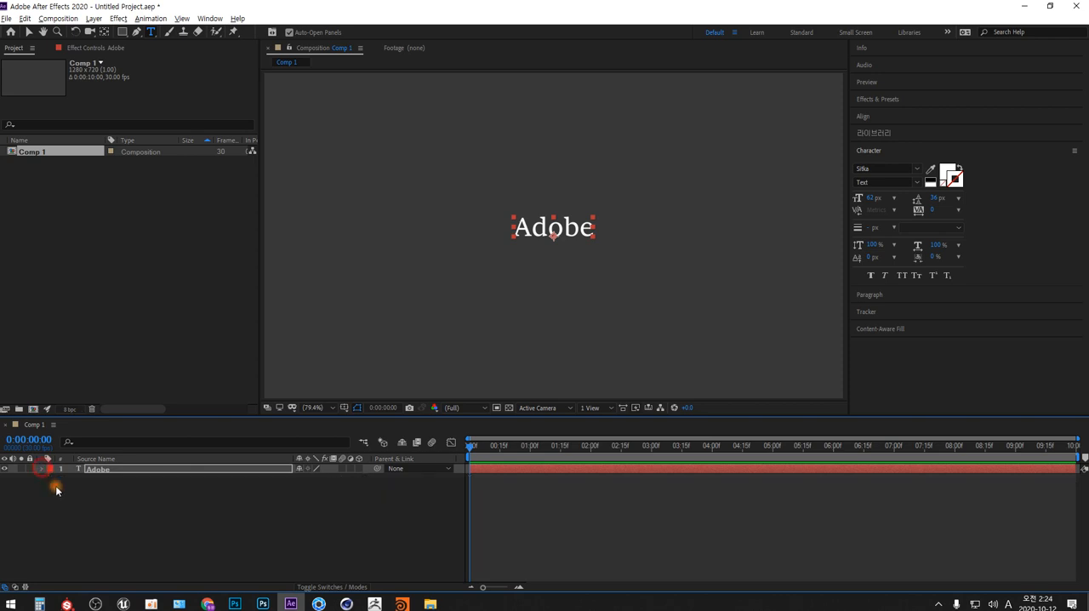
pyautogui.click(4, 469)
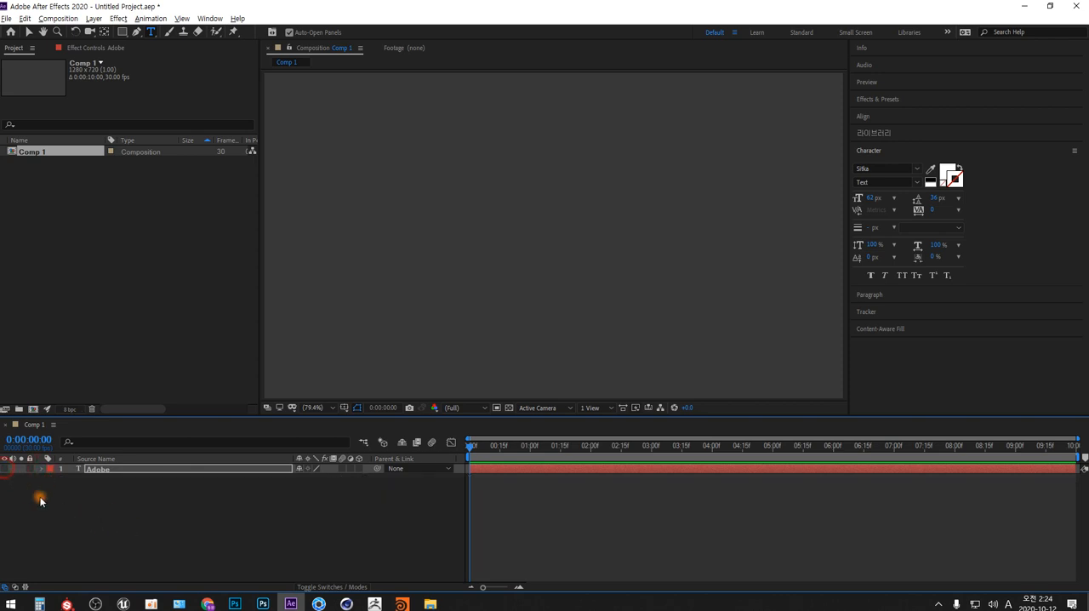
pyautogui.rightClick(300, 508)
pyautogui.moveTo(414, 388)
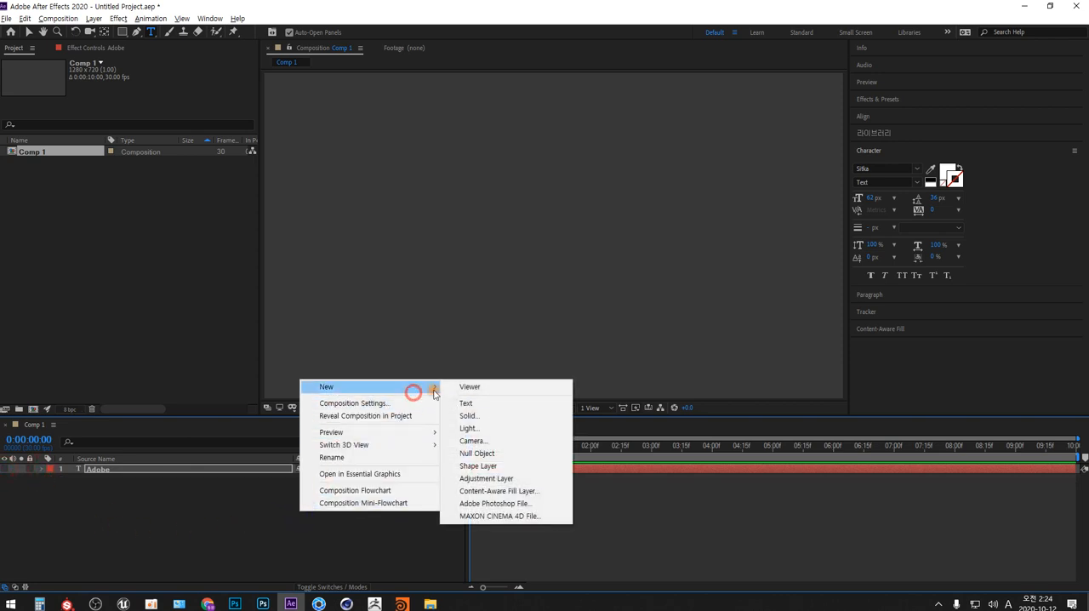
pyautogui.click(489, 407)
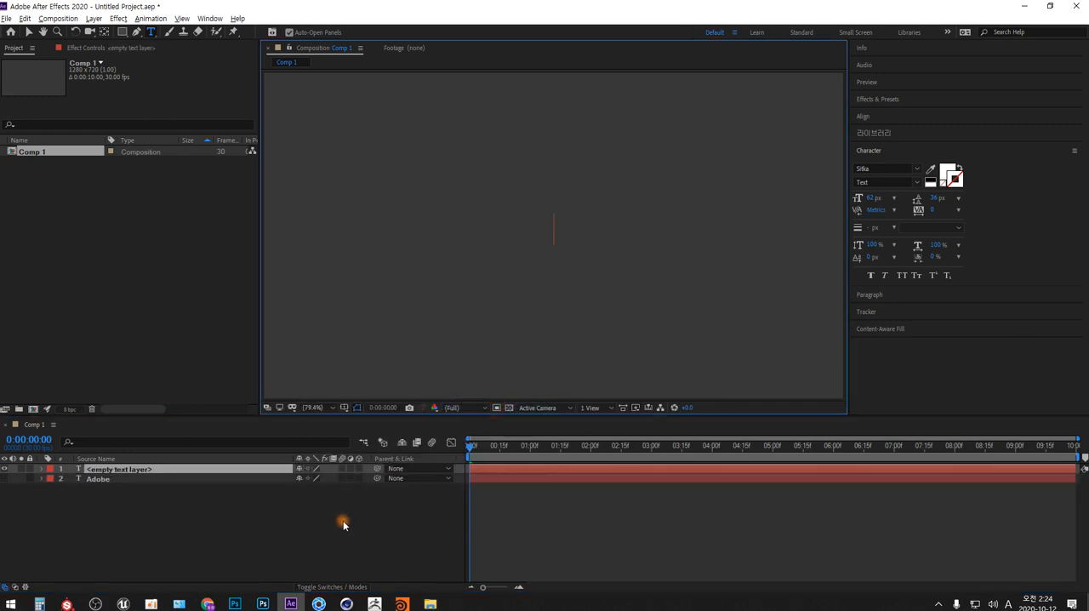
pyautogui.write('2020')
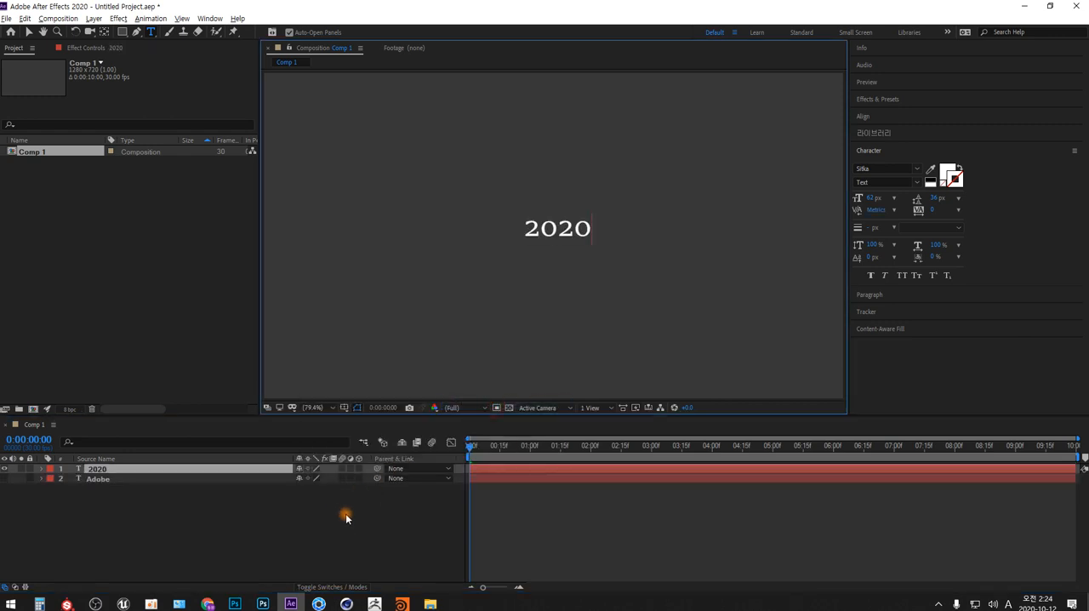
pyautogui.press('Home')
pyautogui.write('Adobe')
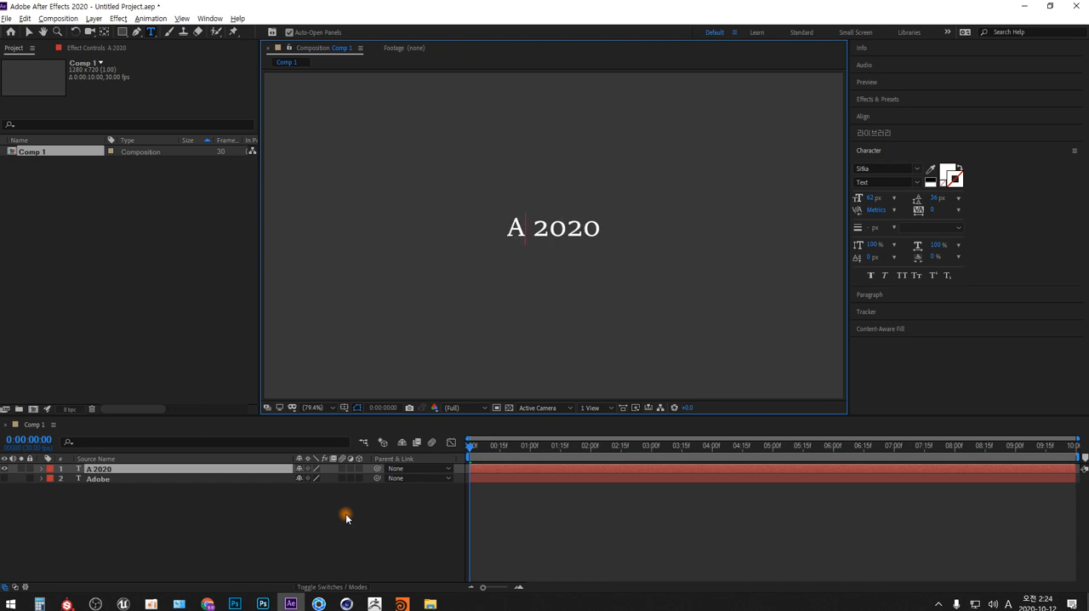
pyautogui.hotkey('shift', 'End')
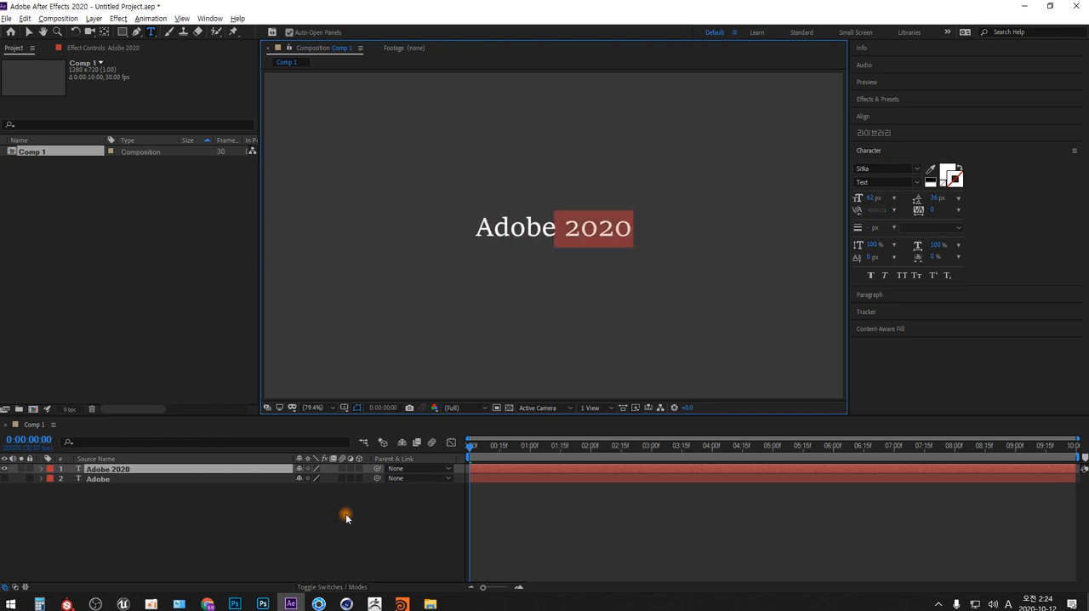
pyautogui.press('Delete')
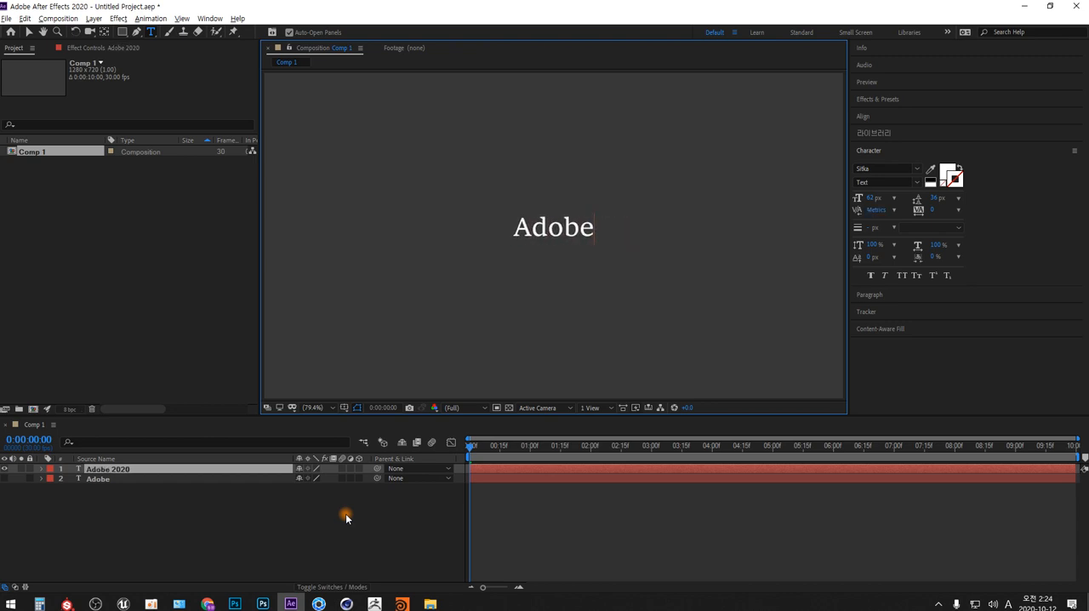
# - Make an "After" text layer from a duplicate of the "Adobe 2020" layer, and hide the original
pyautogui.click(191, 469)
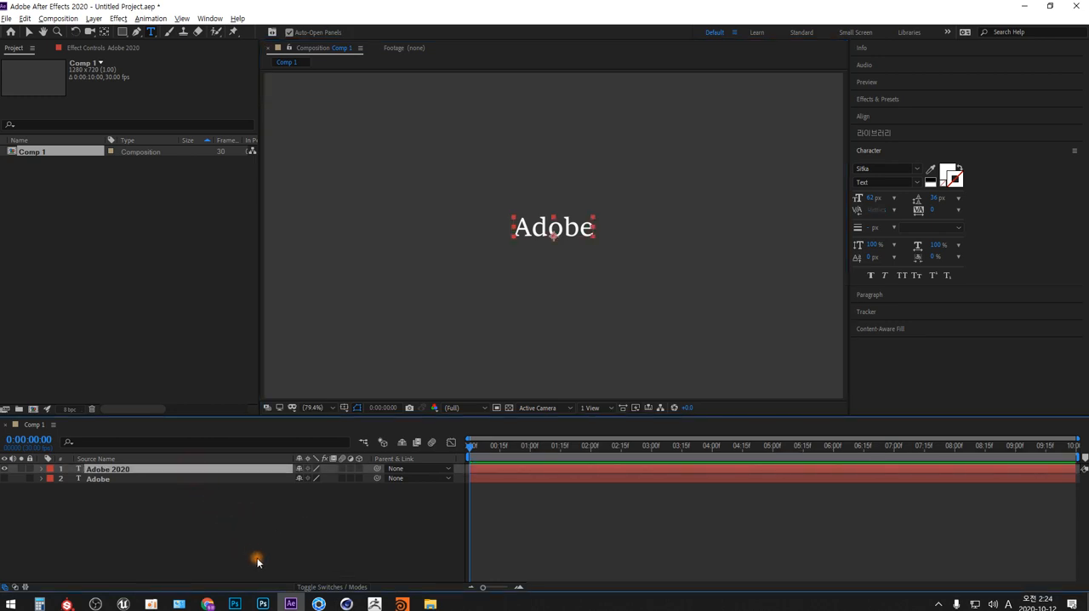
pyautogui.hotkey('ctrl', 'd')
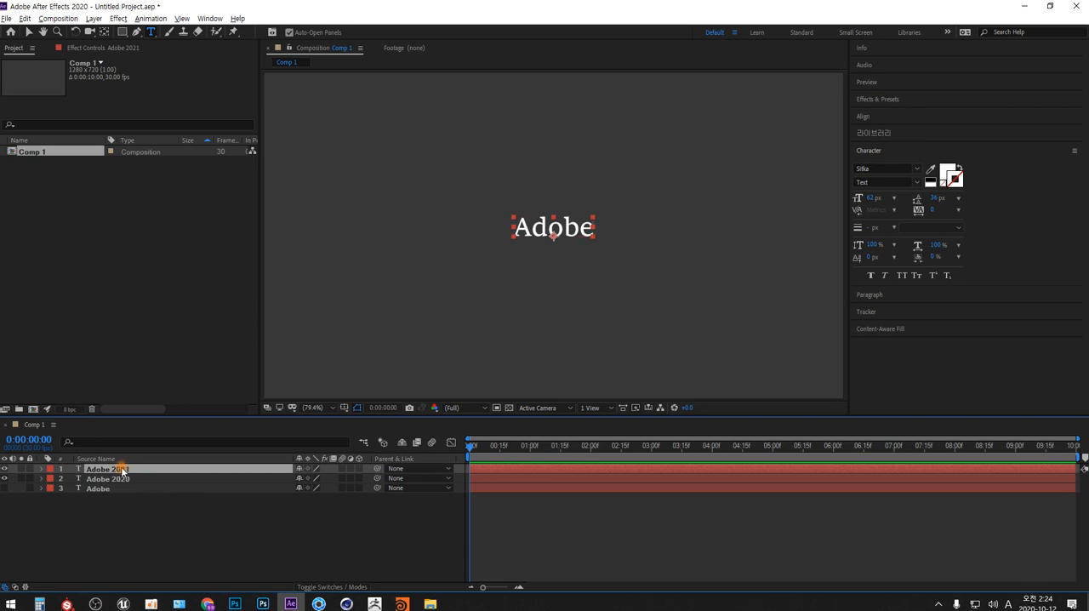
pyautogui.click(544, 228)
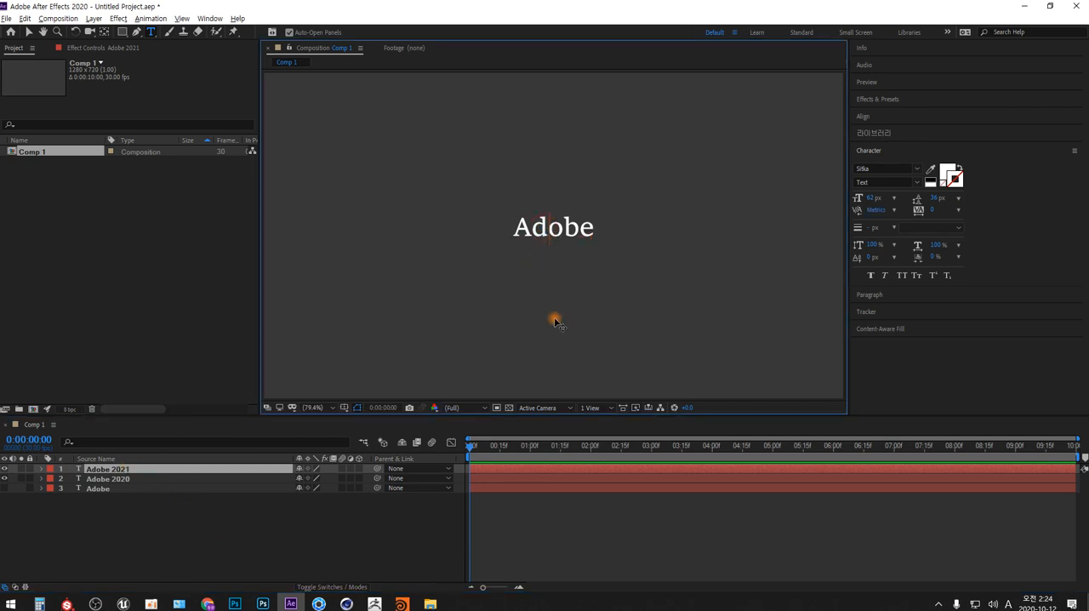
pyautogui.press('BackSpace')
pyautogui.hotkey('shift', 'End')
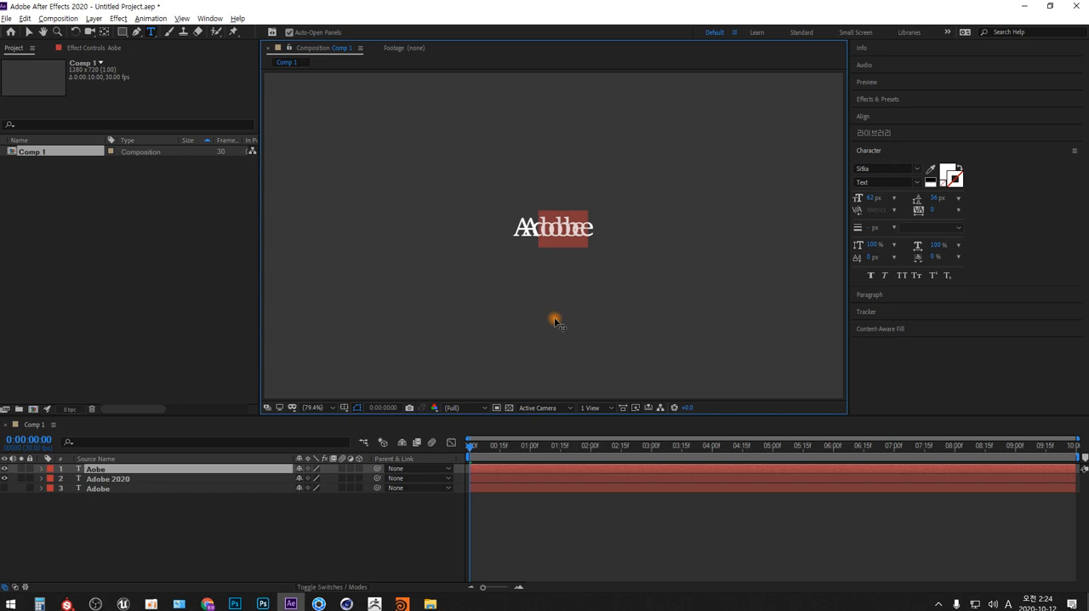
pyautogui.write('fter')
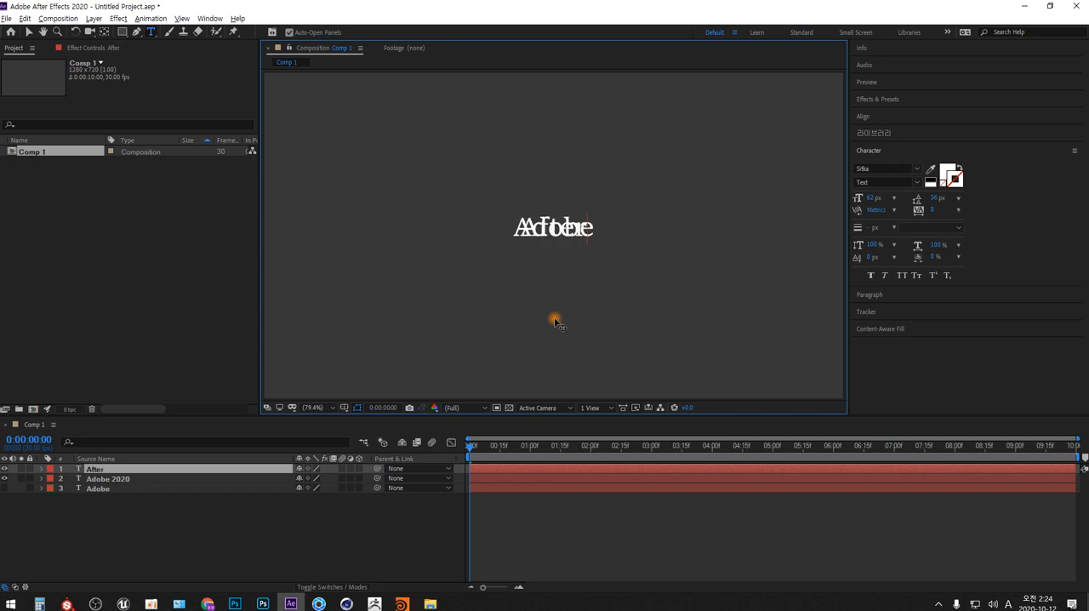
pyautogui.moveTo(4, 478); pyautogui.dragTo(4, 488)
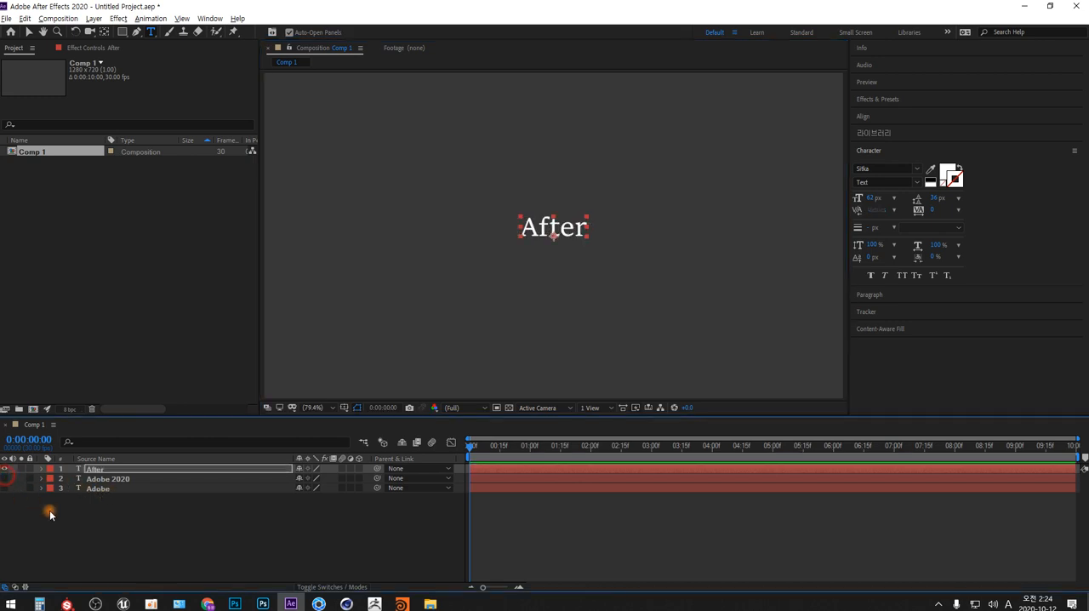
pyautogui.click(248, 529)
# - Make an "Effects" text layer from a duplicate of the "After" layer, and hide the original
pyautogui.click(125, 469)
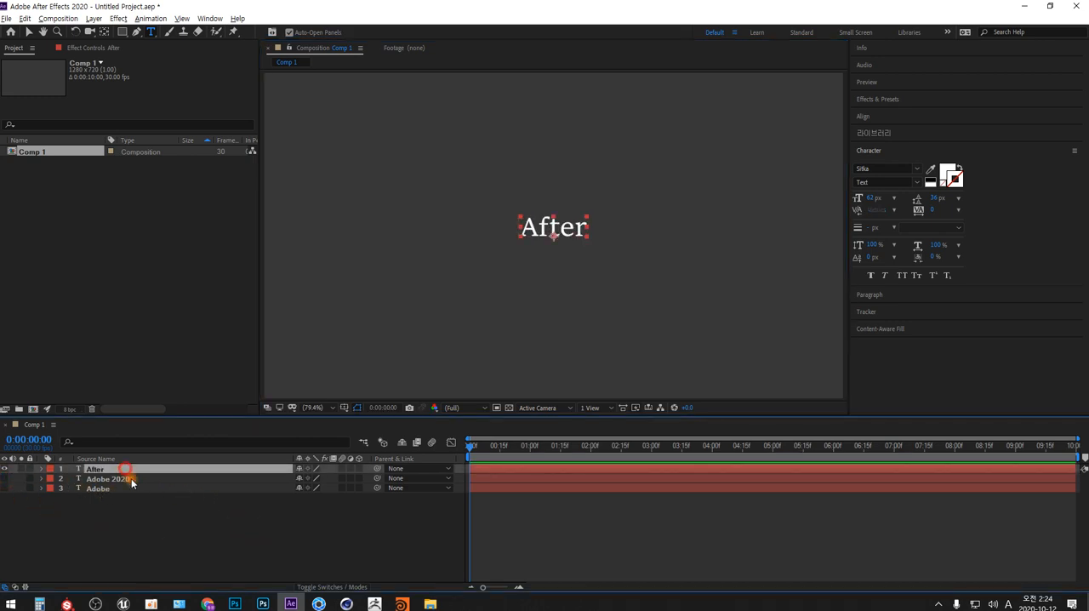
pyautogui.hotkey('ctrl', 'd')
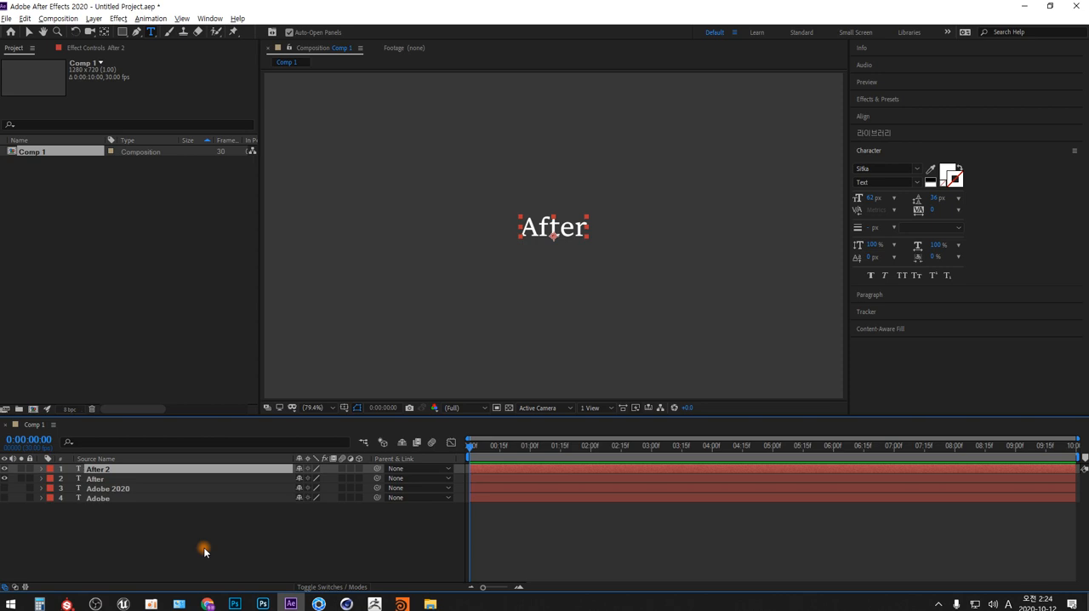
pyautogui.click(5, 478)
pyautogui.click(553, 228)
pyautogui.click(542, 231)
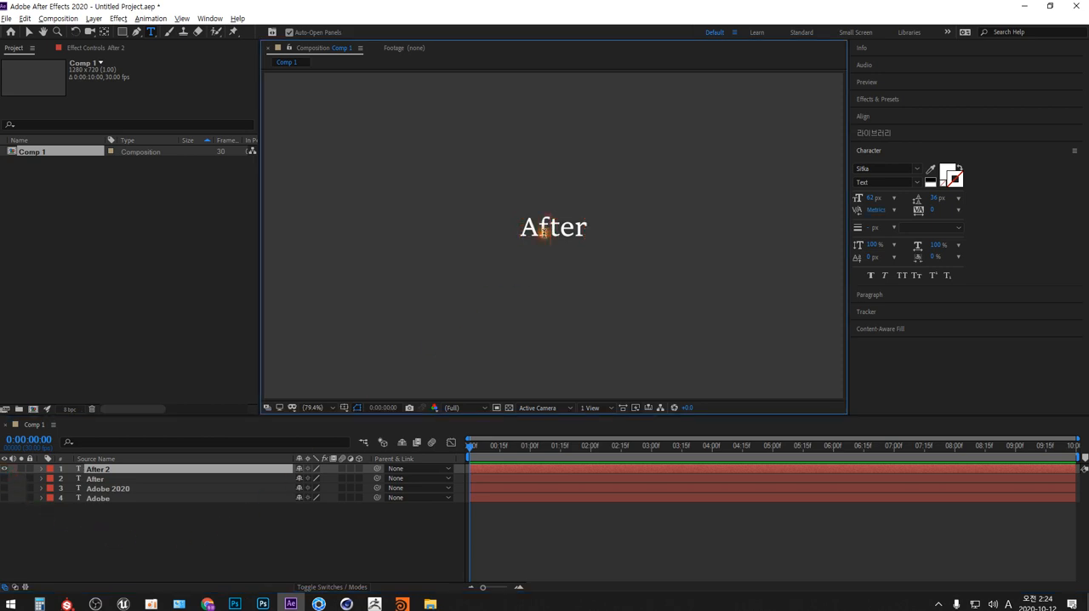
pyautogui.doubleClick(542, 232)
pyautogui.write('Effects')
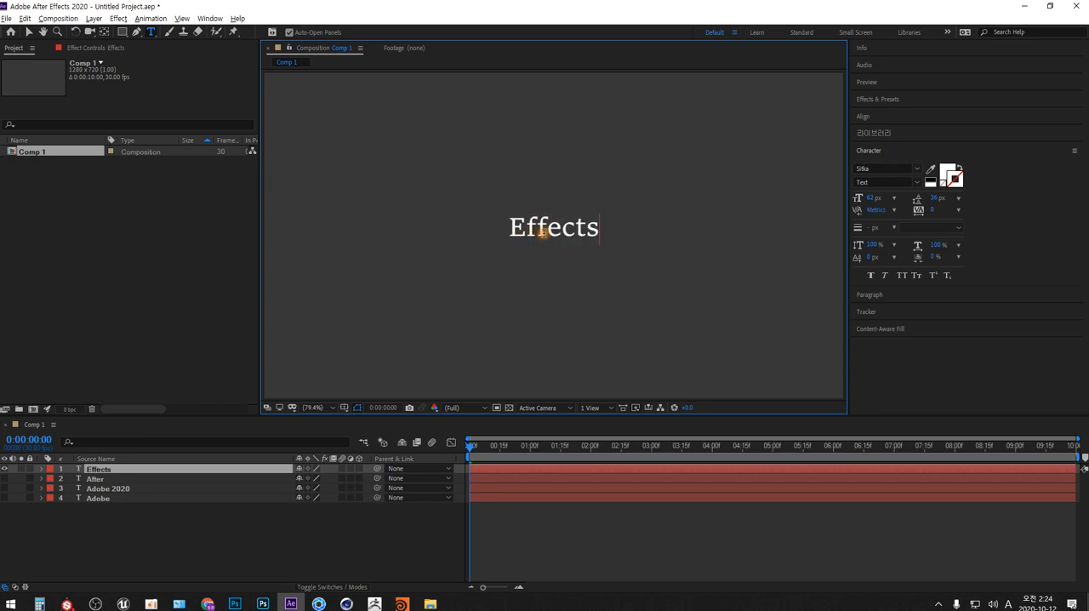
# - Make a "2020" text layer from a duplicate of the "Effects" layer, and hide the original
pyautogui.click(162, 540)
pyautogui.click(105, 469)
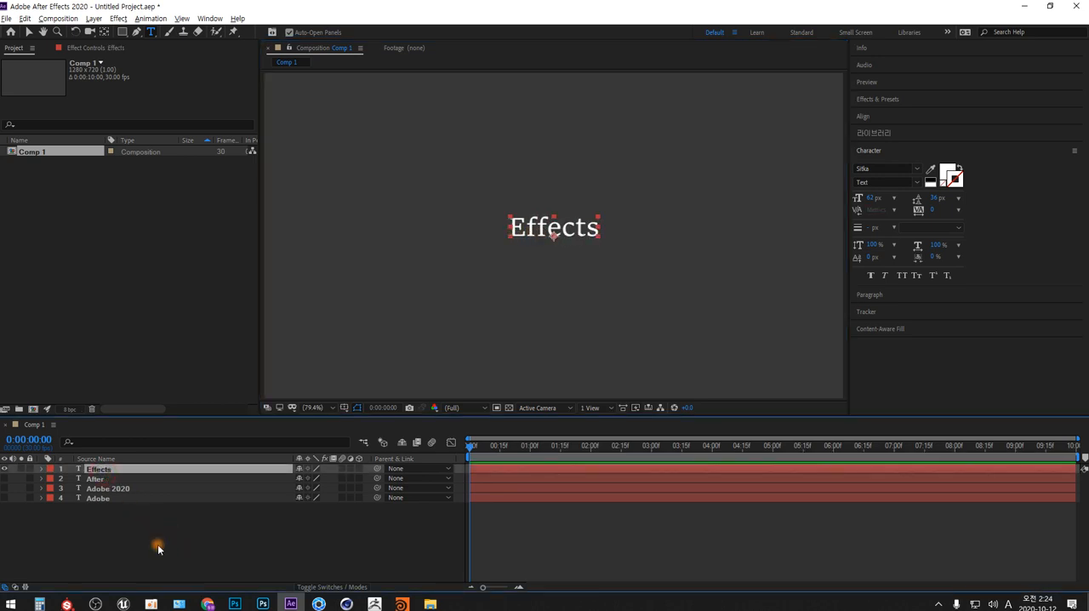
pyautogui.hotkey('ctrl', 'd')
pyautogui.click(4, 478)
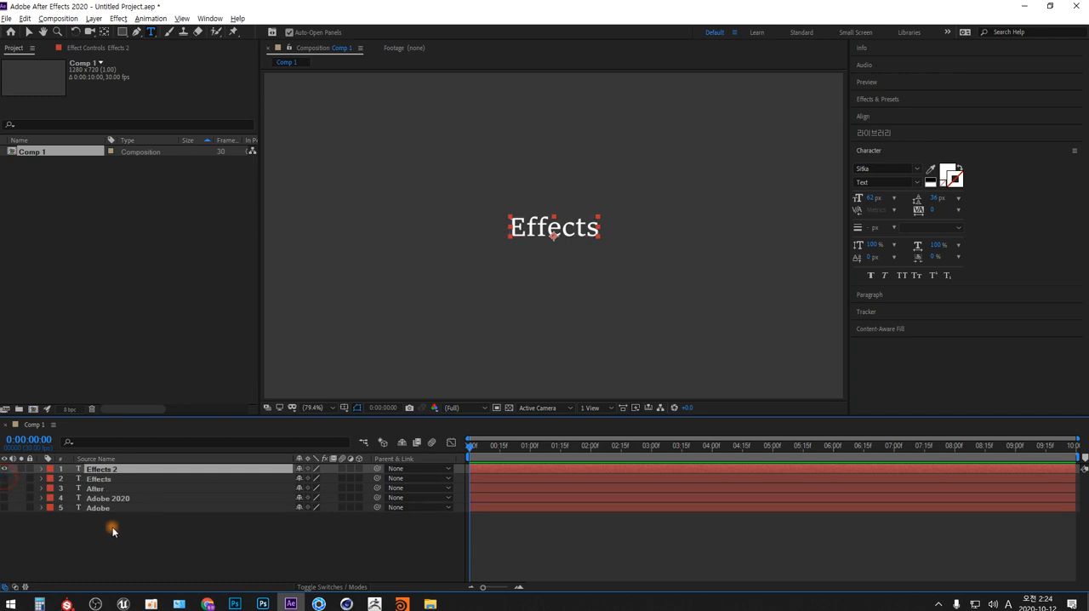
pyautogui.click(542, 229)
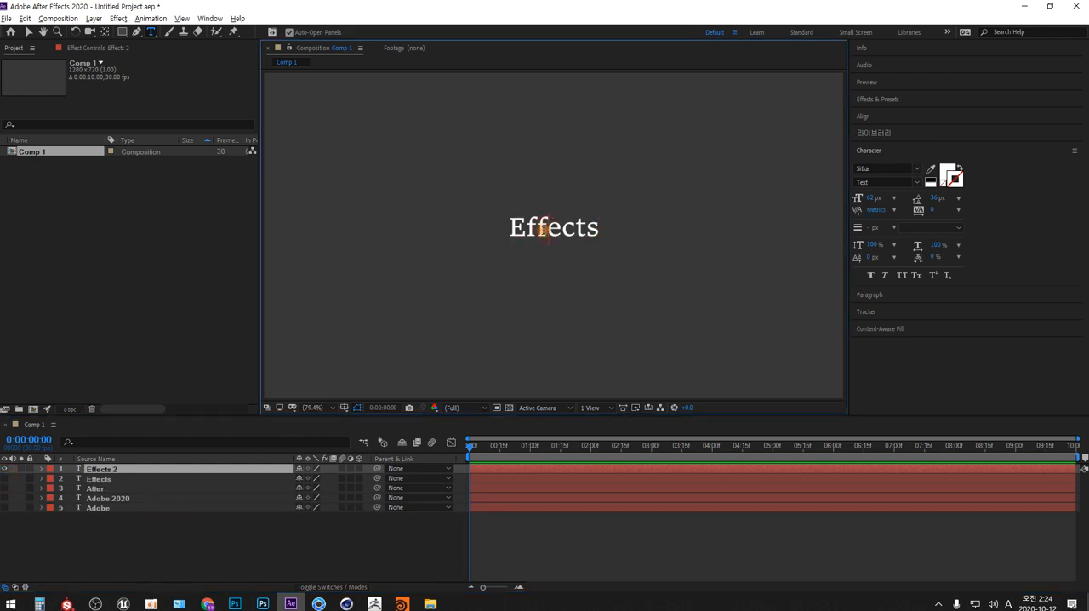
pyautogui.doubleClick(542, 230)
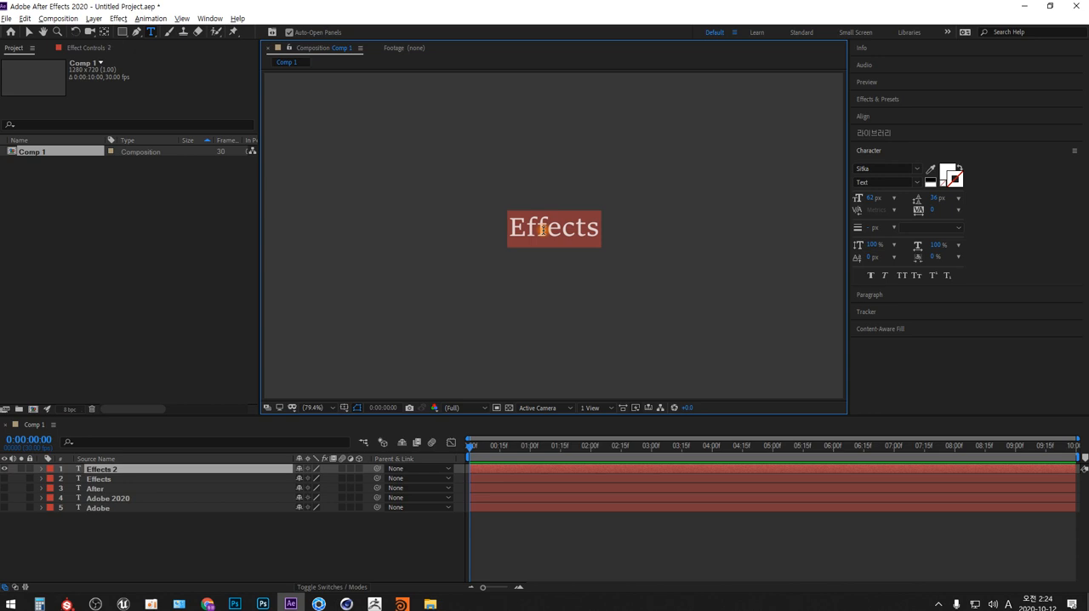
pyautogui.write('2020')
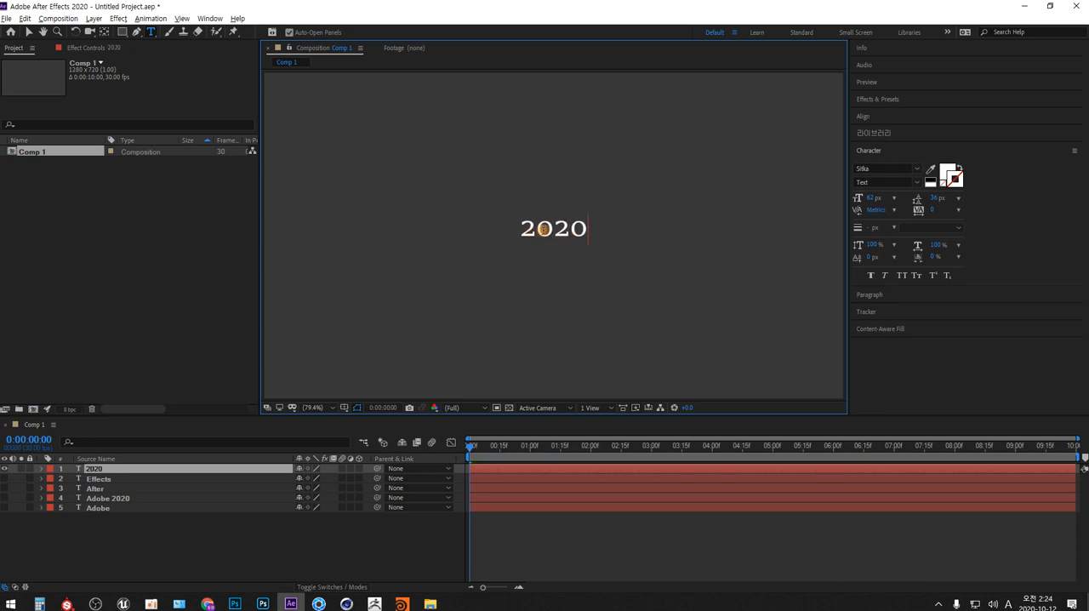
# - Hide the "2020" layer, show the "Adobe 2020" layer, and trim it to end at 0:00:01:00 by splitting it and deleting the remainder
pyautogui.click(5, 468)
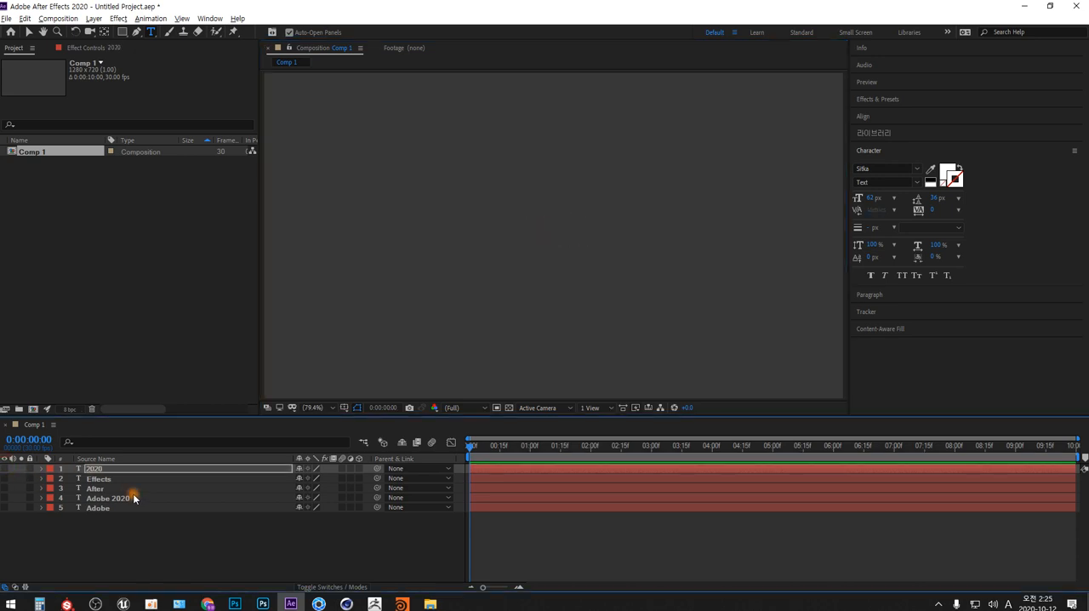
pyautogui.click(107, 498)
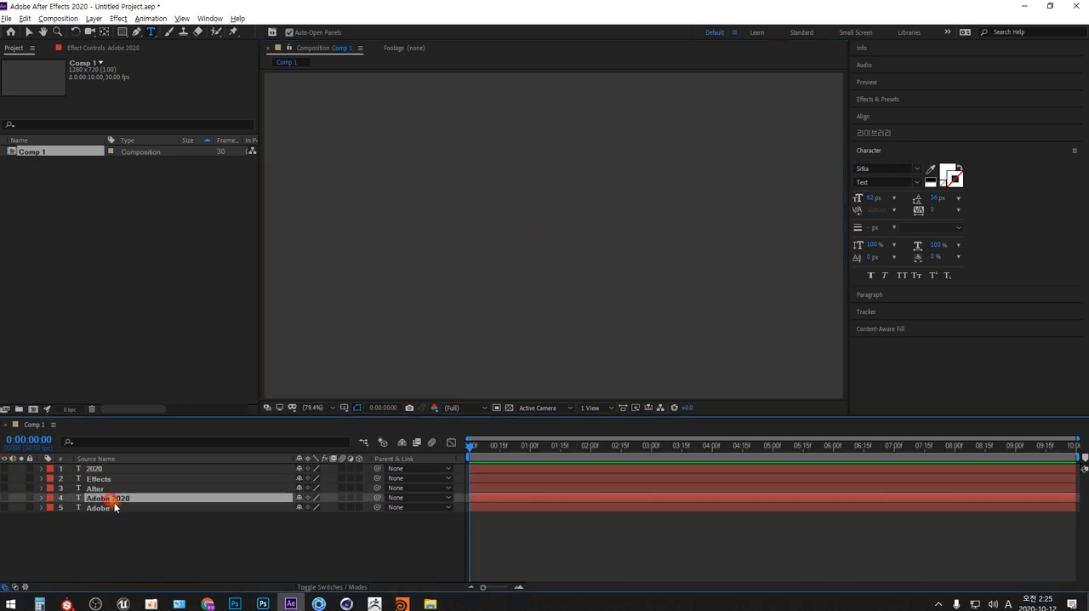
pyautogui.click(5, 498)
pyautogui.click(531, 446)
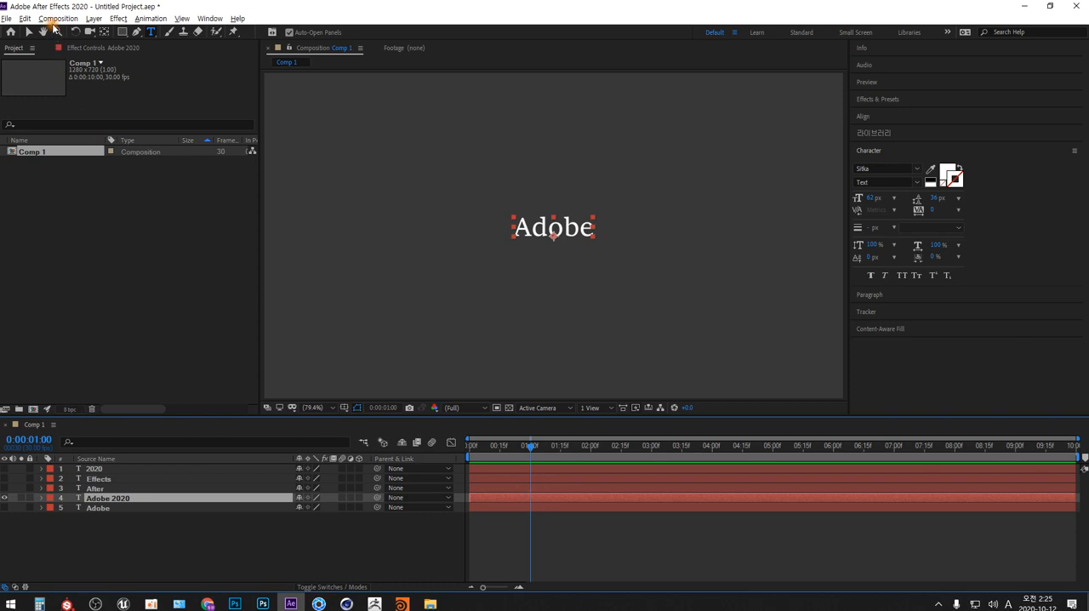
pyautogui.click(27, 19)
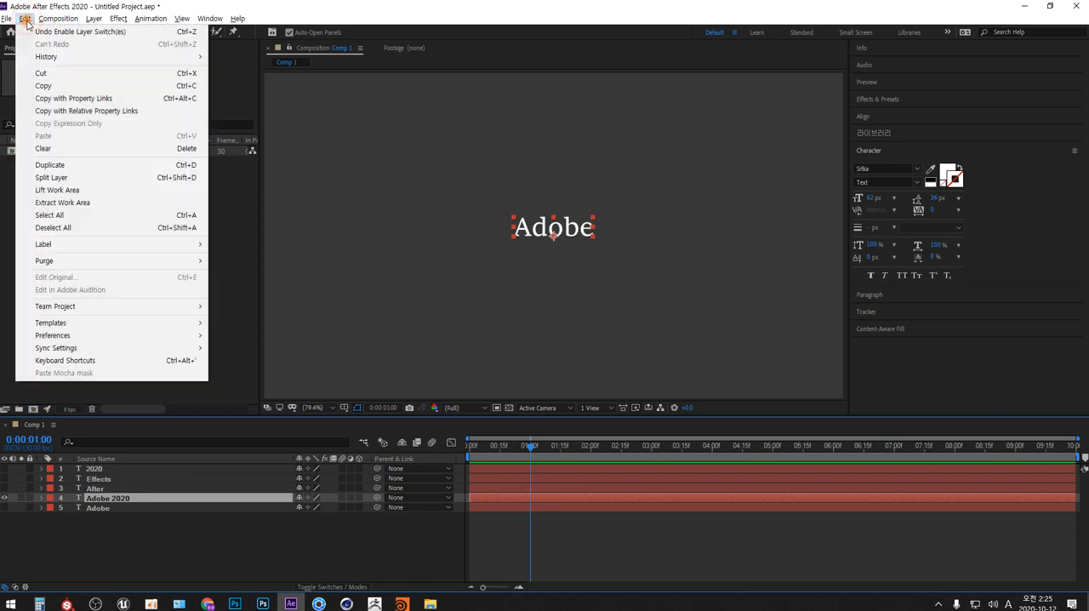
pyautogui.click(182, 180)
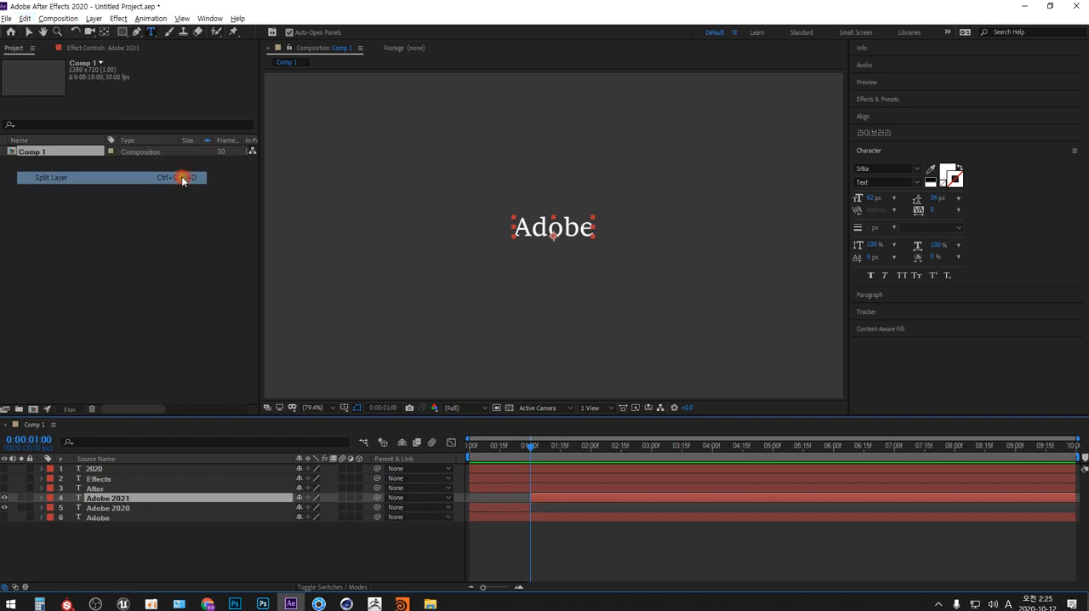
pyautogui.click(550, 506)
pyautogui.click(553, 497)
pyautogui.press('Delete')
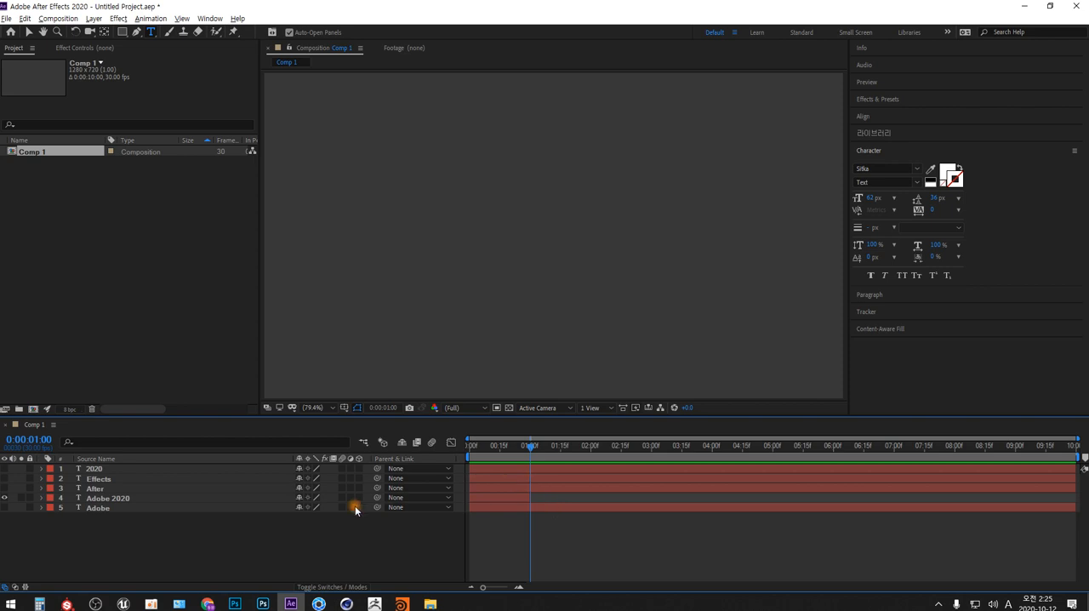
# - Split the "2020", "Effects" and "After" layers at 0:00:01:00 and delete their first-second segments
pyautogui.moveTo(95, 489); pyautogui.dragTo(96, 470)
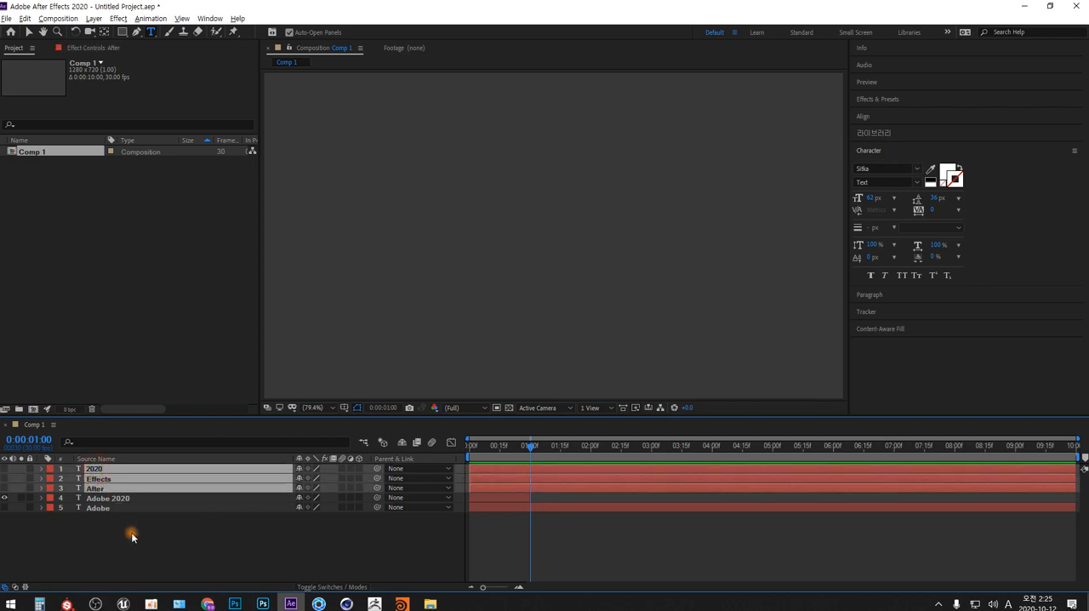
pyautogui.hotkey('ctrl', 'd')
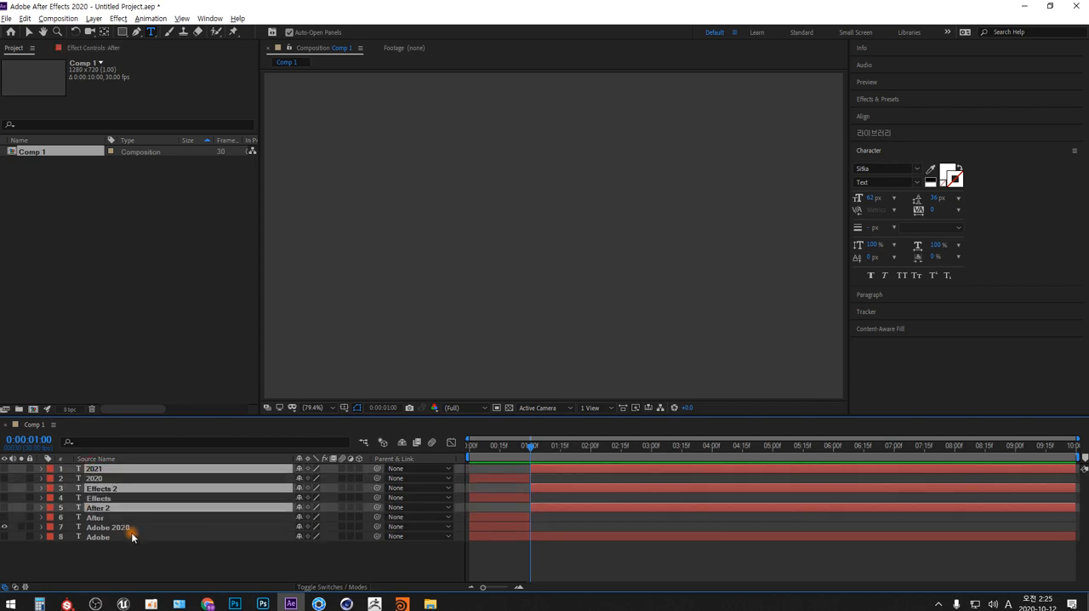
pyautogui.click(516, 514)
pyautogui.press('Delete')
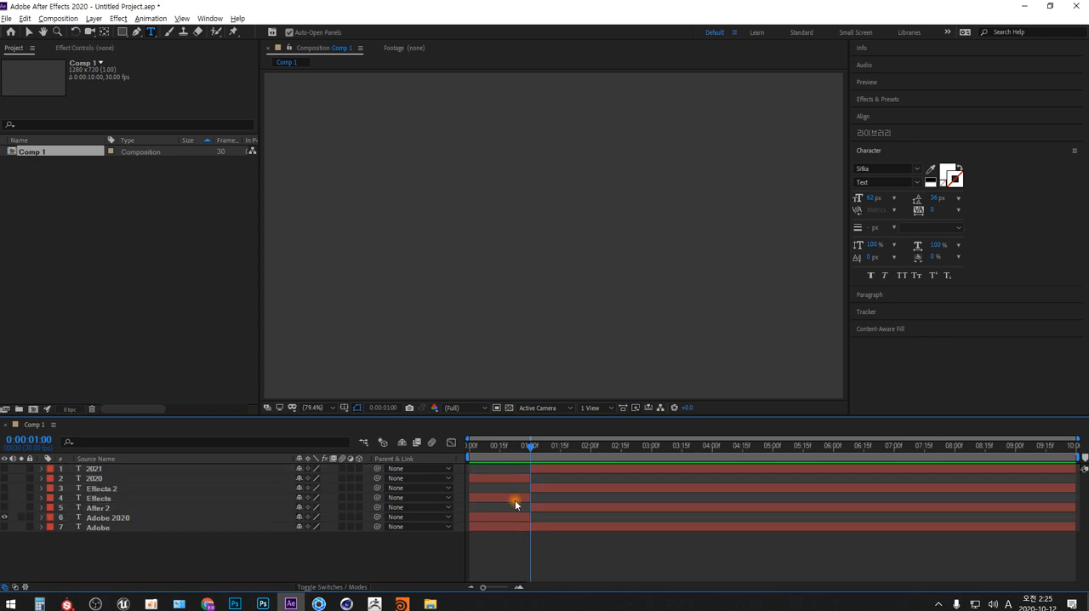
pyautogui.click(515, 499)
pyautogui.press('Delete')
pyautogui.click(514, 480)
pyautogui.press('Delete')
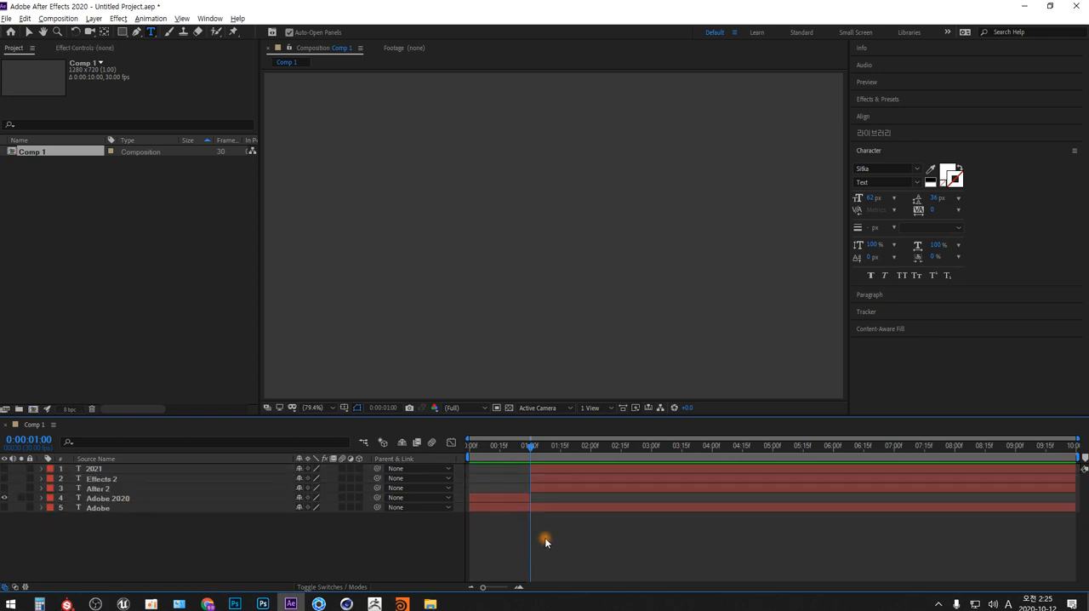
# - Split the three remaining word layers at 0:00:02:00, keeping the earlier segment of "After" and the later segments of "Effects" and "2020"
pyautogui.moveTo(580, 448); pyautogui.dragTo(589, 448)
pyautogui.click(98, 488)
pyautogui.keyDown('shift'); pyautogui.click(93, 469); pyautogui.keyUp('shift')
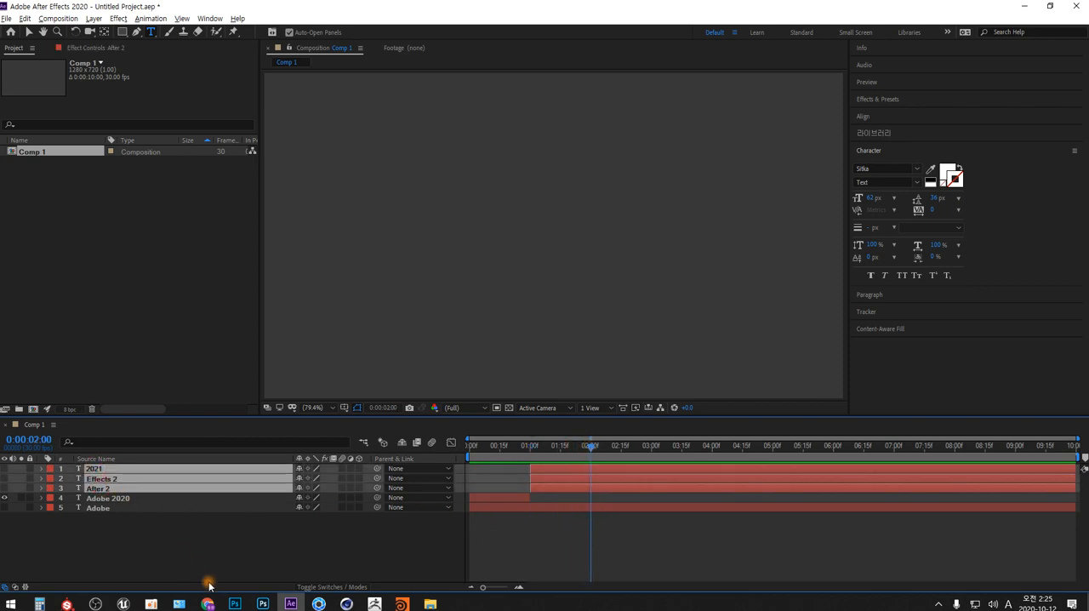
pyautogui.hotkey('ctrl', 'shift', 'd')
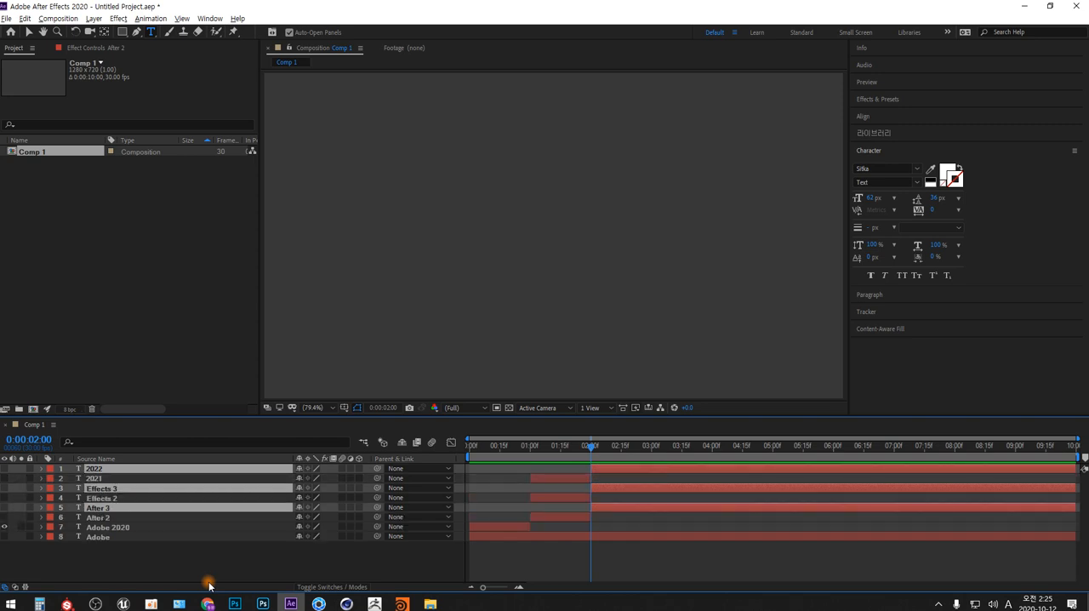
pyautogui.click(583, 497)
pyautogui.press('Delete')
pyautogui.click(575, 477)
pyautogui.press('Delete')
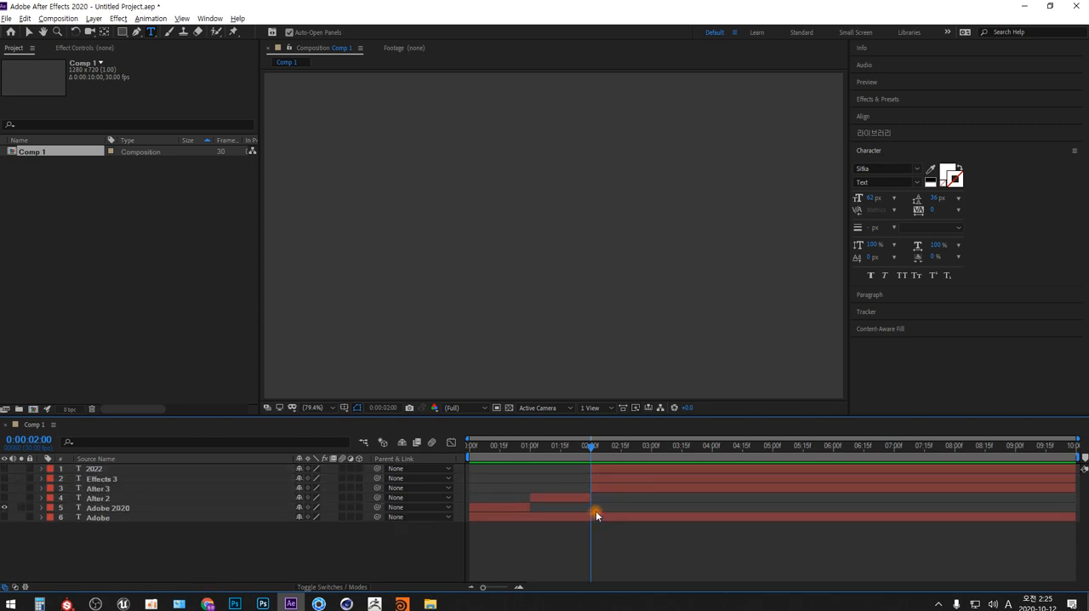
pyautogui.click(618, 490)
pyautogui.press('Delete')
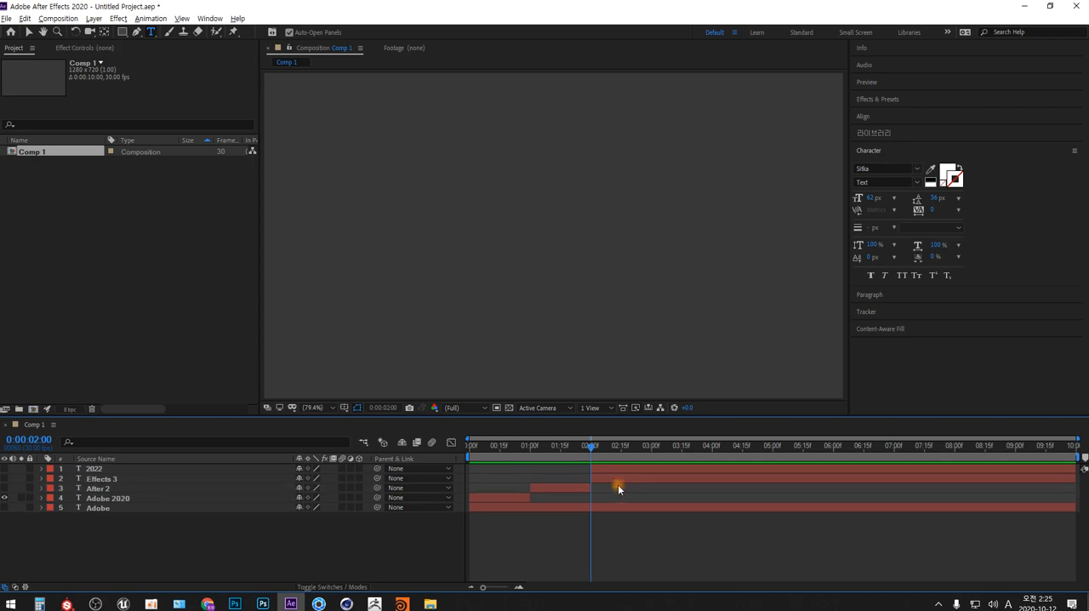
# - Split the "Effects" and "2020" word layers at 0:00:03:00, deleting the later "Effects" segment and the earlier "2020" segment
pyautogui.moveTo(647, 446); pyautogui.dragTo(651, 485)
pyautogui.click(102, 478)
pyautogui.keyDown('shift'); pyautogui.click(93, 468); pyautogui.keyUp('shift')
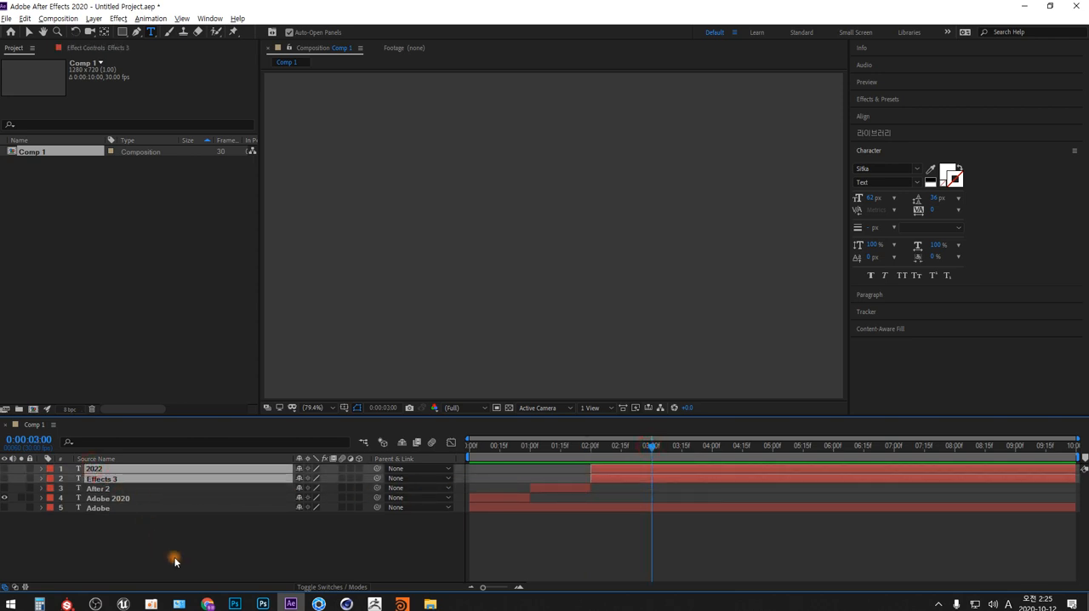
pyautogui.hotkey('ctrl', 'shift', 'd')
pyautogui.click(615, 548)
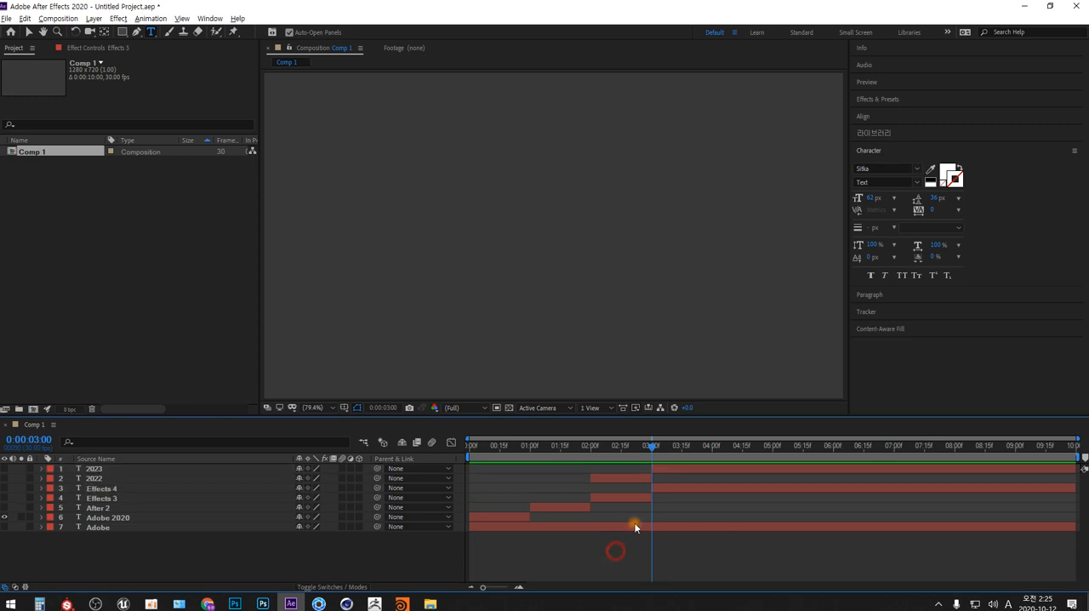
pyautogui.click(661, 487)
pyautogui.press('Delete')
pyautogui.click(646, 479)
pyautogui.press('Delete')
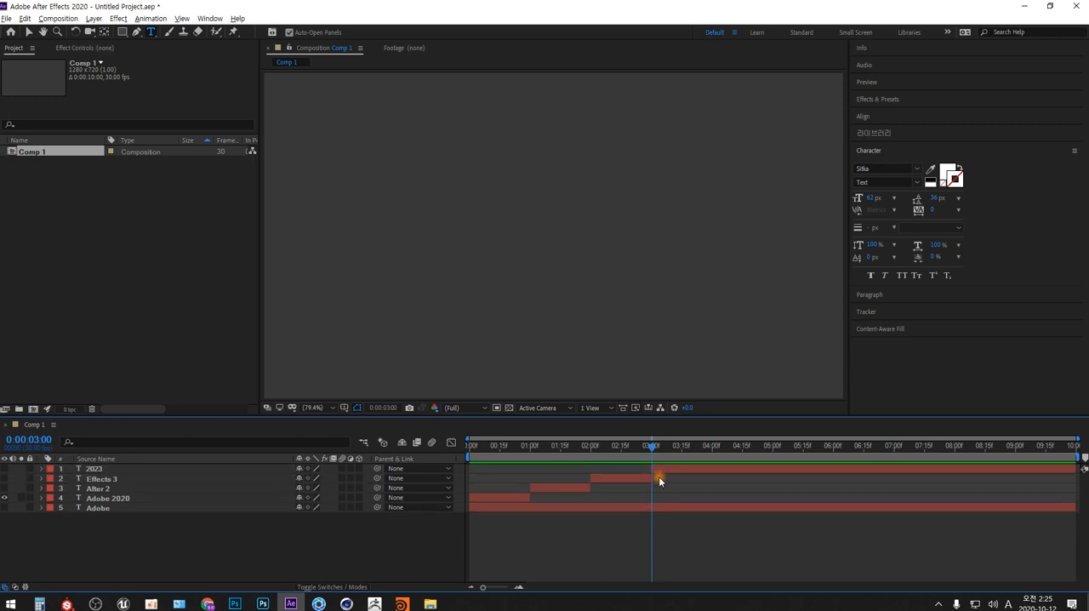
# - Split the "2020" word layer at 0:00:04:00, delete the remainder, and make the three hidden word layers visible
pyautogui.moveTo(705, 446); pyautogui.dragTo(713, 448)
pyautogui.click(685, 508)
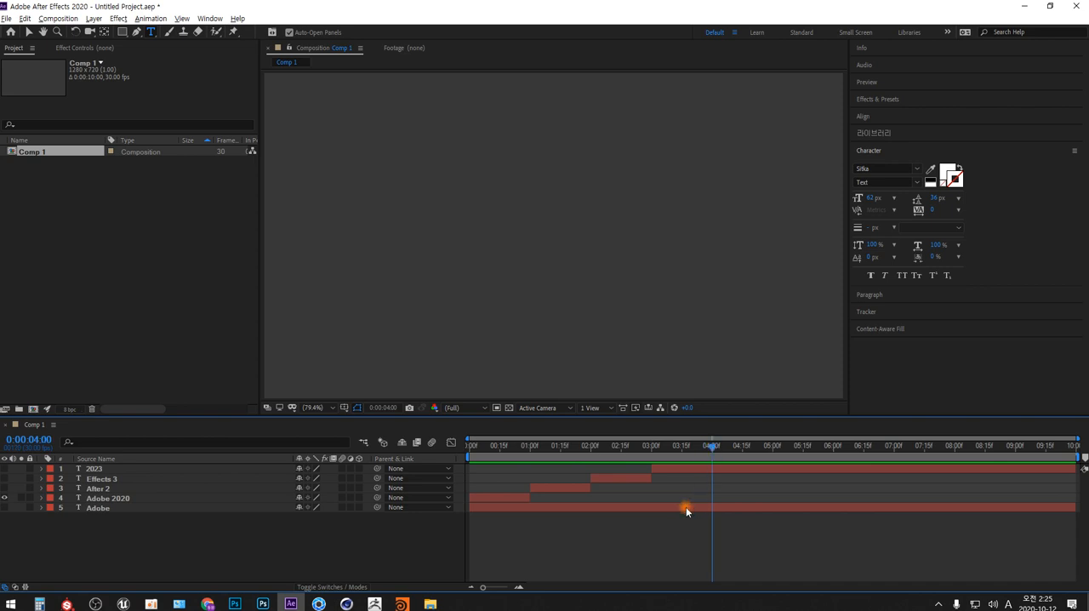
pyautogui.click(94, 470)
pyautogui.hotkey('ctrl', 'shift', 'd')
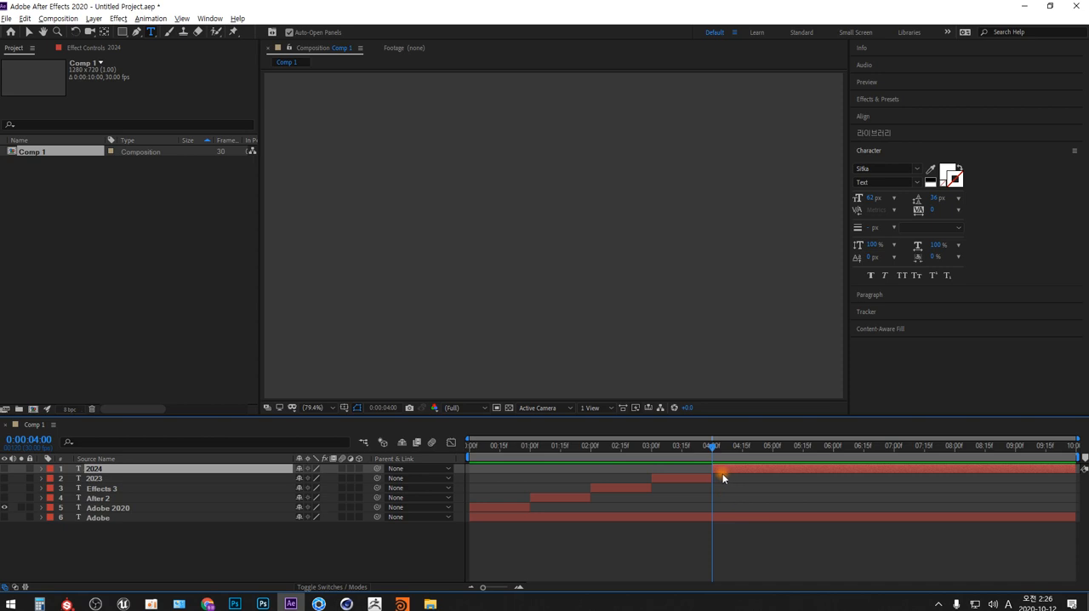
pyautogui.press('Delete')
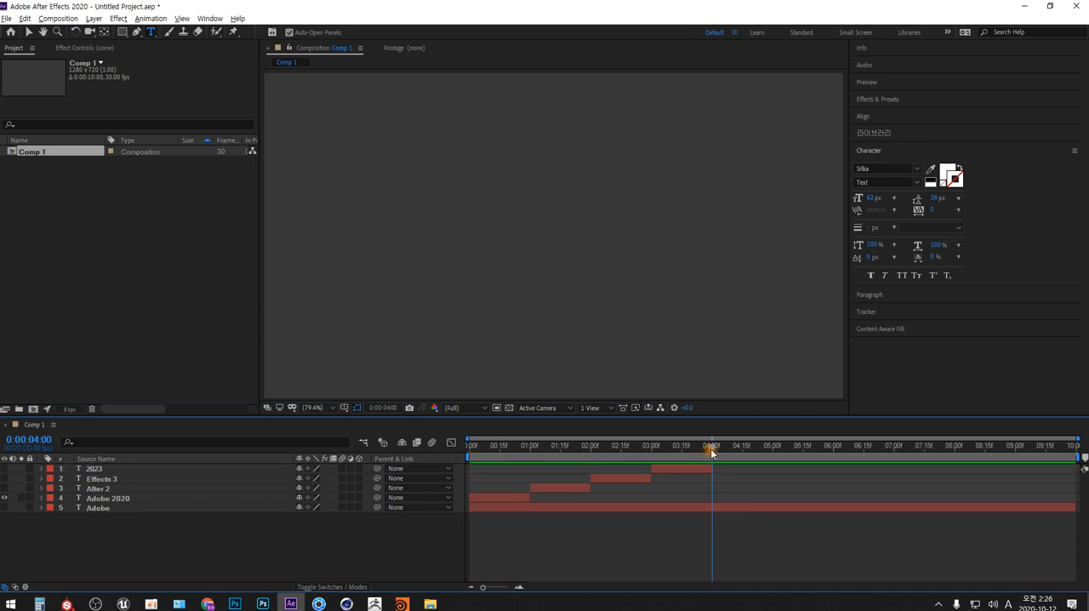
pyautogui.moveTo(4, 488); pyautogui.dragTo(4, 469)
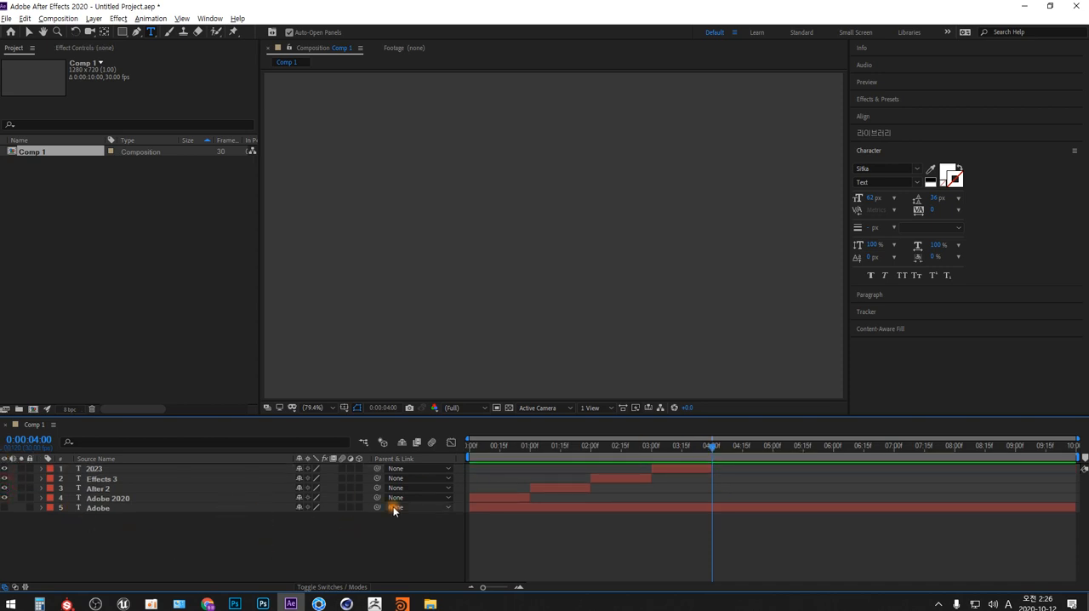
# - Duplicate the "2020" word layer and shift the duplicate to start at 0:00:04:00
pyautogui.moveTo(712, 445)
pyautogui.mouseDown()
pyautogui.moveTo(469, 452)
pyautogui.moveTo(719, 450)
pyautogui.mouseUp()
pyautogui.click(95, 469)
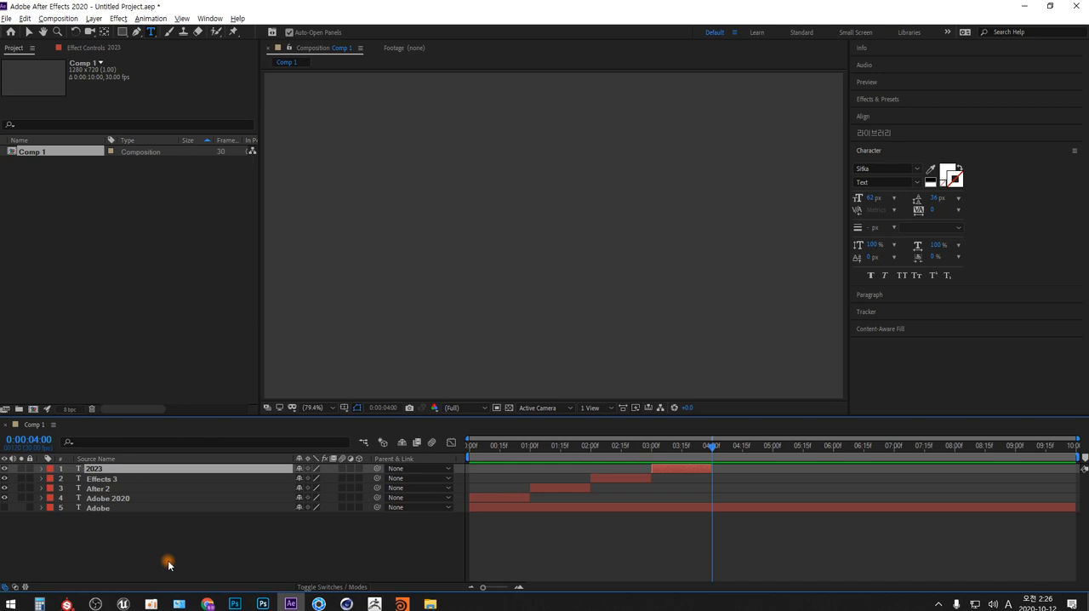
pyautogui.hotkey('ctrl', 'd')
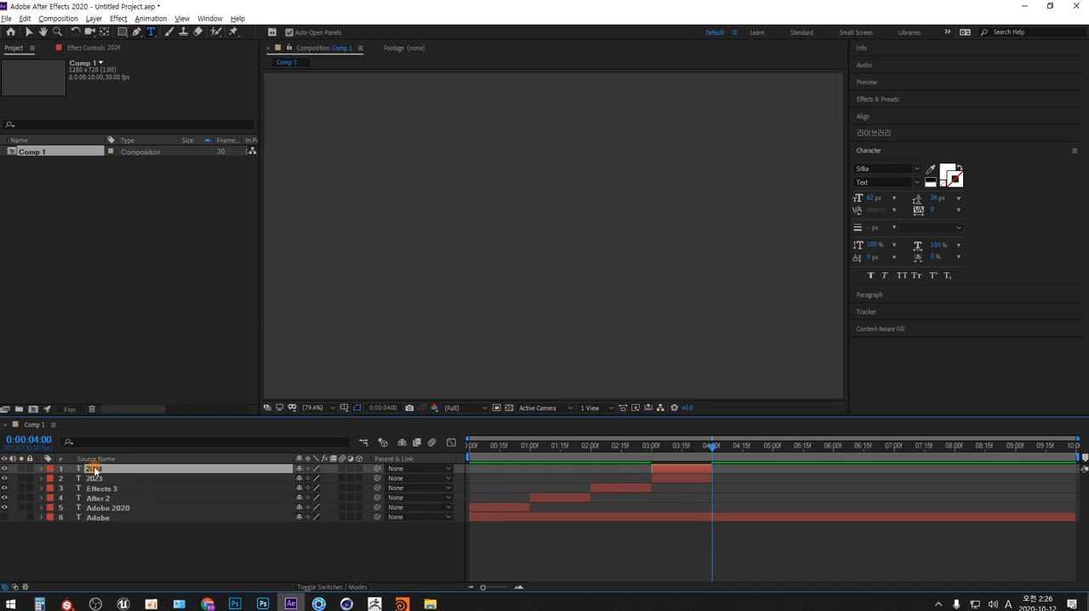
pyautogui.moveTo(659, 467); pyautogui.dragTo(717, 468)
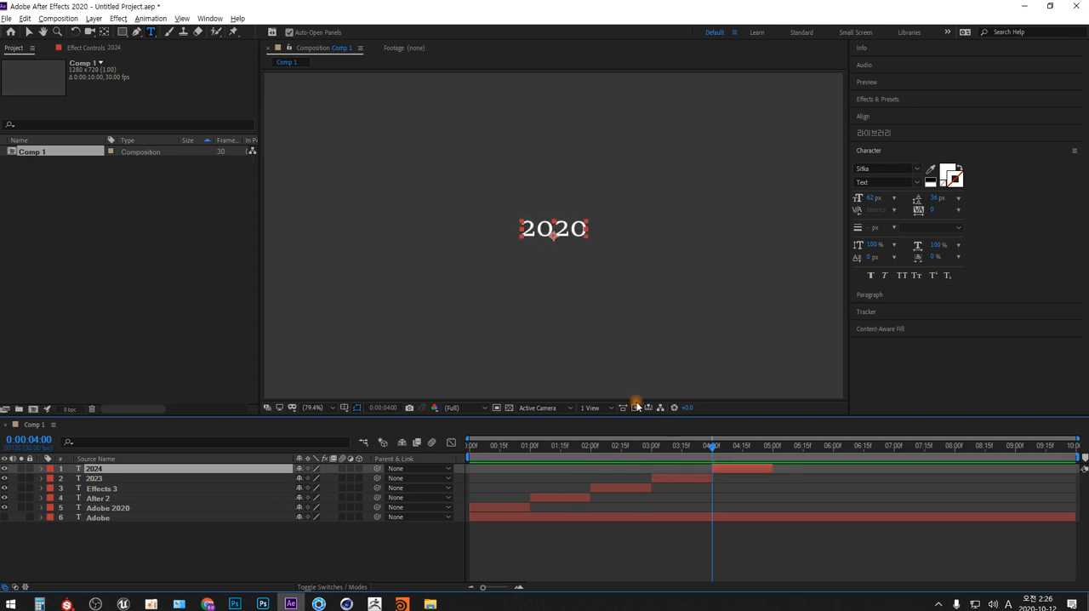
# - Change the duplicate's text to "Adobe After Effects 2020", extend the layer to the composition's end, and preview from the start
pyautogui.click(555, 228)
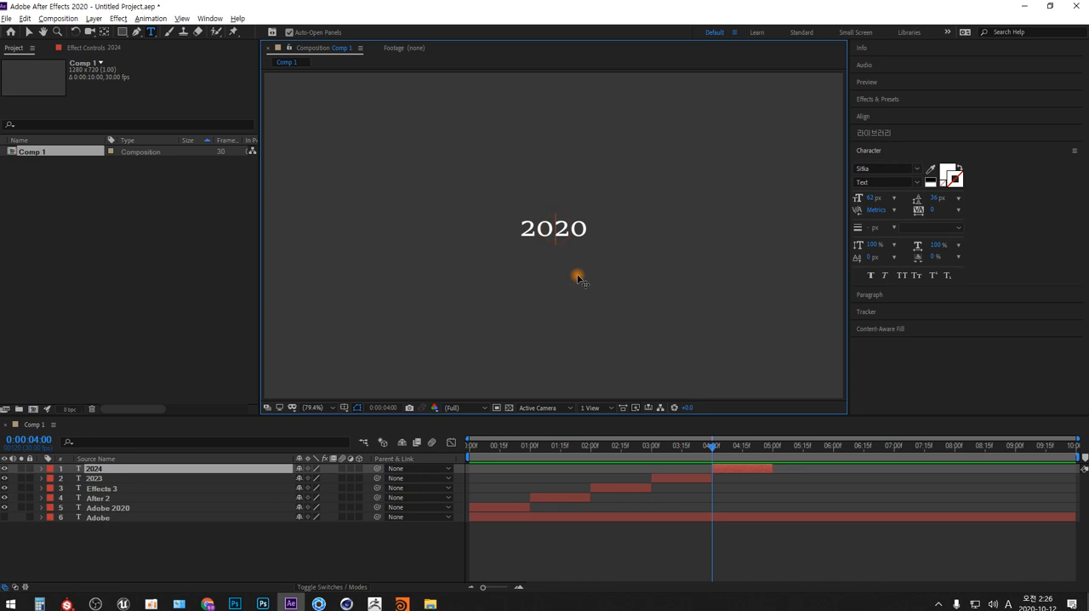
pyautogui.write('Adobe ')
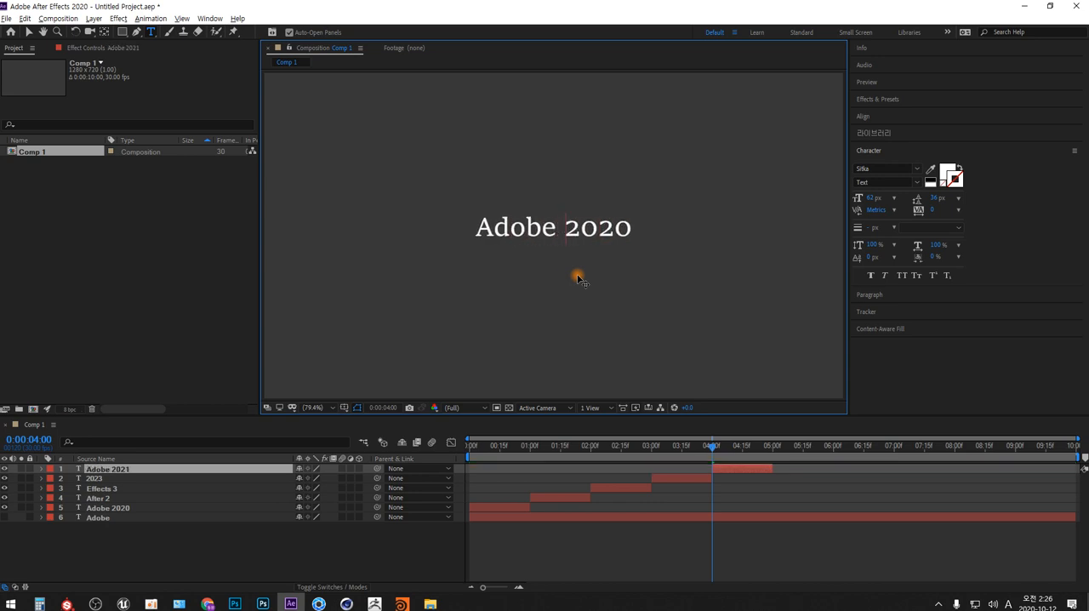
pyautogui.write('A')
pyautogui.write('fter E')
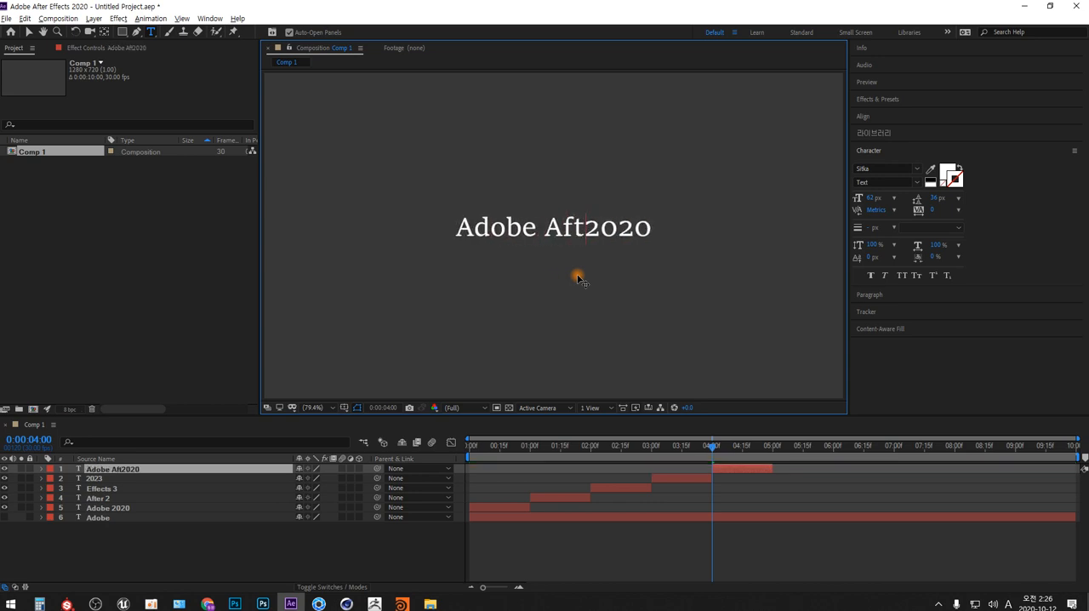
pyautogui.write('ffects')
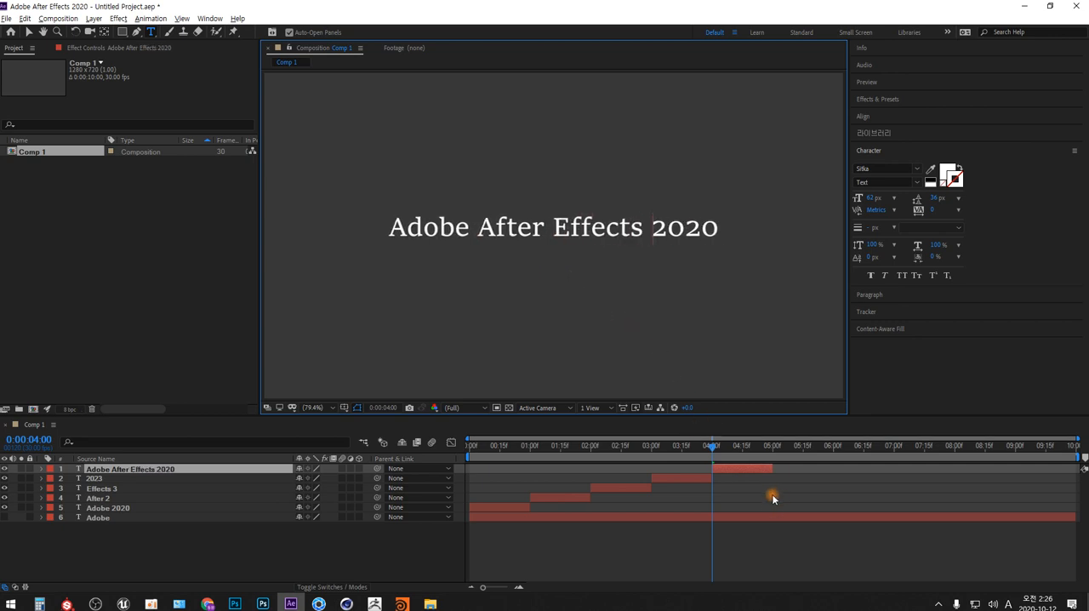
pyautogui.moveTo(772, 472); pyautogui.dragTo(1076, 473)
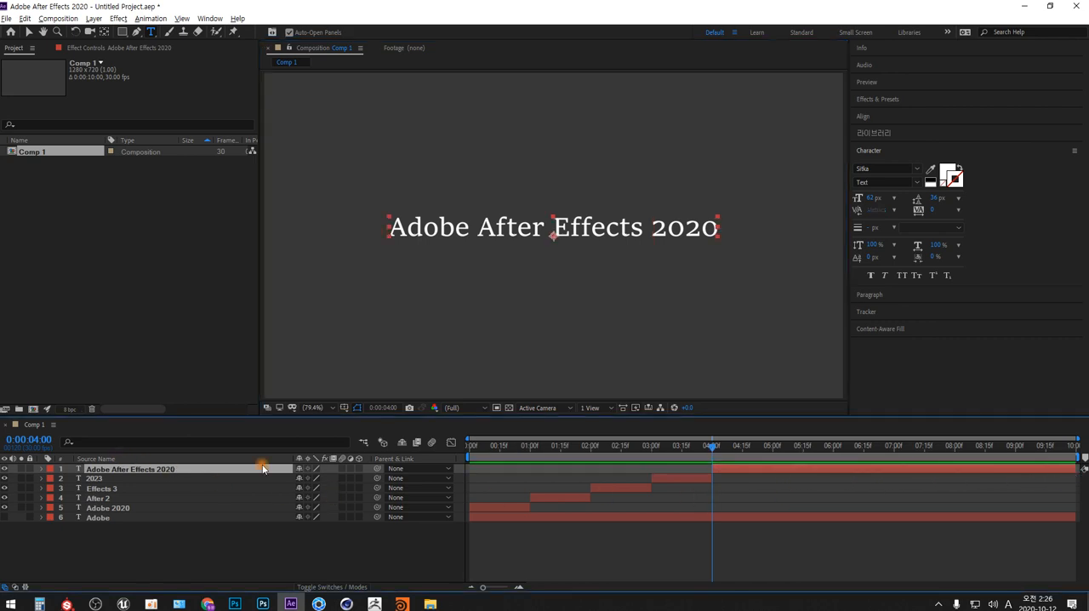
pyautogui.click(471, 444)
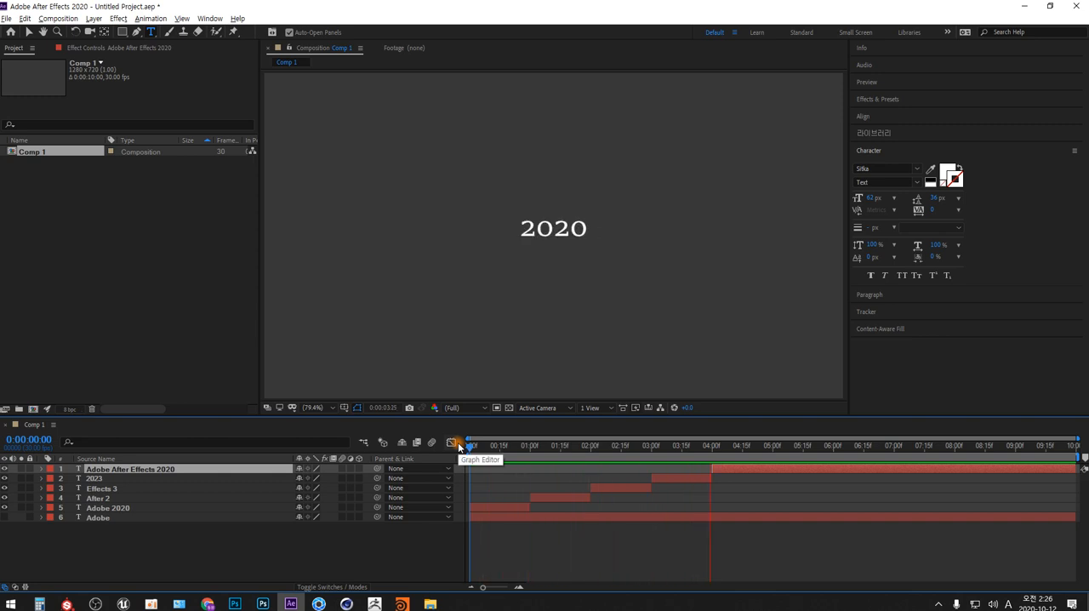
pyautogui.press('space')
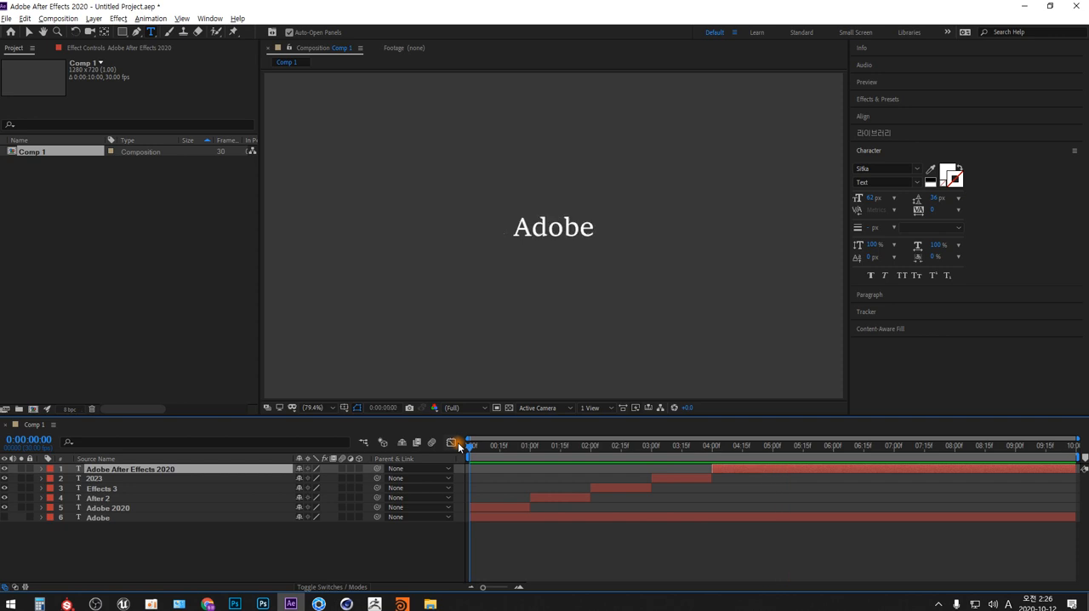
# - Hide the five separate text layers, show the keyframed "Adobe" layer, and select all its Source Text keyframes
pyautogui.keyDown('shift'); pyautogui.click(119, 508); pyautogui.keyUp('shift')
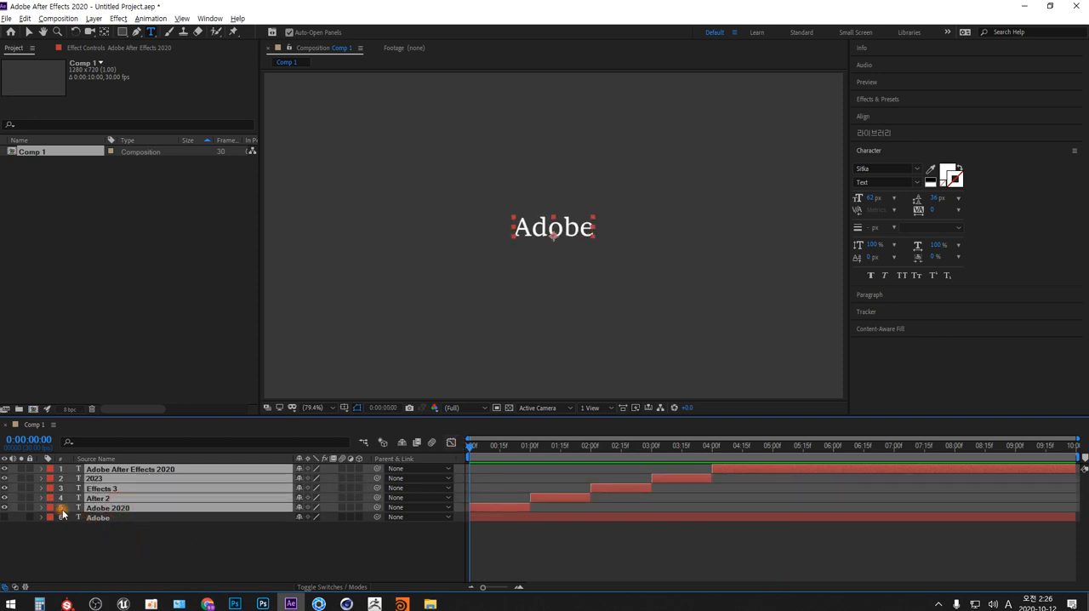
pyautogui.moveTo(4, 468); pyautogui.dragTo(4, 508)
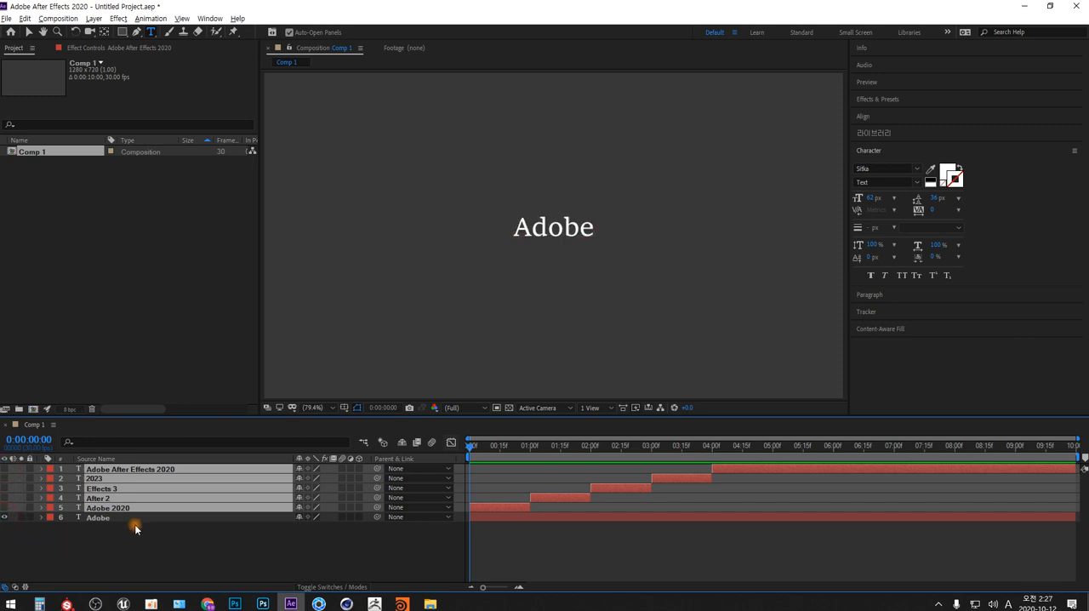
pyautogui.click(100, 518)
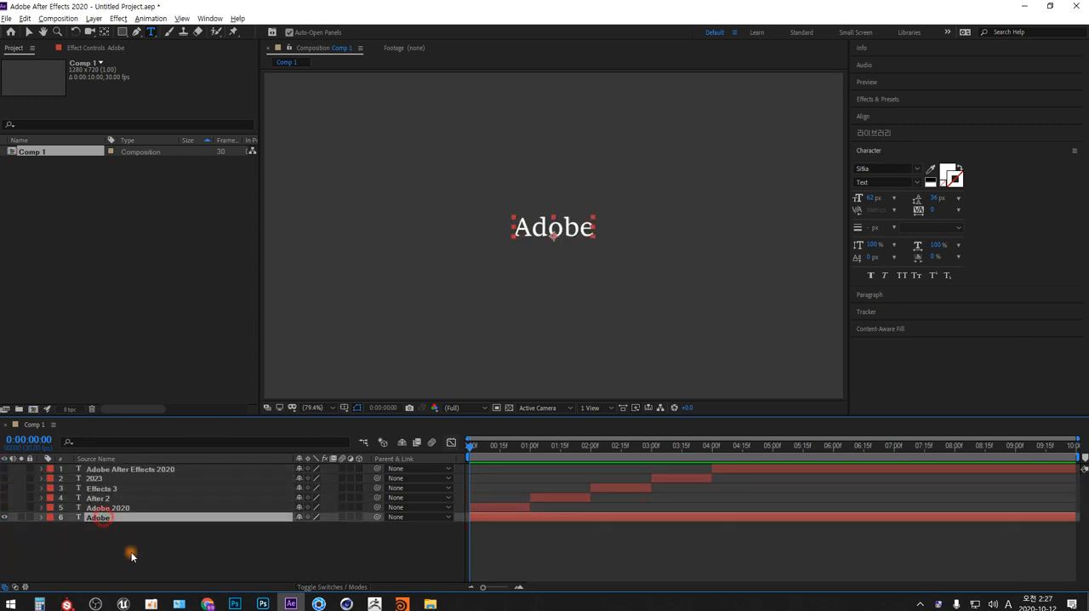
pyautogui.click(41, 517)
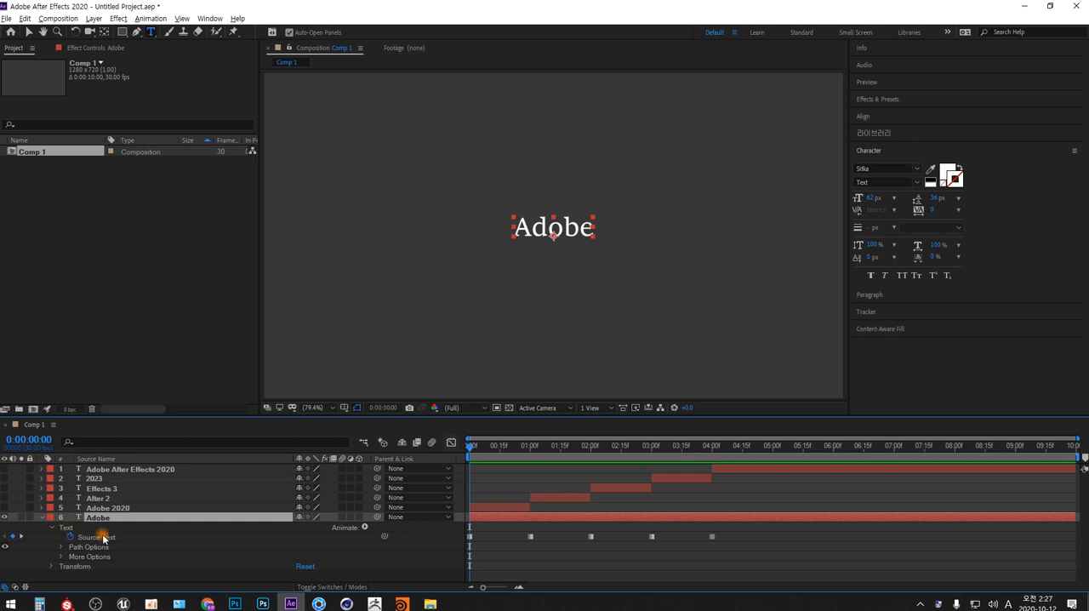
pyautogui.click(102, 536)
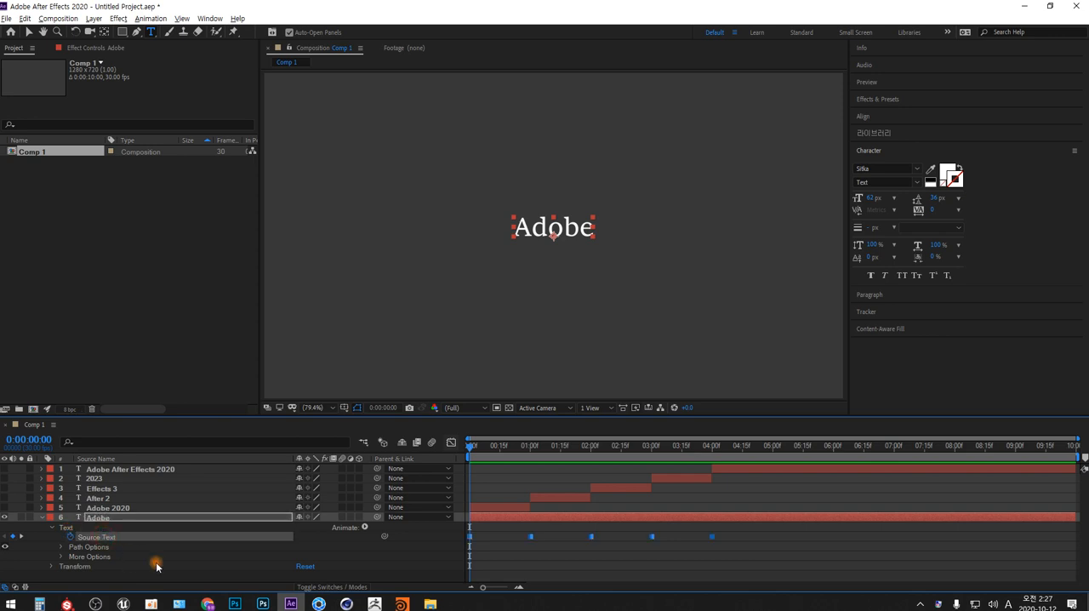
# - Delete the five separate trimmed text layers, leaving only the keyframed "Adobe" layer
pyautogui.click(158, 469)
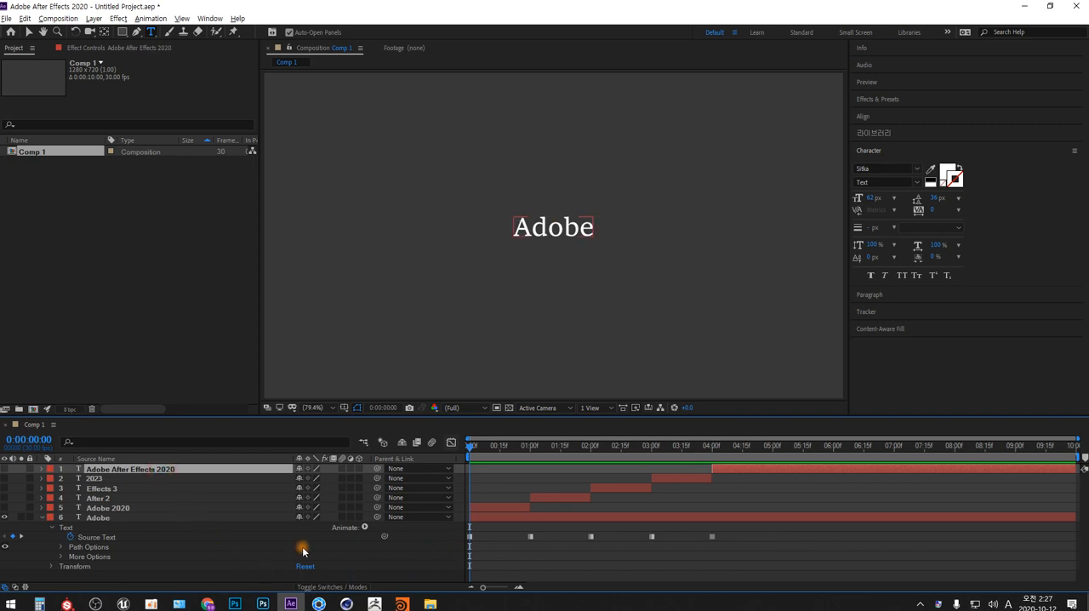
pyautogui.keyDown('shift'); pyautogui.click(102, 507); pyautogui.keyUp('shift')
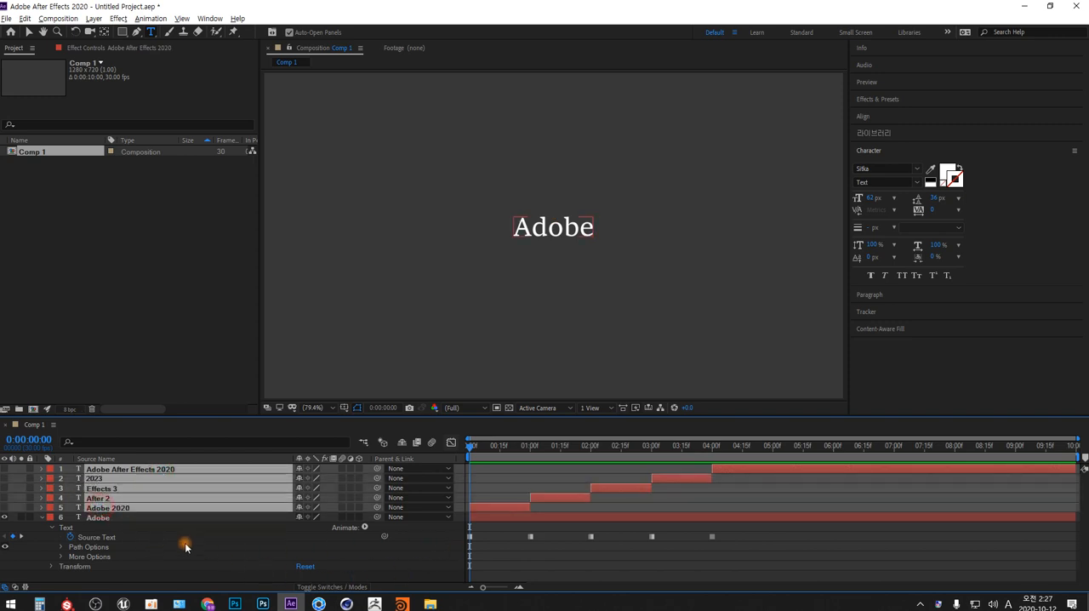
pyautogui.press('Delete')
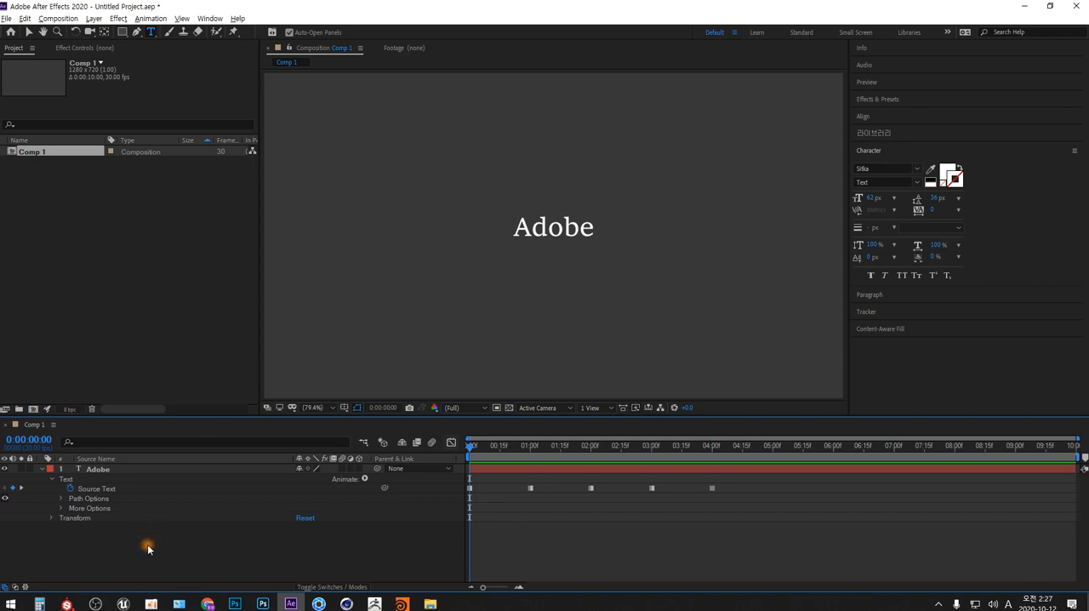
# - Collapse the keyframed "Adobe" layer's properties and duplicate the layer
pyautogui.click(99, 469)
pyautogui.click(52, 479)
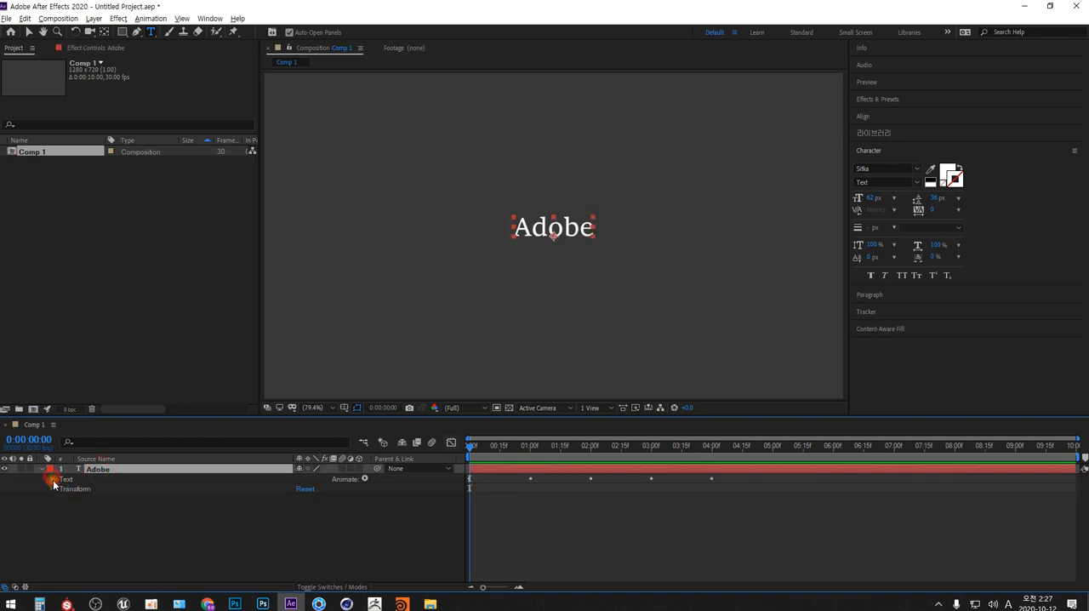
pyautogui.click(43, 469)
pyautogui.hotkey('ctrl', 'd')
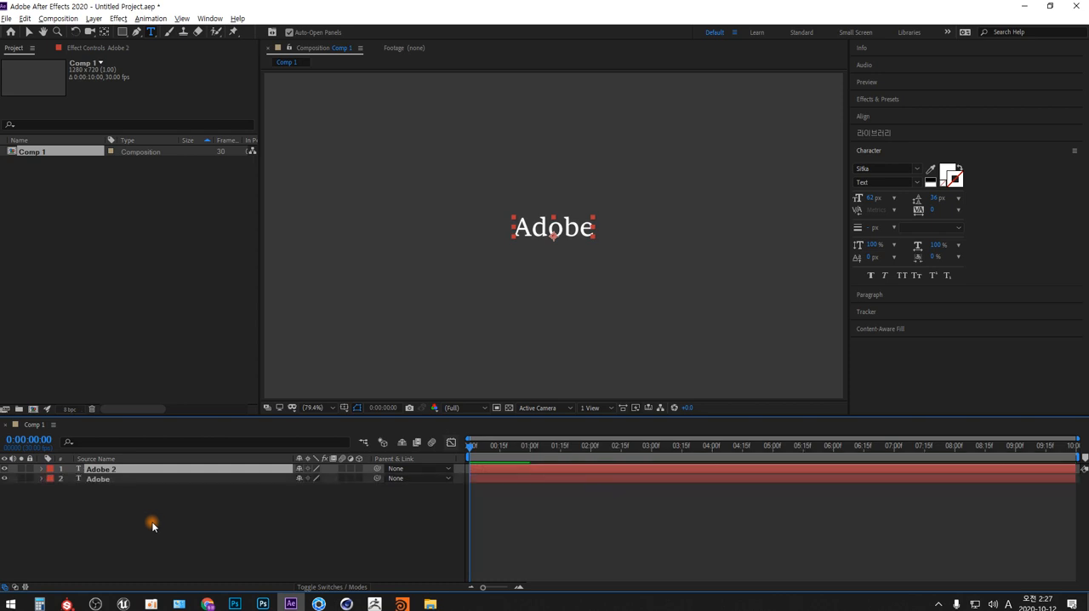
# - Split the original "Adobe" layer at 0:00:04:00, keep both parts, and delete the full-length duplicate "Adobe 2"
pyautogui.click(100, 480)
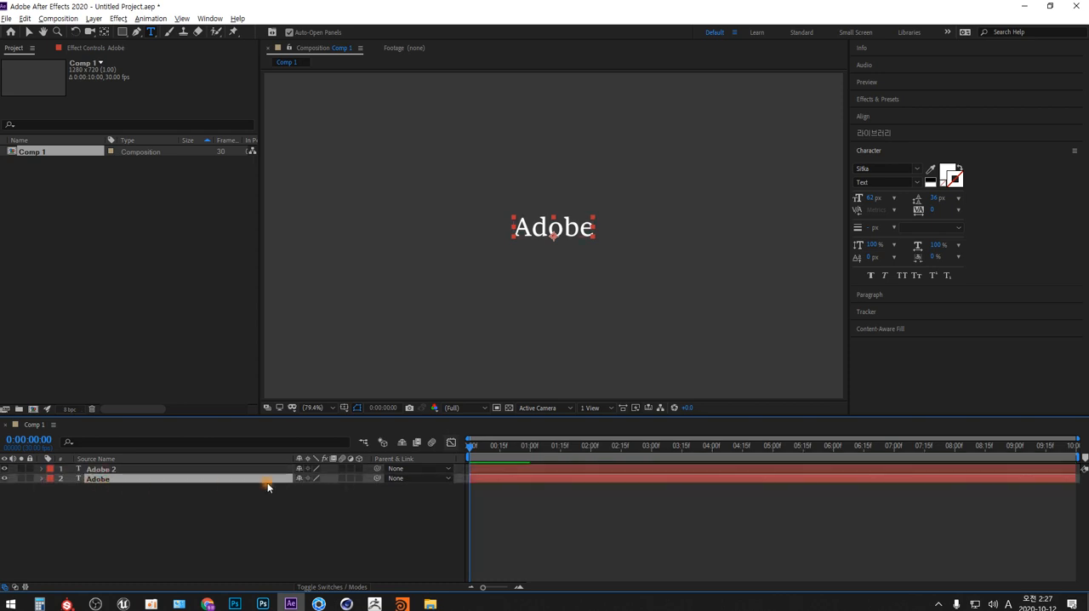
pyautogui.moveTo(470, 445); pyautogui.dragTo(699, 496)
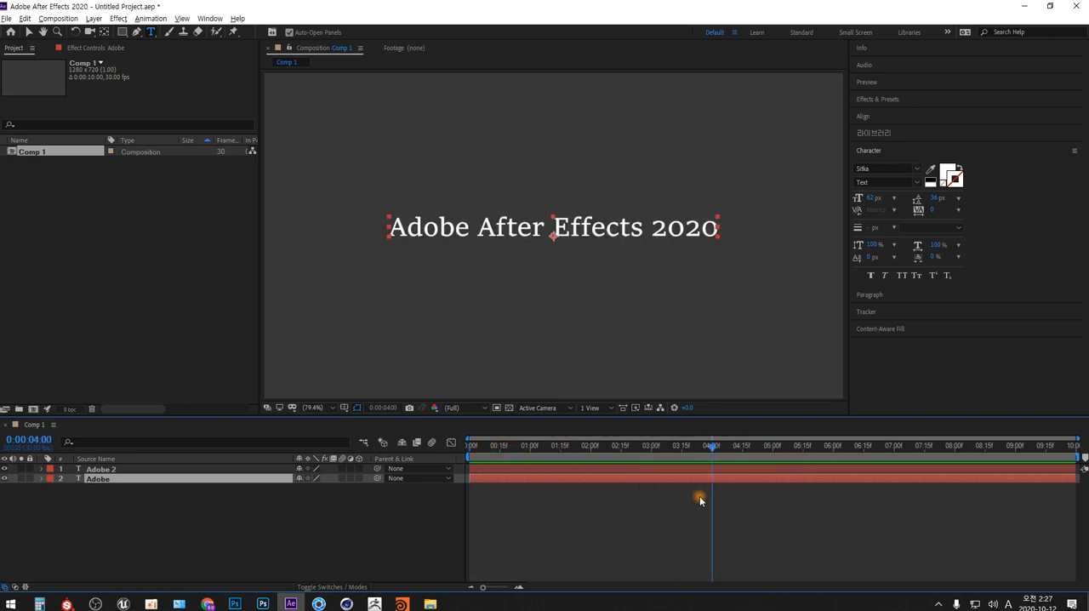
pyautogui.hotkey('ctrl', 'shift', 'd')
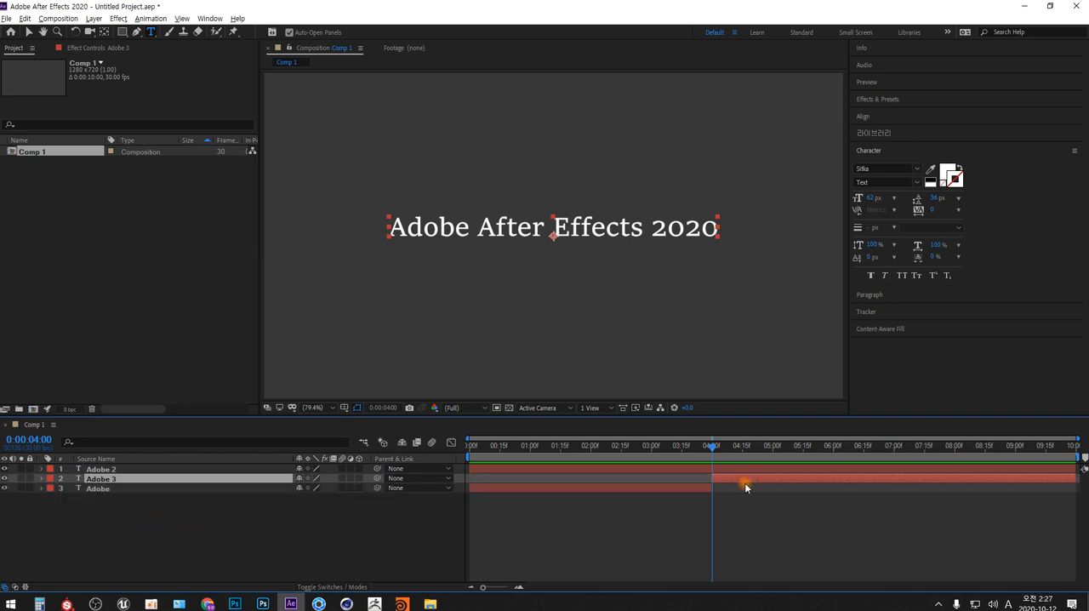
pyautogui.press('Delete')
pyautogui.hotkey('ctrl', 'z')
pyautogui.click(113, 469)
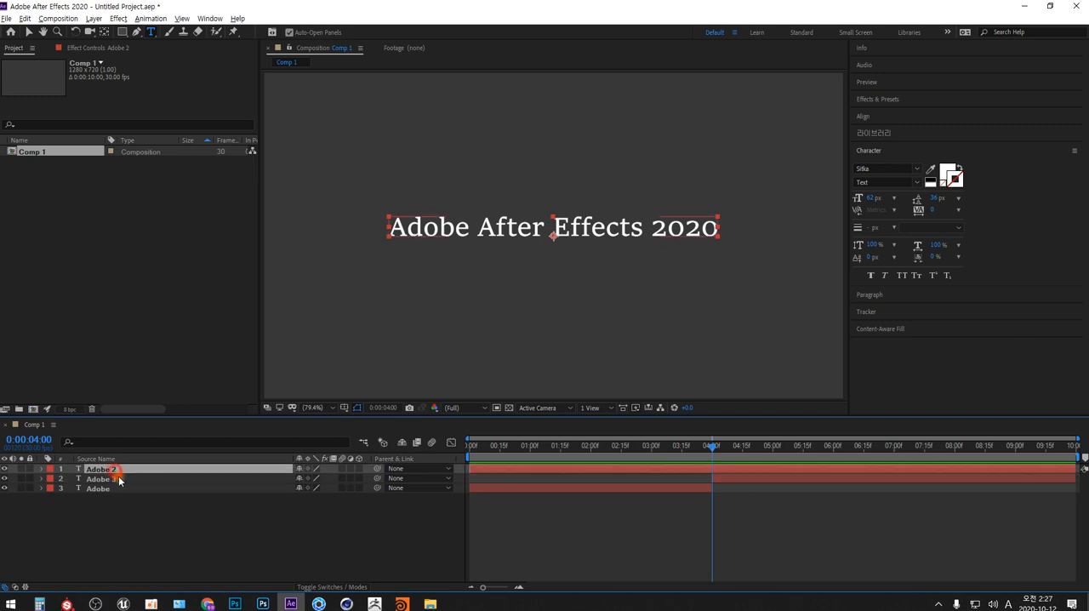
pyautogui.press('Delete')
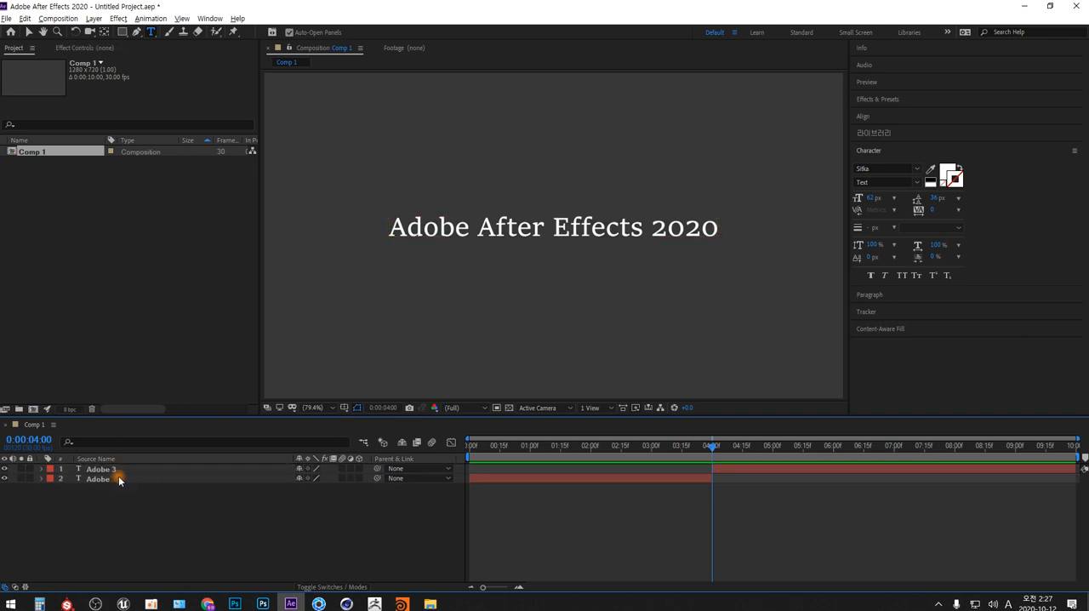
# - Draw an open, wavy mask path with the Pen tool on the "Adobe 3" text layer, extending past both sides of the frame
pyautogui.moveTo(711, 451)
pyautogui.mouseDown()
pyautogui.moveTo(762, 449)
pyautogui.moveTo(719, 459)
pyautogui.moveTo(712, 450)
pyautogui.mouseUp()
pyautogui.click(651, 441)
pyautogui.click(107, 468)
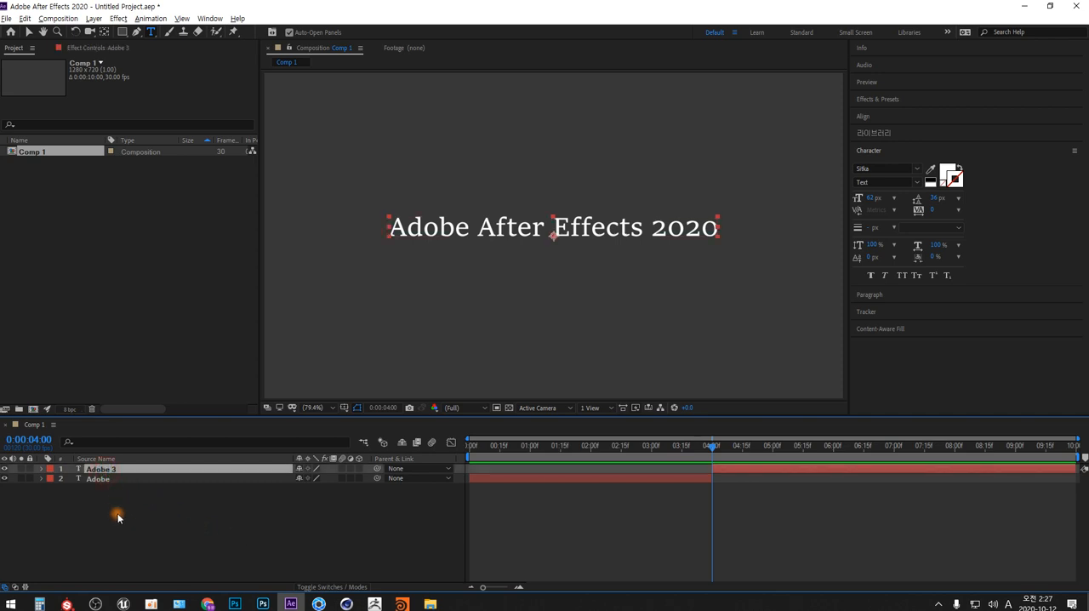
pyautogui.click(42, 470)
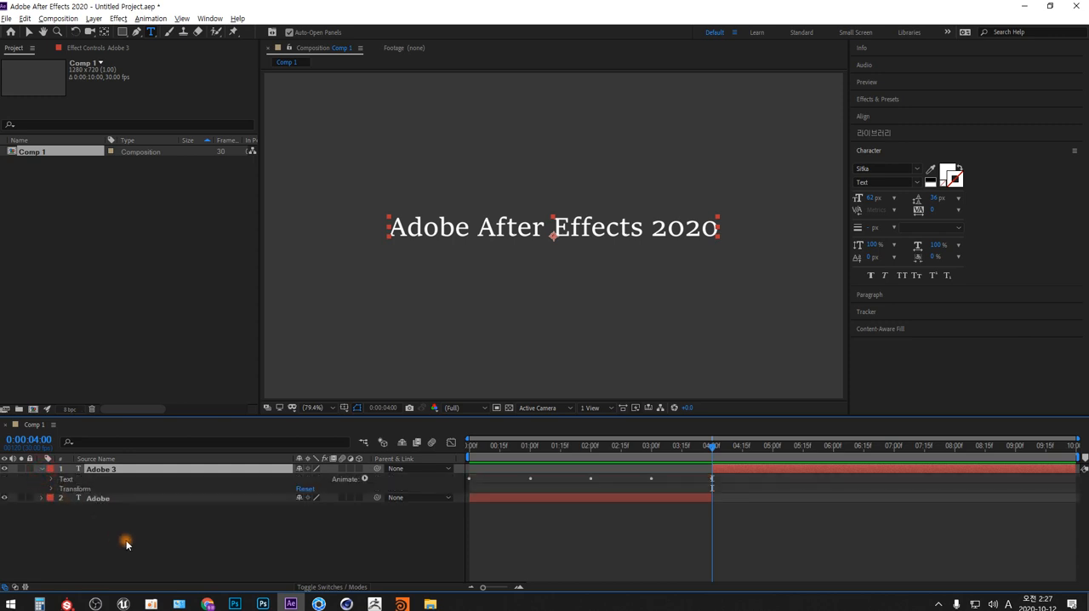
pyautogui.click(137, 32)
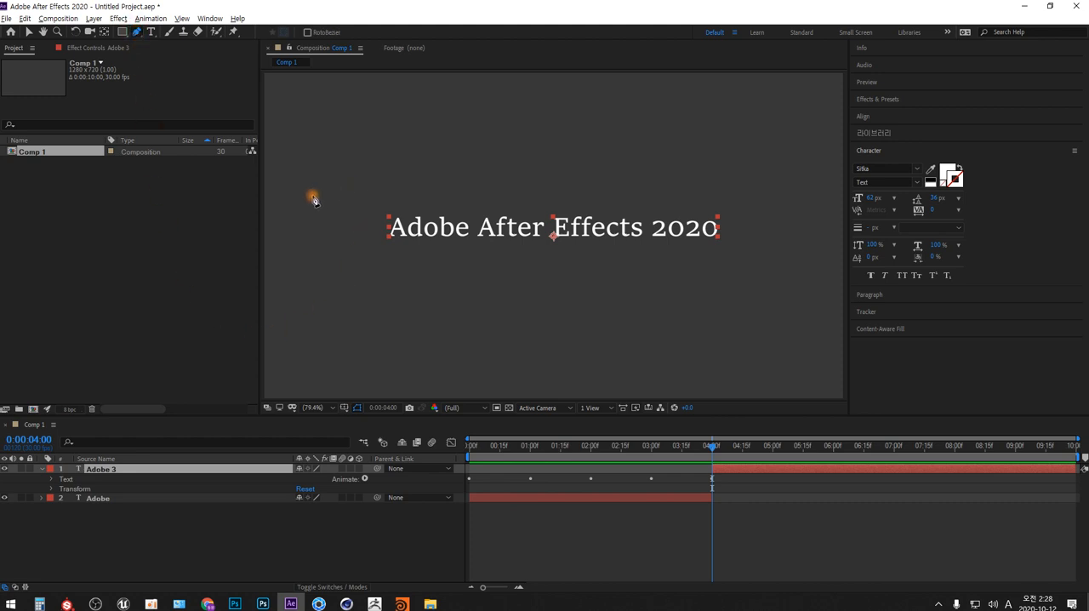
pyautogui.click(335, 408)
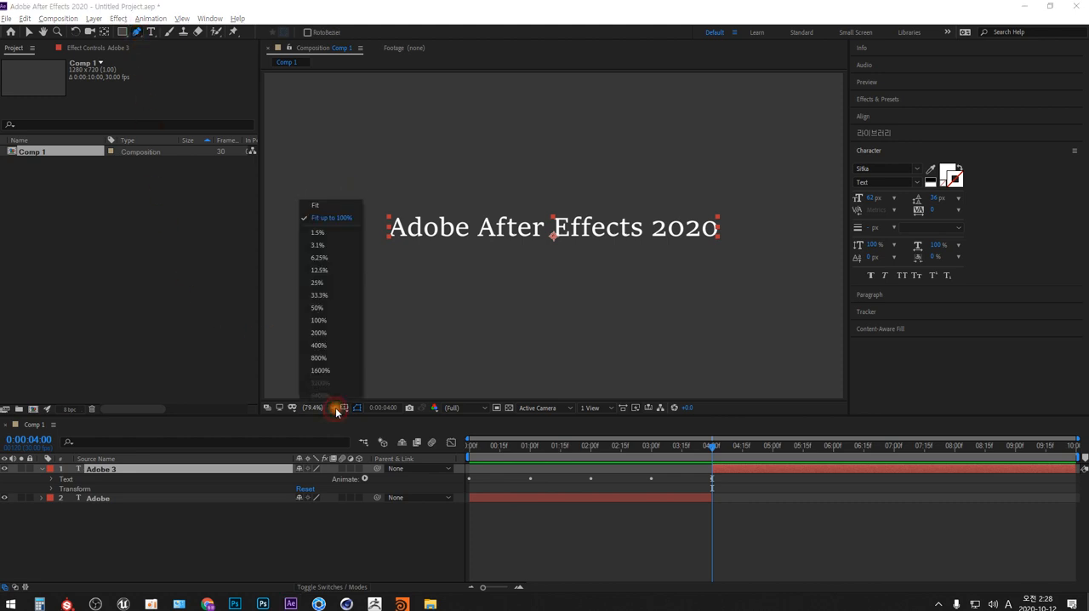
pyautogui.click(323, 295)
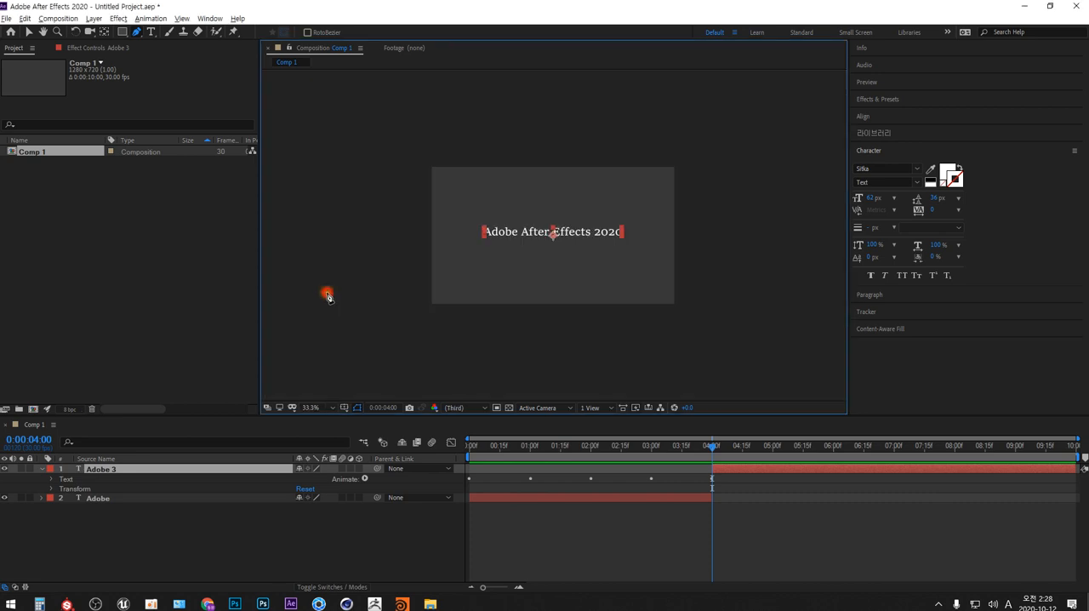
pyautogui.click(392, 219)
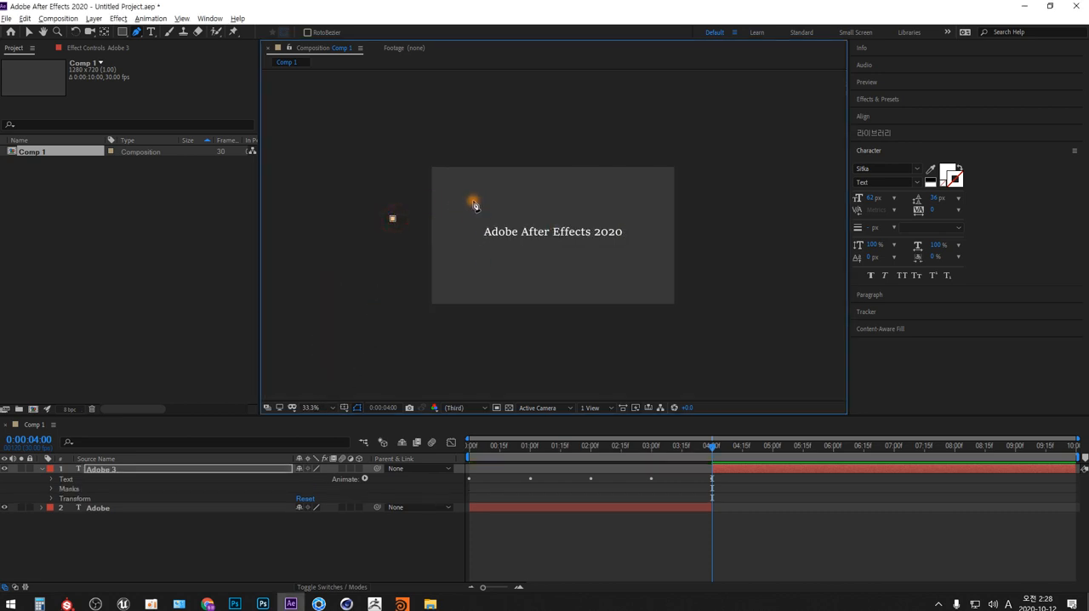
pyautogui.moveTo(469, 196); pyautogui.dragTo(516, 220)
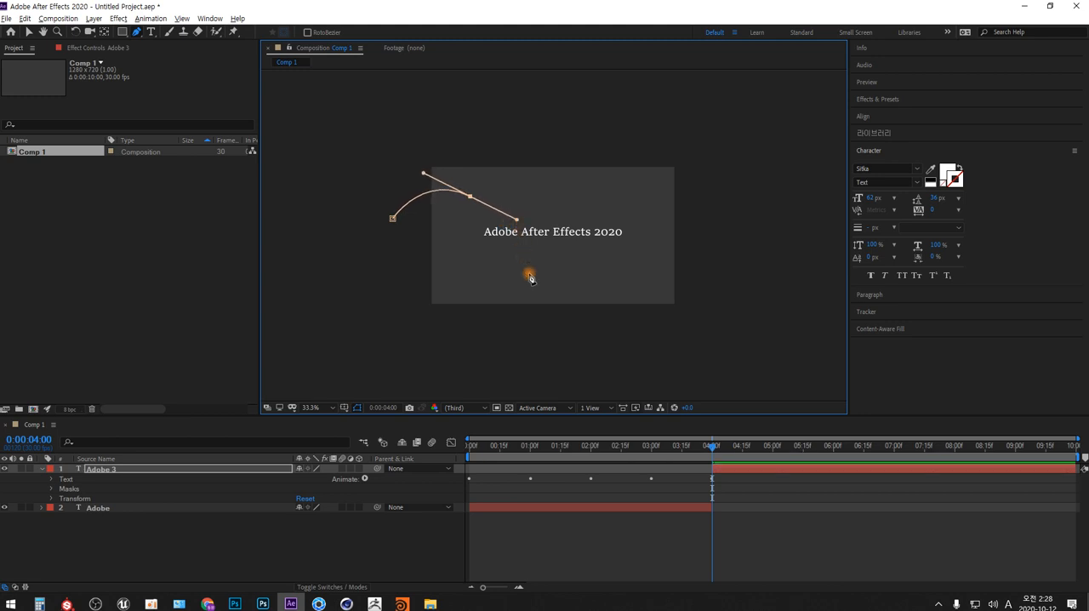
pyautogui.moveTo(536, 290); pyautogui.dragTo(583, 305)
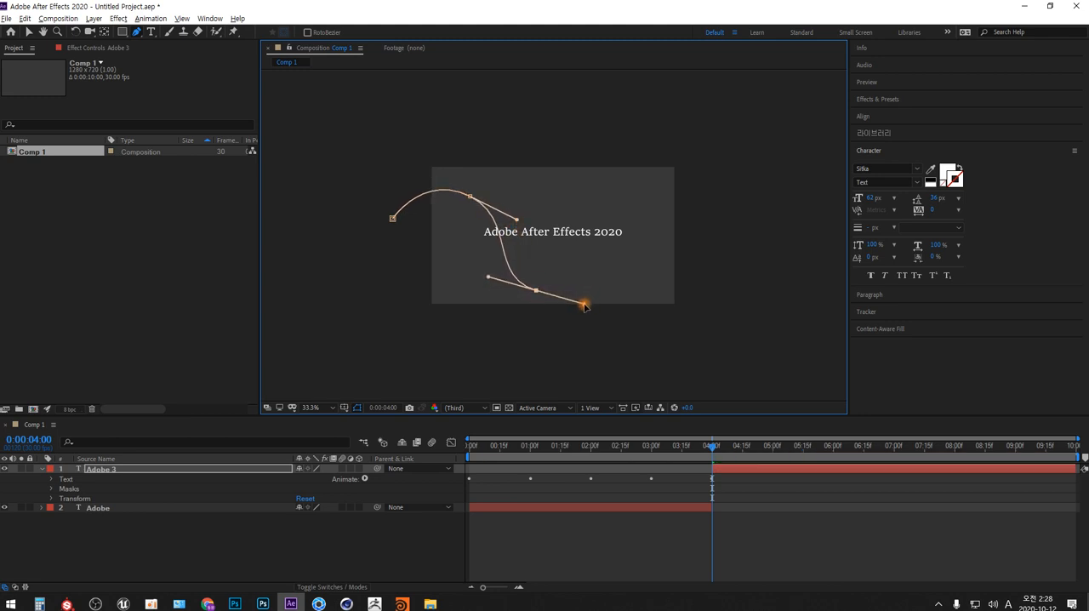
pyautogui.moveTo(634, 250); pyautogui.dragTo(713, 188)
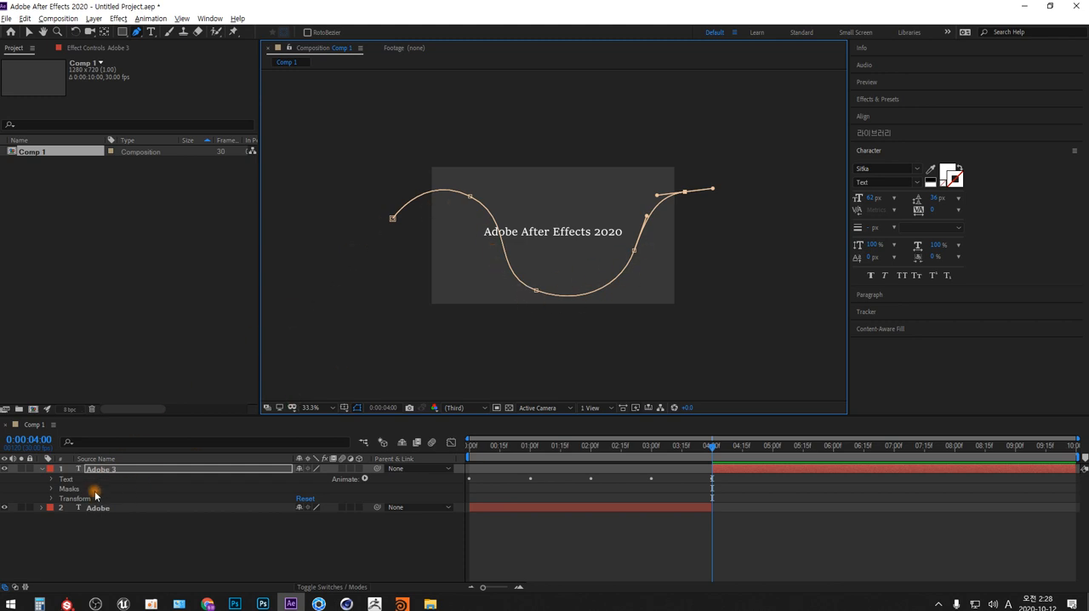
# - Examine the properties of Mask 1 on the "Adobe 3" layer, then deselect and collapse the layer
pyautogui.click(52, 489)
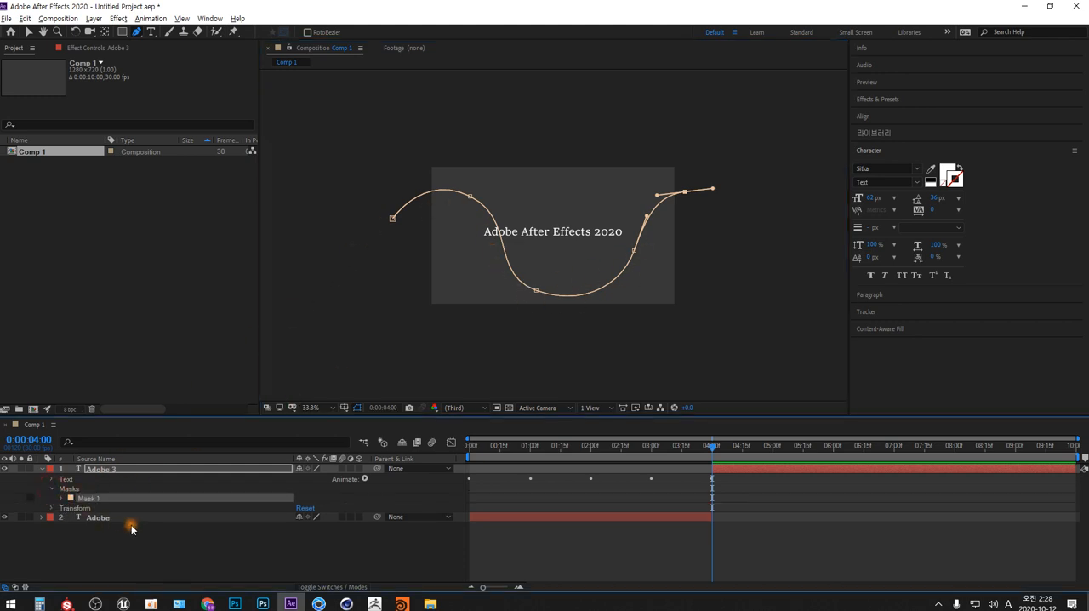
pyautogui.click(62, 498)
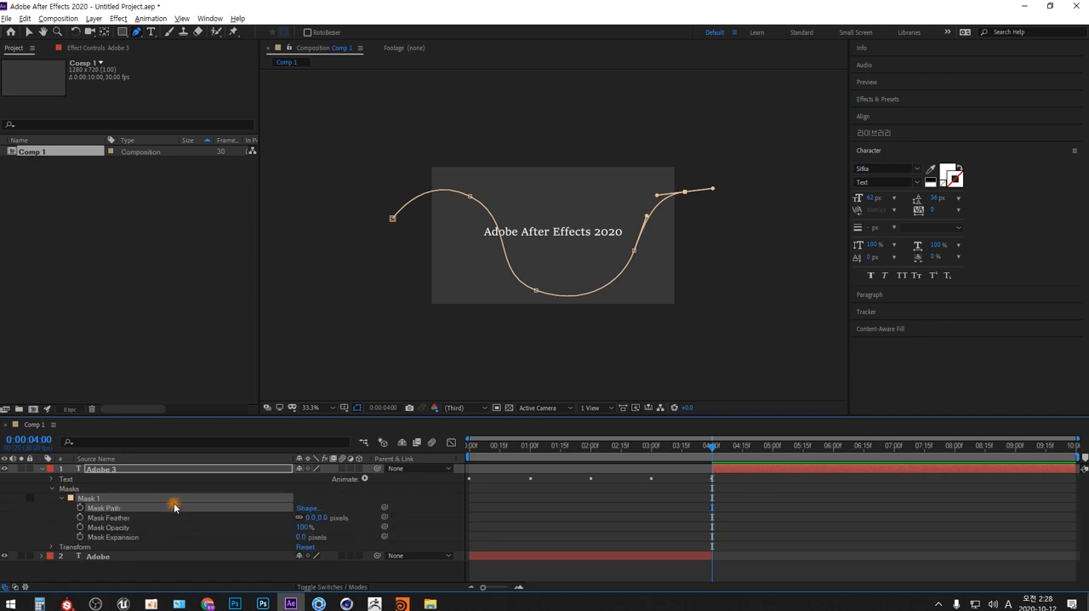
pyautogui.click(182, 570)
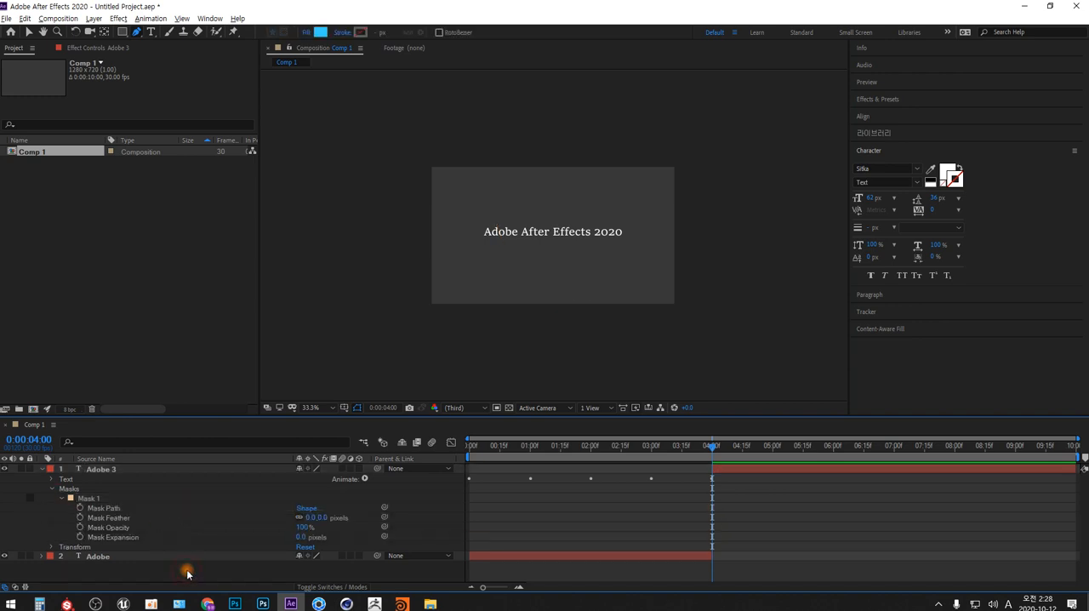
pyautogui.click(42, 468)
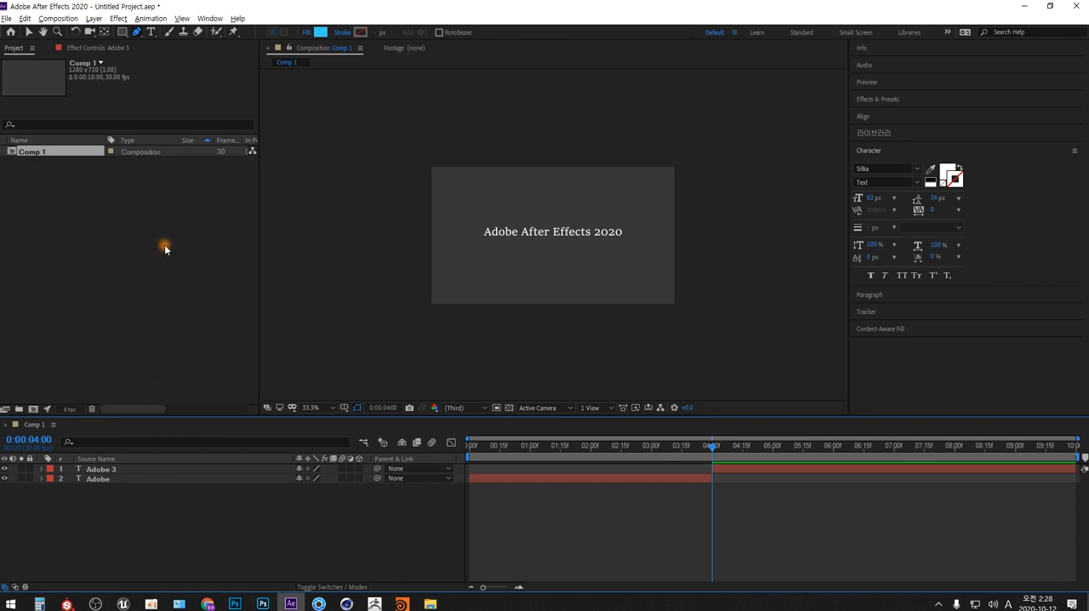
# - With no layer selected, draw an open wavy shape across the frame with the Pen tool
pyautogui.click(398, 235)
pyautogui.moveTo(463, 199); pyautogui.dragTo(489, 208)
pyautogui.moveTo(536, 264); pyautogui.dragTo(575, 265)
pyautogui.moveTo(621, 204); pyautogui.dragTo(654, 221)
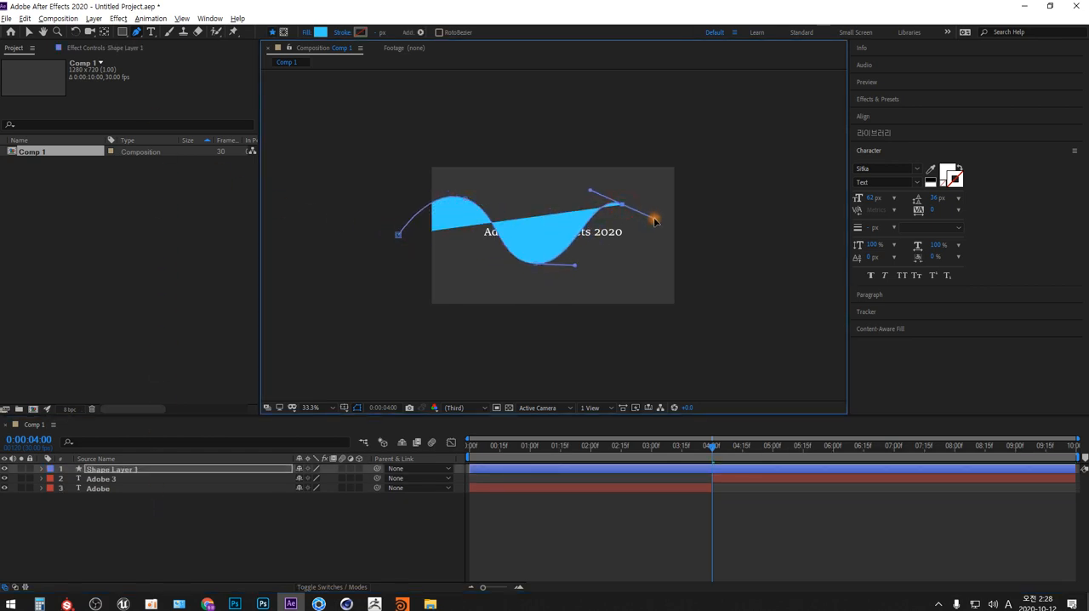
pyautogui.moveTo(713, 244); pyautogui.dragTo(764, 225)
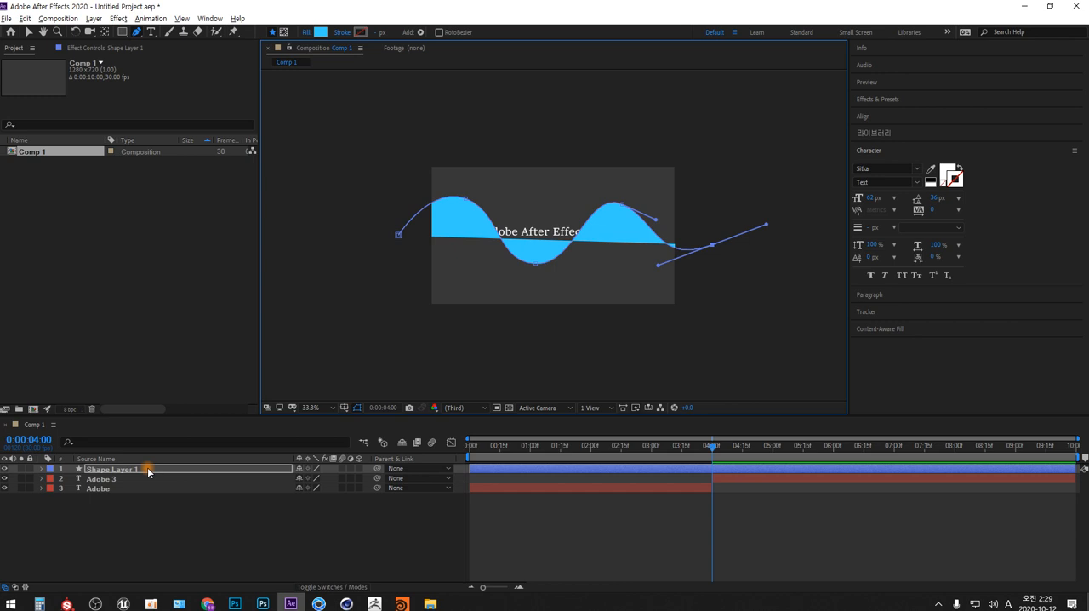
# - Delete the wavy shape layer
pyautogui.click(102, 521)
pyautogui.click(104, 471)
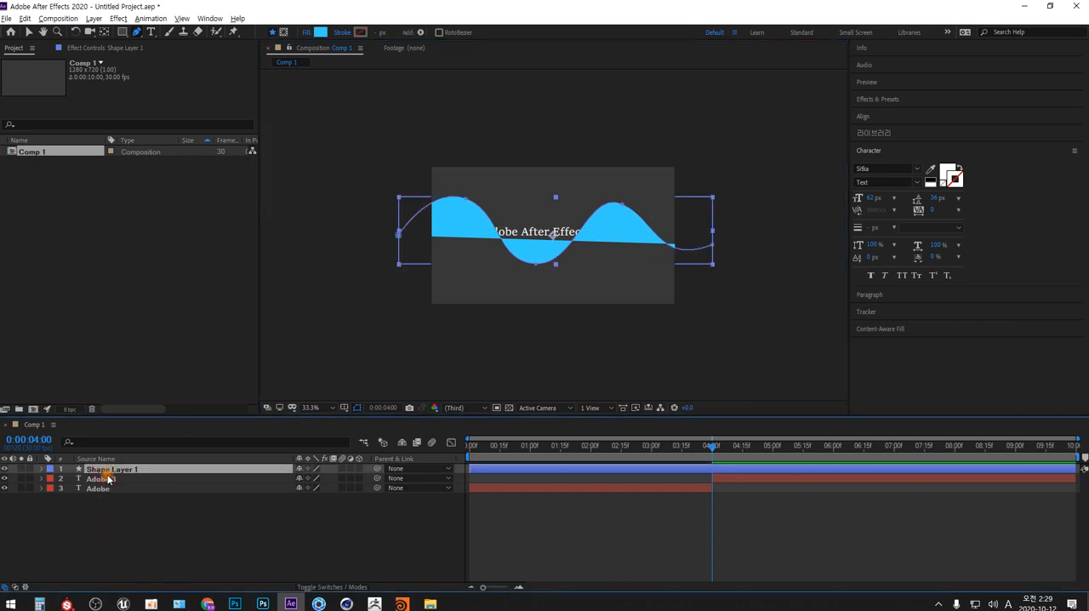
pyautogui.press('Delete')
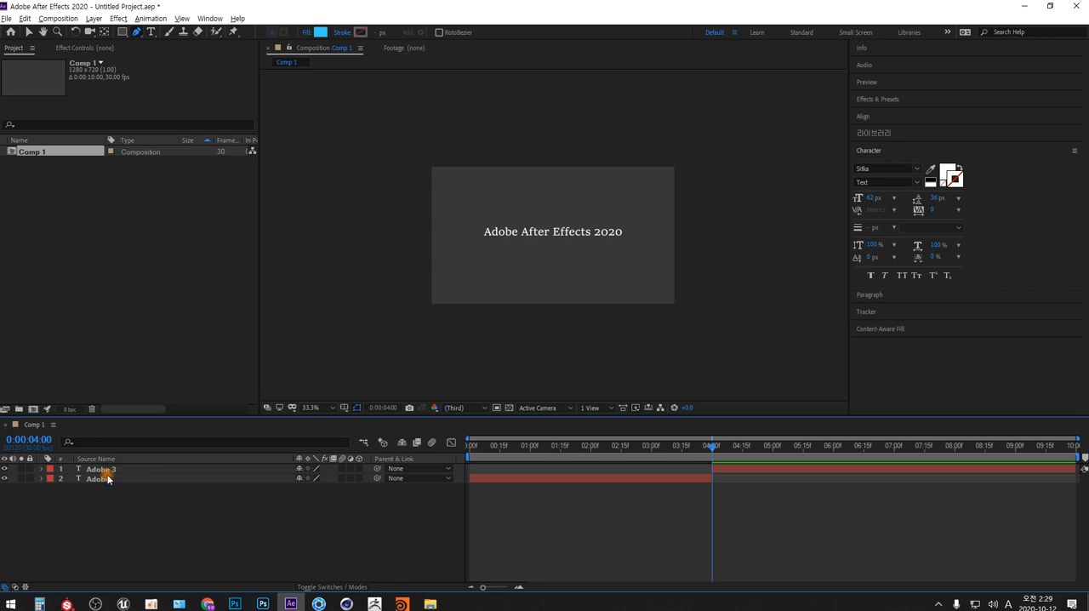
# - Delete the four earlier Source Text keyframes on the "Adobe 3" layer and turn off Source Text animation
pyautogui.click(96, 468)
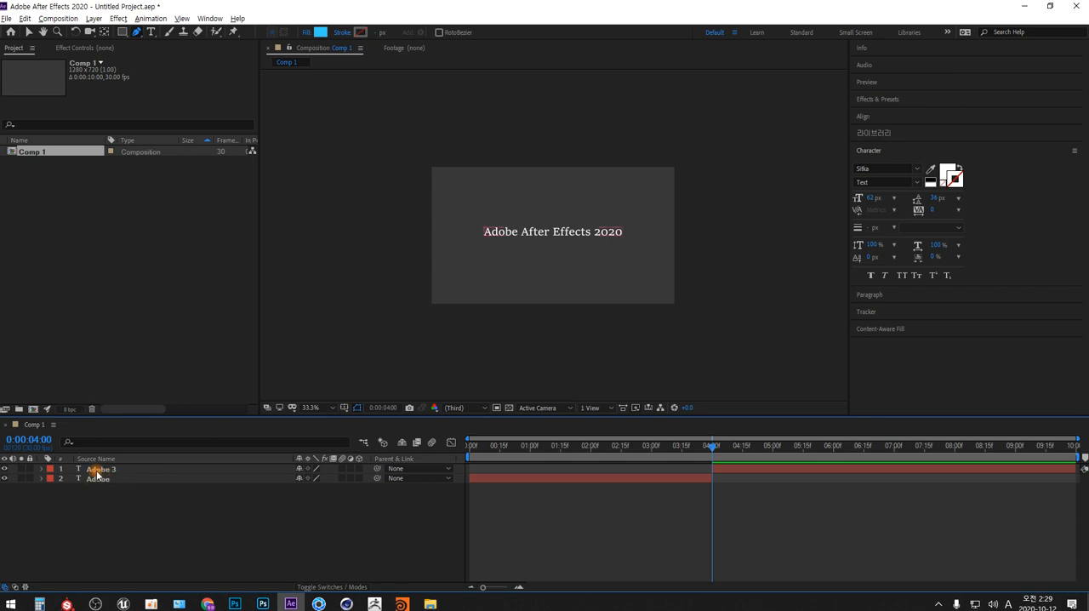
pyautogui.click(40, 469)
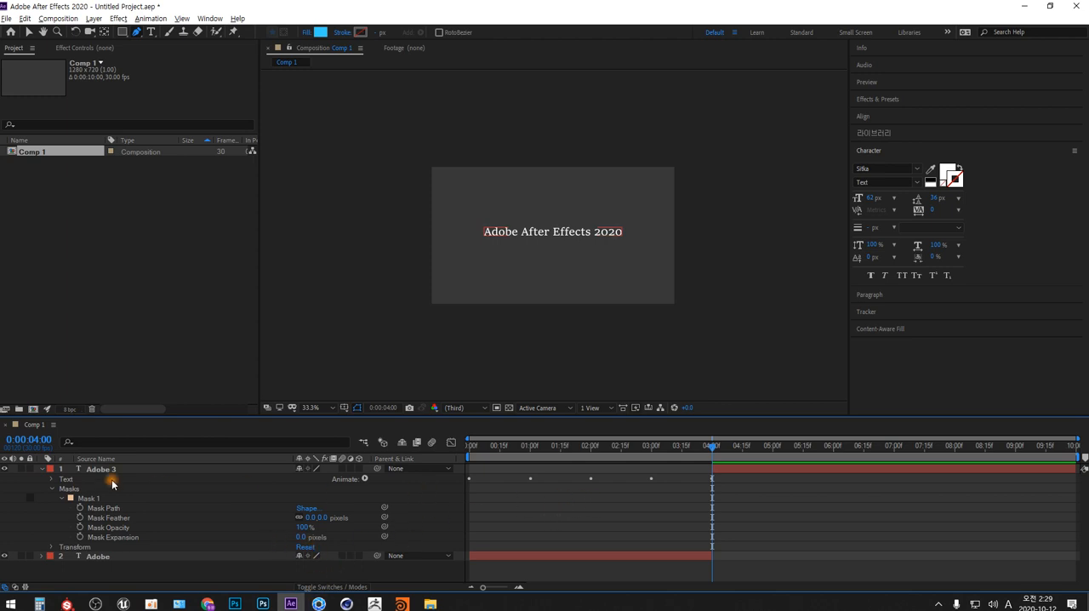
pyautogui.click(51, 479)
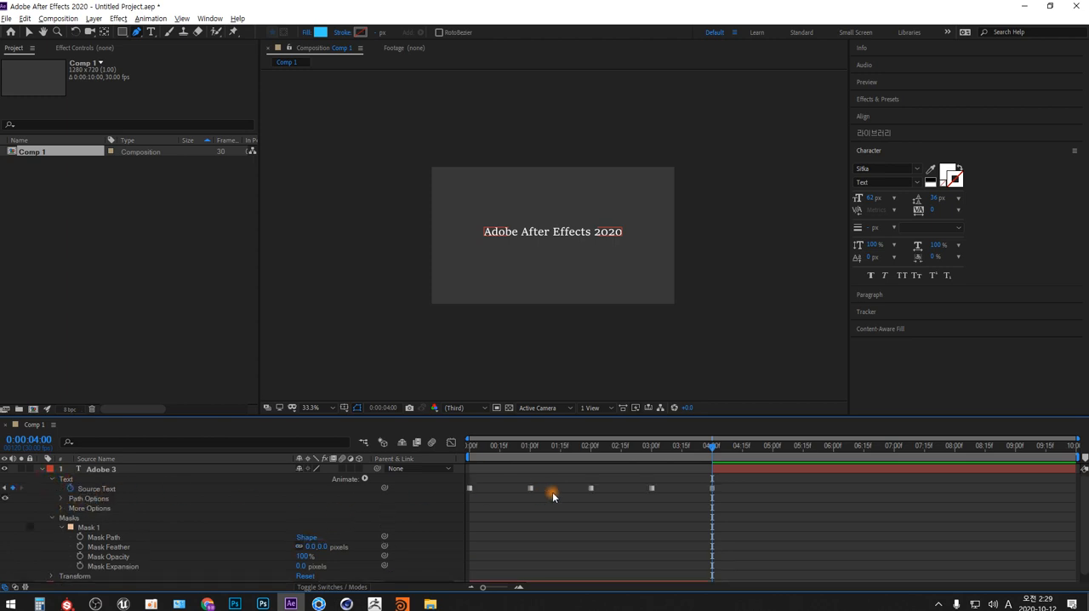
pyautogui.moveTo(668, 483); pyautogui.dragTo(450, 492)
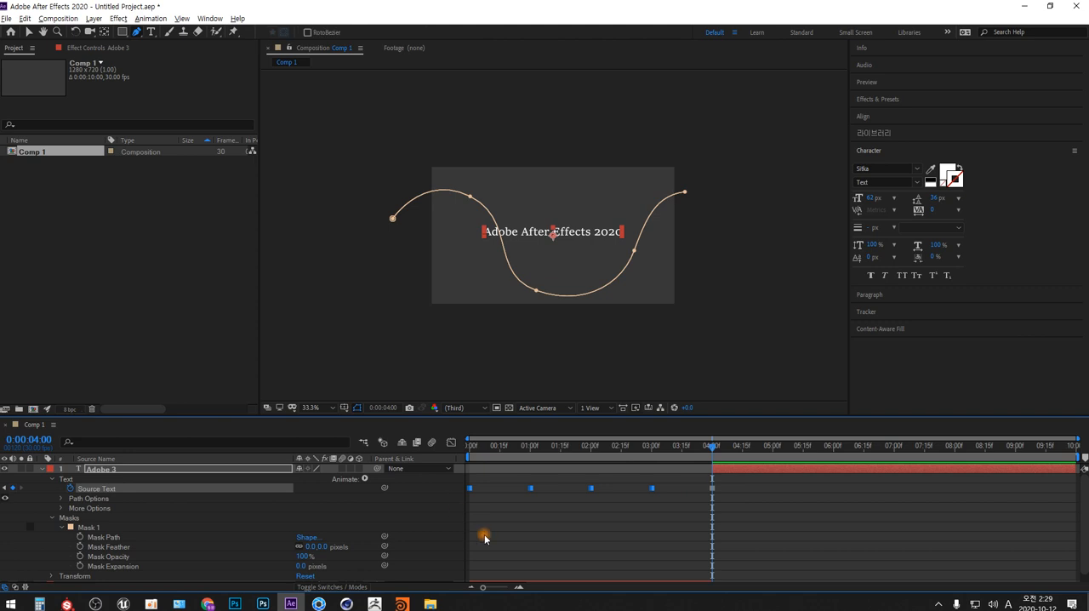
pyautogui.press('Delete')
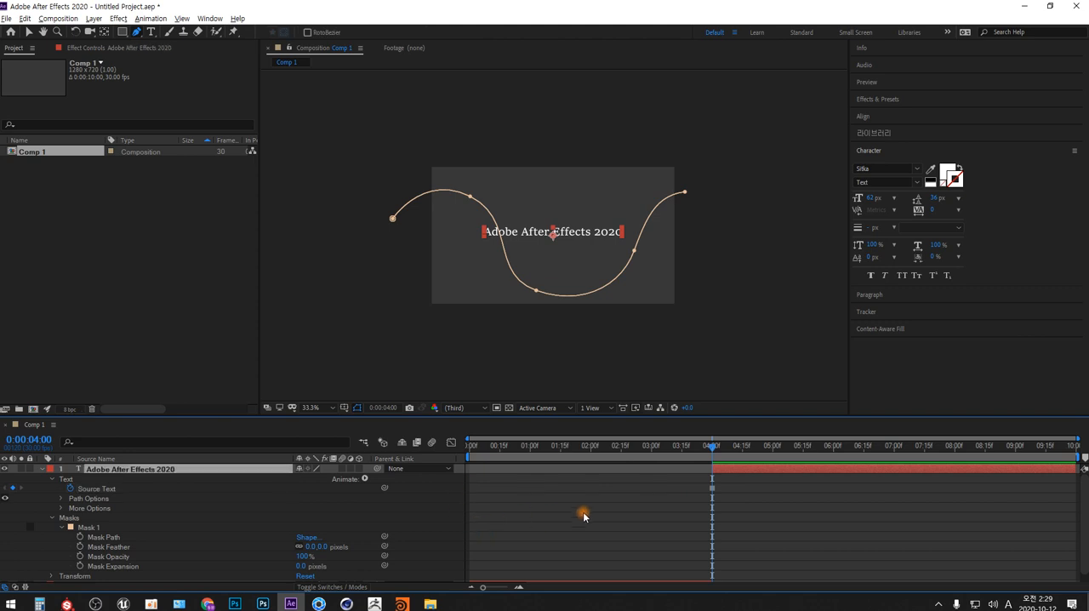
pyautogui.click(72, 491)
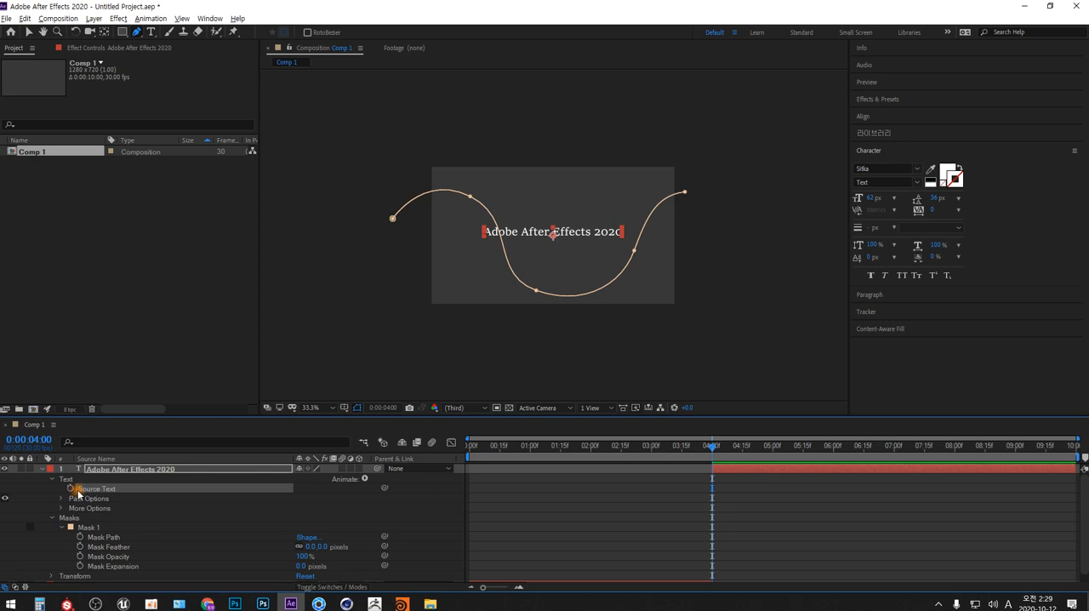
# - Set the text path of the "Adobe After Effects 2020" layer to Mask 1
pyautogui.click(61, 501)
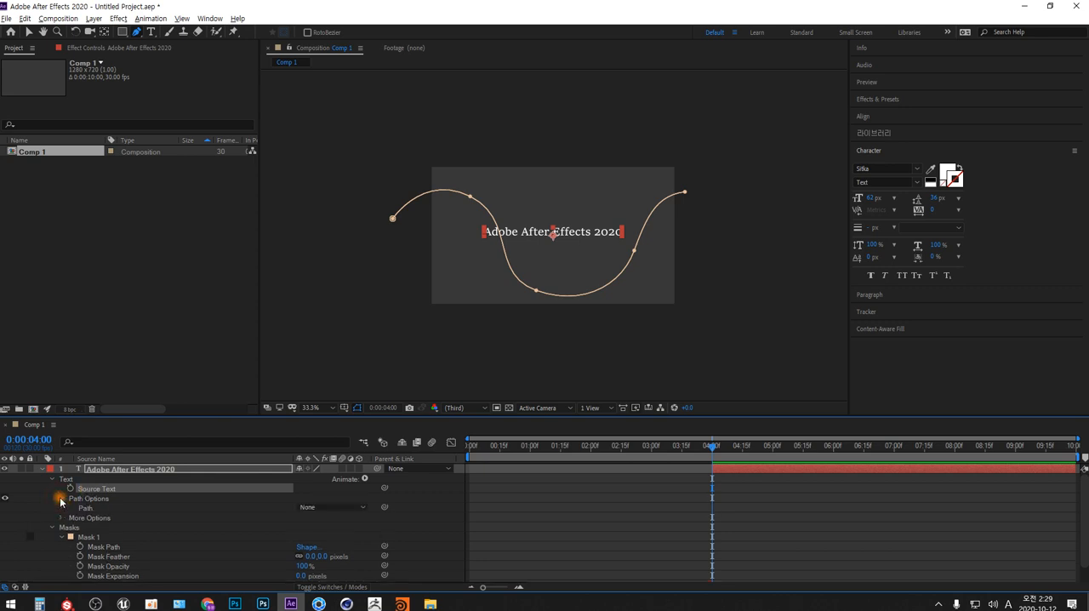
pyautogui.click(85, 509)
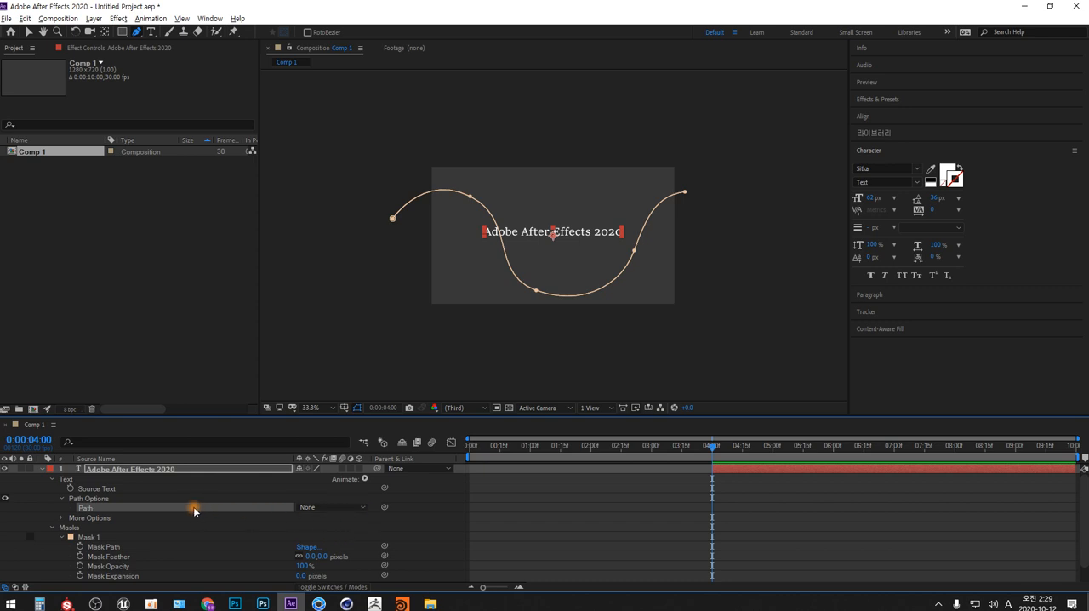
pyautogui.click(364, 509)
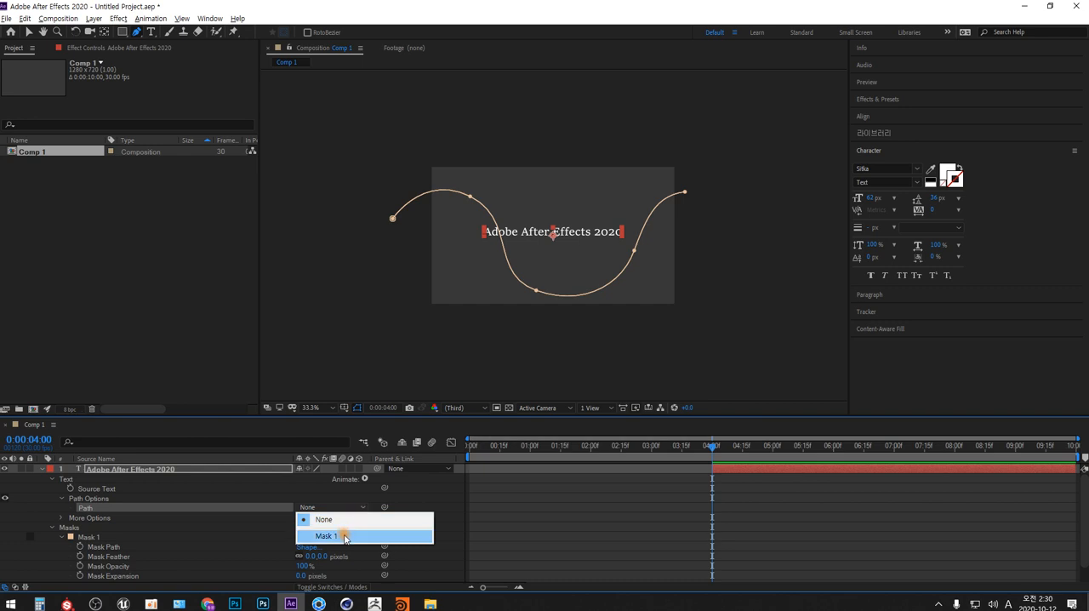
pyautogui.click(343, 536)
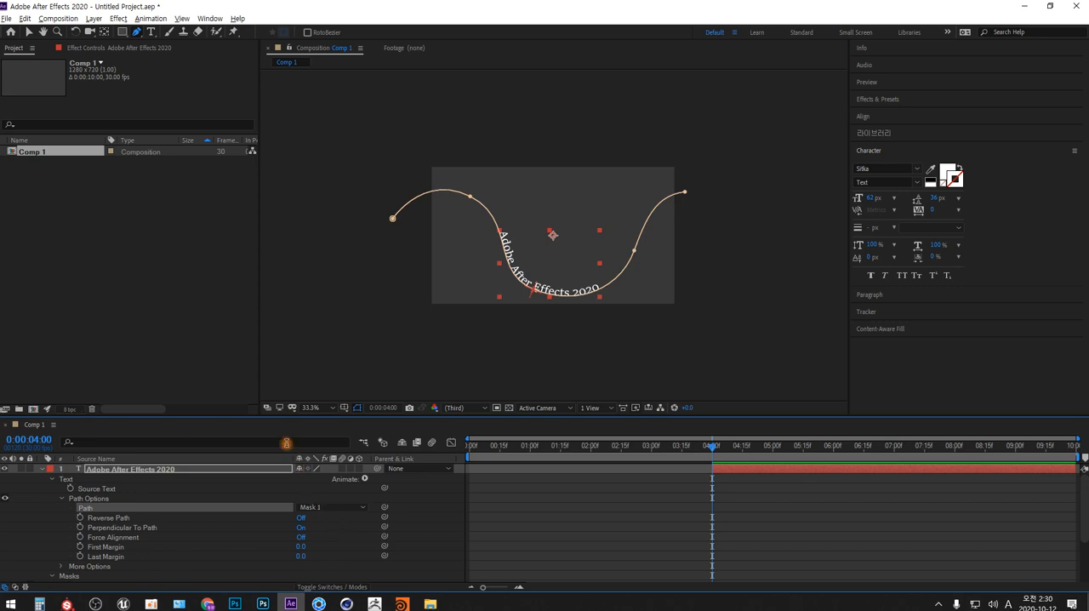
# - Set the text path's First Margin to about -830 and add its first keyframe at 0:00:04:00
pyautogui.moveTo(286, 415); pyautogui.dragTo(294, 339)
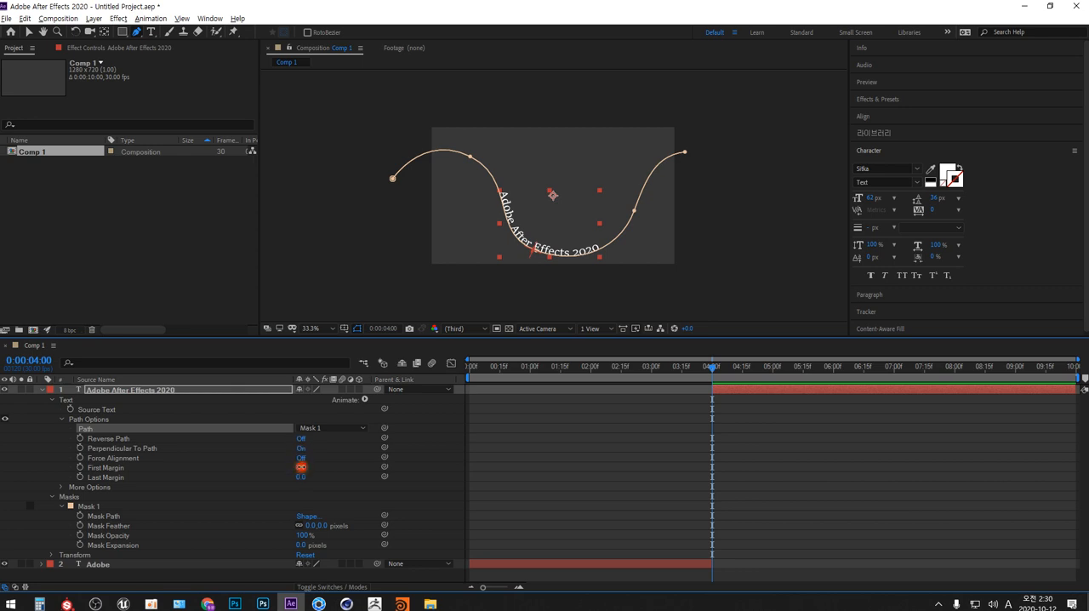
pyautogui.moveTo(300, 466); pyautogui.dragTo(102, 517)
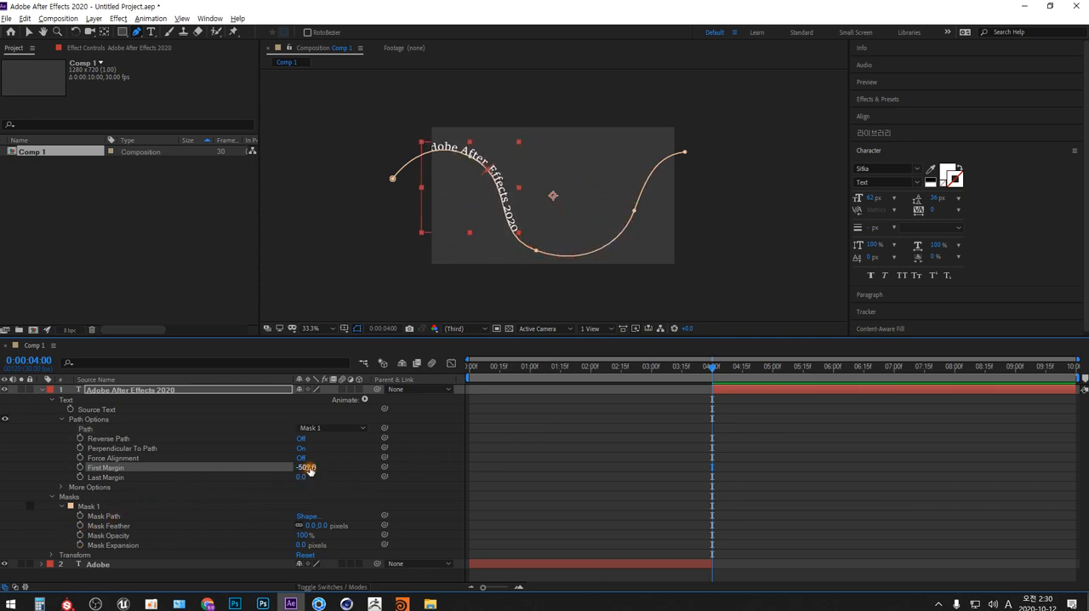
pyautogui.moveTo(309, 470); pyautogui.dragTo(162, 517)
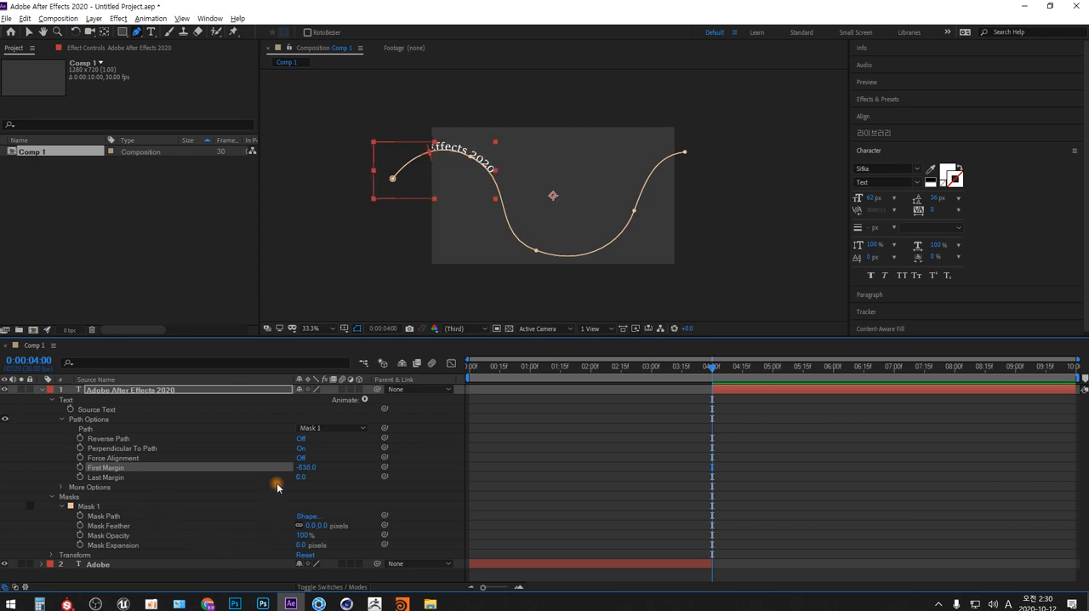
pyautogui.click(80, 467)
# - At 0:00:09:29, keyframe First Margin at 1010, then deselect and collapse the "Adobe After Effects 2020" layer
pyautogui.moveTo(712, 368); pyautogui.dragTo(1080, 372)
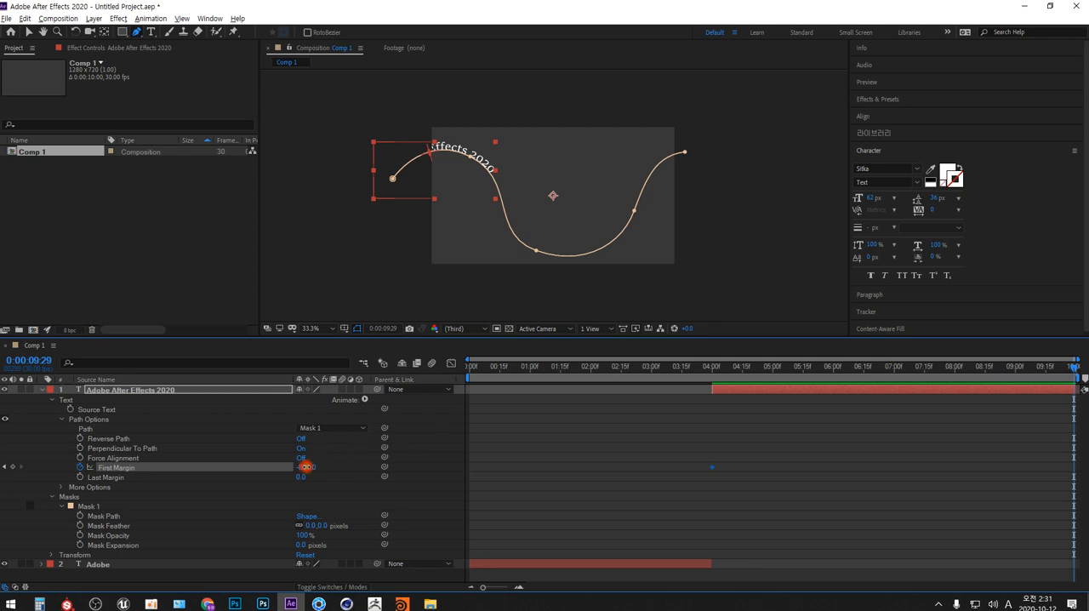
pyautogui.moveTo(304, 466); pyautogui.dragTo(861, 472)
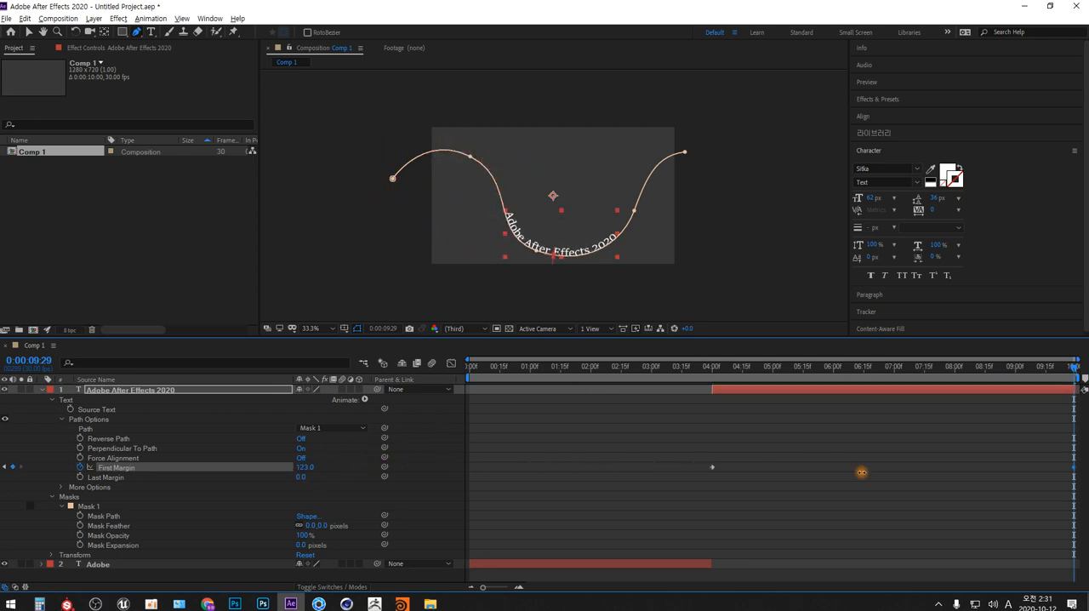
pyautogui.moveTo(309, 464); pyautogui.dragTo(815, 468)
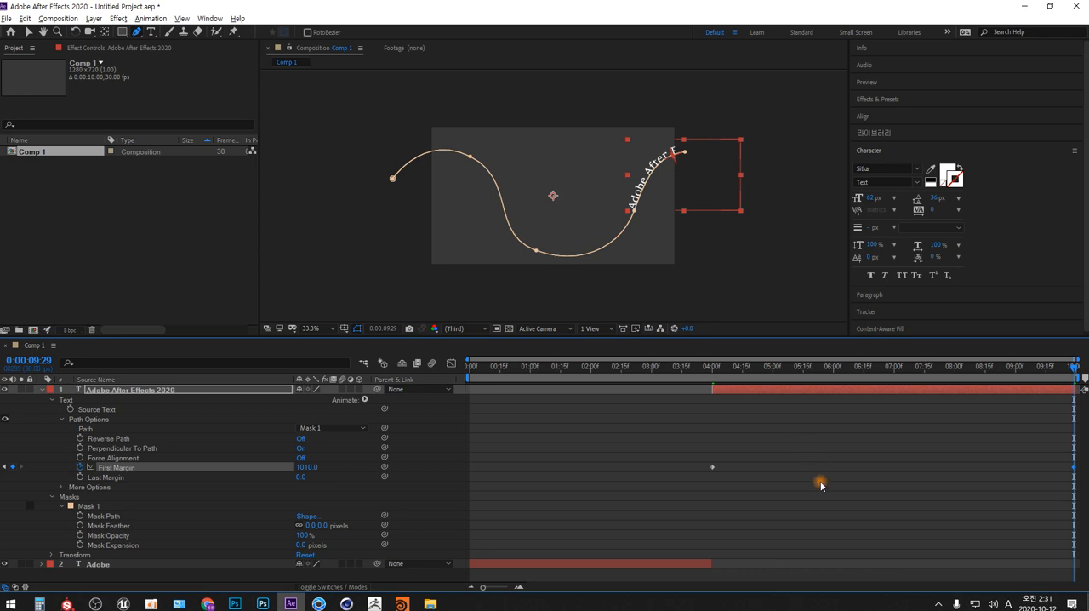
pyautogui.click(820, 481)
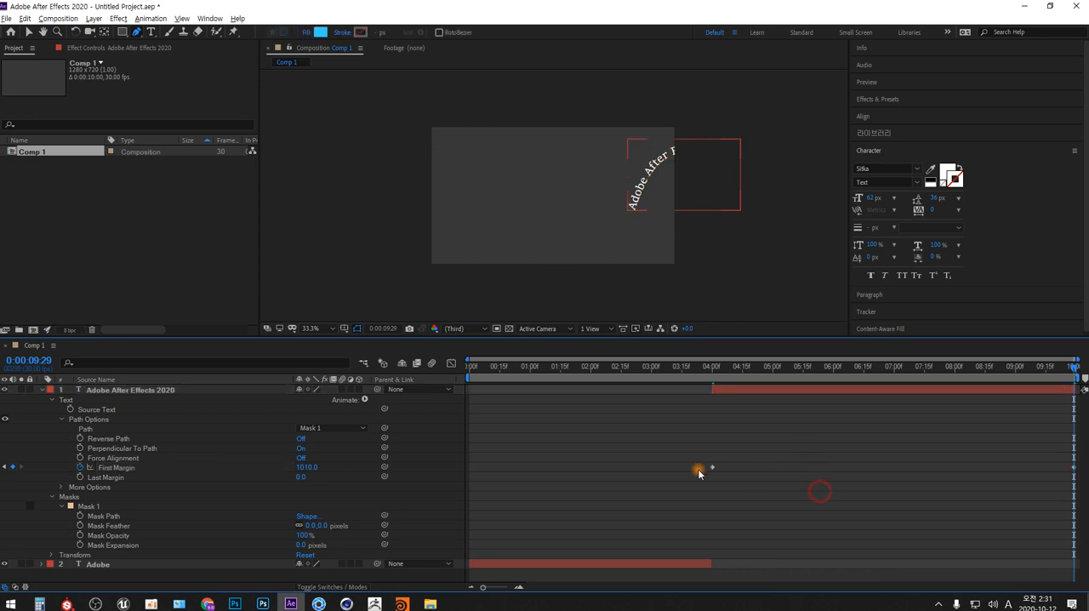
pyautogui.click(55, 401)
pyautogui.click(43, 391)
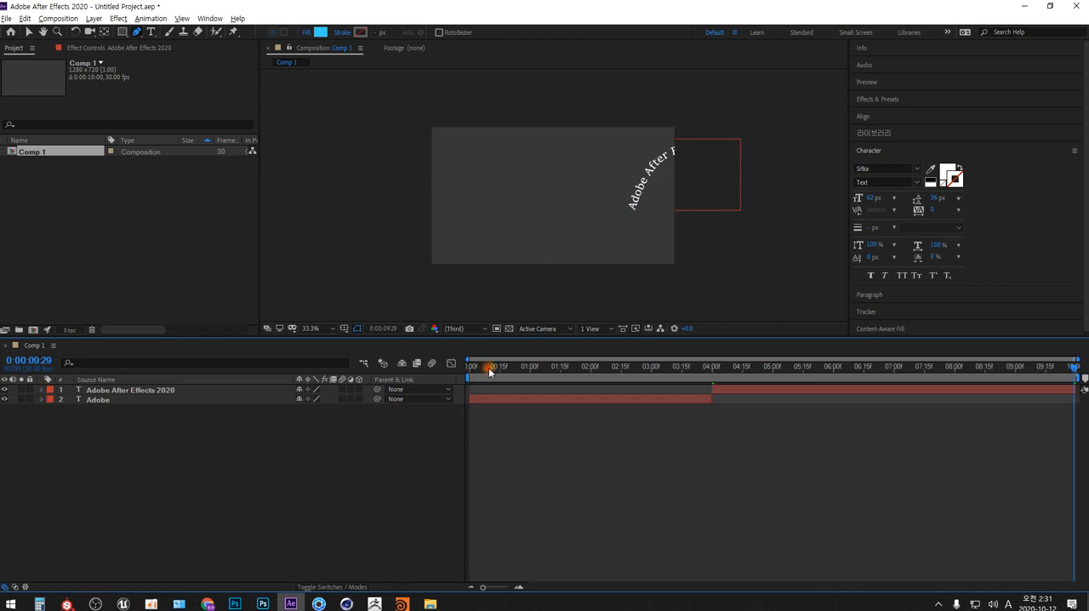
# - Fit the composition view up to 100% and preview the whole text animation from 0:00:00:00
pyautogui.moveTo(489, 372); pyautogui.dragTo(452, 368)
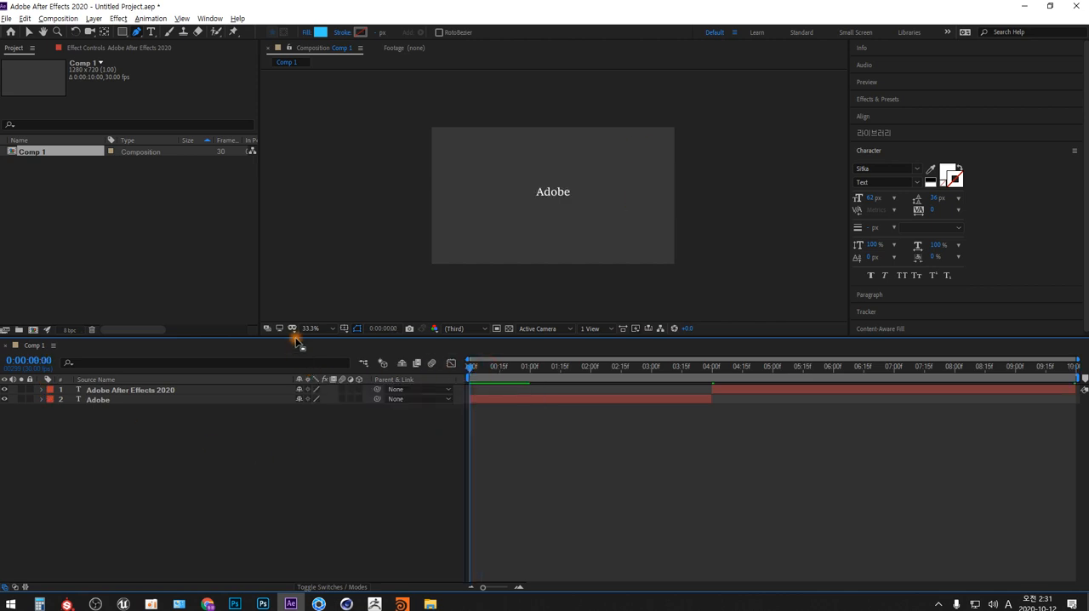
pyautogui.moveTo(298, 341); pyautogui.dragTo(316, 464)
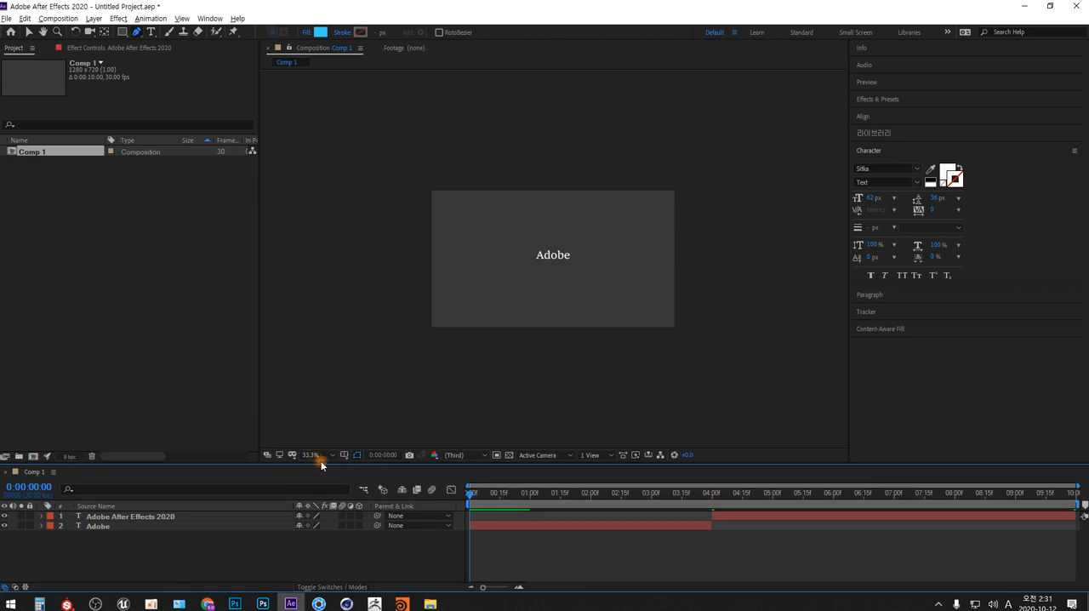
pyautogui.click(331, 454)
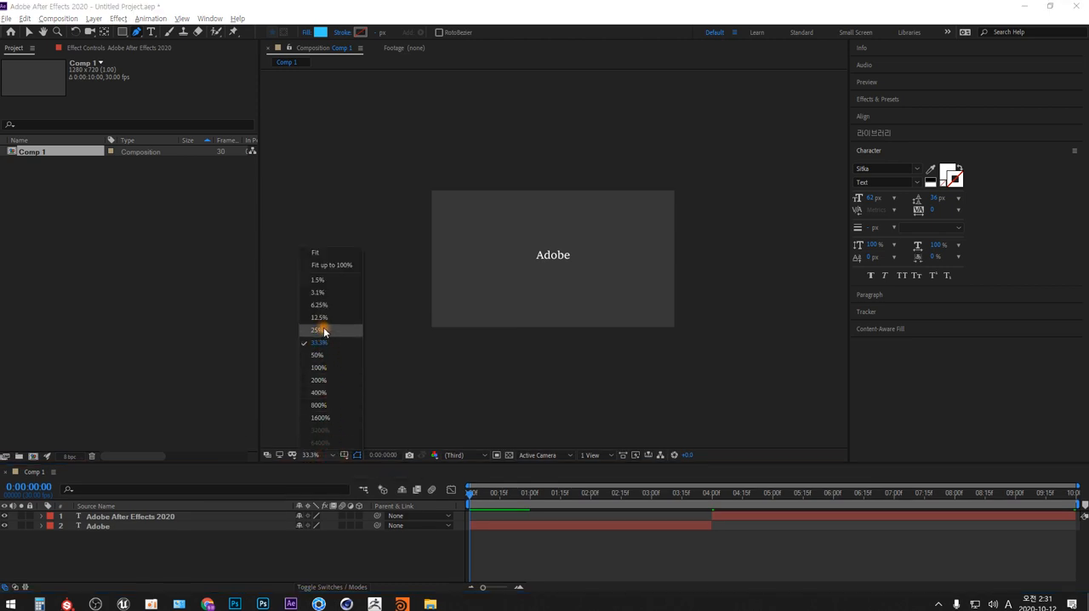
pyautogui.click(341, 264)
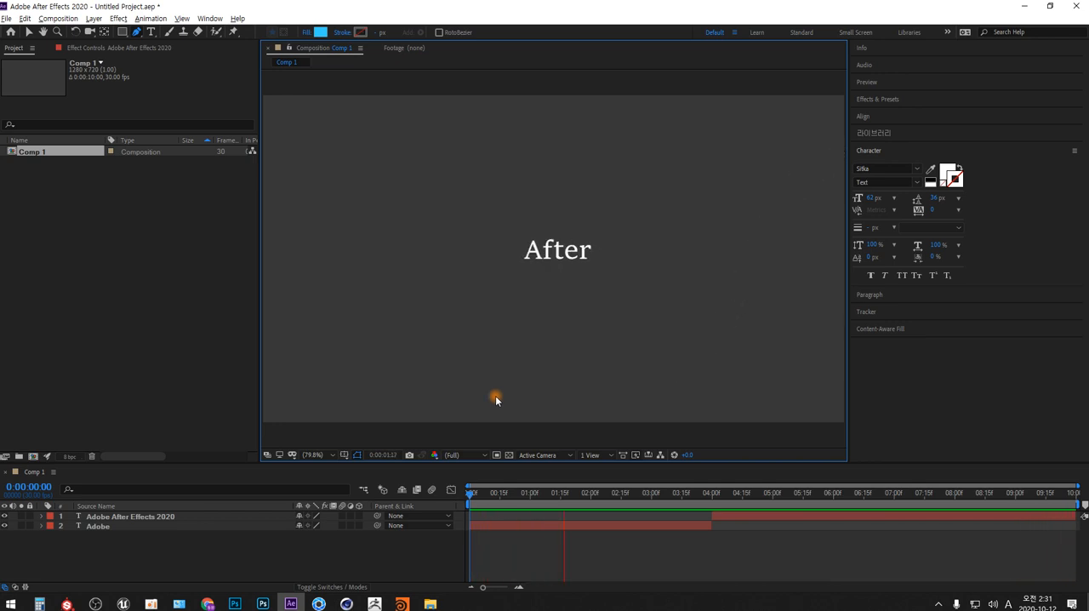
pyautogui.press('space')
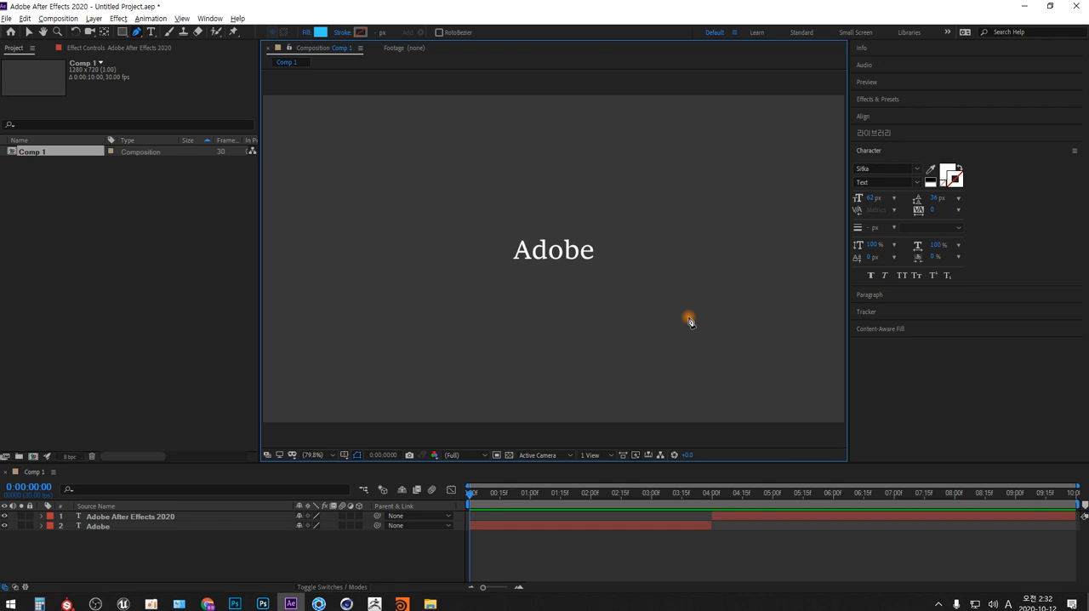
# - Save the project as AE_015_textAnimation_1.aep in the AE_수업 folder, checking the existing files there for the numbering
pyautogui.click(6, 18)
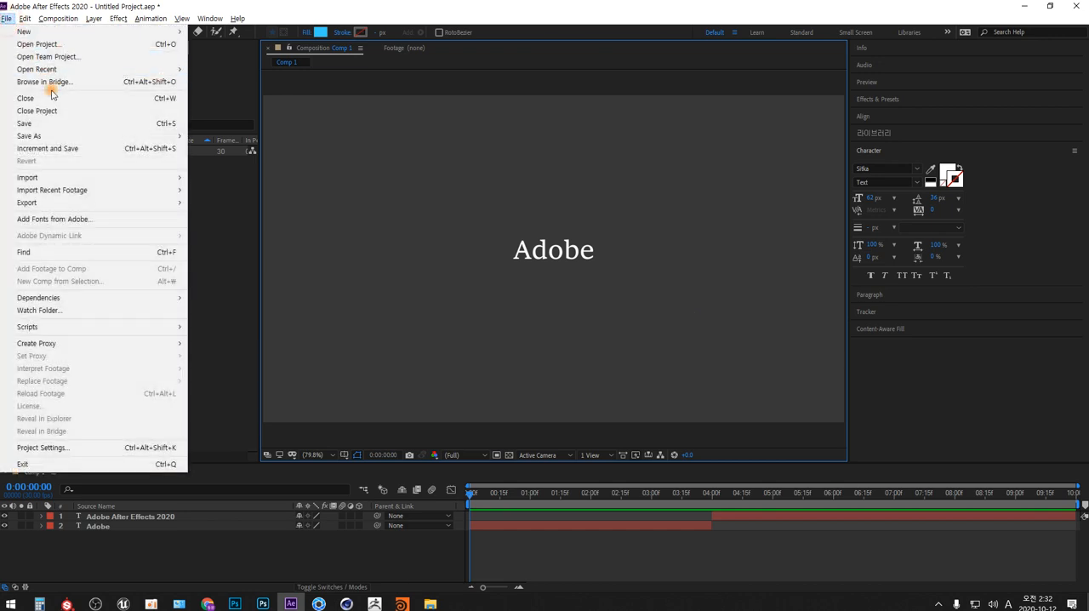
pyautogui.click(135, 124)
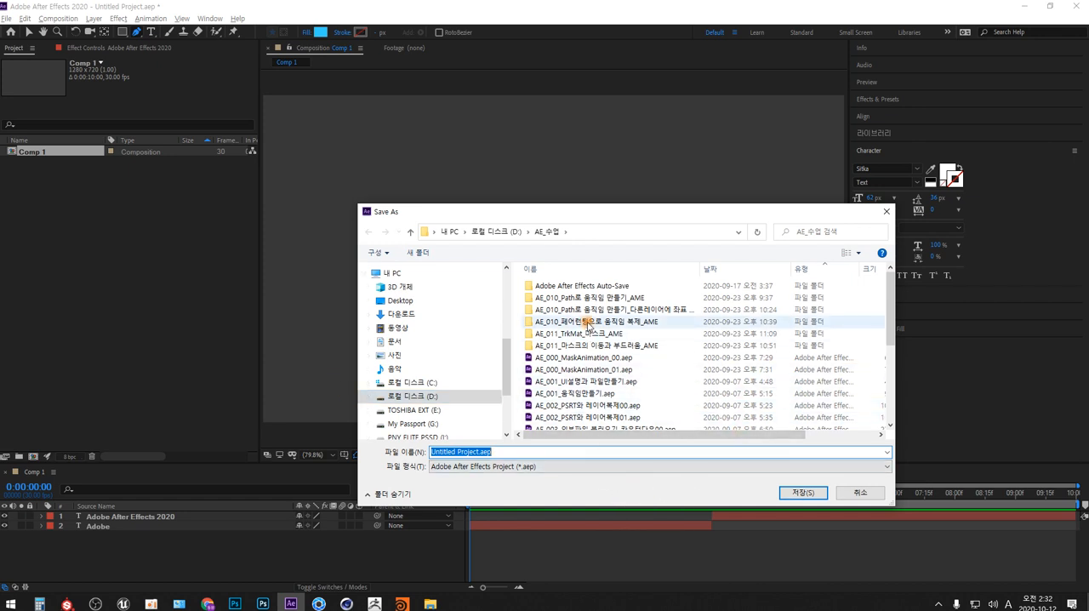
pyautogui.moveTo(598, 212); pyautogui.dragTo(524, 100)
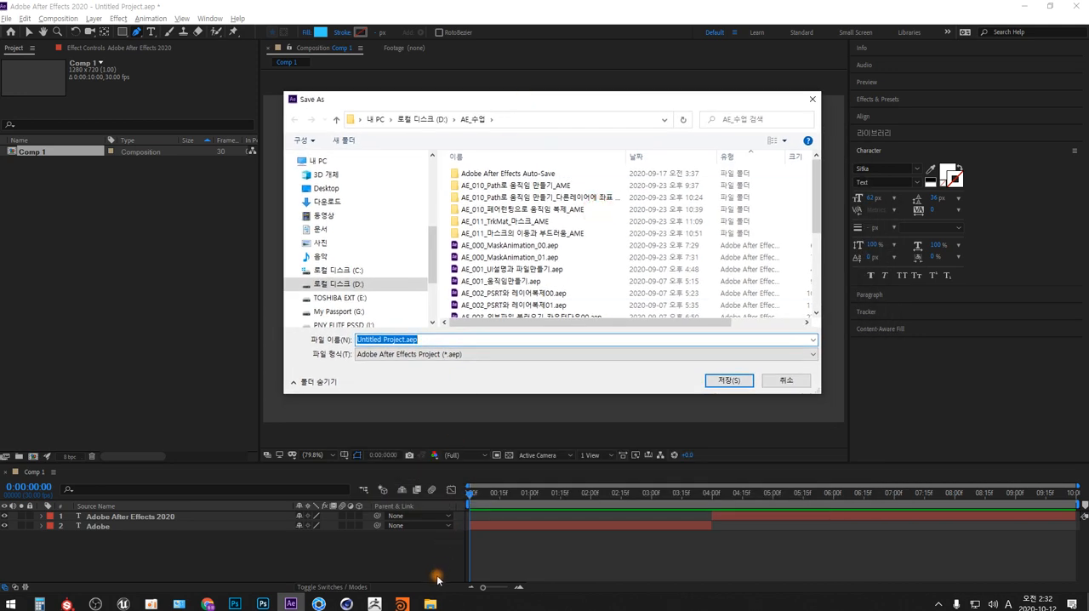
pyautogui.click(430, 603)
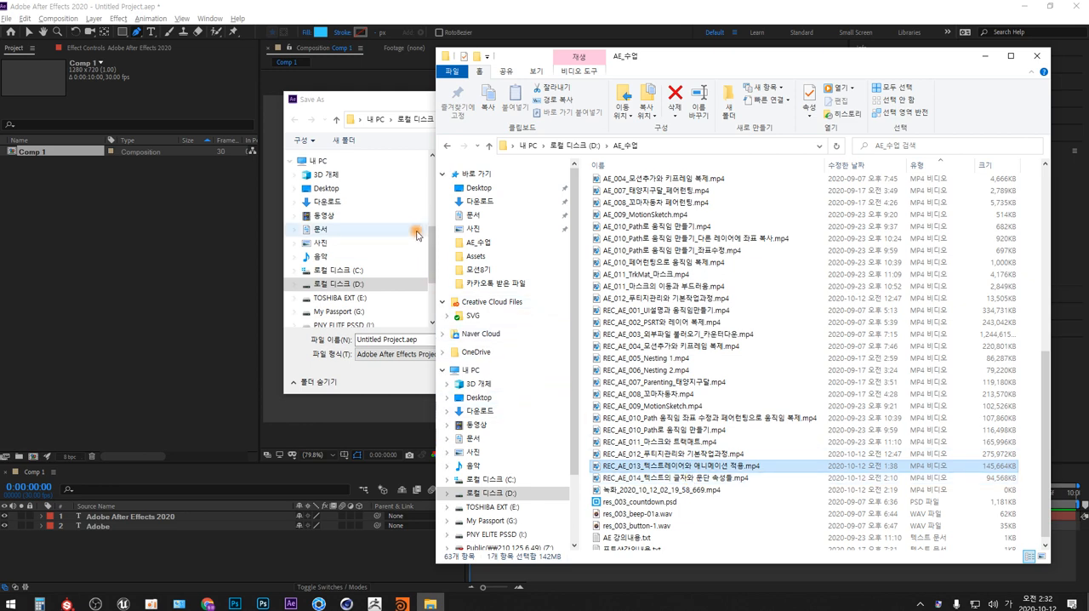
pyautogui.click(410, 98)
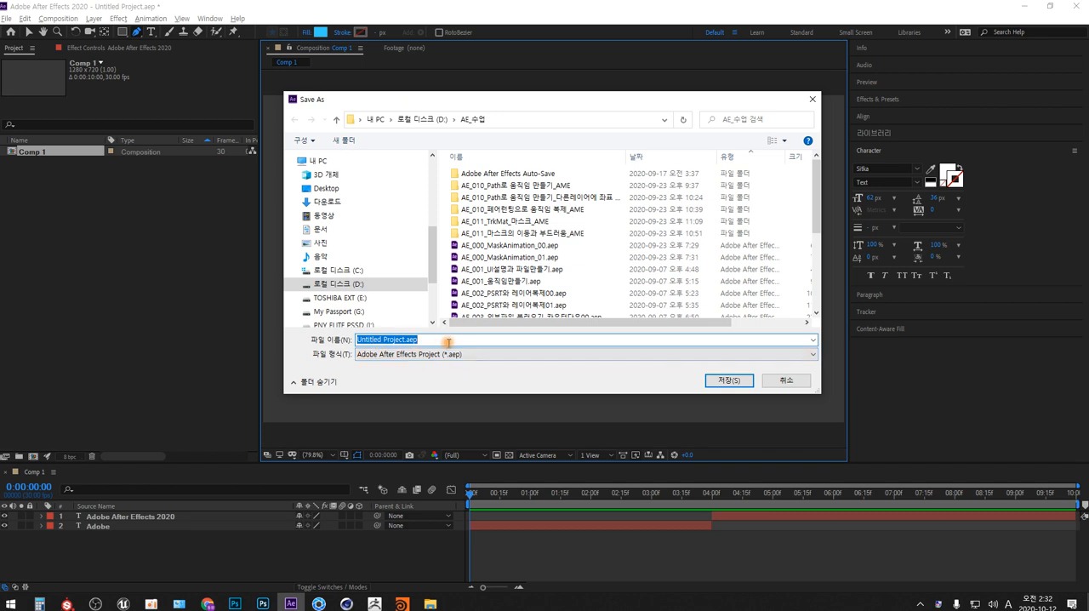
pyautogui.write('AE')
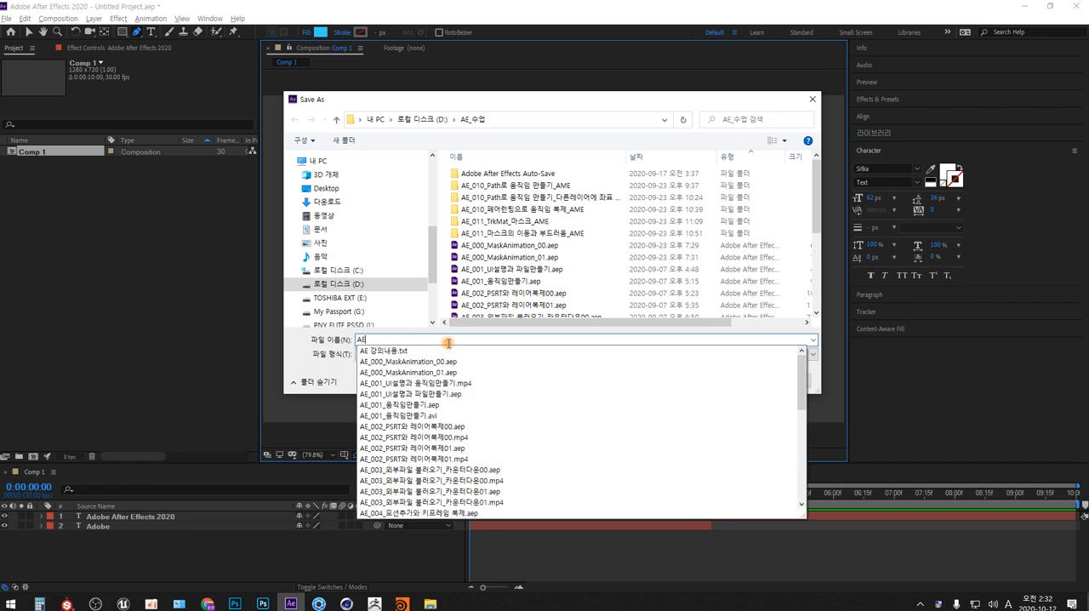
pyautogui.write('_015_')
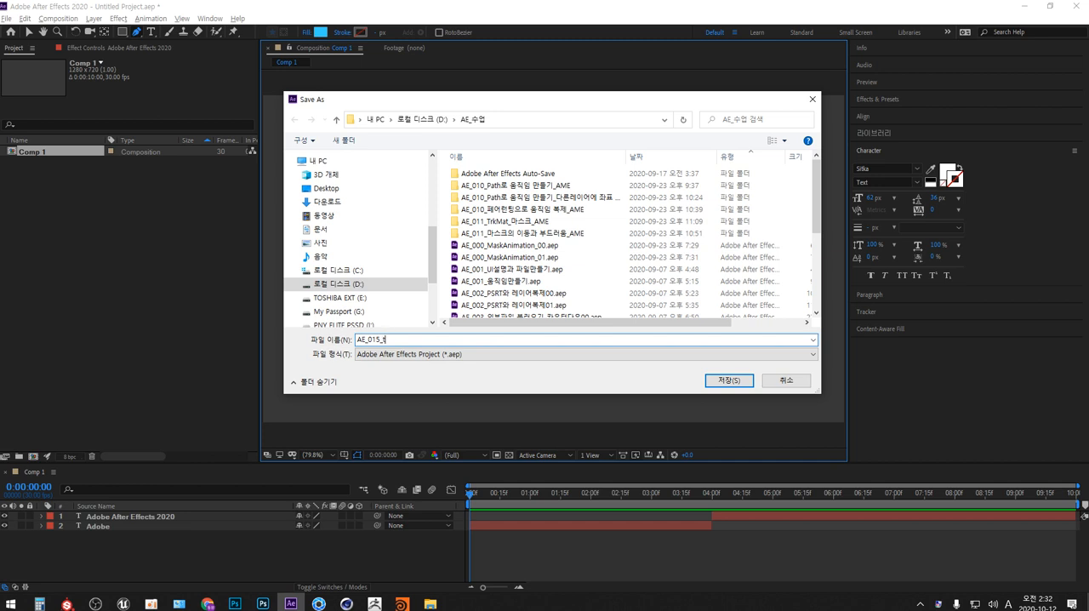
pyautogui.write('textAnimation_1')
pyautogui.press('Return')
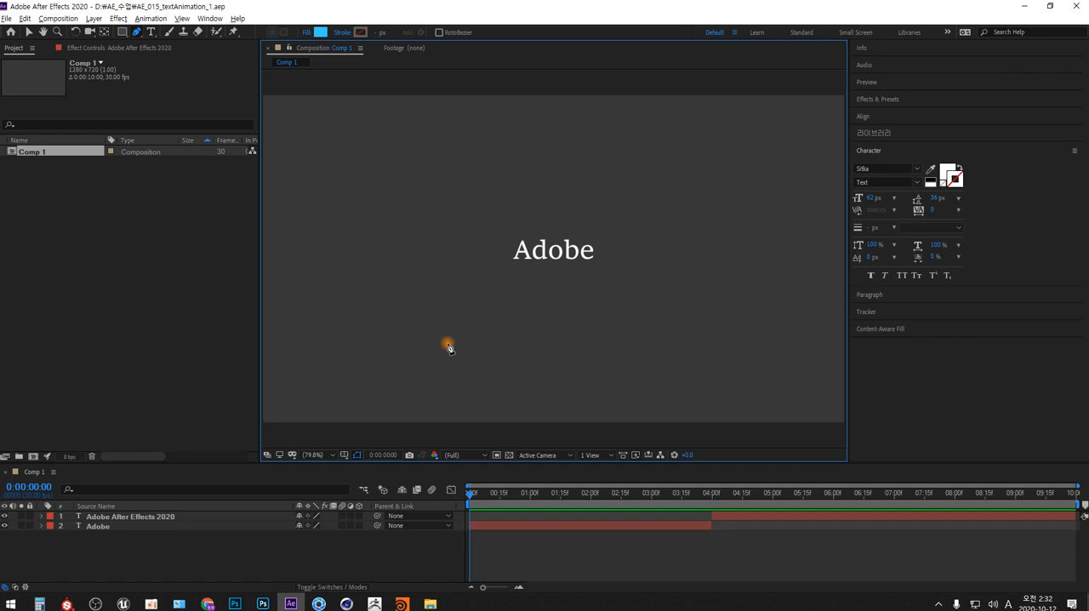
# - Send Comp 1 to the Adobe Media Encoder queue and render it in H.264 as AE_015_textAnimation_1.mp4 in the AE_수업 folder
pyautogui.click(58, 18)
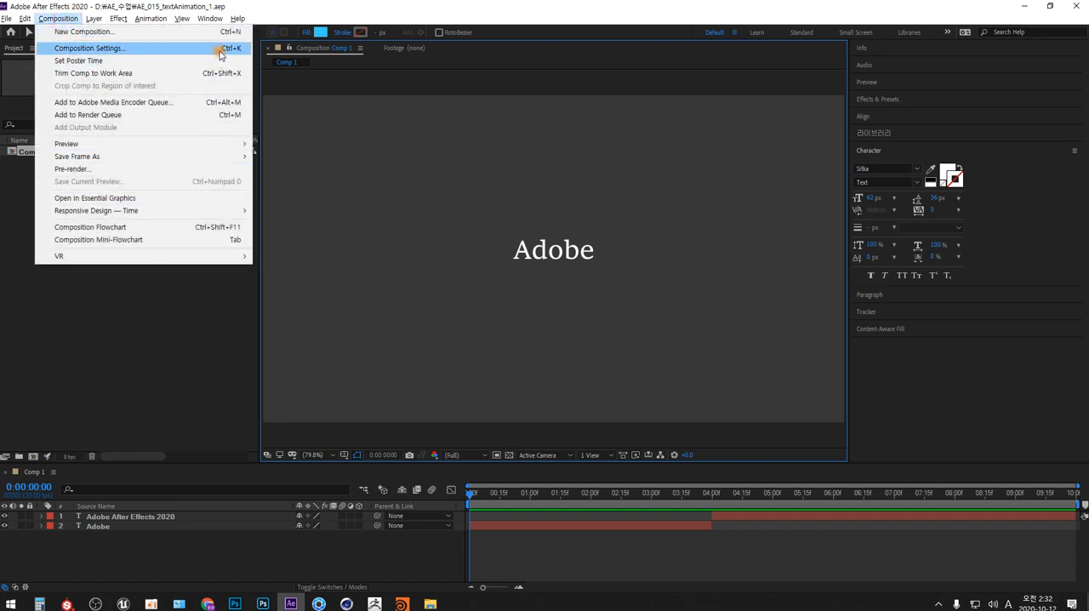
pyautogui.click(219, 102)
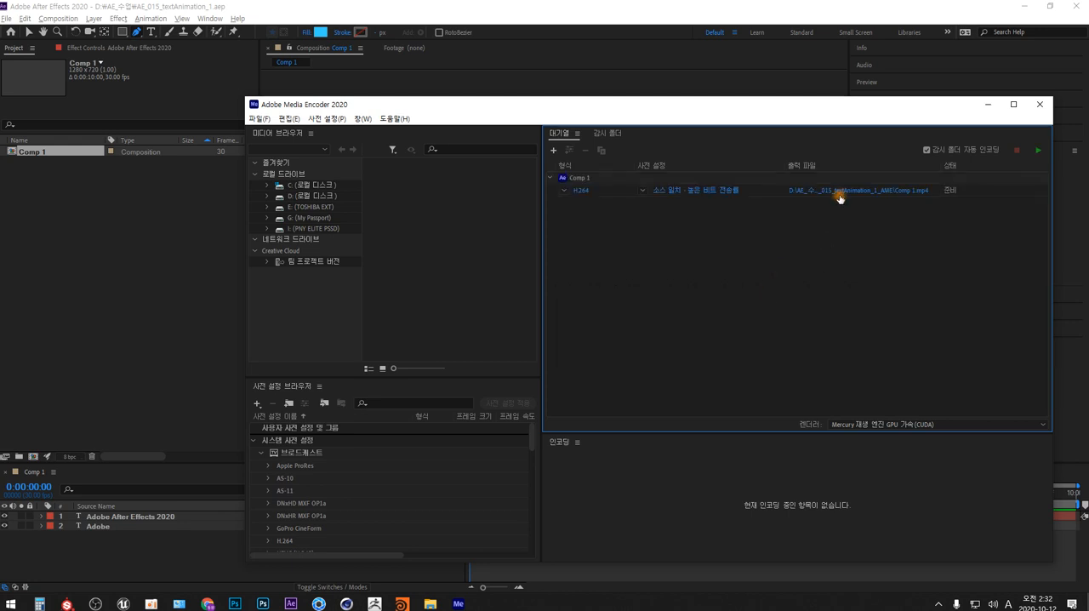
pyautogui.click(840, 192)
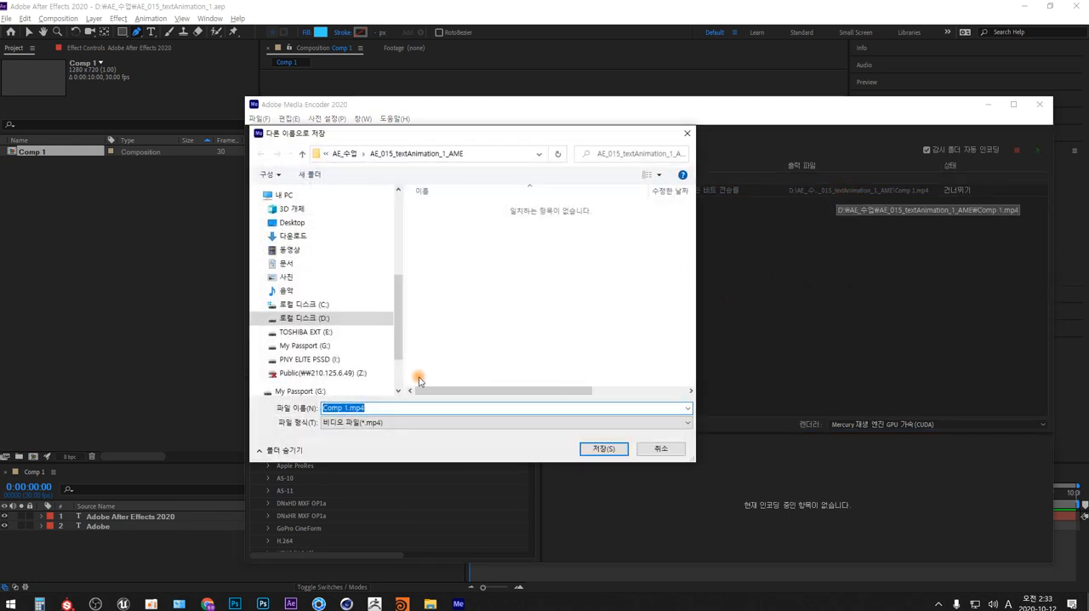
pyautogui.moveTo(351, 409); pyautogui.dragTo(269, 414)
pyautogui.press('BackSpace')
pyautogui.write('AE_015_textAnimation_')
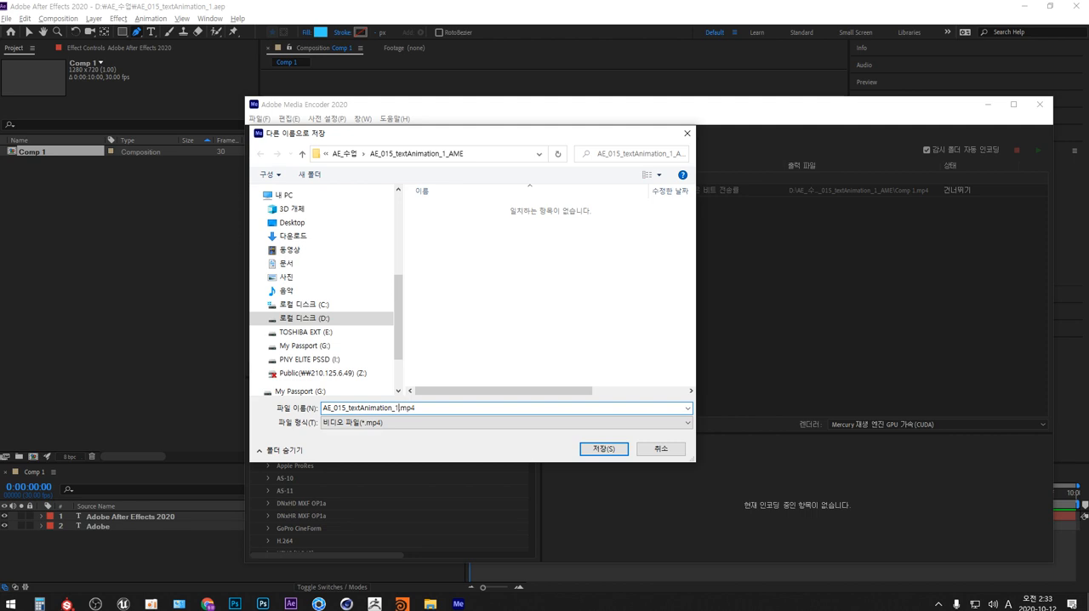
pyautogui.click(342, 153)
pyautogui.click(603, 449)
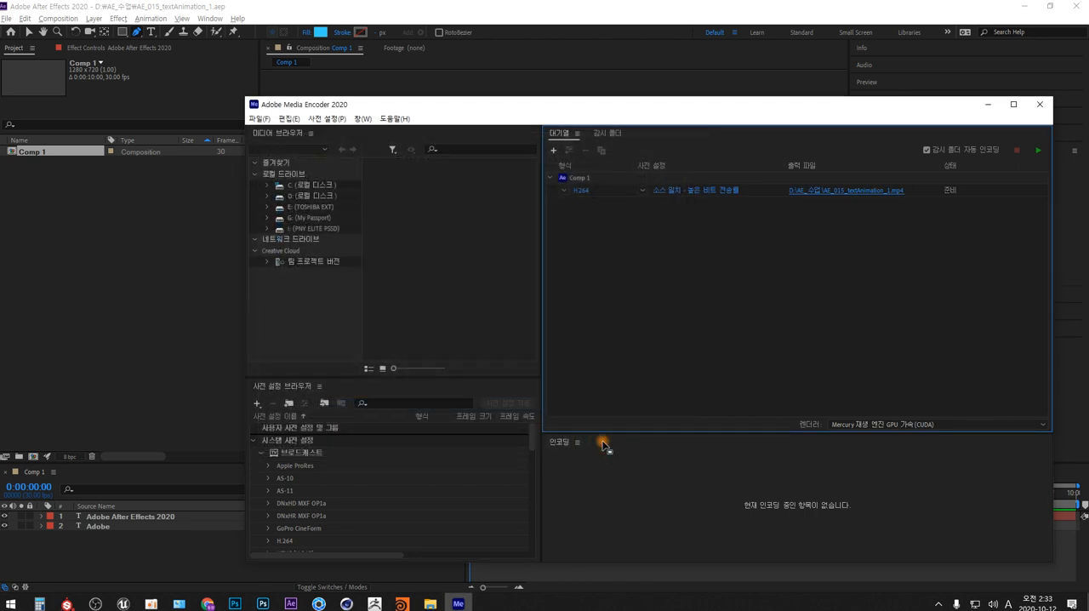
pyautogui.click(1037, 152)
# - In File Explorer, open the AE_수업 folder on drive D and play AE_015_textAnimation_1.mp4
pyautogui.press('super+e')
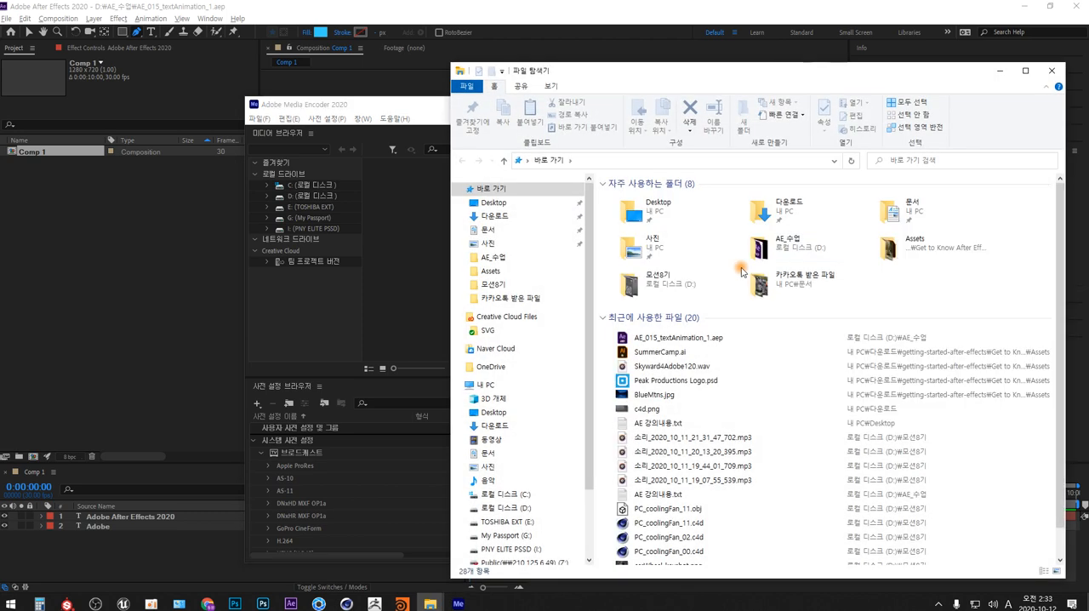
pyautogui.click(521, 508)
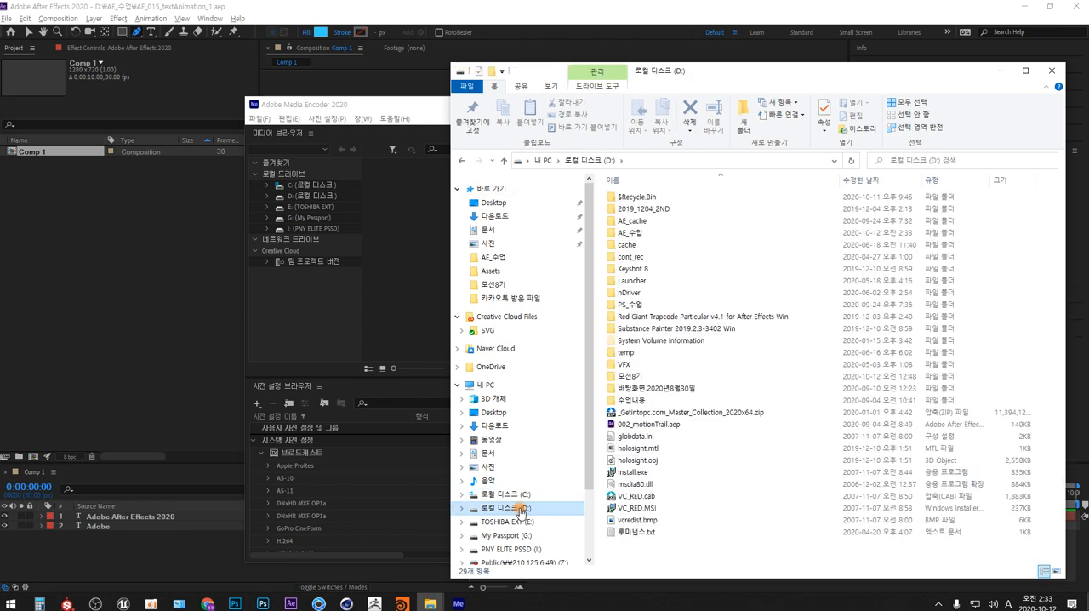
pyautogui.doubleClick(630, 233)
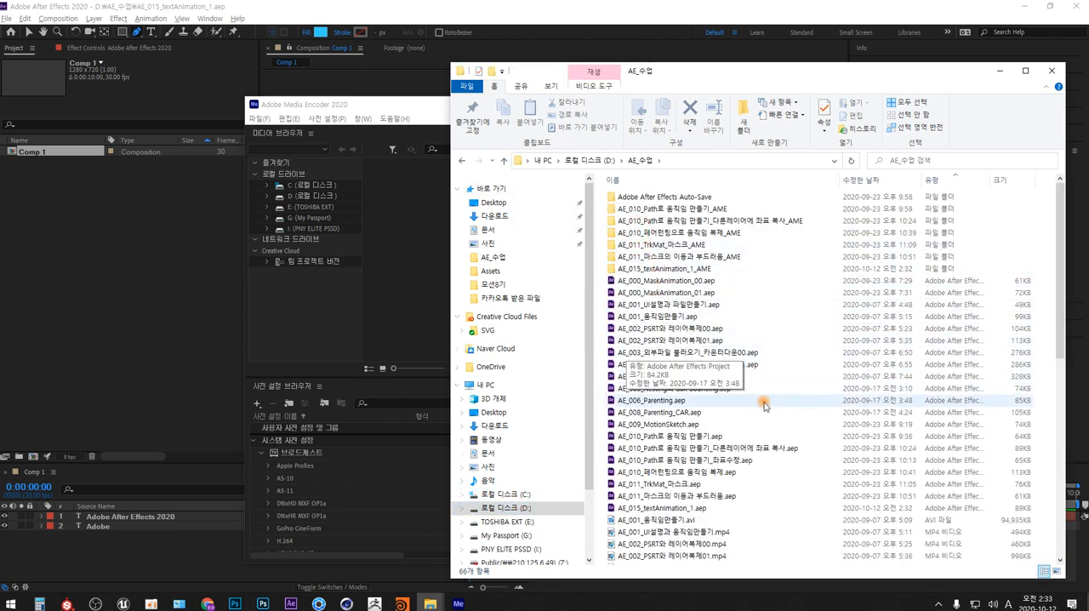
pyautogui.scroll(-10, 1036, 449)
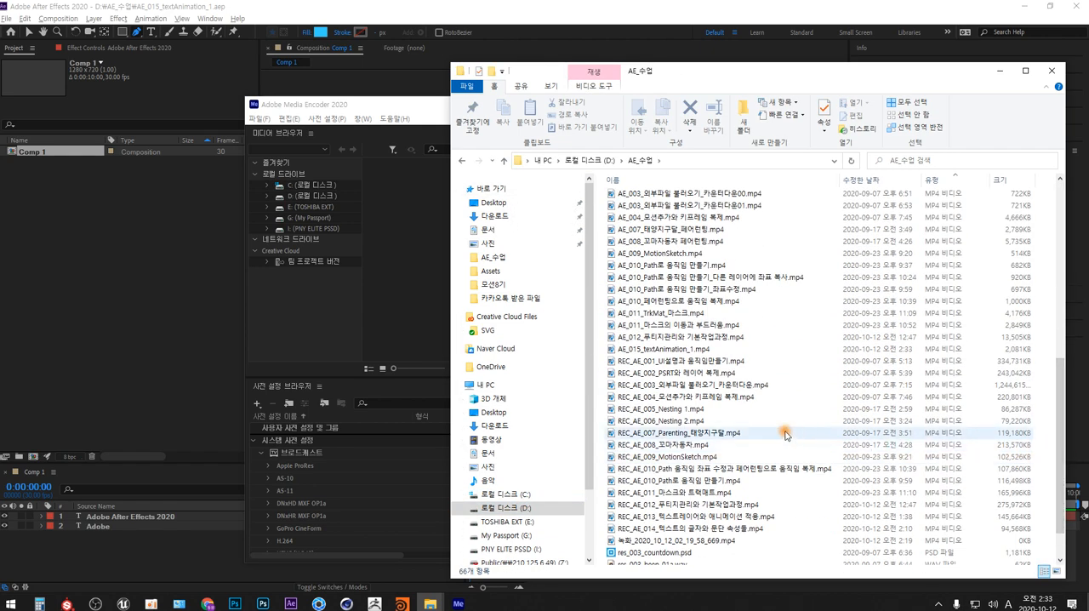
pyautogui.doubleClick(713, 348)
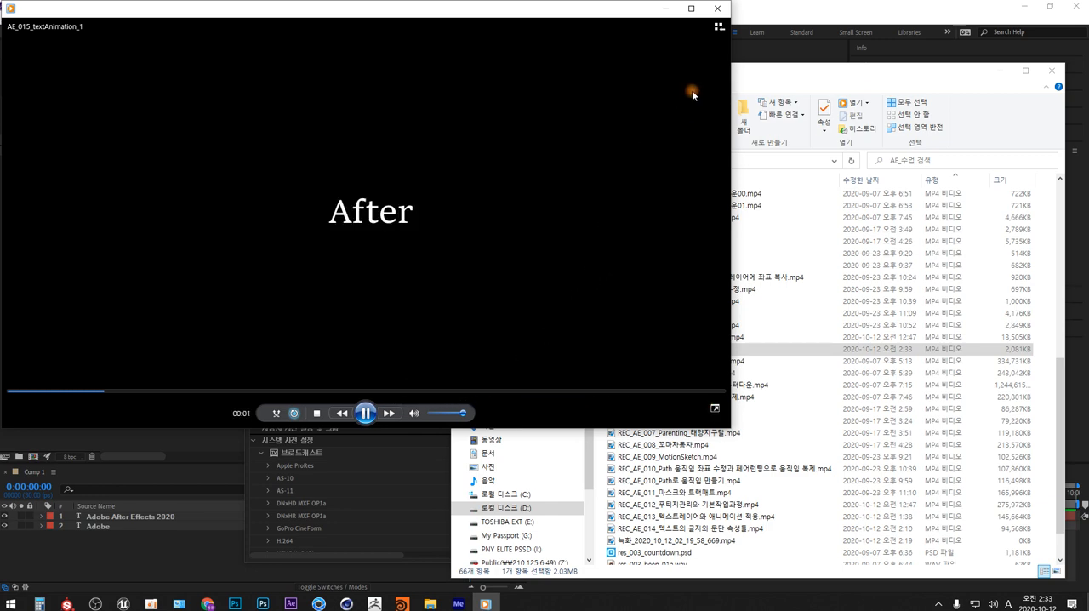
# - Close the video player, minimize the File Explorer window and close Adobe Media Encoder to return to After Effects
pyautogui.click(718, 8)
pyautogui.click(1003, 72)
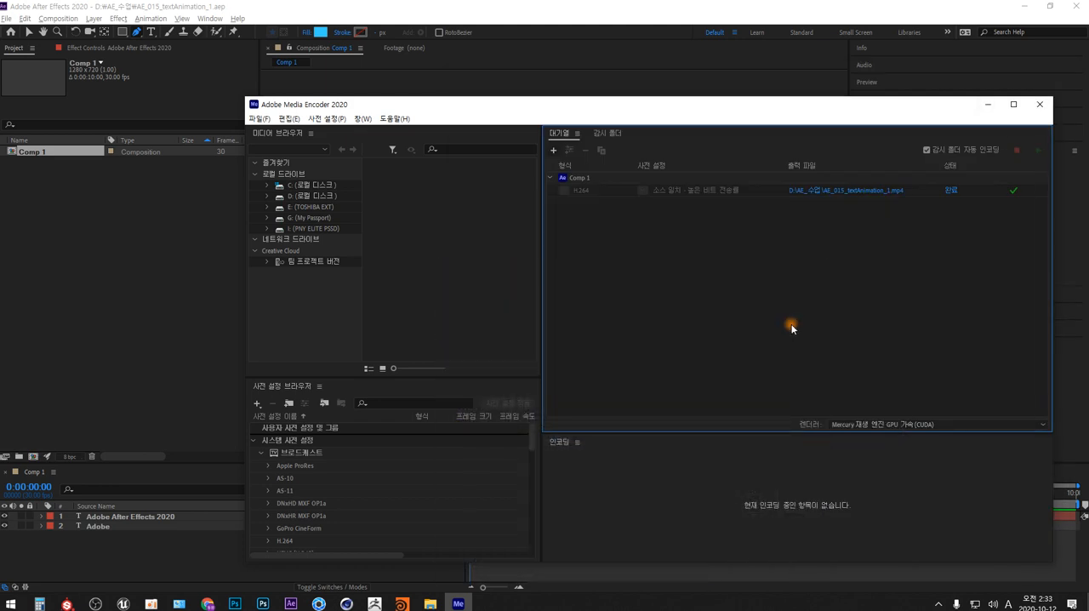
pyautogui.click(1042, 105)
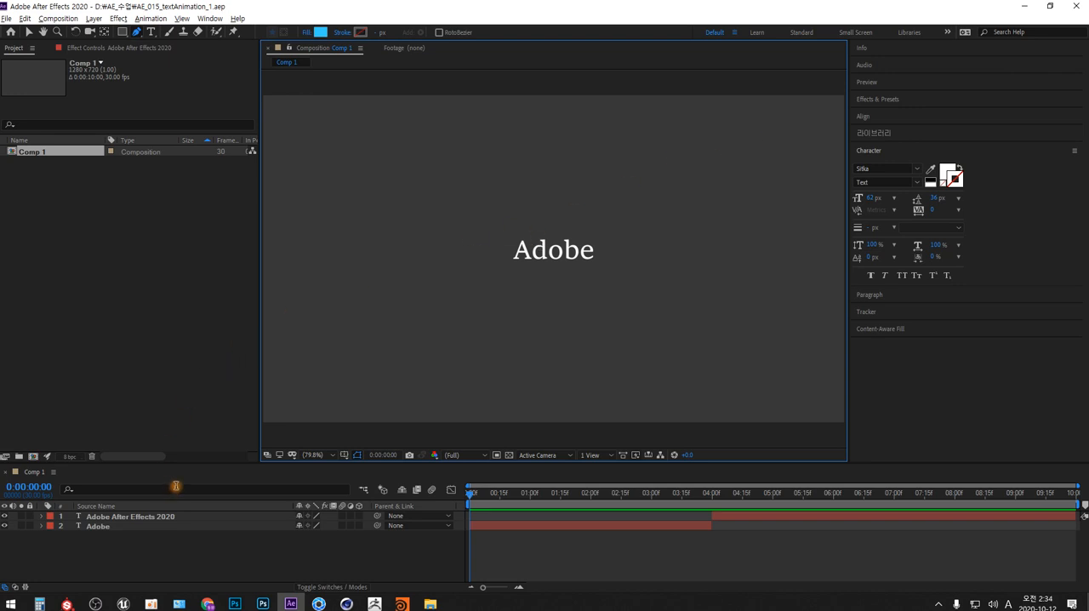
# - Close the current project and create a new 1280 x 720 composition at 30 fps, 10 seconds long
pyautogui.moveTo(116, 541); pyautogui.dragTo(95, 518)
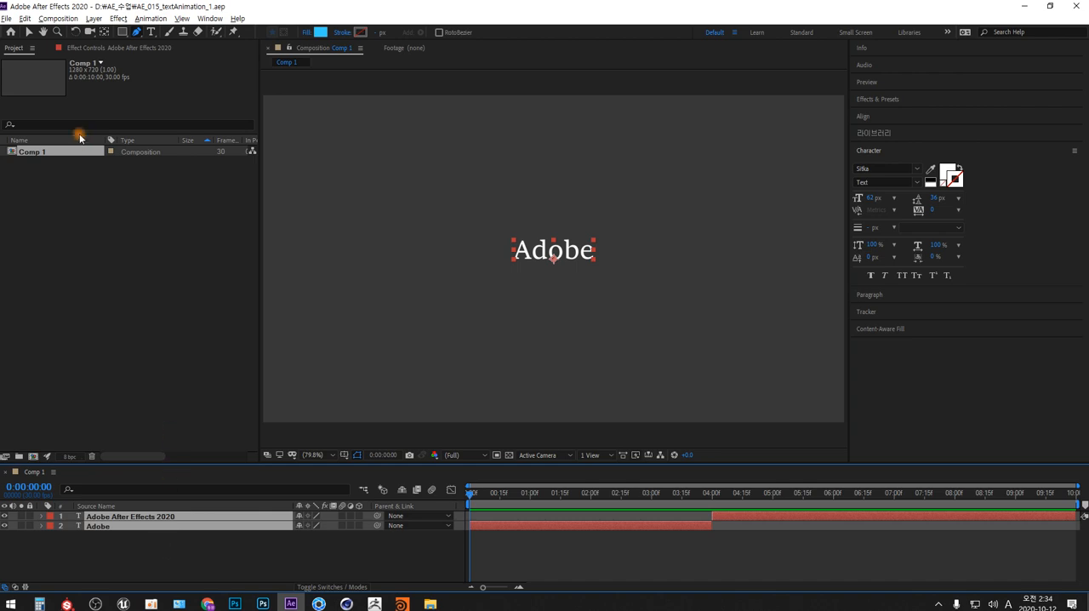
pyautogui.click(7, 20)
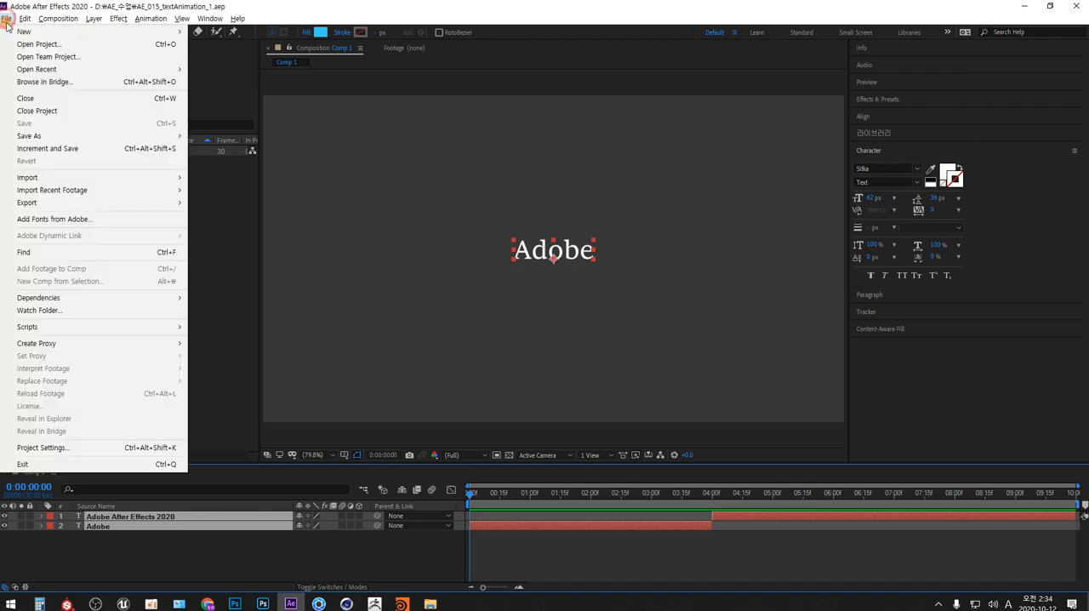
pyautogui.click(37, 111)
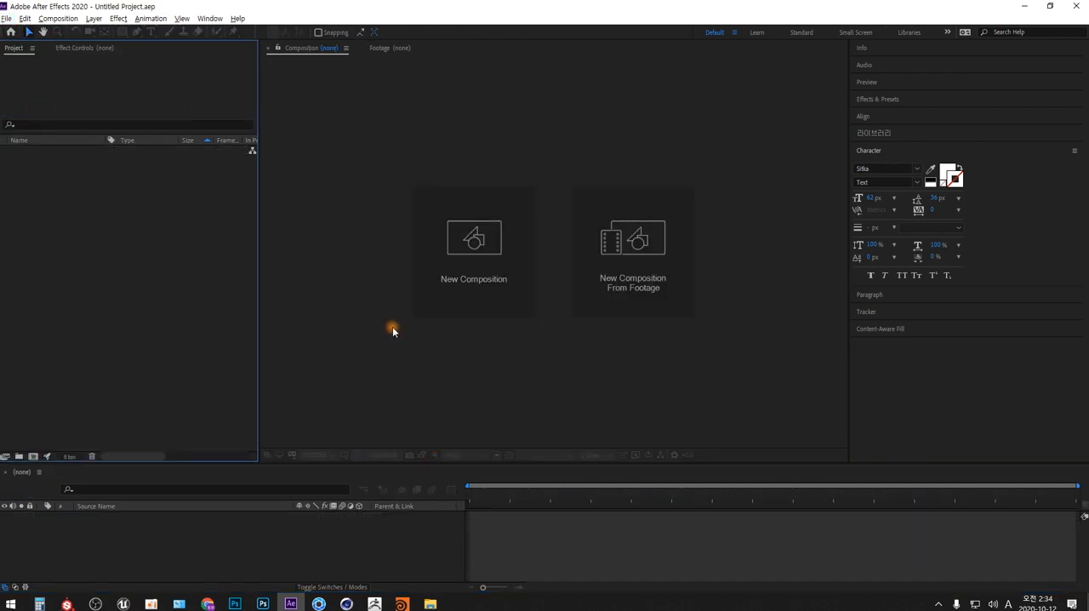
pyautogui.click(485, 241)
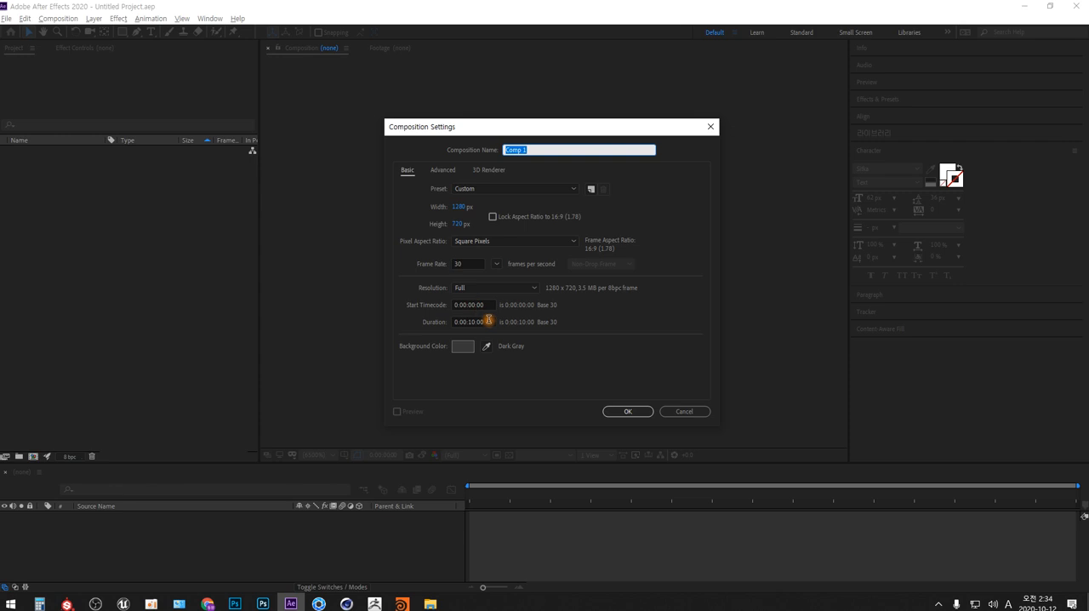
pyautogui.click(631, 411)
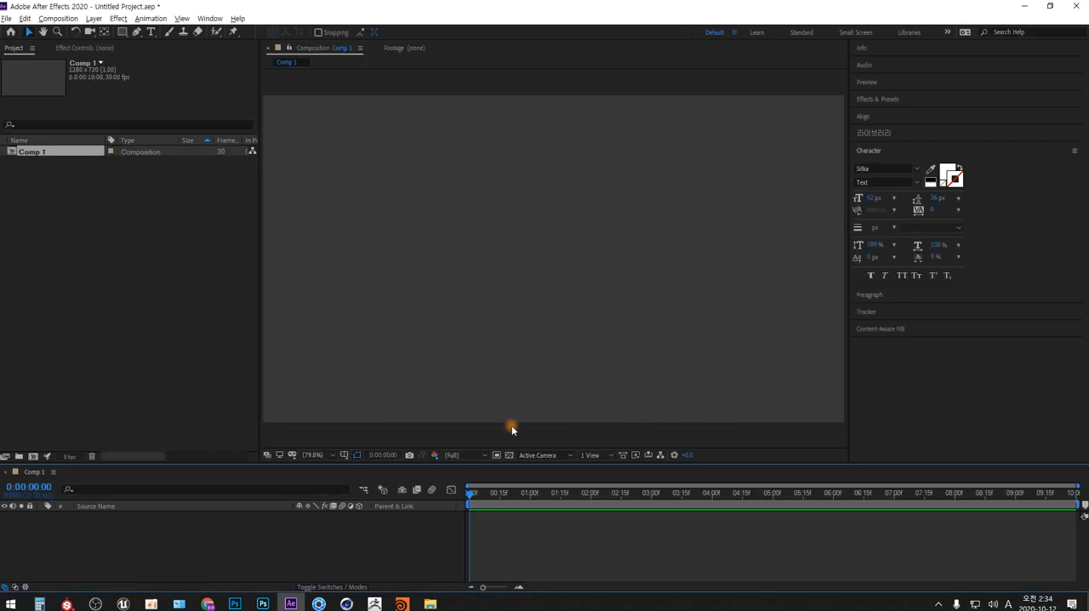
# - Add a new text layer to the composition containing a row of 30 periods
pyautogui.rightClick(348, 535)
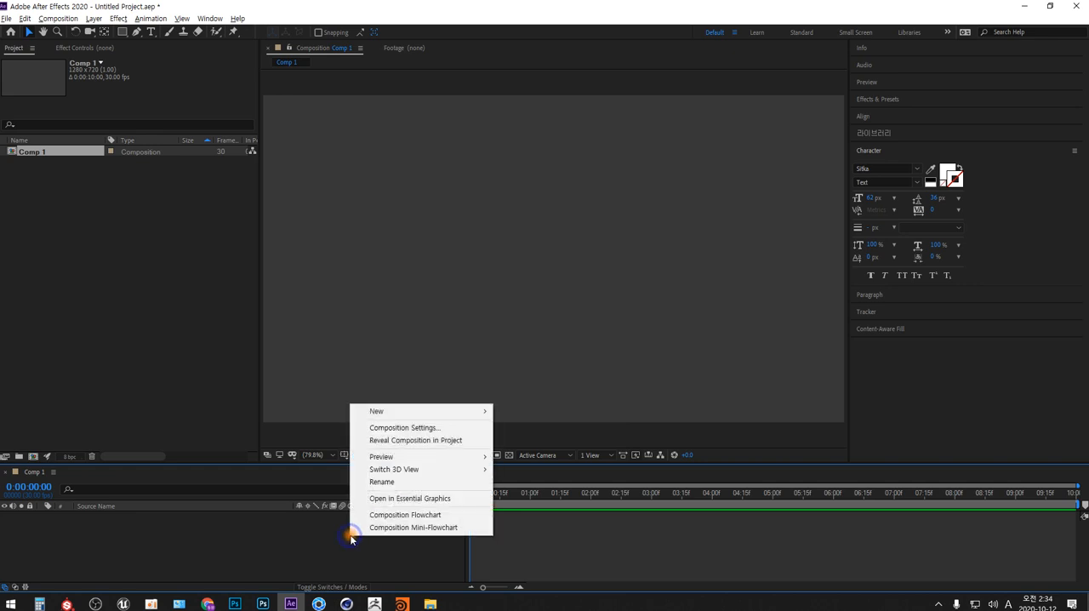
pyautogui.moveTo(485, 415)
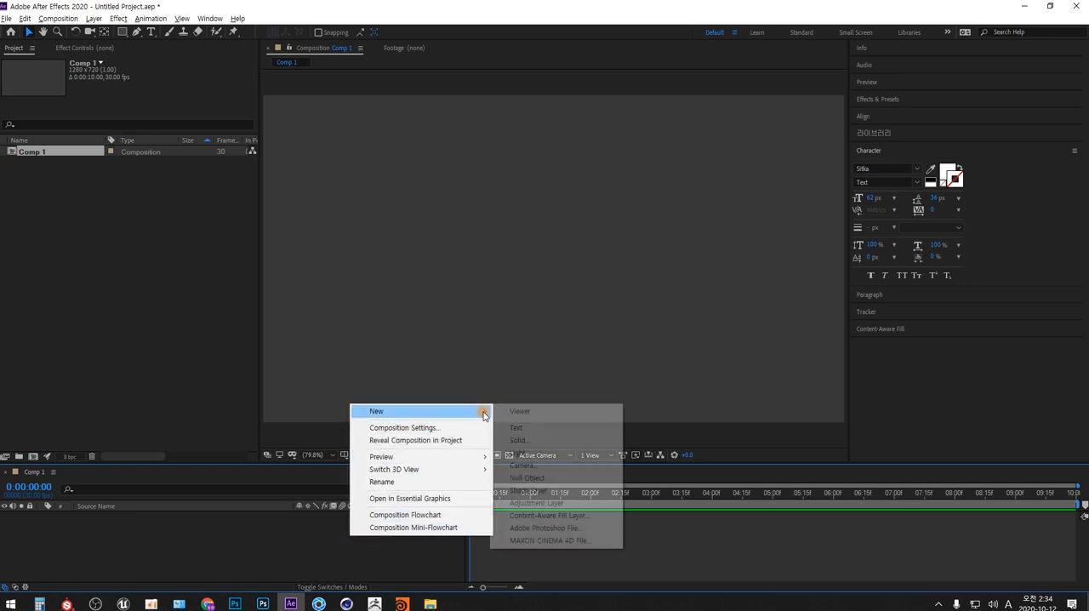
pyautogui.click(544, 427)
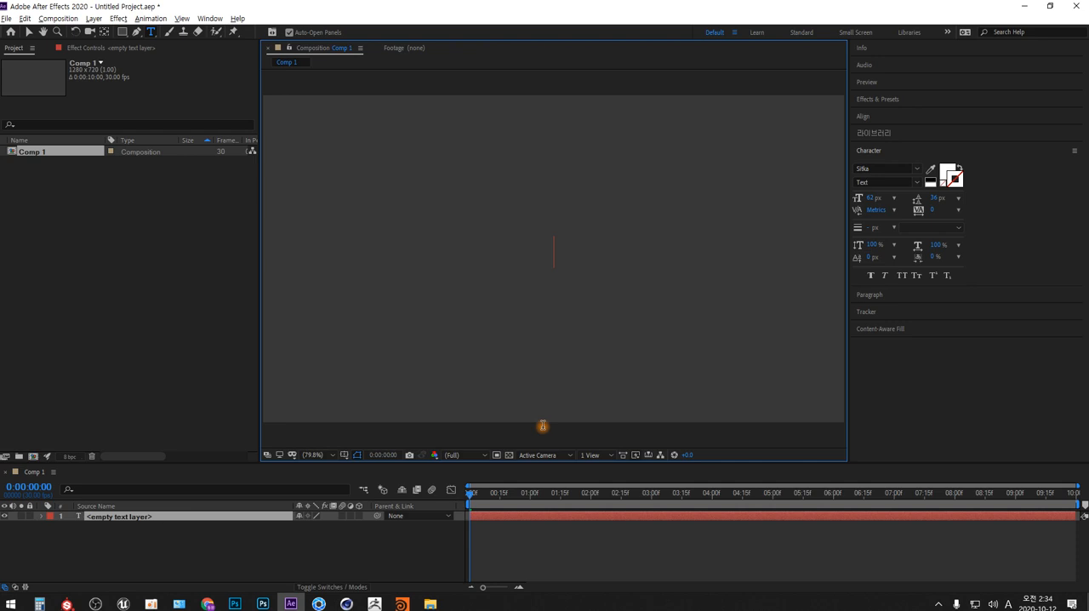
pyautogui.write('..............................')
# - Set all the periods to a 221 px font size and -264 tracking so they merge into a solid bar
pyautogui.hotkey('ctrl', 'a')
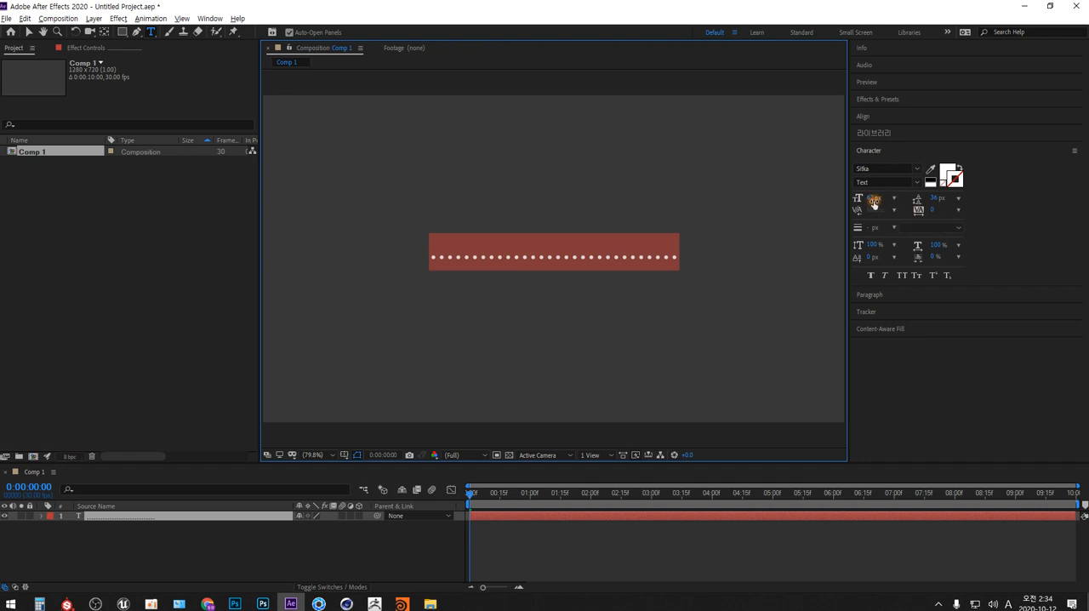
pyautogui.moveTo(872, 199); pyautogui.dragTo(957, 193)
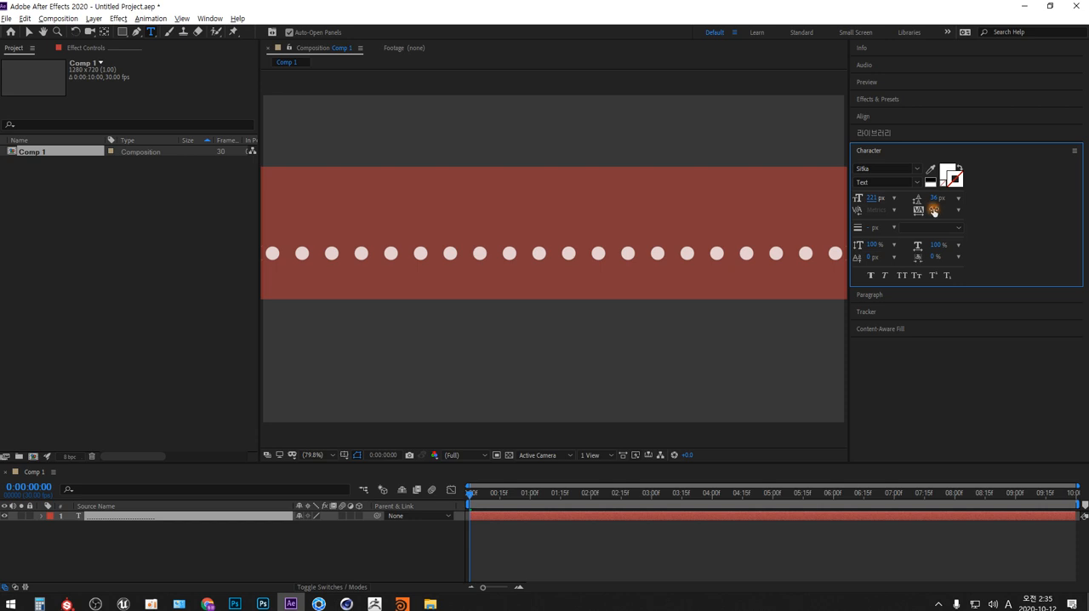
pyautogui.moveTo(933, 209); pyautogui.dragTo(785, 214)
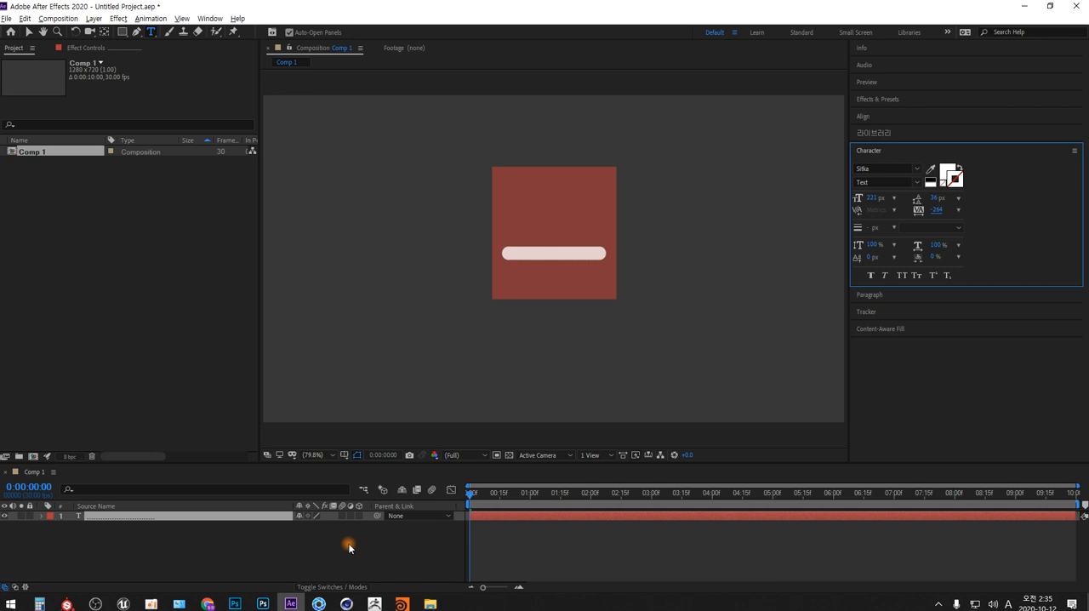
# - With the Pen tool, draw an open five-point wavy mask on the text layer, starting and ending outside the frame's sides
pyautogui.click(41, 516)
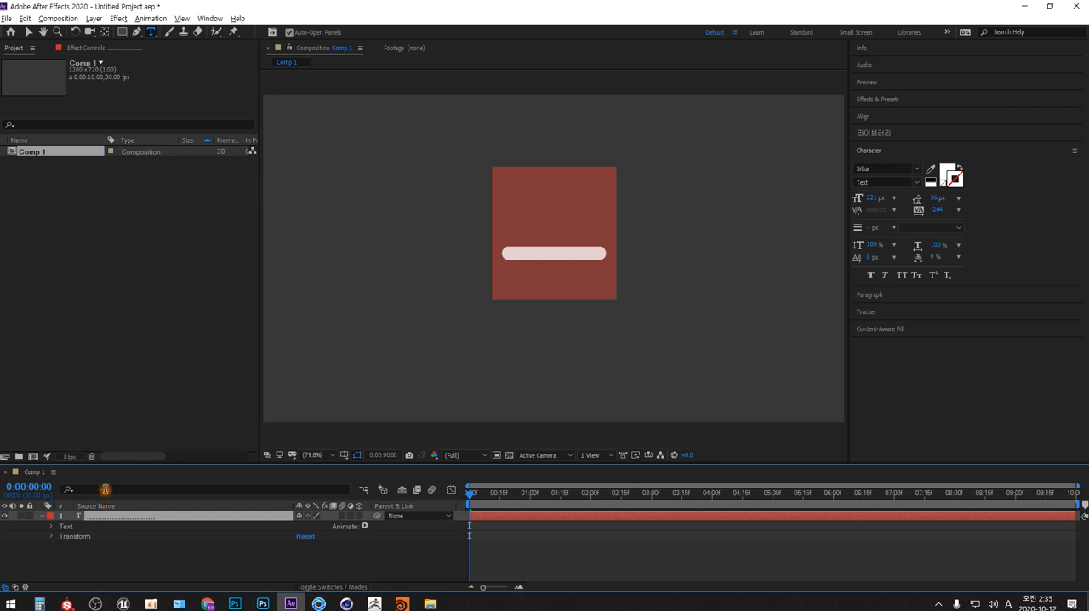
pyautogui.click(137, 32)
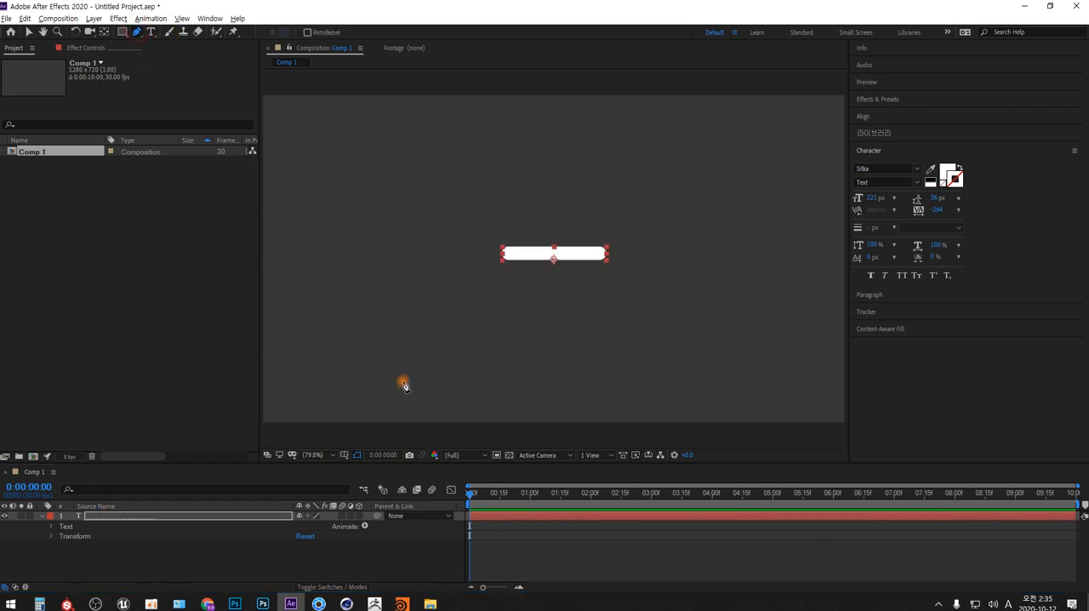
pyautogui.click(331, 455)
pyautogui.click(336, 344)
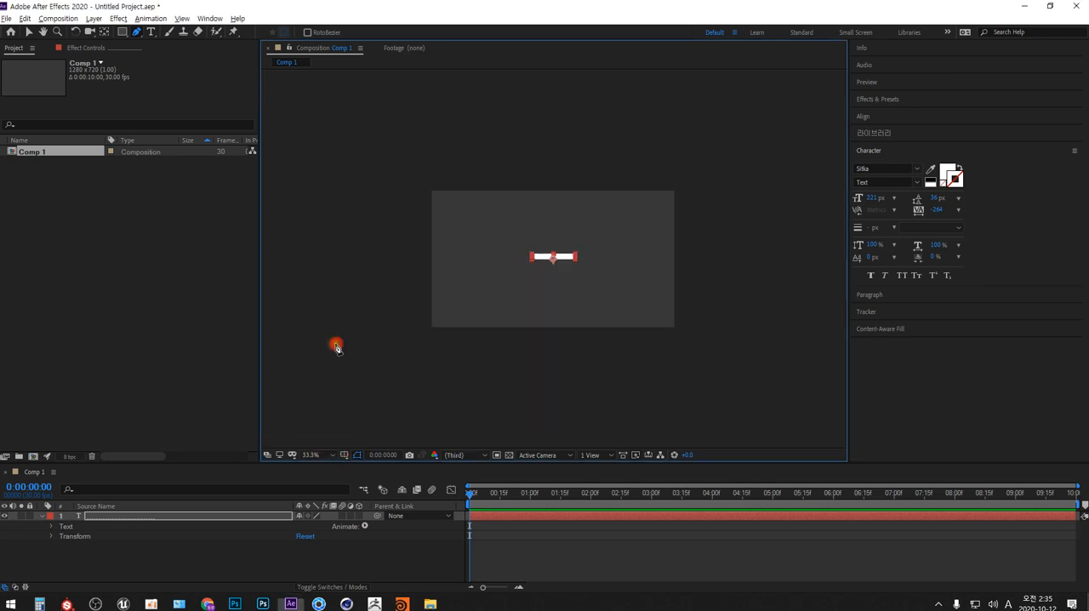
pyautogui.click(418, 239)
pyautogui.moveTo(476, 219); pyautogui.dragTo(505, 235)
pyautogui.moveTo(531, 294); pyautogui.dragTo(570, 309)
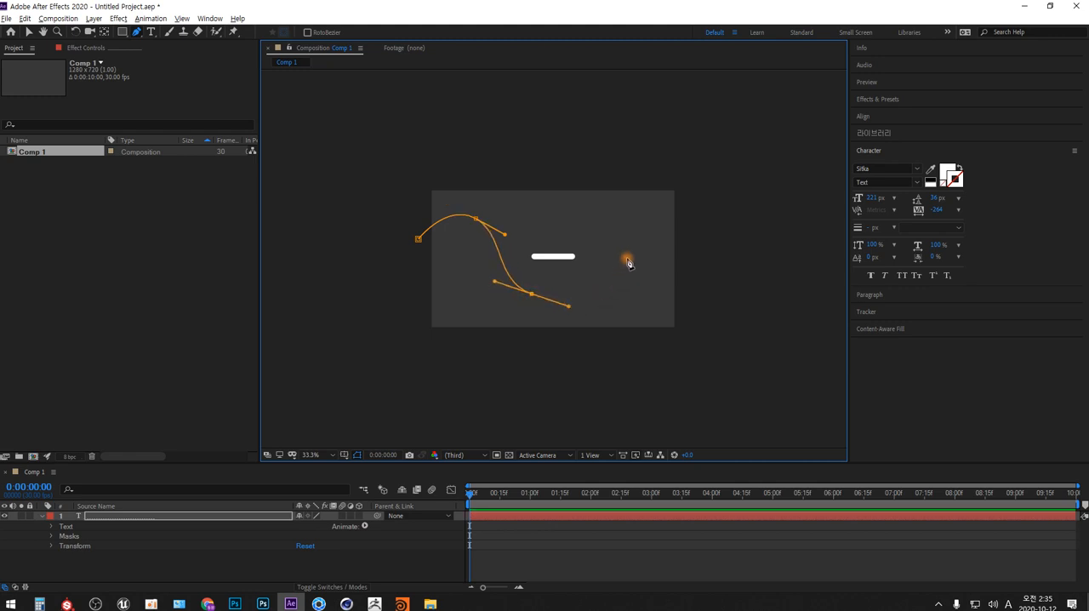
pyautogui.moveTo(628, 247); pyautogui.dragTo(666, 250)
pyautogui.moveTo(696, 284); pyautogui.dragTo(724, 275)
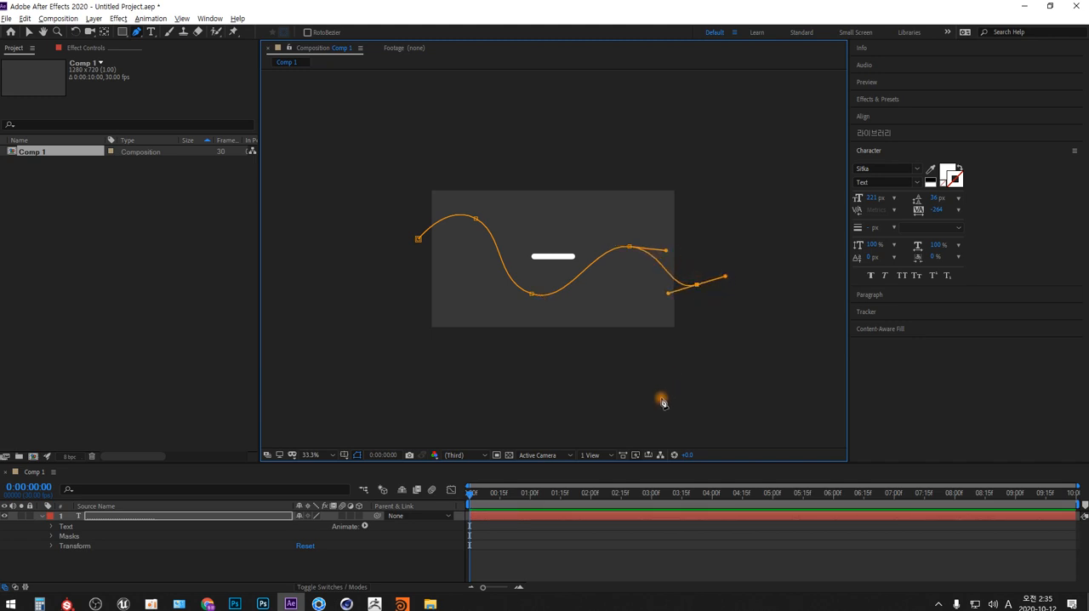
# - Enlarge the timeline area and set the text layer's Path option to Mask 1
pyautogui.click(53, 537)
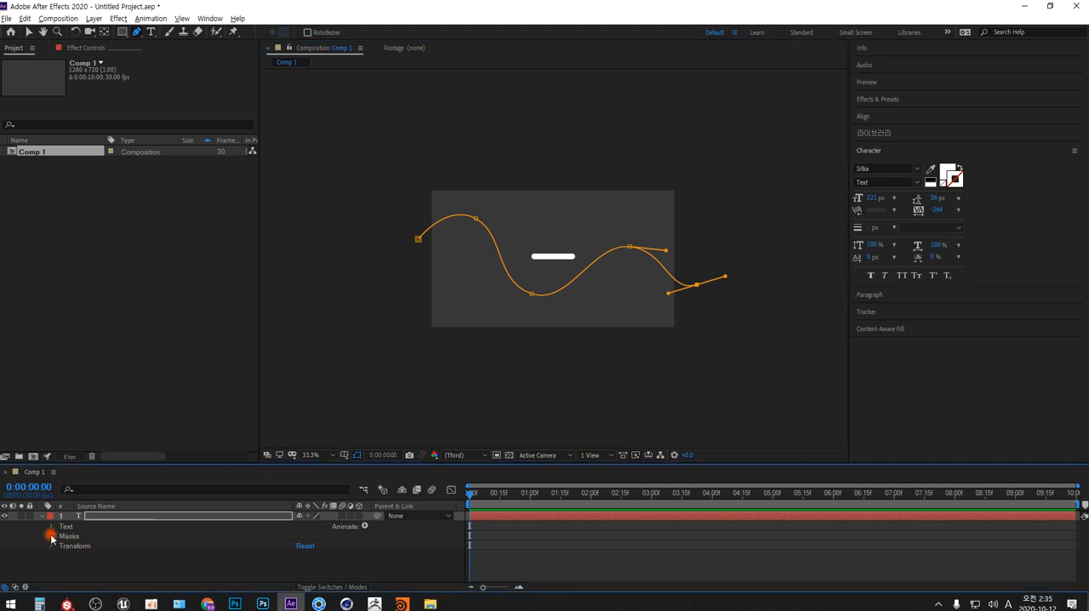
pyautogui.click(51, 526)
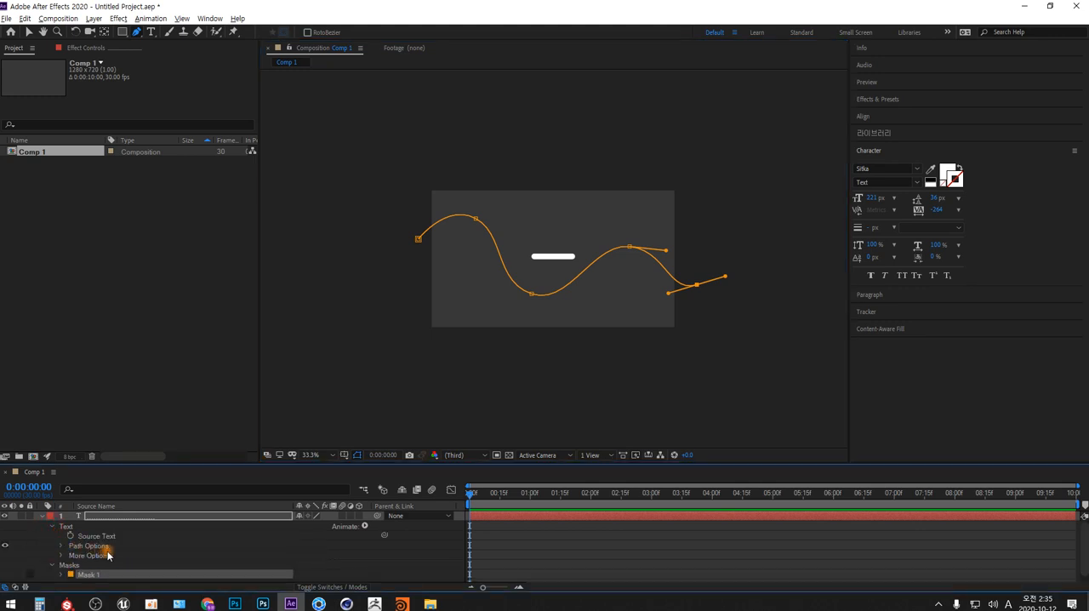
pyautogui.click(61, 545)
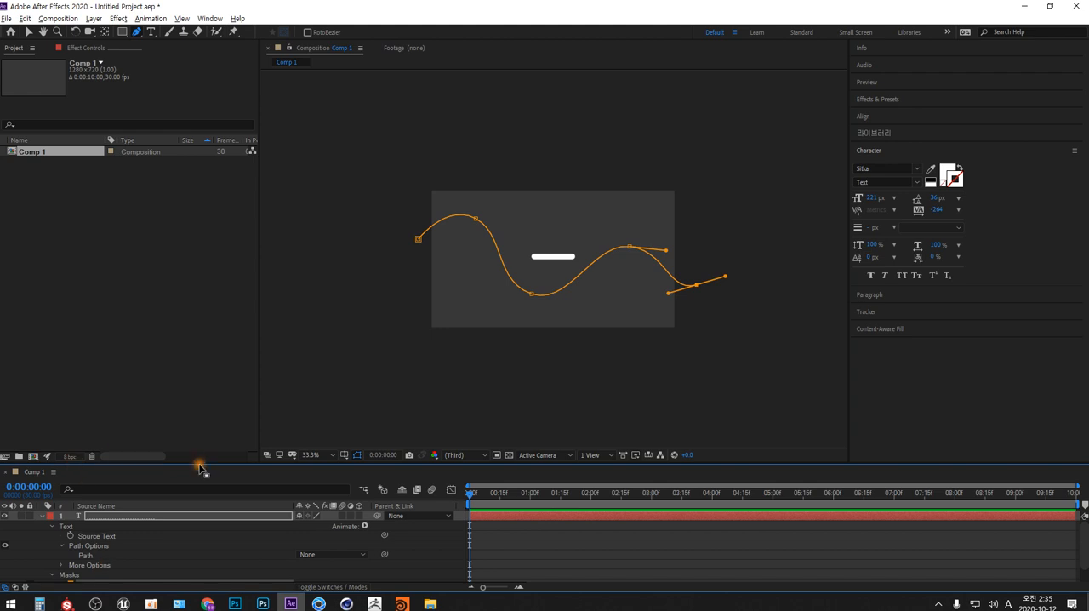
pyautogui.moveTo(199, 464); pyautogui.dragTo(208, 351)
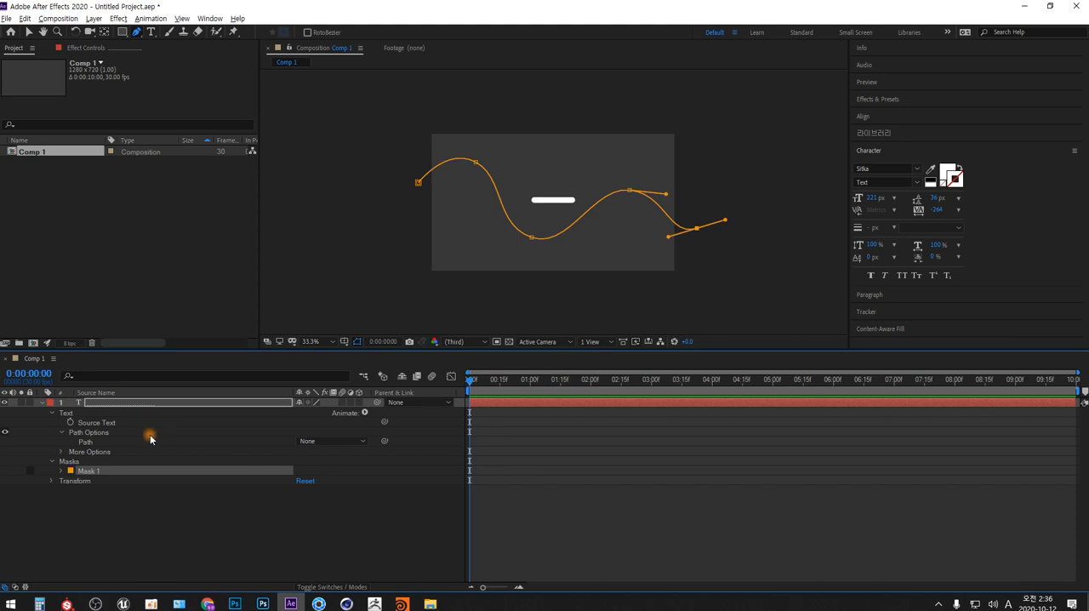
pyautogui.click(335, 442)
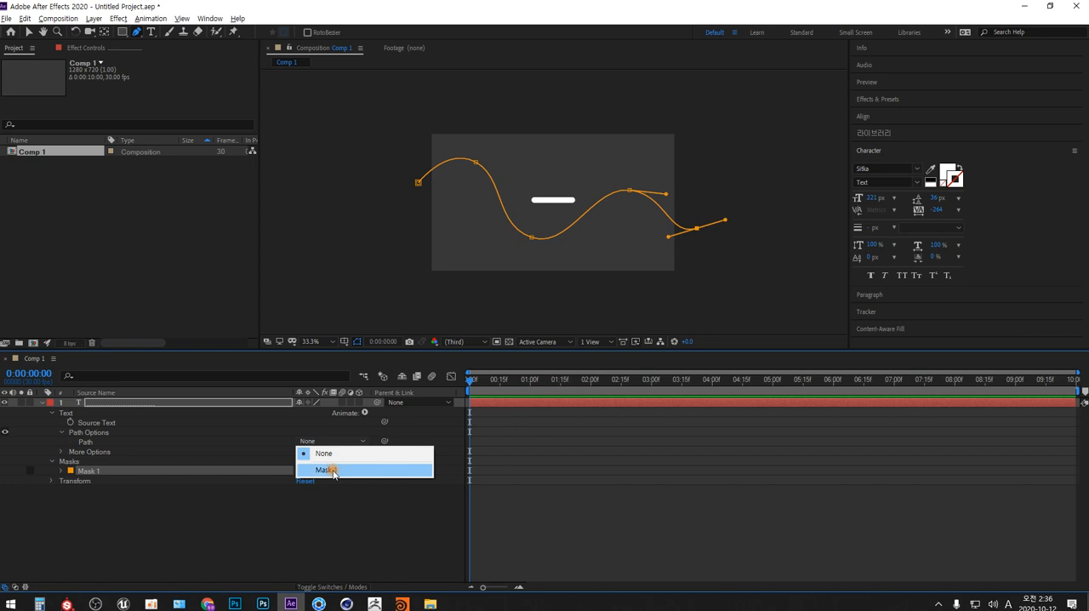
pyautogui.click(333, 467)
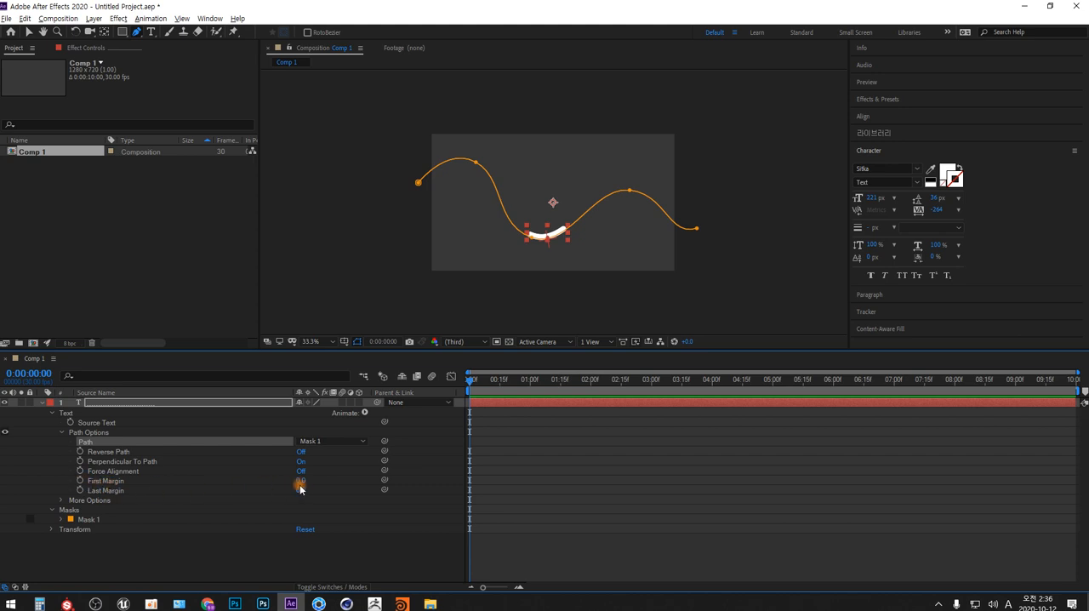
# - Keyframe the text's First Margin at -802 on 0:00:00:00 and 775 on 0:00:09:29
pyautogui.moveTo(300, 482); pyautogui.dragTo(51, 499)
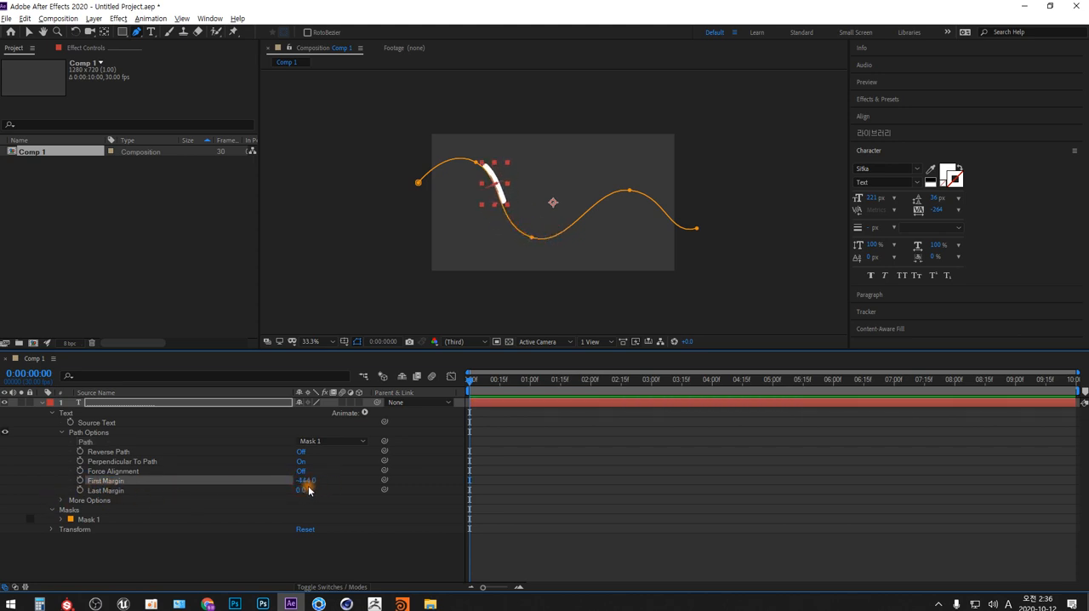
pyautogui.moveTo(310, 481); pyautogui.dragTo(114, 502)
pyautogui.click(80, 480)
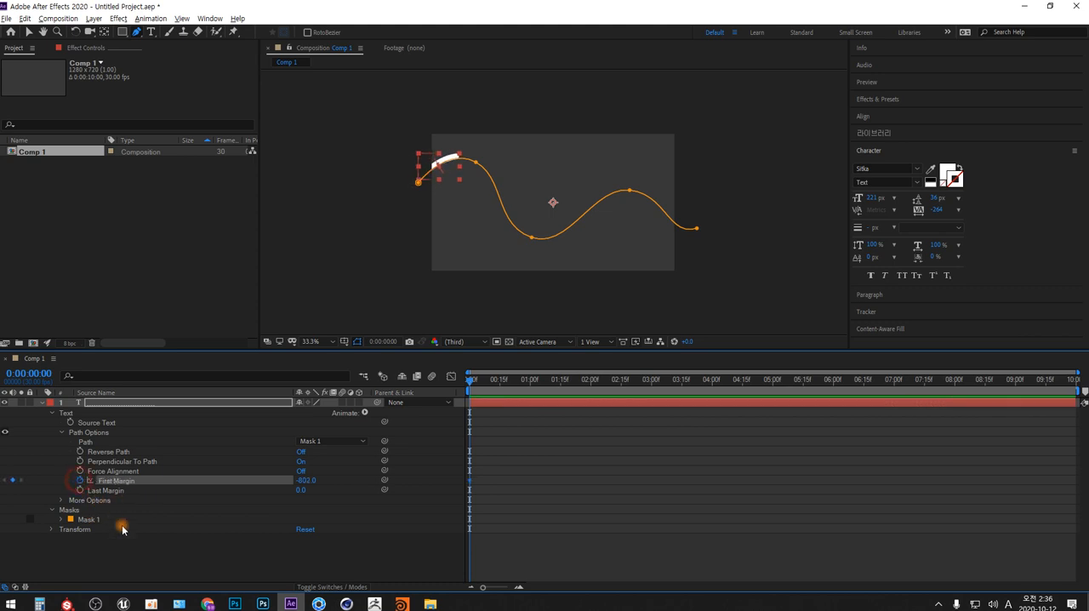
pyautogui.moveTo(657, 383); pyautogui.dragTo(1075, 380)
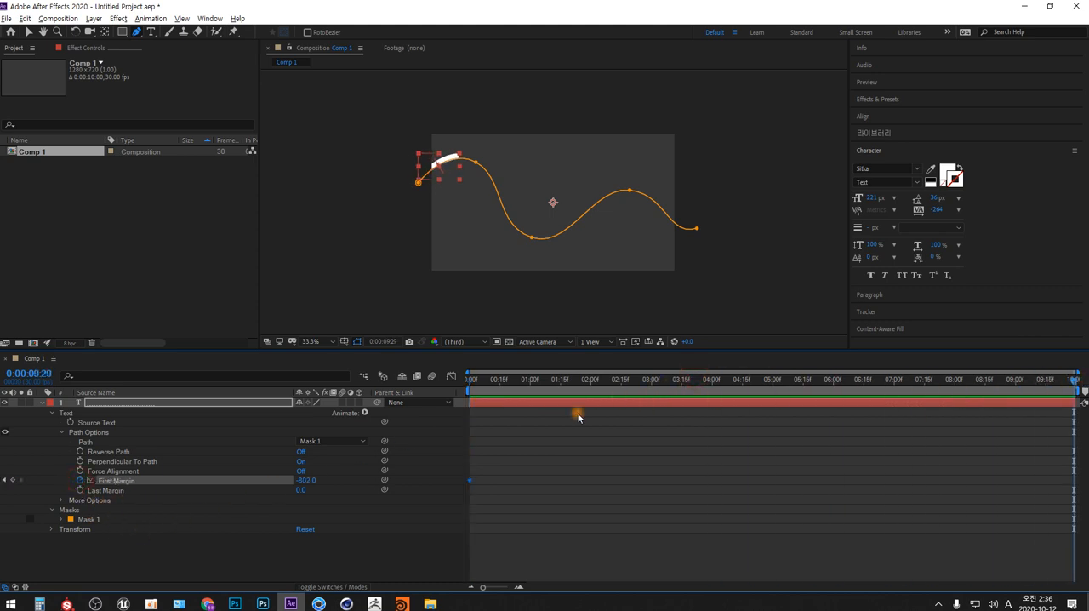
pyautogui.moveTo(308, 480); pyautogui.dragTo(984, 474)
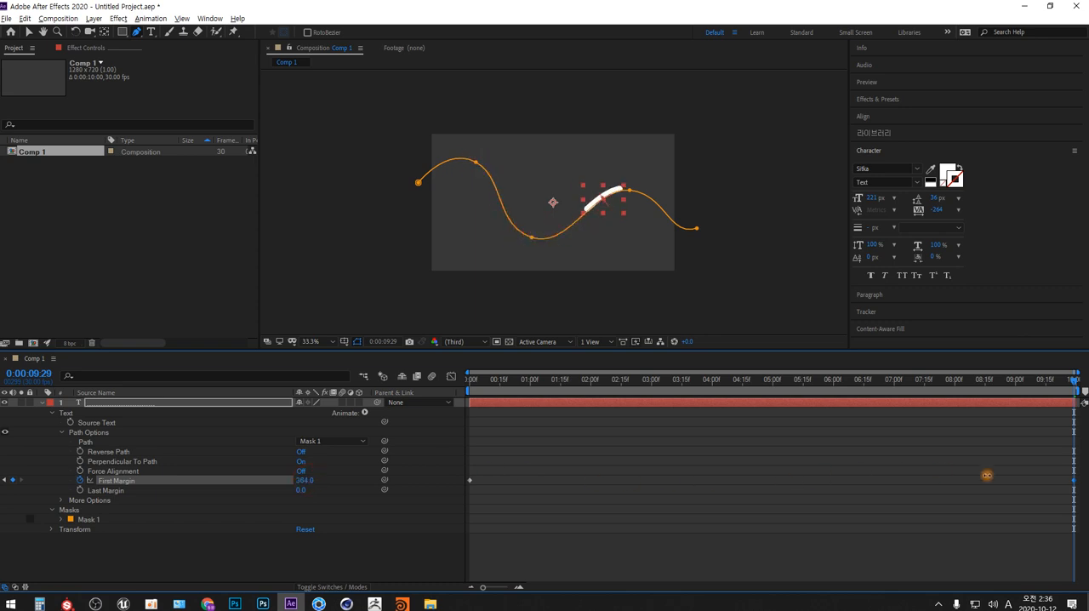
pyautogui.moveTo(305, 480); pyautogui.dragTo(507, 467)
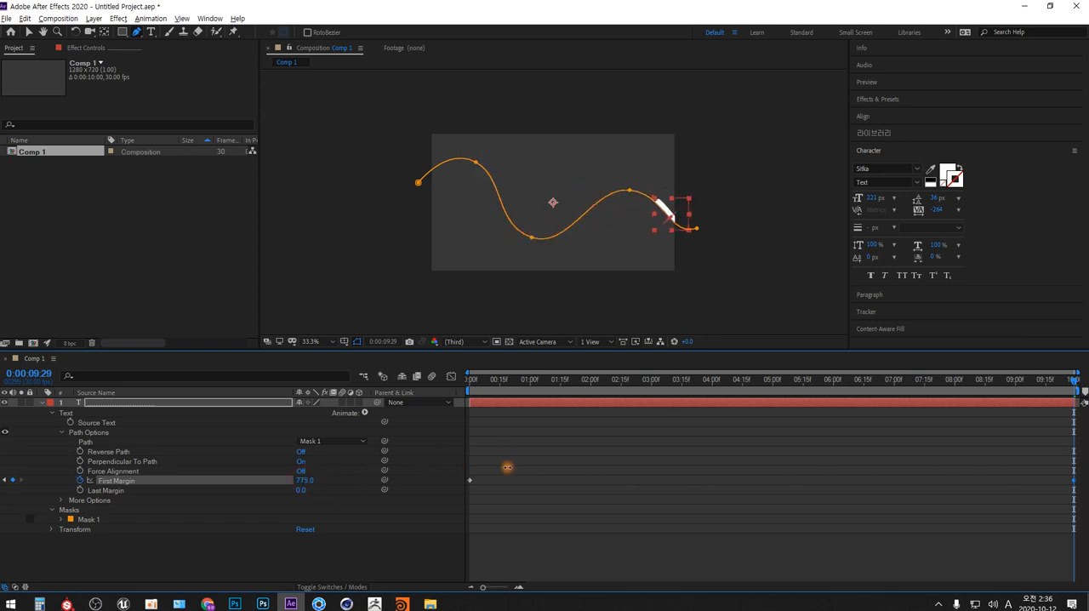
# - Preview the bar's movement along the path from 0:00:00:00
pyautogui.moveTo(590, 379); pyautogui.dragTo(381, 419)
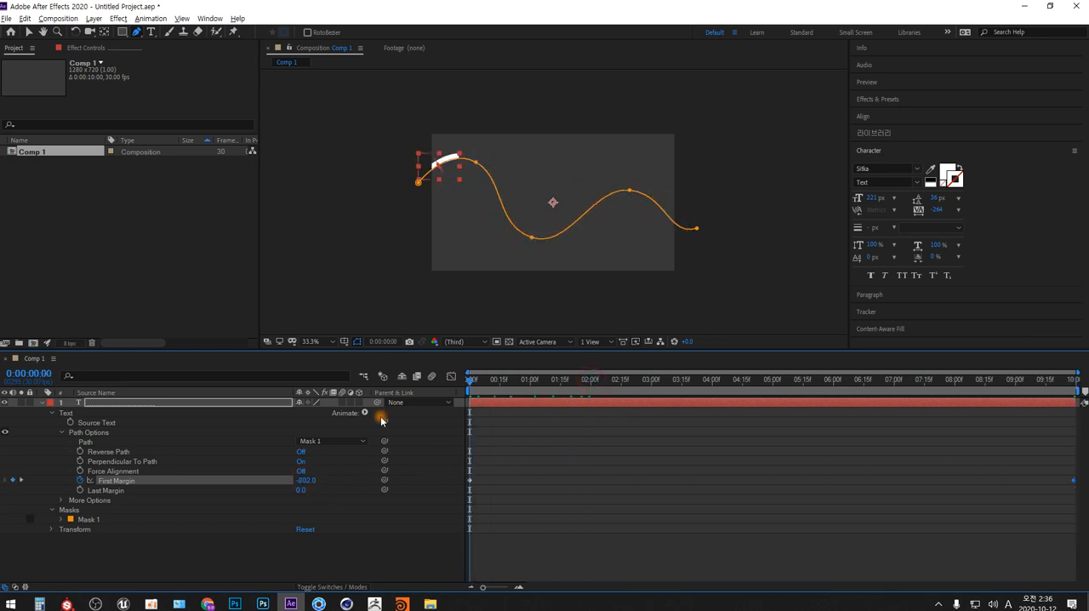
pyautogui.click(356, 554)
pyautogui.press('space')
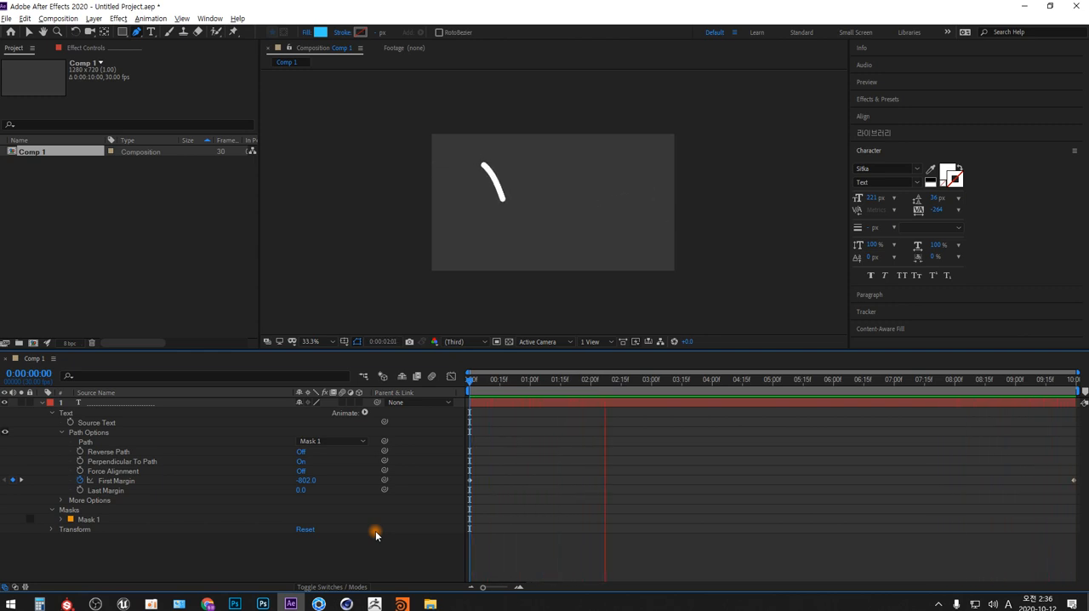
pyautogui.press('space')
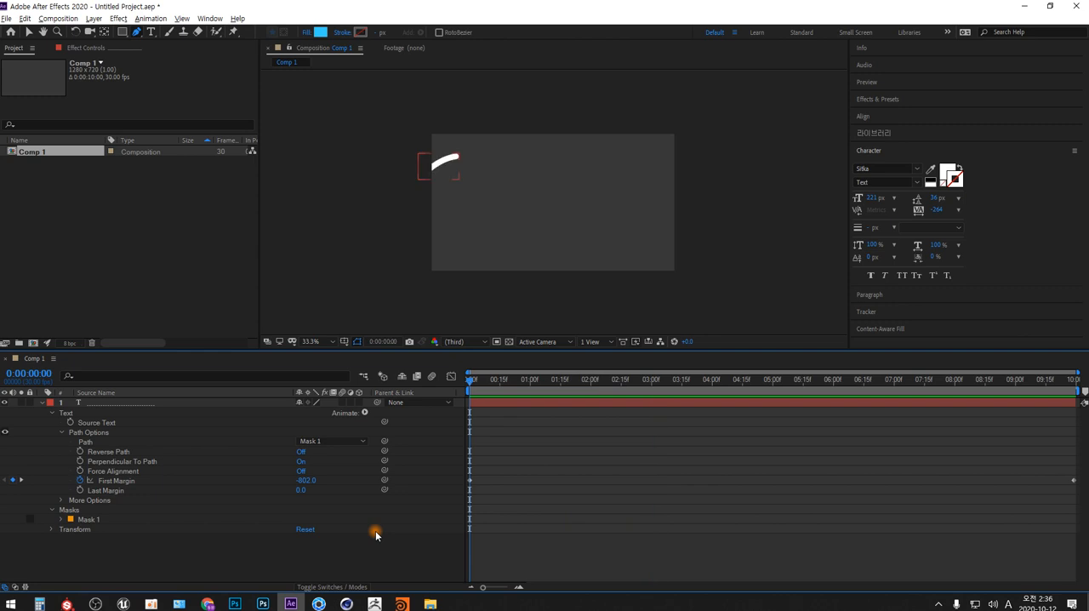
# - Duplicate the dotted text layer and expand the copy's property groups in the timeline
pyautogui.click(41, 402)
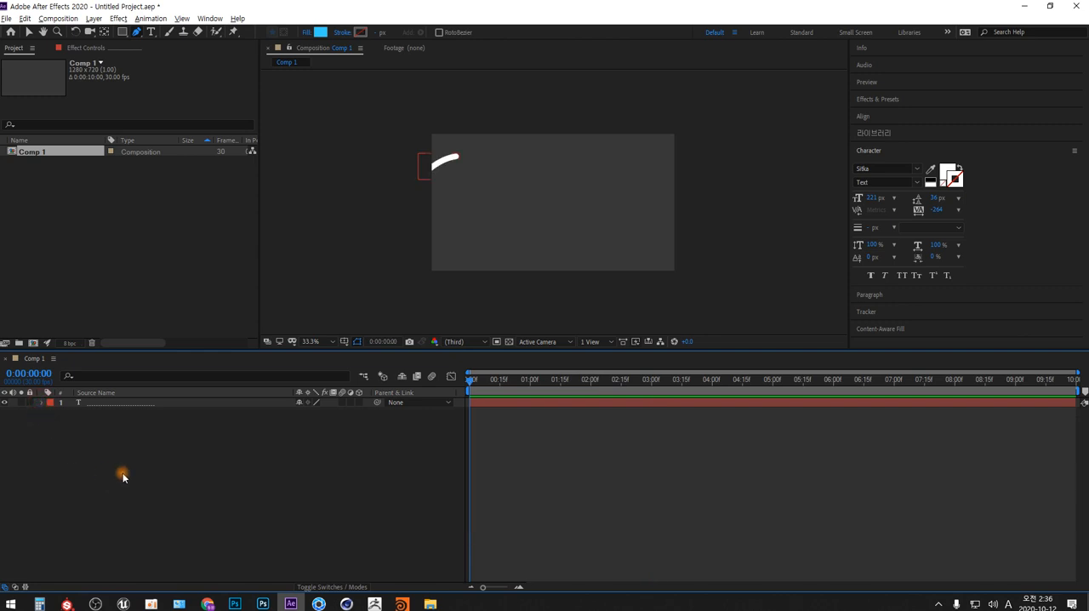
pyautogui.click(126, 405)
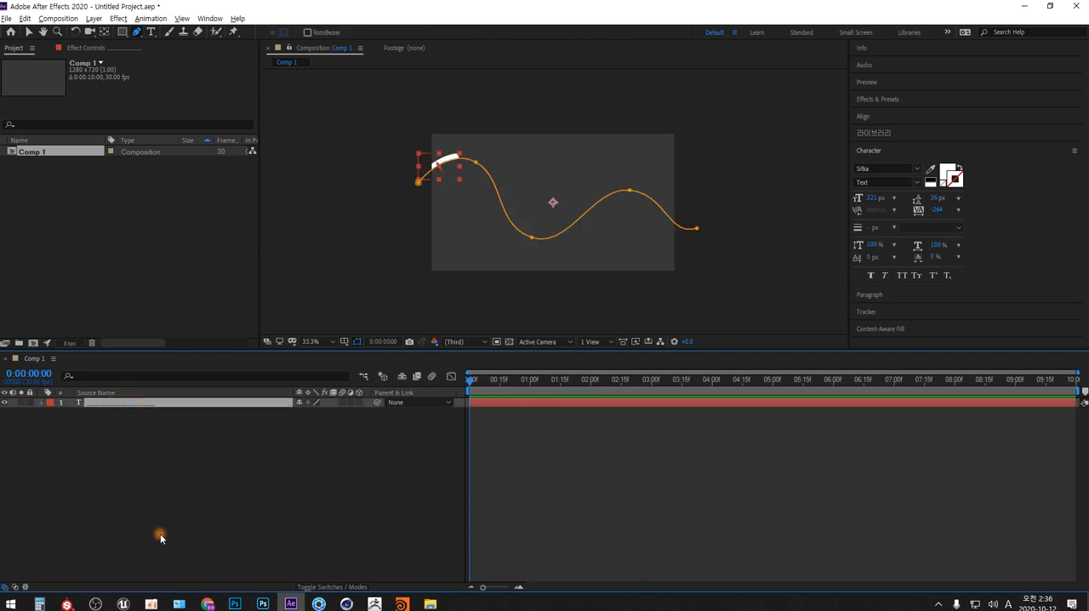
pyautogui.hotkey('ctrl', 'd')
pyautogui.click(42, 403)
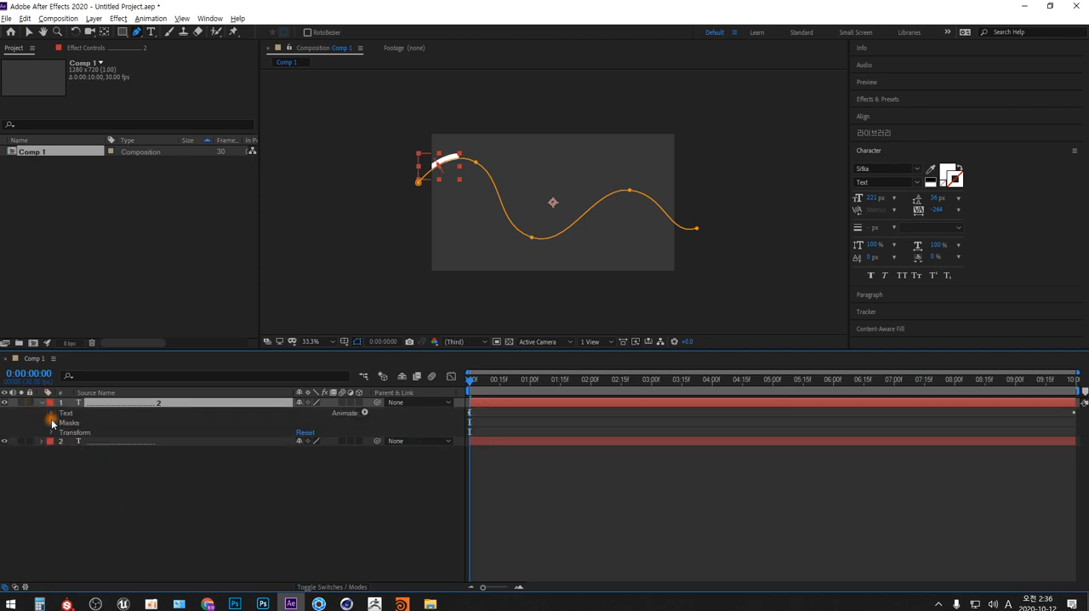
# - Reveal the mask and text path options of the duplicated text layer and delete its Mask 1
pyautogui.click(51, 422)
pyautogui.click(61, 432)
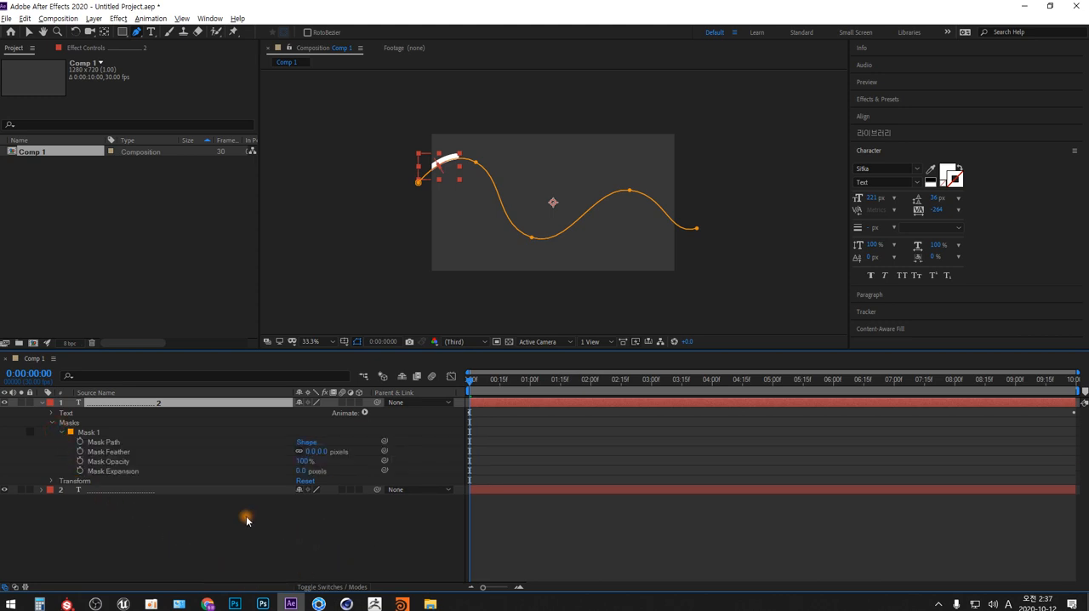
pyautogui.click(51, 414)
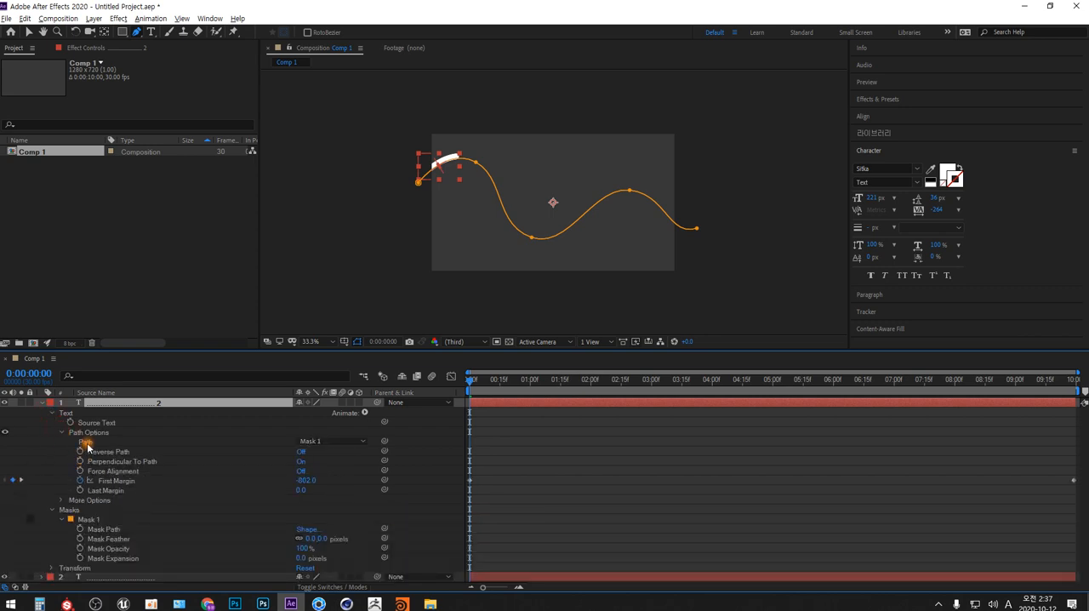
pyautogui.click(91, 518)
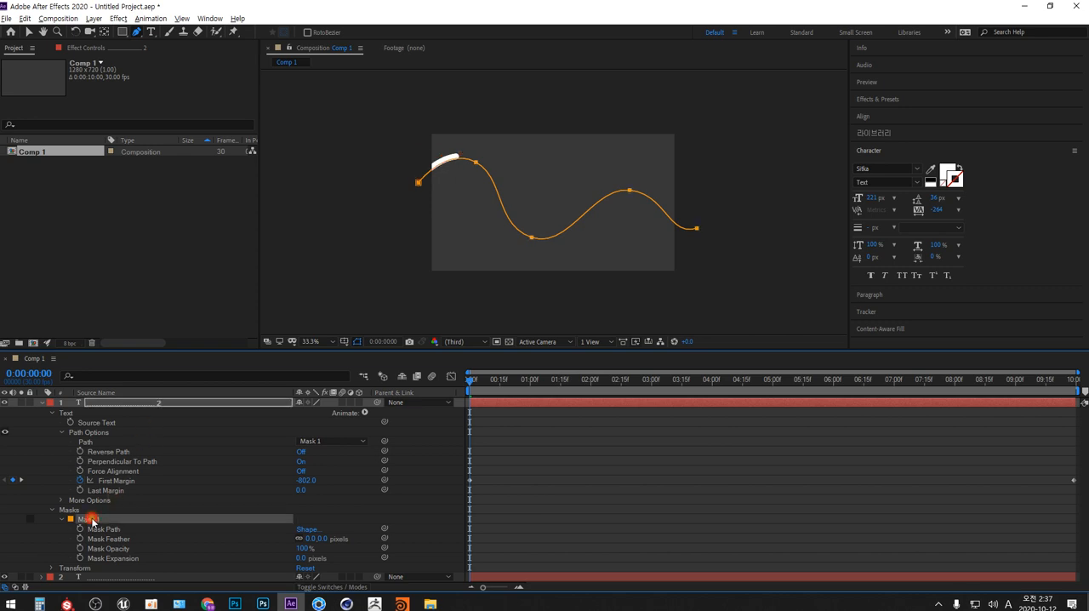
pyautogui.press('Delete')
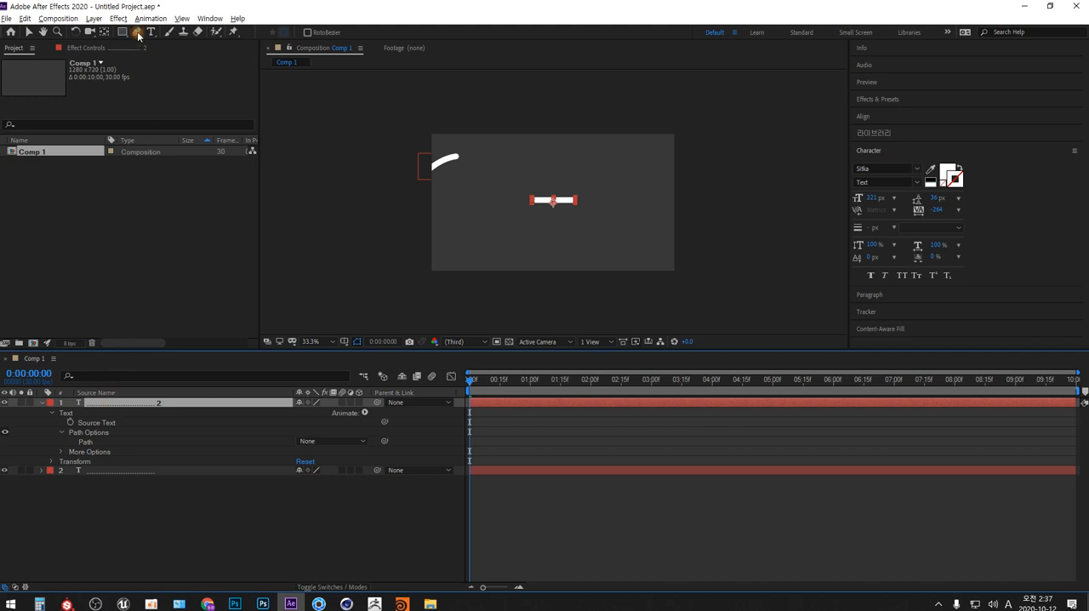
# - Draw a rectangular mask around the bar on the duplicated text layer and set its text Path option to Mask 1
pyautogui.moveTo(122, 31); pyautogui.dragTo(177, 35)
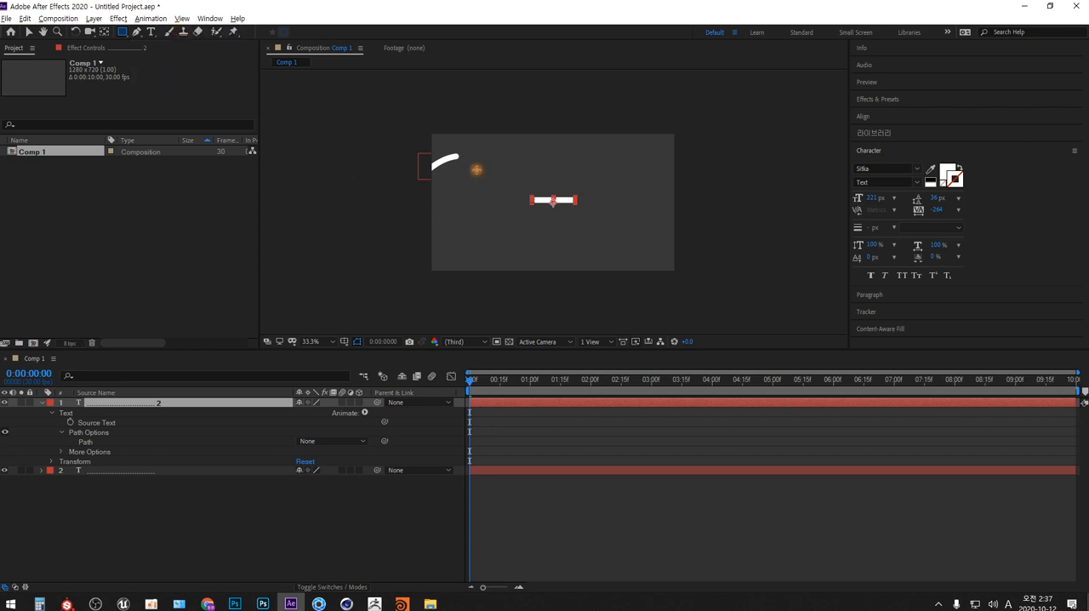
pyautogui.moveTo(477, 169); pyautogui.dragTo(637, 252)
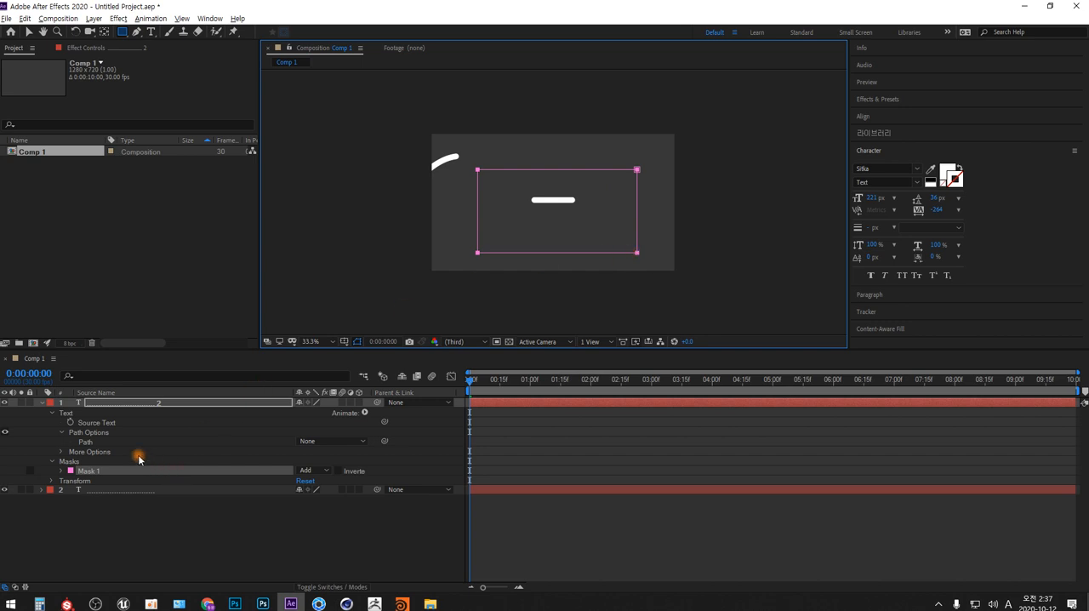
pyautogui.click(307, 441)
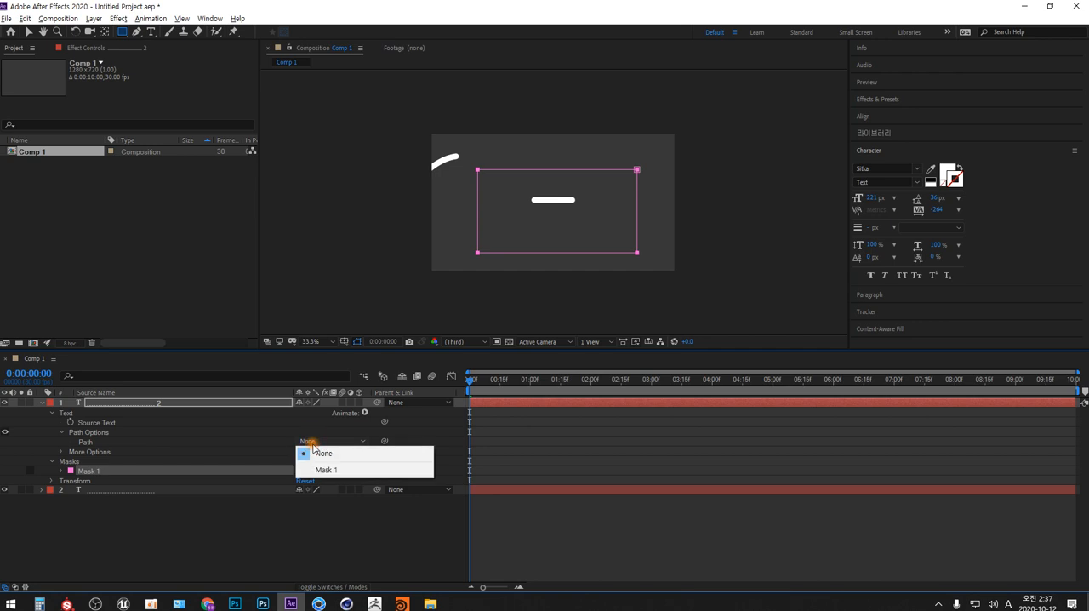
pyautogui.click(326, 470)
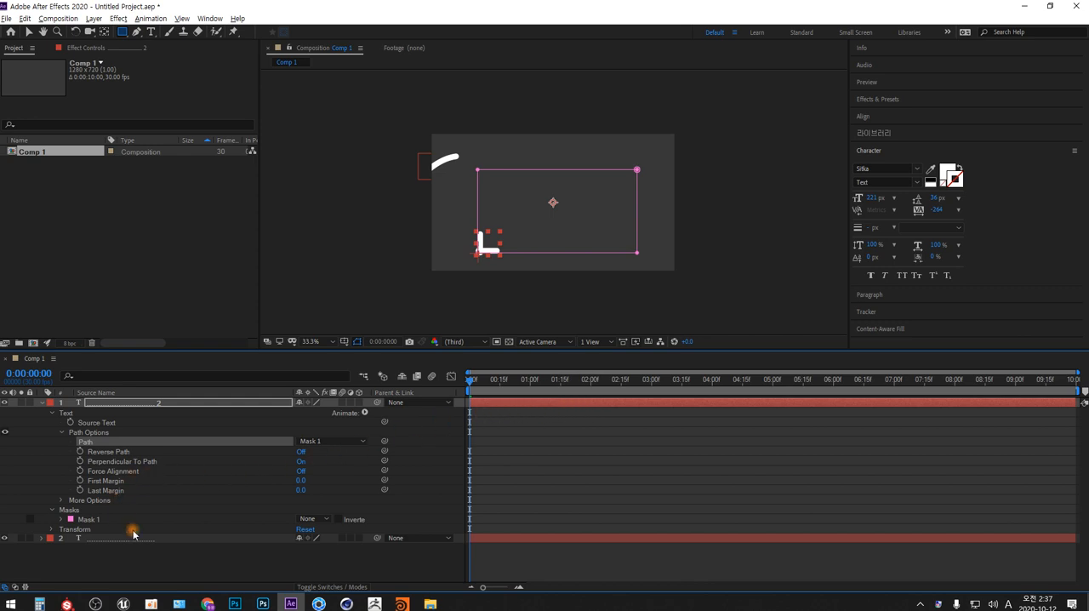
# - Keyframe the duplicate's First Margin at 0 on 0:00:00:00 and 2528 on 0:00:09:29
pyautogui.click(80, 481)
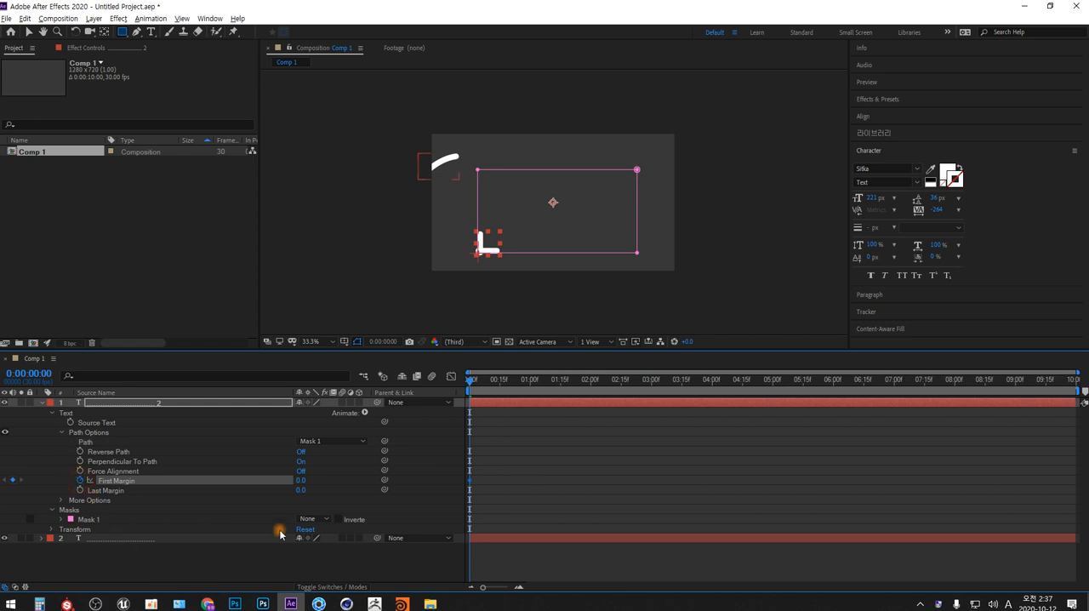
pyautogui.moveTo(473, 381); pyautogui.dragTo(1075, 383)
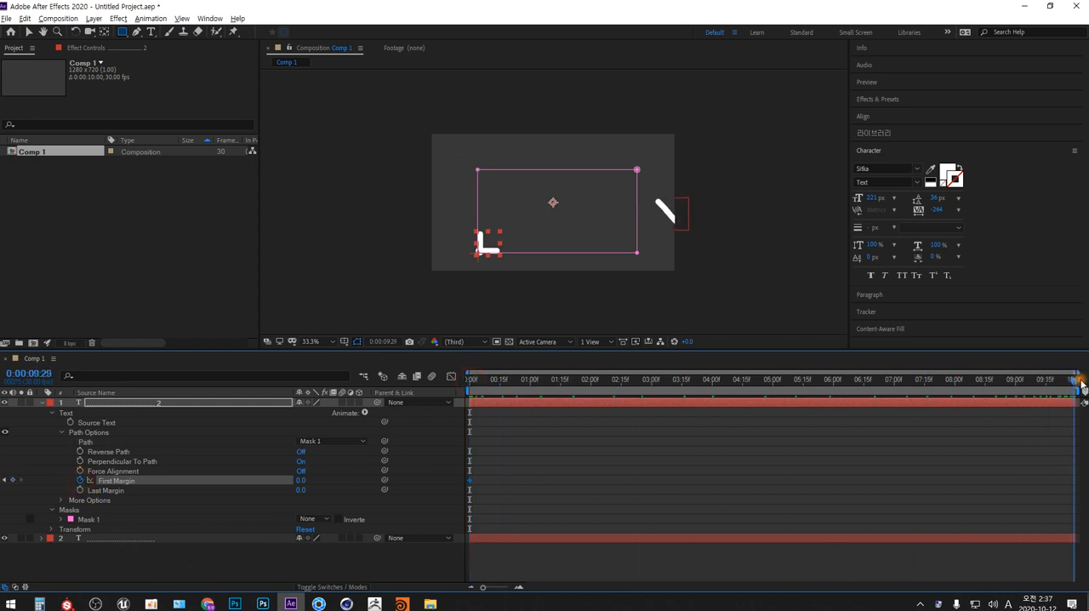
pyautogui.moveTo(302, 481); pyautogui.dragTo(1011, 451)
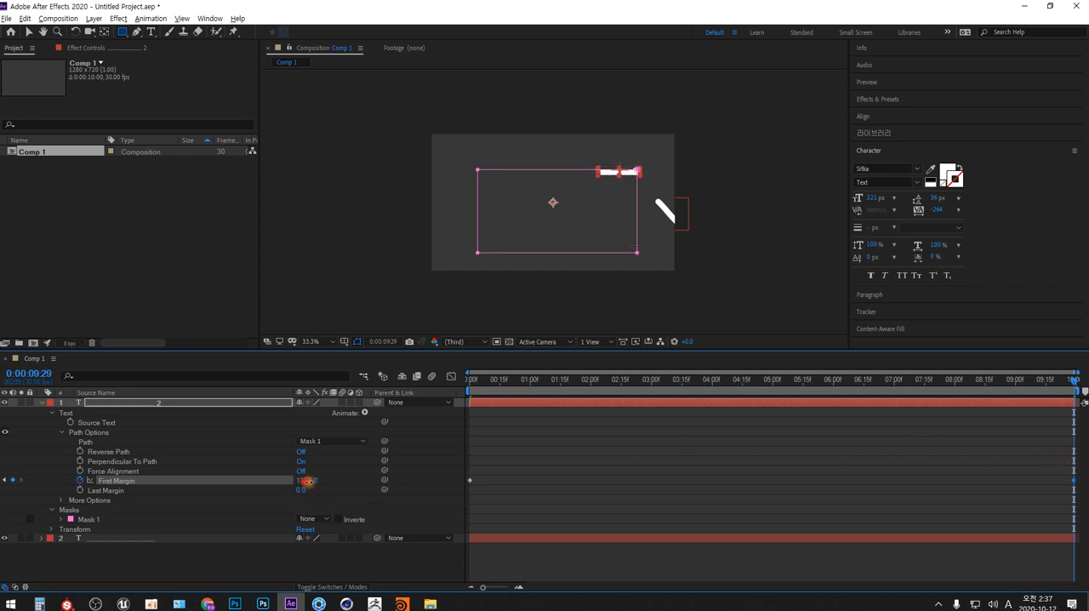
pyautogui.moveTo(309, 480); pyautogui.dragTo(380, 479)
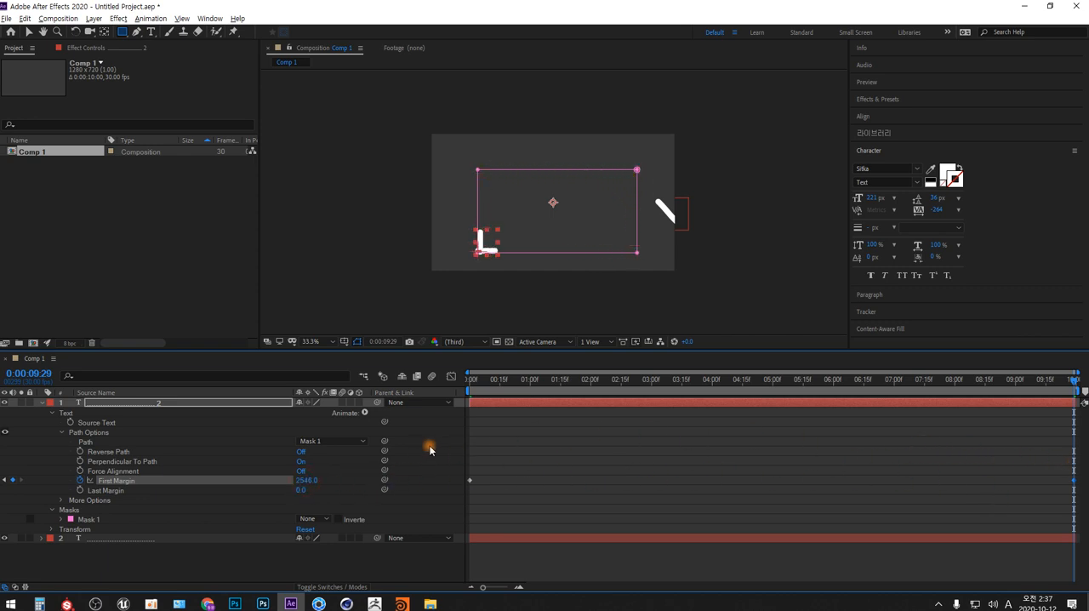
pyautogui.moveTo(304, 480); pyautogui.dragTo(302, 483)
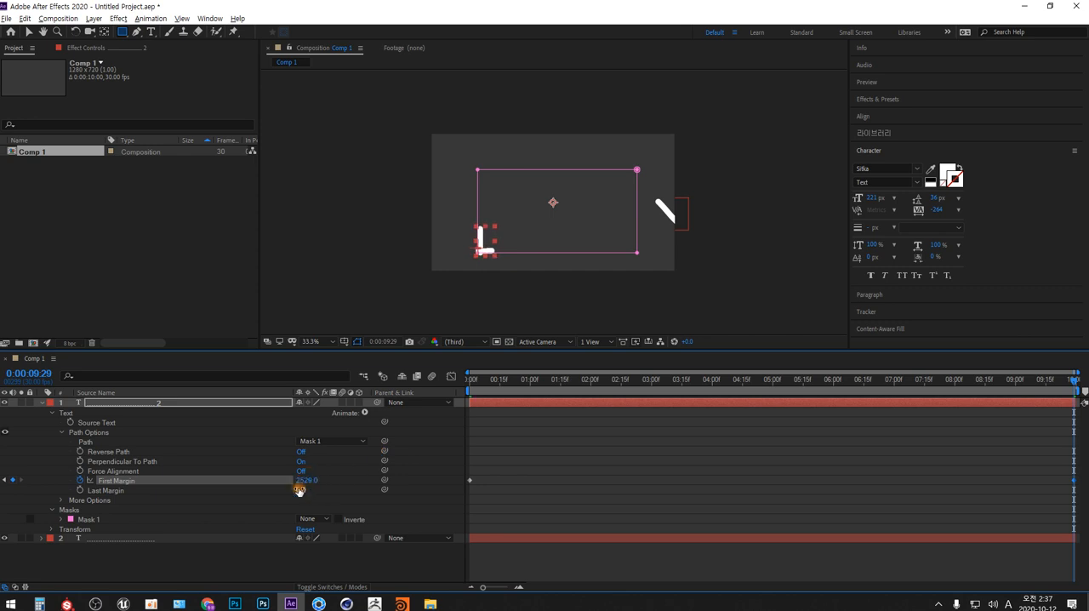
# - Preview both bars' movement from 0:00:00:00
pyautogui.moveTo(514, 381); pyautogui.dragTo(391, 410)
pyautogui.click(361, 557)
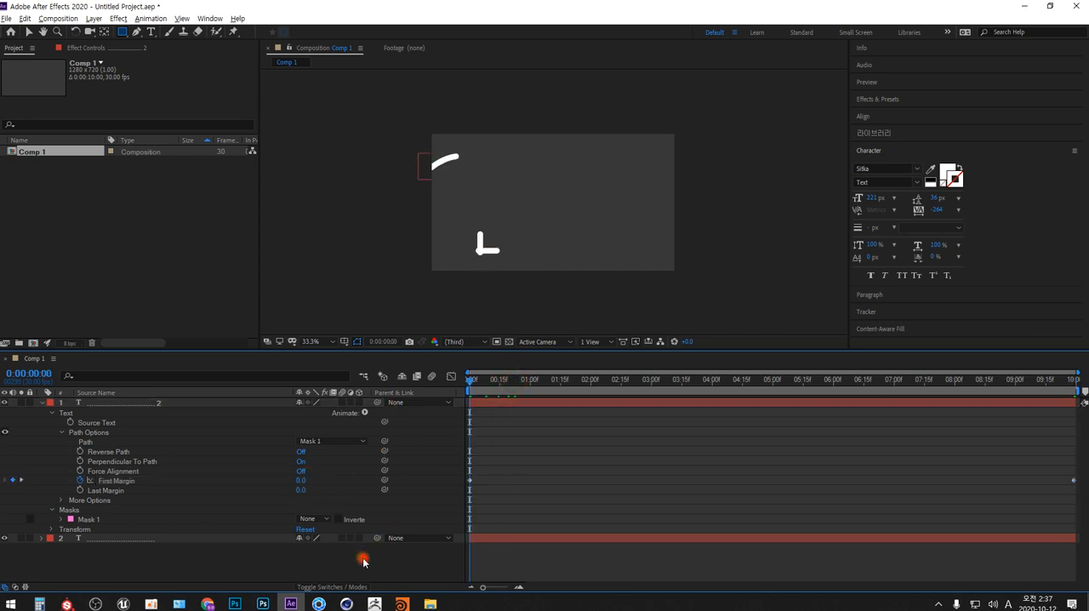
pyautogui.press('space')
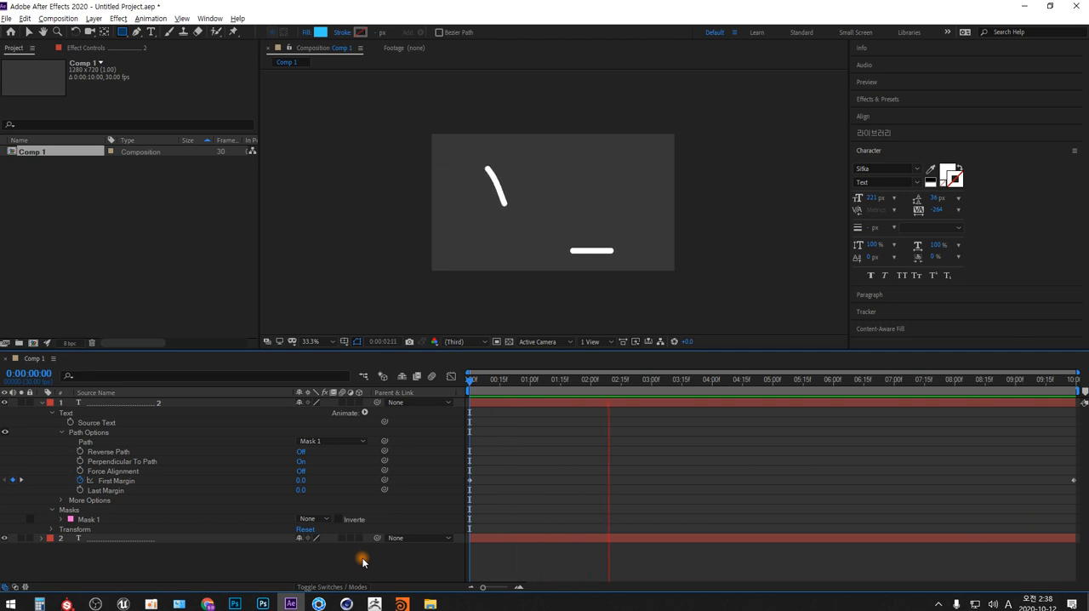
pyautogui.press('space')
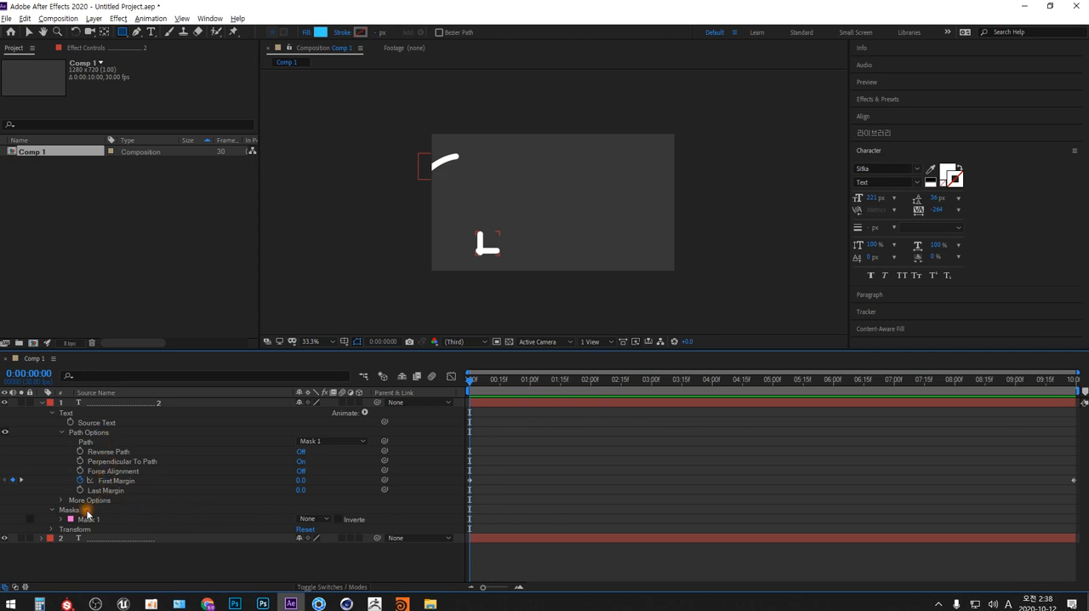
# - Select the rectangular mask and examine at 200% how the bar sits against the path at the mask's lower-left corner
pyautogui.click(89, 520)
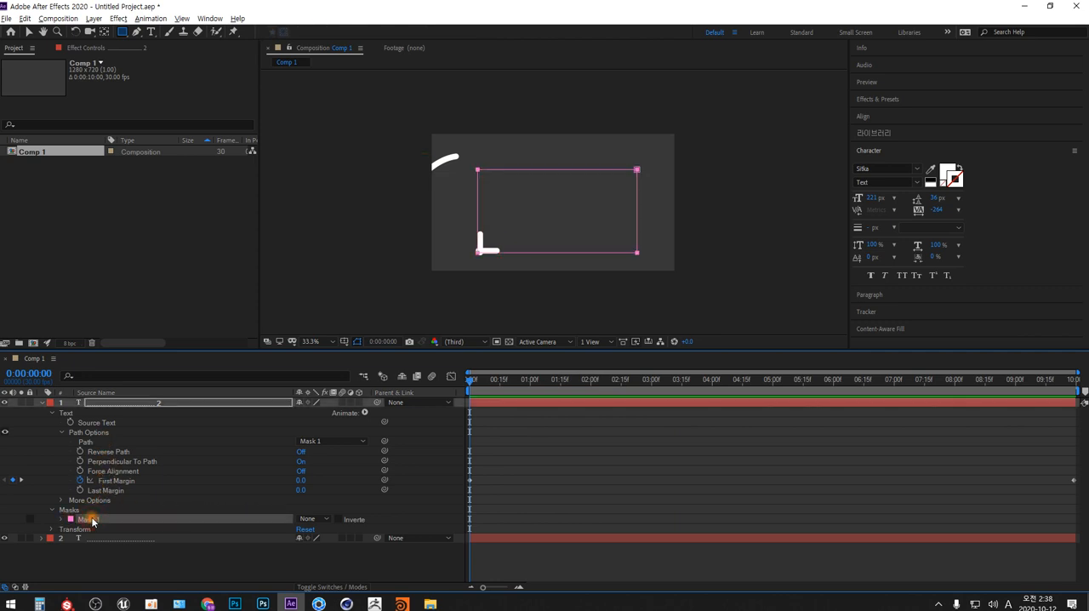
pyautogui.click(334, 342)
pyautogui.click(332, 473)
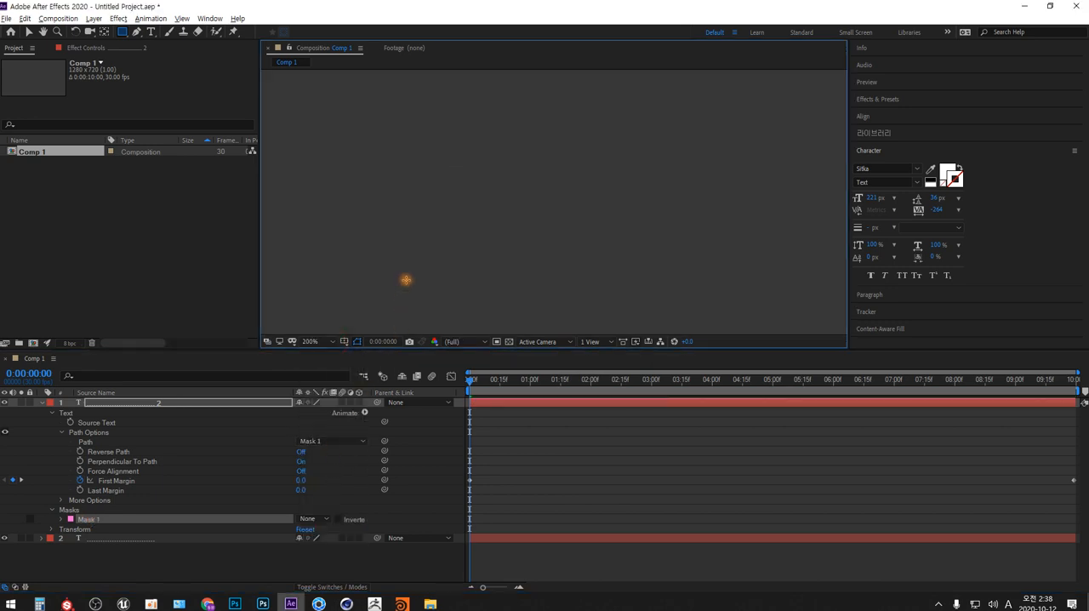
pyautogui.press('h')
pyautogui.moveTo(396, 292); pyautogui.dragTo(538, 141)
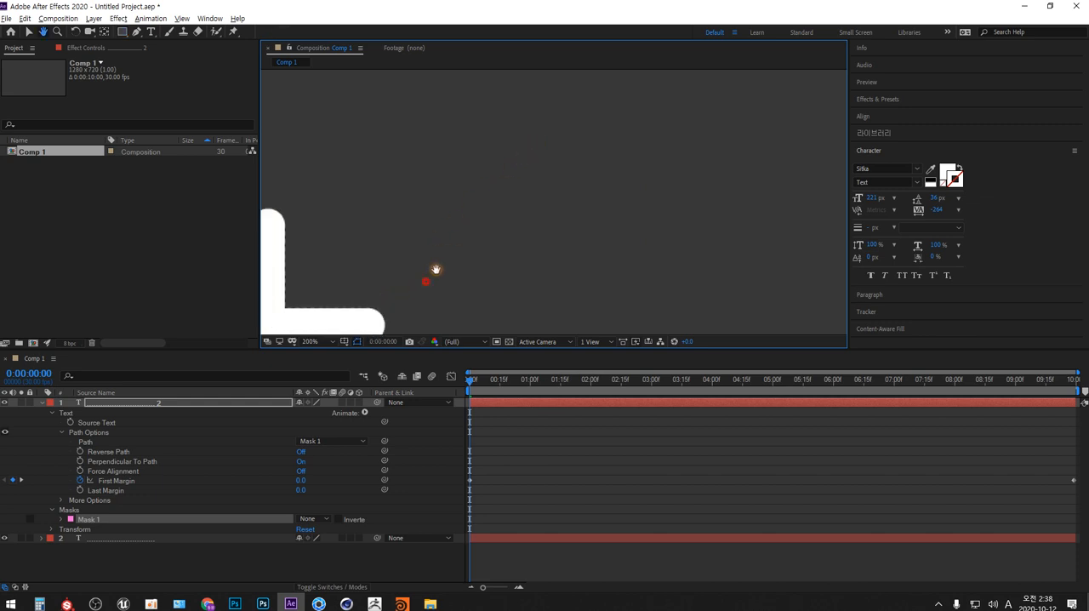
pyautogui.moveTo(432, 272); pyautogui.dragTo(562, 221)
pyautogui.press('q')
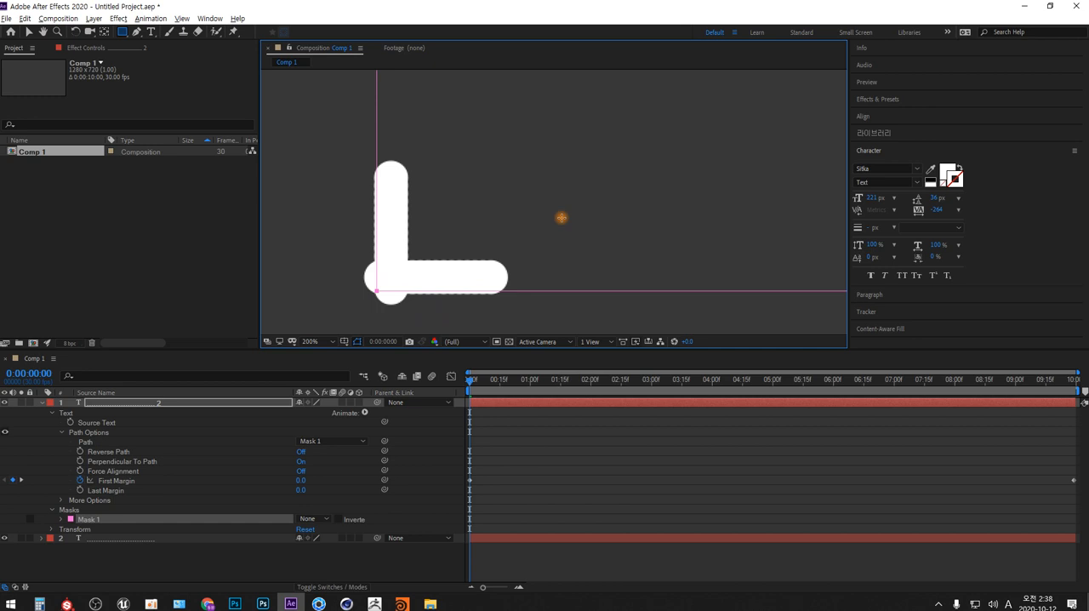
# - Switch to Photoshop, paste the screenshot, and draw a green line along the mask path labelled "Path"
pyautogui.click(235, 604)
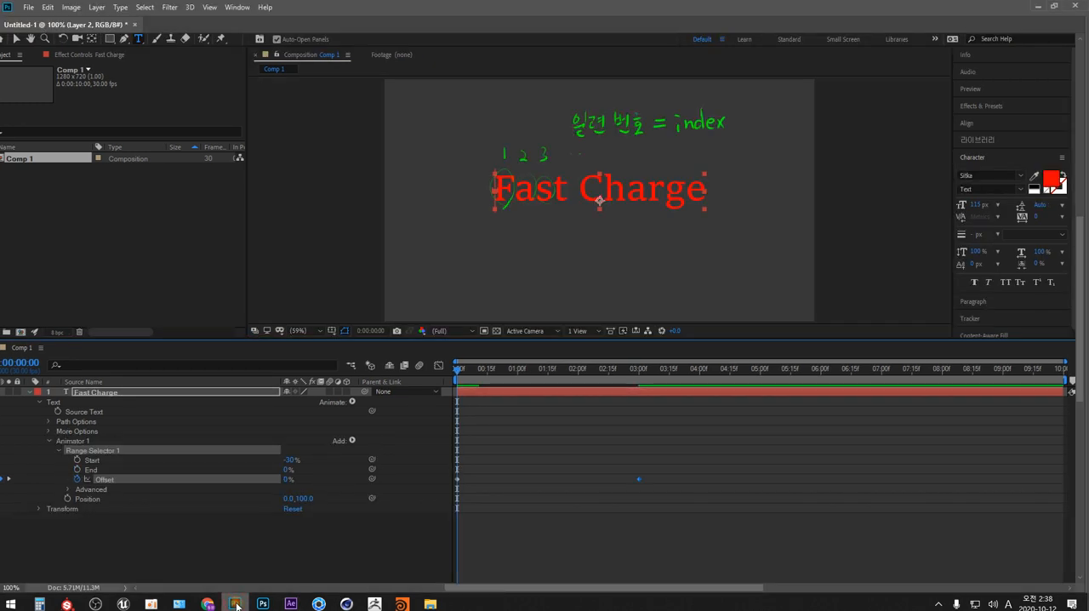
pyautogui.hotkey('ctrl', 'v')
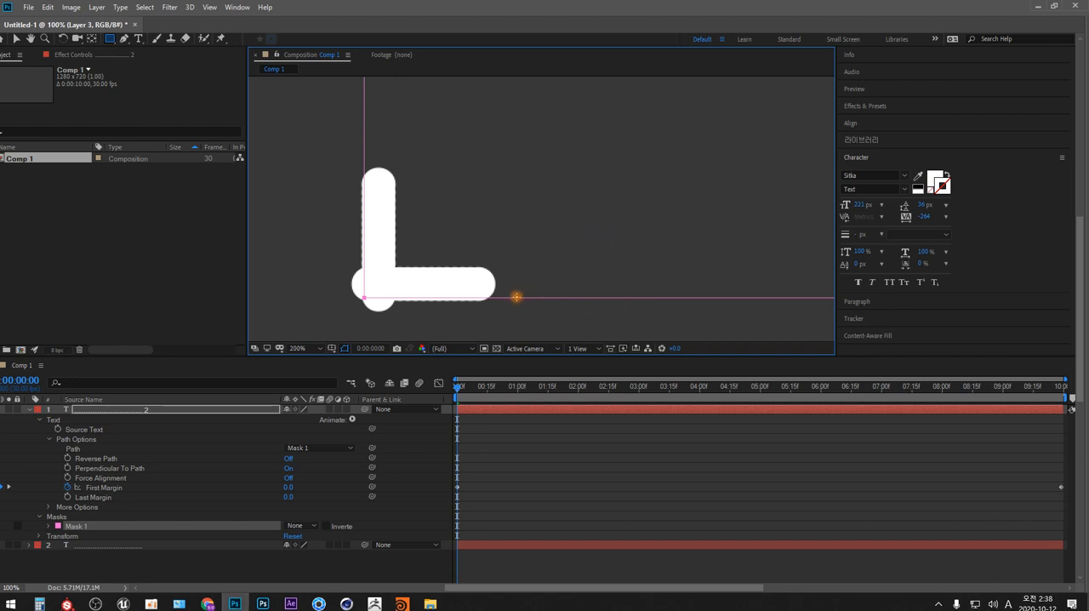
pyautogui.moveTo(511, 298)
pyautogui.mouseDown()
pyautogui.moveTo(699, 298)
pyautogui.moveTo(720, 301)
pyautogui.moveTo(719, 312)
pyautogui.mouseUp()
pyautogui.moveTo(722, 286)
pyautogui.mouseDown()
pyautogui.moveTo(720, 296)
pyautogui.moveTo(756, 313)
pyautogui.mouseUp()
pyautogui.moveTo(750, 298); pyautogui.dragTo(770, 314)
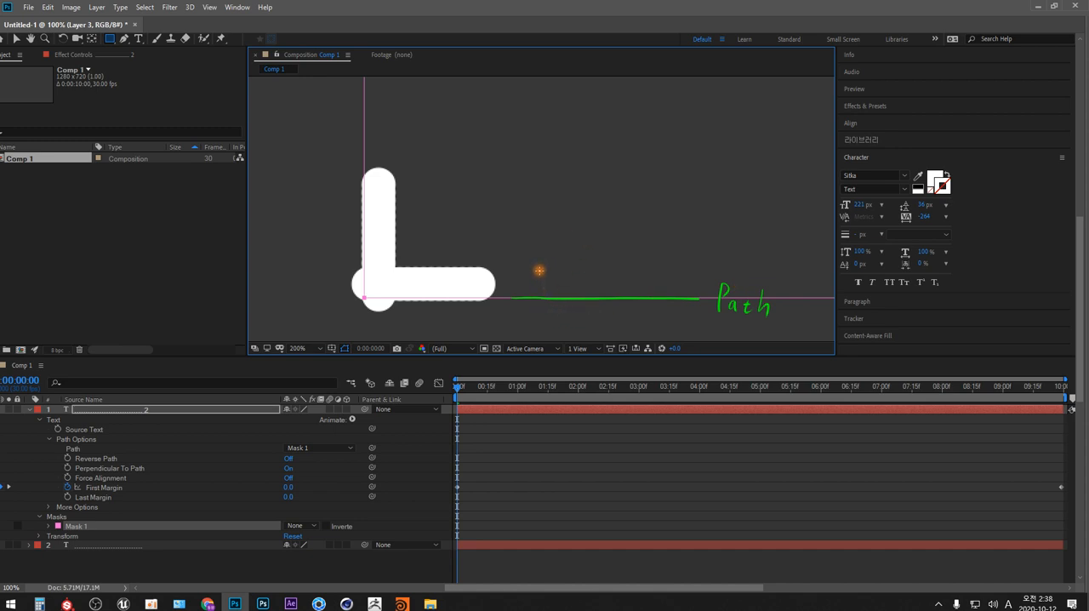
# - Write "Abcg" on the green path line, shade the line, outline the bar's dots, and sketch circles comparing off-path and centred placement
pyautogui.moveTo(550, 245)
pyautogui.mouseDown()
pyautogui.moveTo(519, 296)
pyautogui.moveTo(562, 277)
pyautogui.moveTo(565, 297)
pyautogui.moveTo(562, 270)
pyautogui.moveTo(576, 250)
pyautogui.moveTo(575, 295)
pyautogui.moveTo(583, 268)
pyautogui.moveTo(598, 276)
pyautogui.moveTo(587, 292)
pyautogui.moveTo(607, 273)
pyautogui.moveTo(609, 291)
pyautogui.moveTo(653, 272)
pyautogui.moveTo(637, 274)
pyautogui.moveTo(650, 287)
pyautogui.moveTo(653, 269)
pyautogui.moveTo(634, 317)
pyautogui.mouseUp()
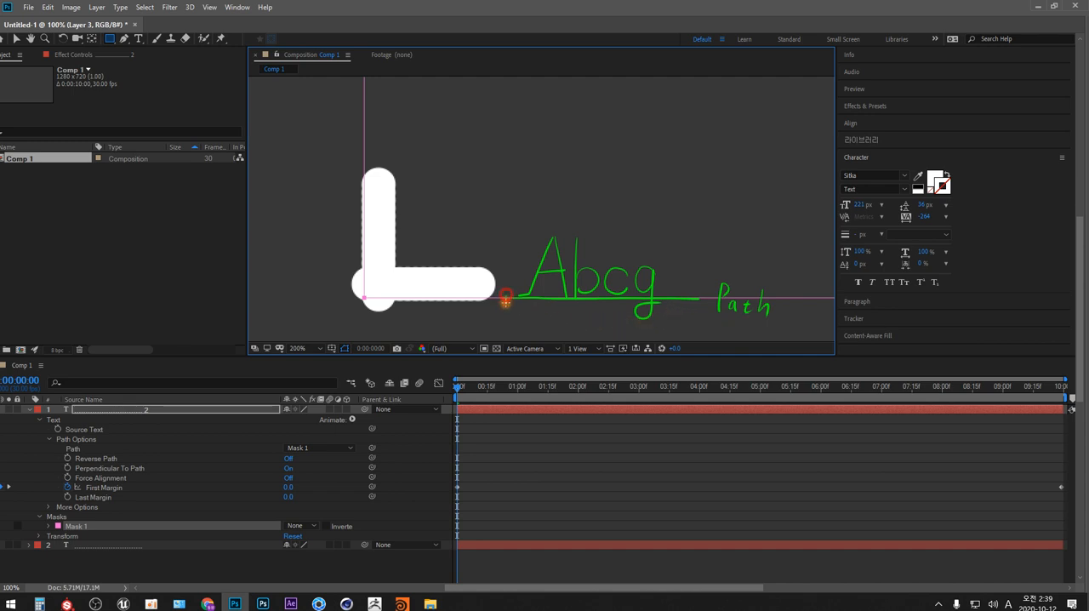
pyautogui.moveTo(509, 295)
pyautogui.mouseDown()
pyautogui.moveTo(697, 301)
pyautogui.moveTo(510, 295)
pyautogui.mouseUp()
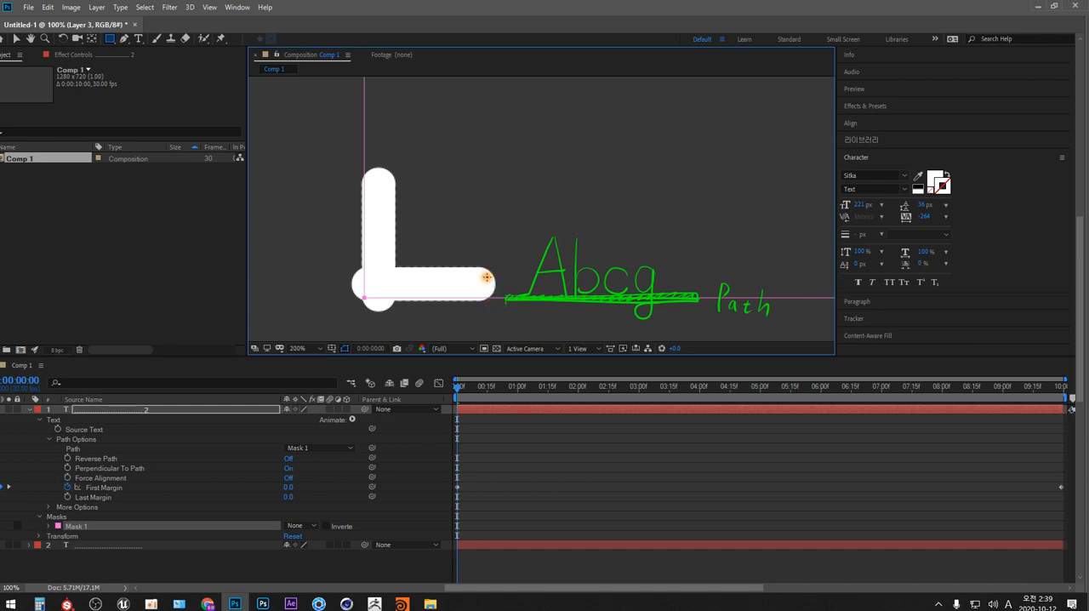
pyautogui.moveTo(489, 272)
pyautogui.mouseDown()
pyautogui.moveTo(471, 270)
pyautogui.moveTo(466, 290)
pyautogui.moveTo(494, 286)
pyautogui.moveTo(468, 265)
pyautogui.moveTo(455, 286)
pyautogui.moveTo(470, 303)
pyautogui.moveTo(482, 270)
pyautogui.moveTo(449, 283)
pyautogui.moveTo(466, 303)
pyautogui.moveTo(469, 266)
pyautogui.moveTo(468, 292)
pyautogui.mouseUp()
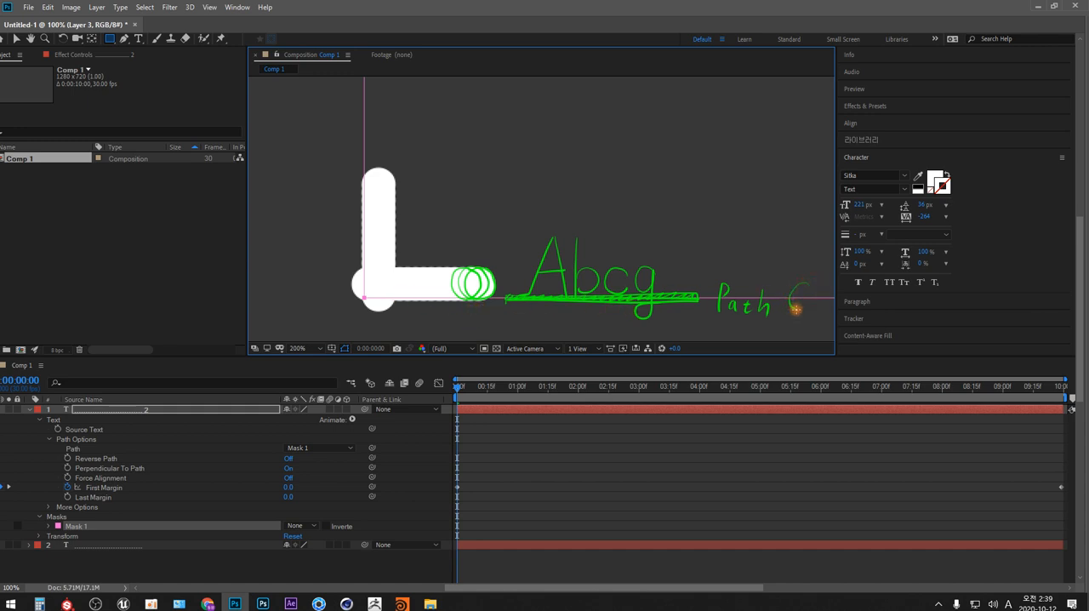
pyautogui.moveTo(795, 308)
pyautogui.mouseDown()
pyautogui.moveTo(772, 276)
pyautogui.moveTo(768, 295)
pyautogui.moveTo(767, 259)
pyautogui.moveTo(815, 297)
pyautogui.mouseUp()
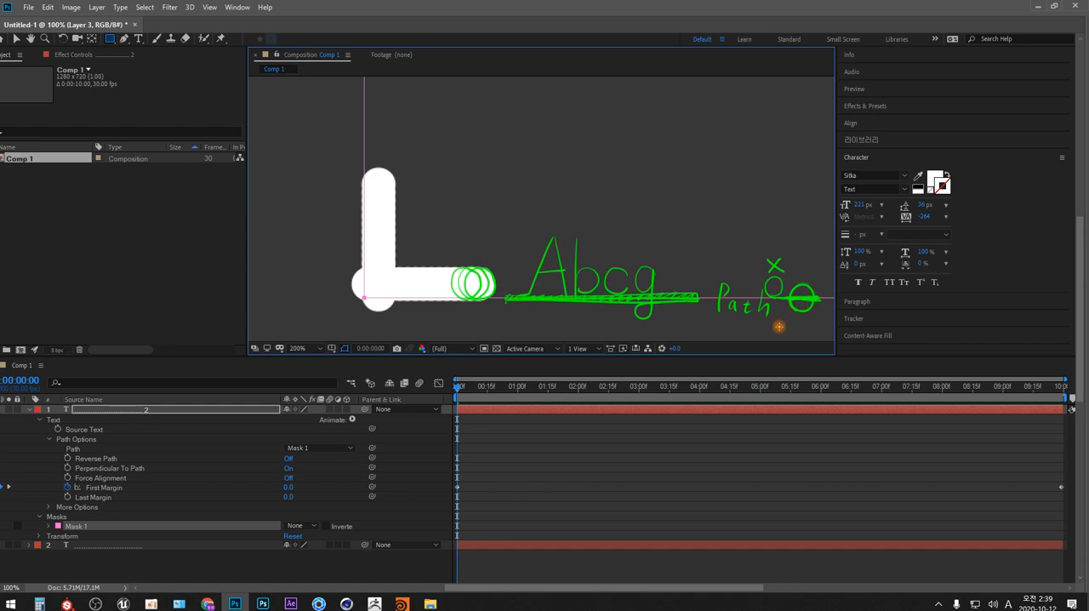
# - Switch back to After Effects and set the duplicated text's baseline shift to -13 px
pyautogui.hotkey('alt', 'Tab')
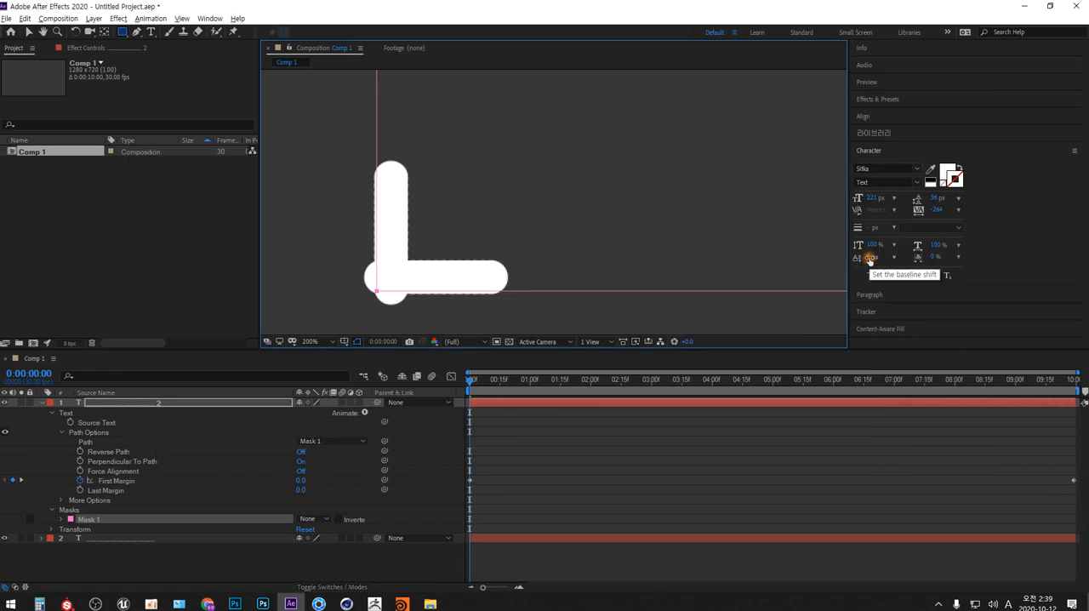
pyautogui.moveTo(869, 259); pyautogui.dragTo(859, 257)
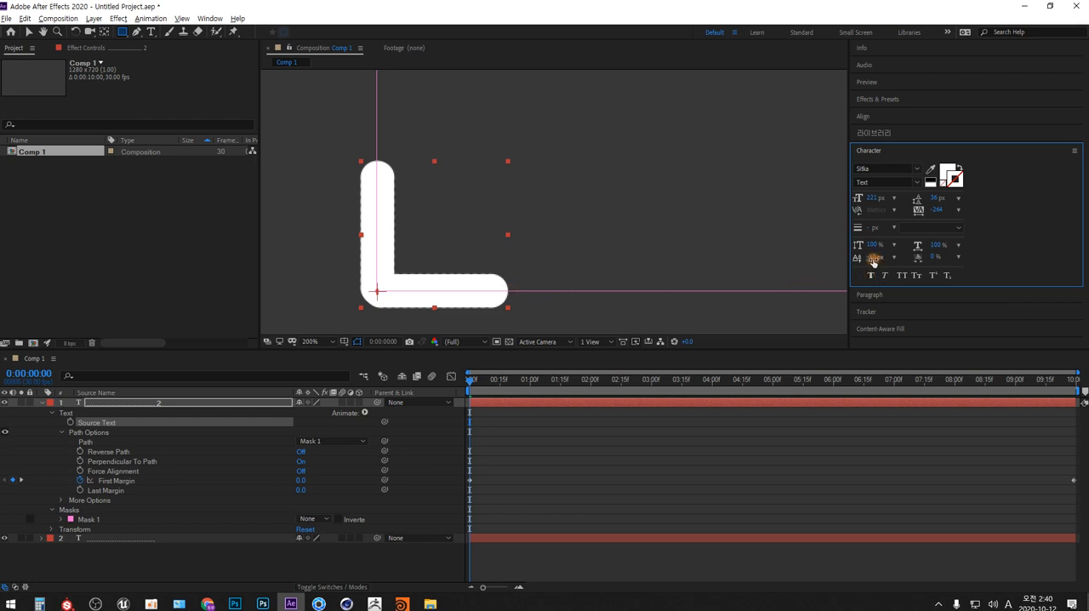
pyautogui.moveTo(872, 258)
pyautogui.mouseDown()
pyautogui.moveTo(857, 258)
pyautogui.moveTo(885, 256)
pyautogui.moveTo(866, 255)
pyautogui.mouseUp()
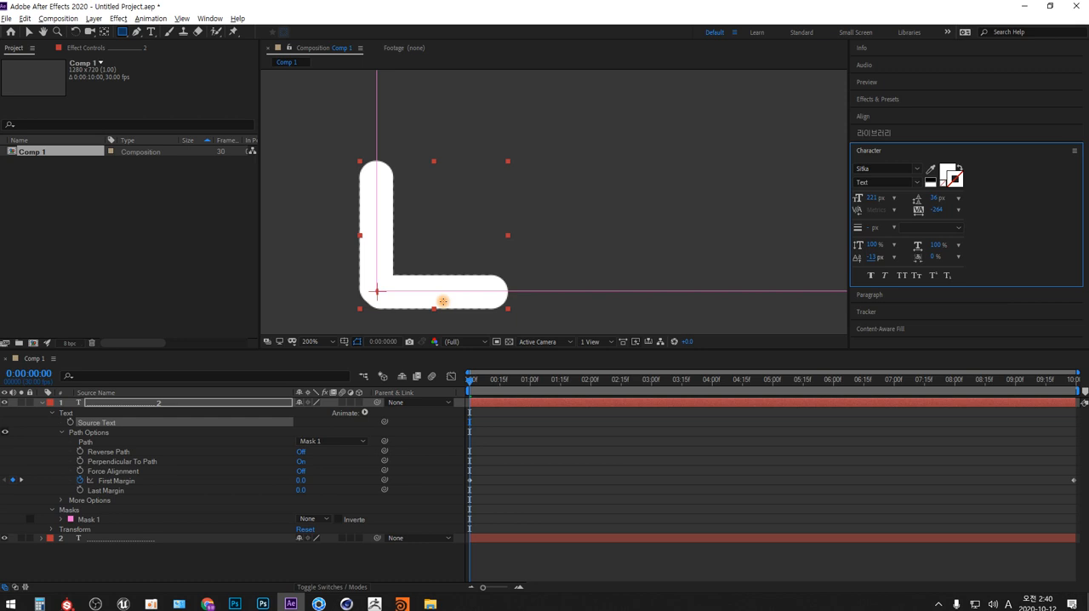
# - Fit the whole composition in the viewer and preview the bar travelling around the rectangular path
pyautogui.click(311, 341)
pyautogui.click(334, 367)
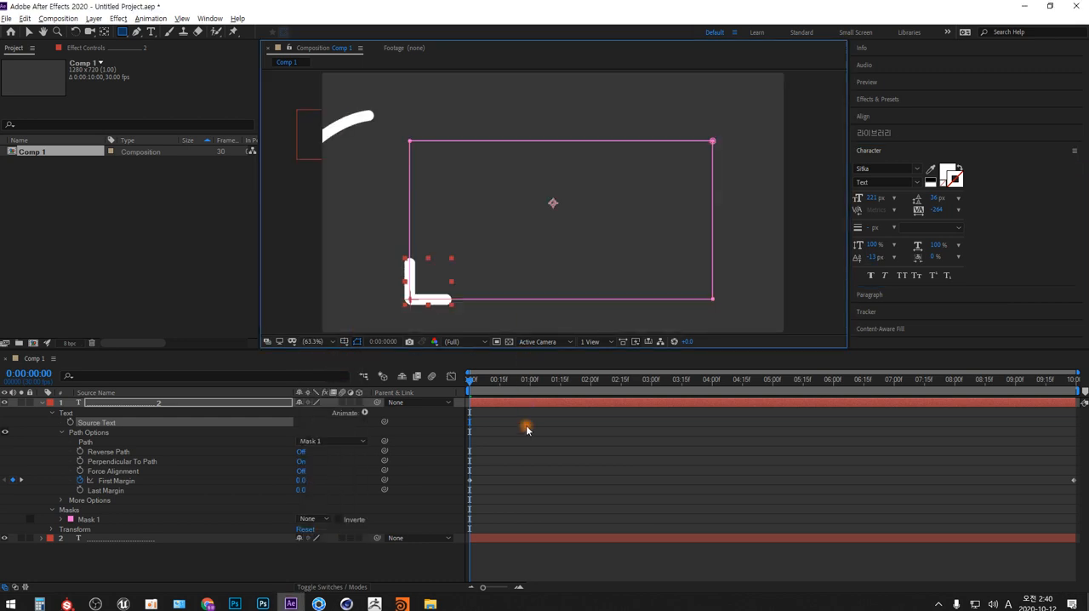
pyautogui.click(422, 555)
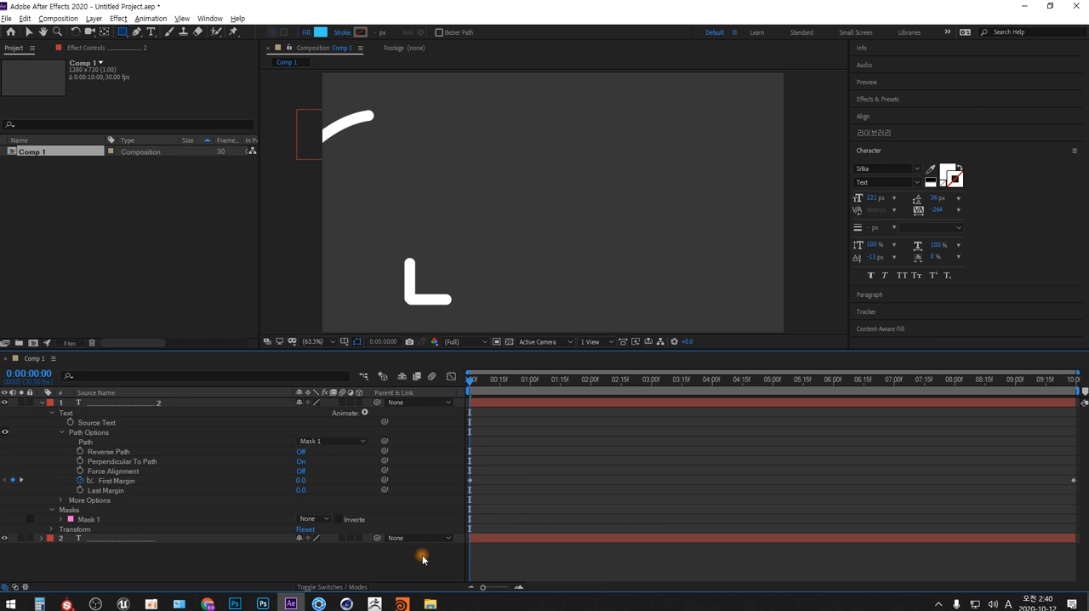
pyautogui.press('space')
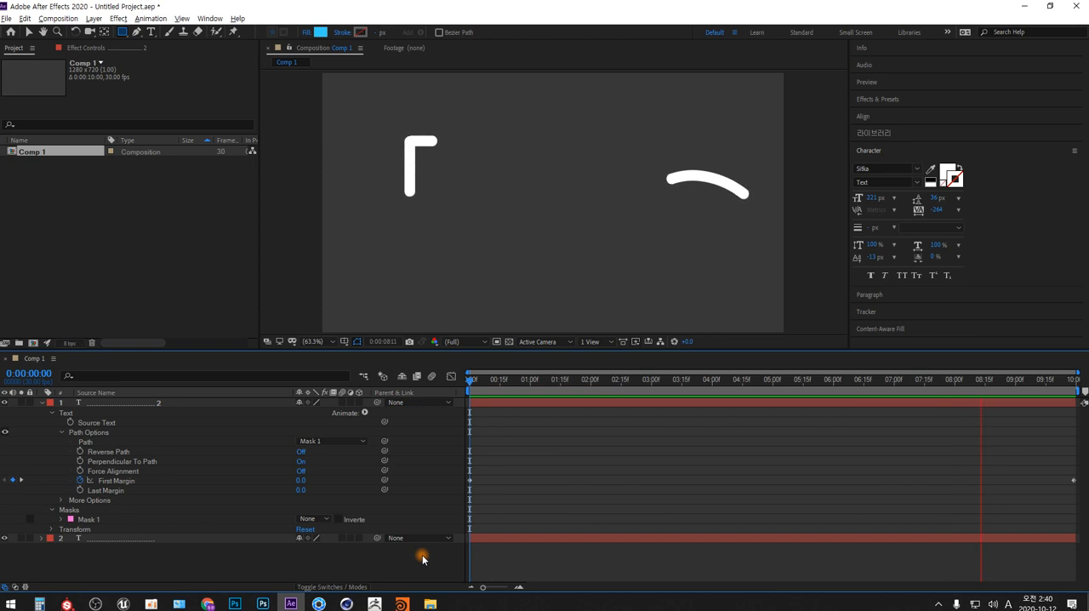
pyautogui.press('space')
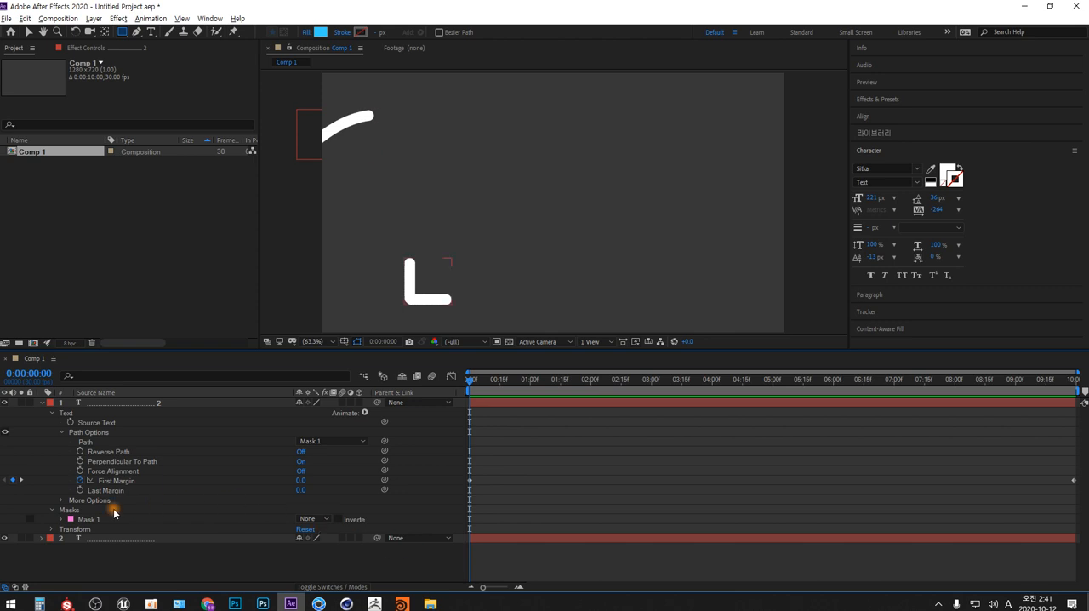
# - Open the Windows Character Map (문자표) from the Windows accessories and move its window over the After Effects viewer
pyautogui.click(11, 604)
pyautogui.scroll(-10, 134, 437)
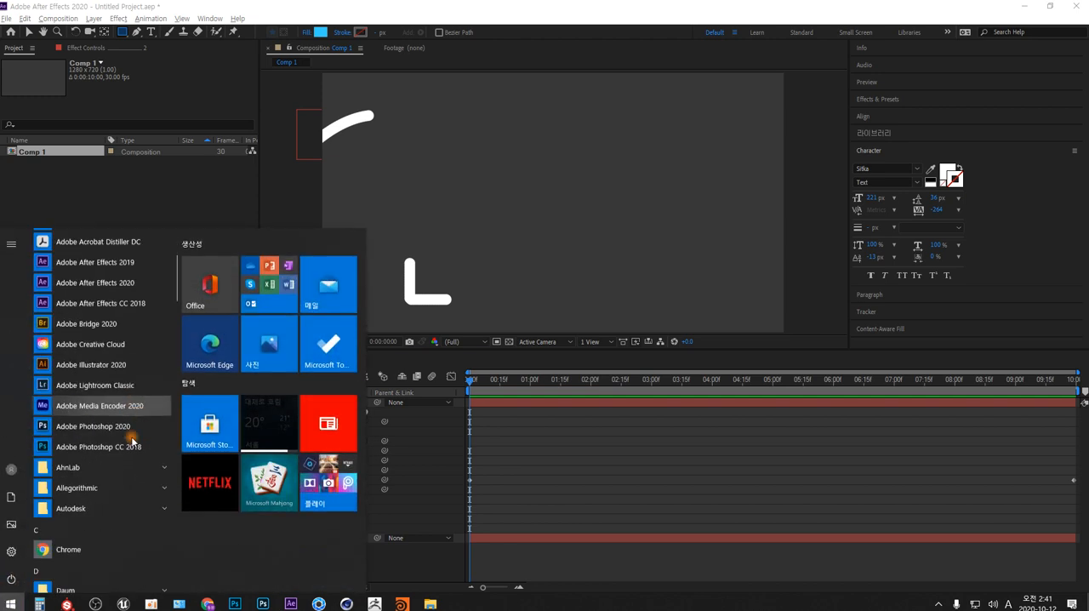
pyautogui.scroll(-1, 136, 437)
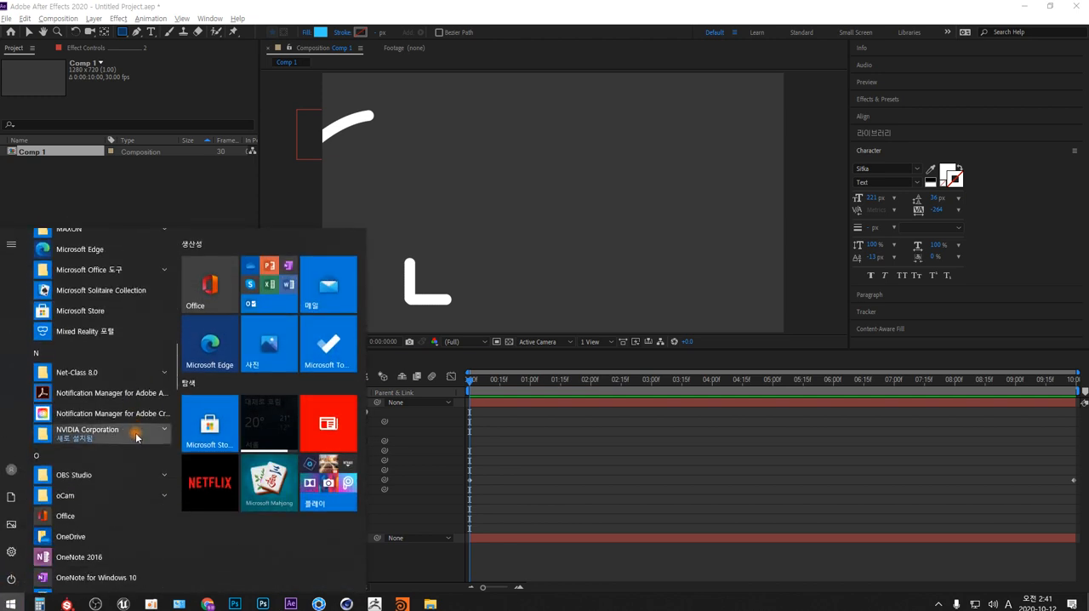
pyautogui.scroll(-8, 136, 438)
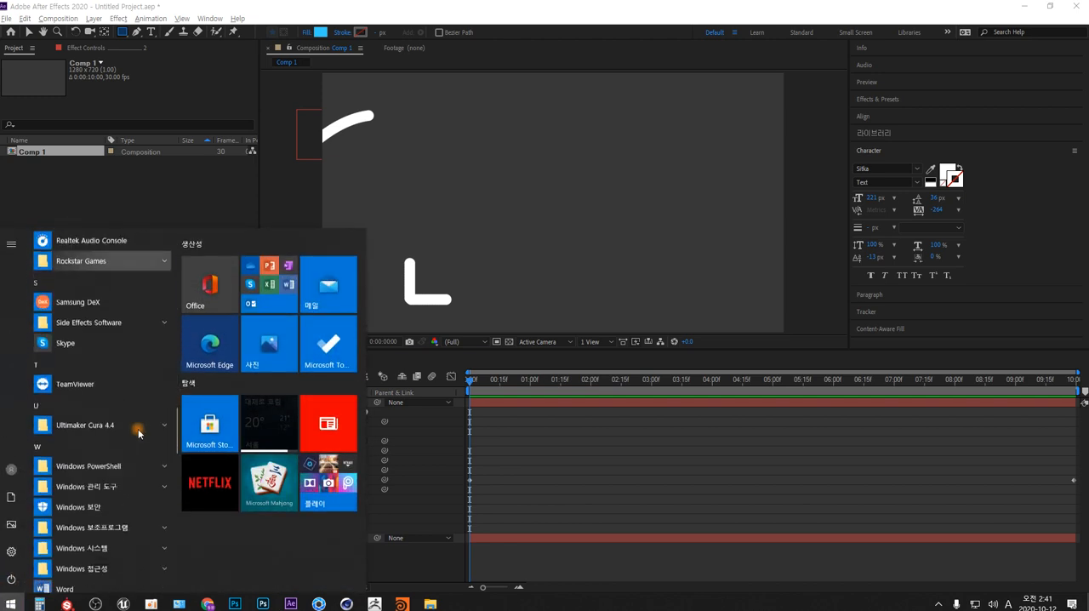
pyautogui.click(139, 446)
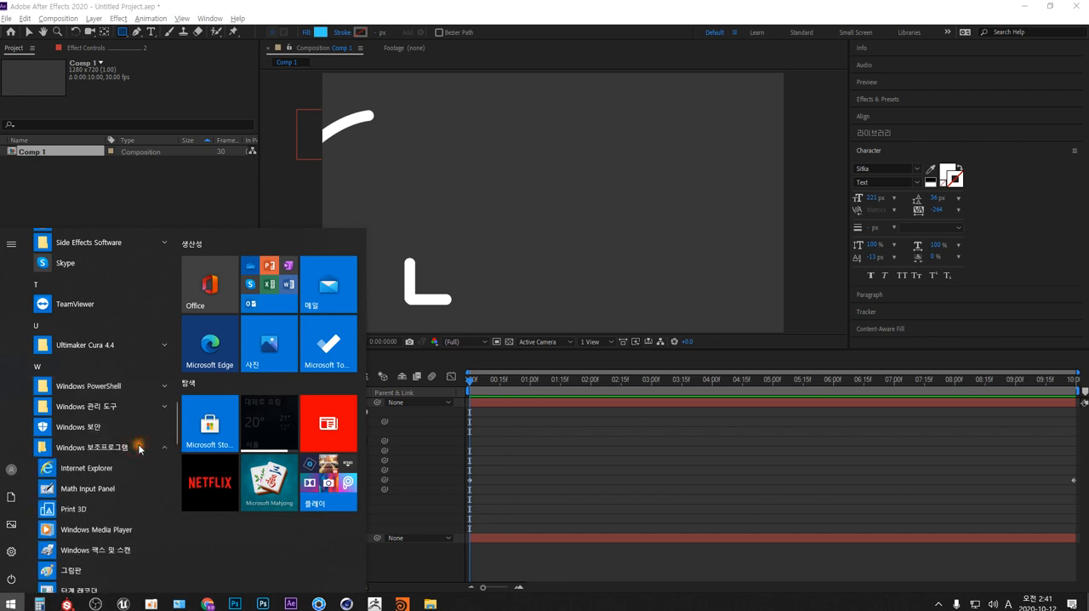
pyautogui.scroll(-3, 139, 445)
pyautogui.scroll(-3, 138, 444)
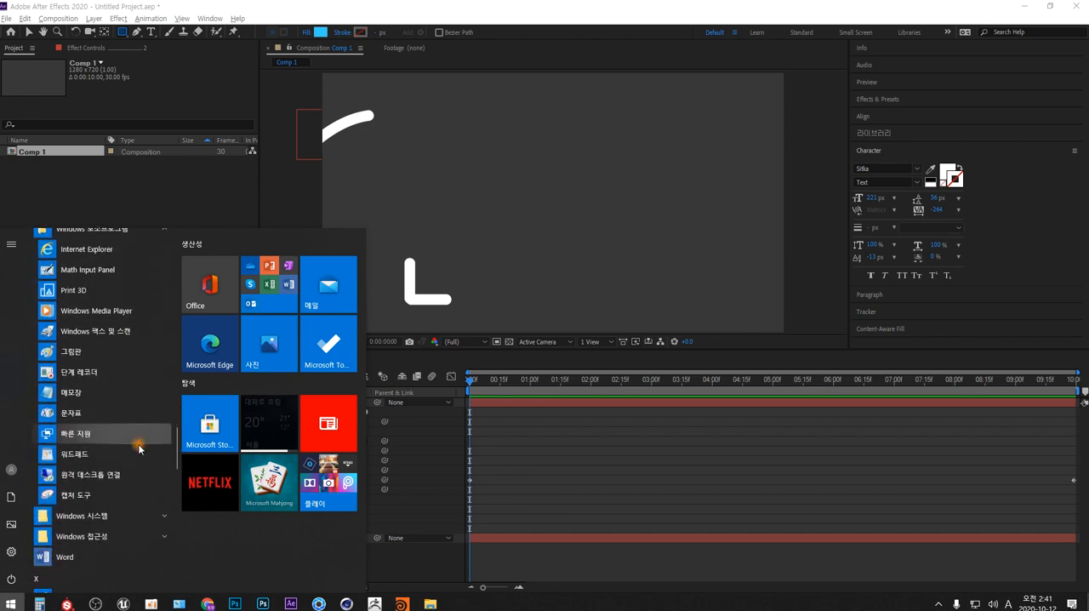
pyautogui.click(99, 414)
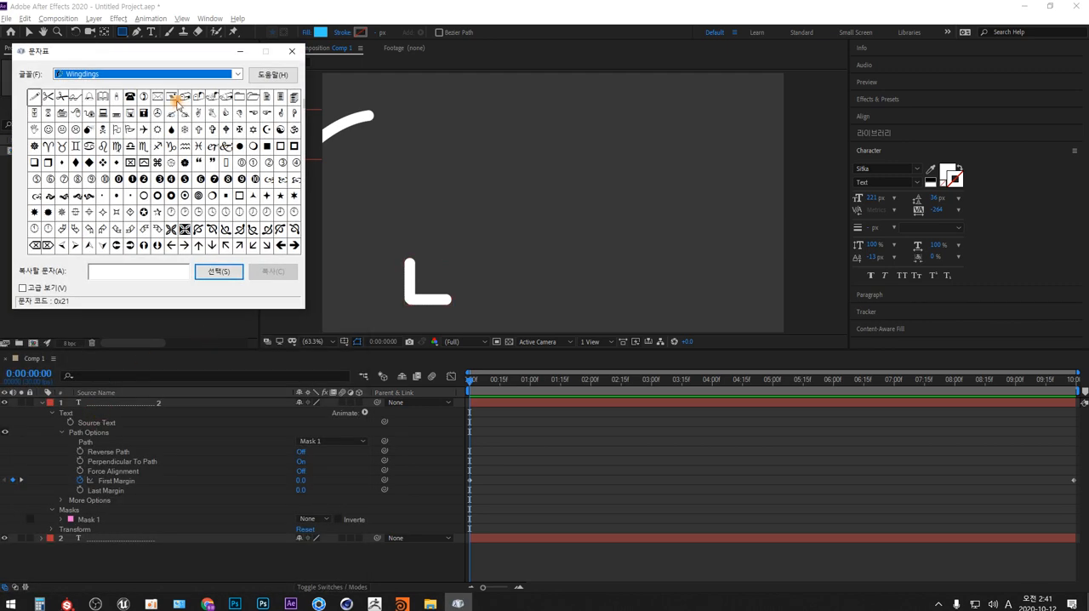
pyautogui.moveTo(160, 52); pyautogui.dragTo(513, 119)
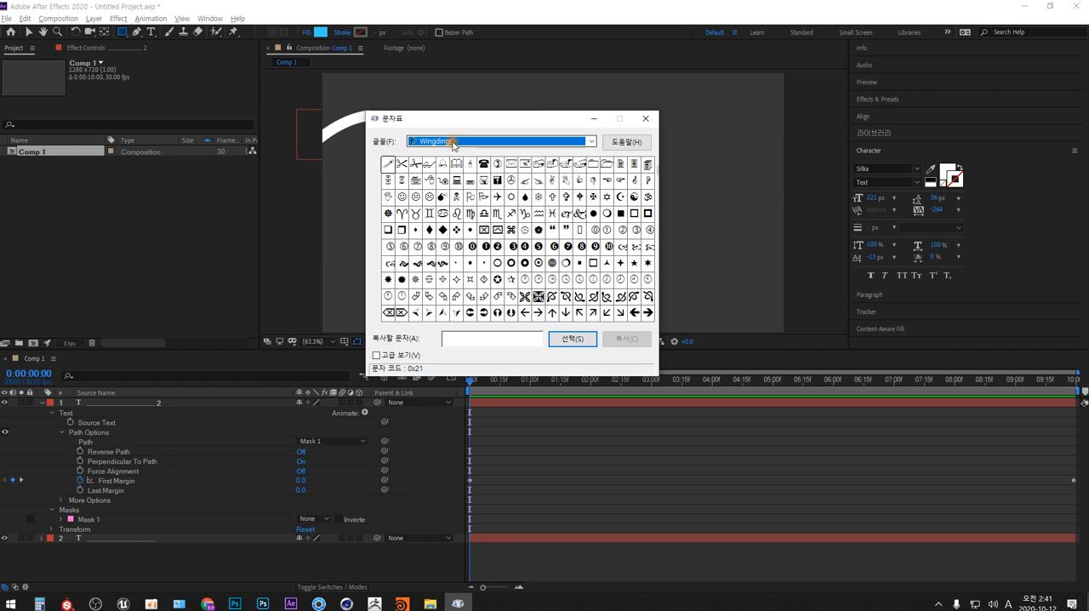
# - Display the Webdings character set in Character Map
pyautogui.click(592, 141)
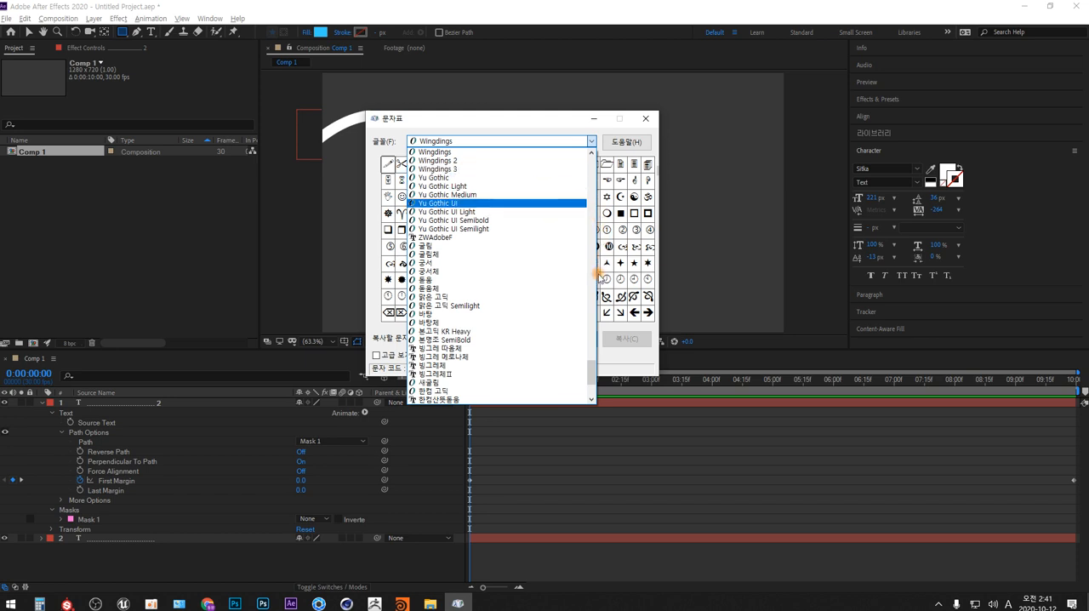
pyautogui.moveTo(591, 368)
pyautogui.mouseDown()
pyautogui.moveTo(592, 384)
pyautogui.moveTo(592, 362)
pyautogui.mouseUp()
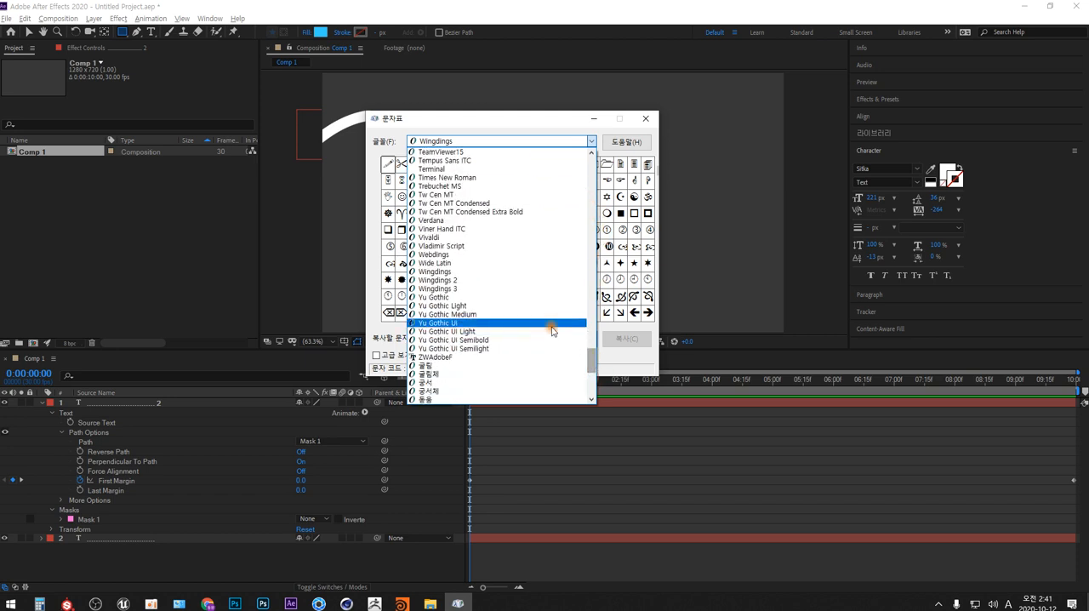
pyautogui.click(455, 253)
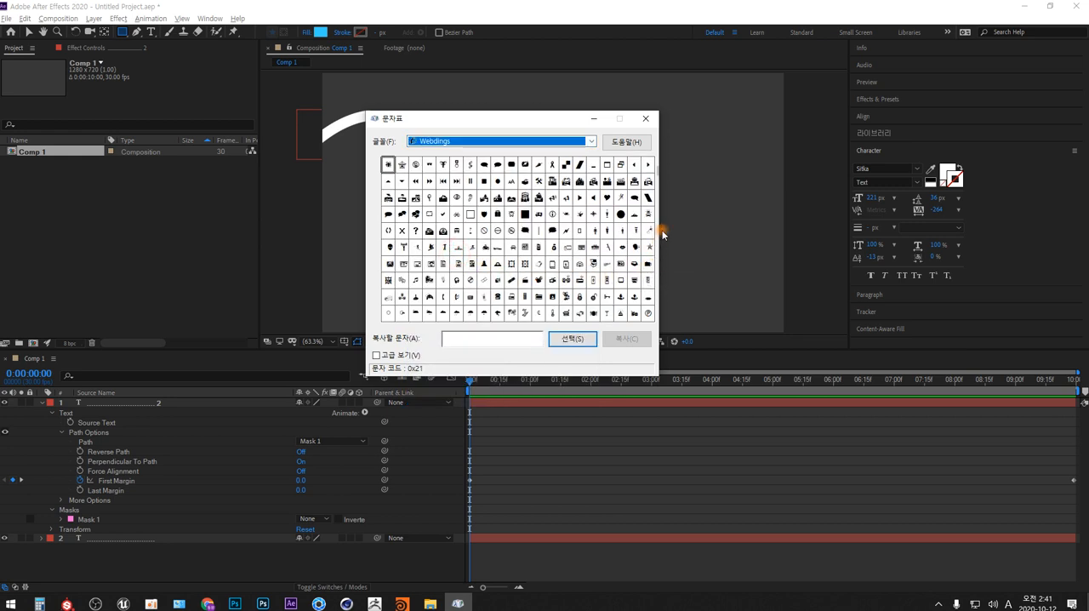
# - Display the Arial character set in Character Map to compare ordinary letters with the symbol fonts
pyautogui.click(592, 142)
pyautogui.click(593, 161)
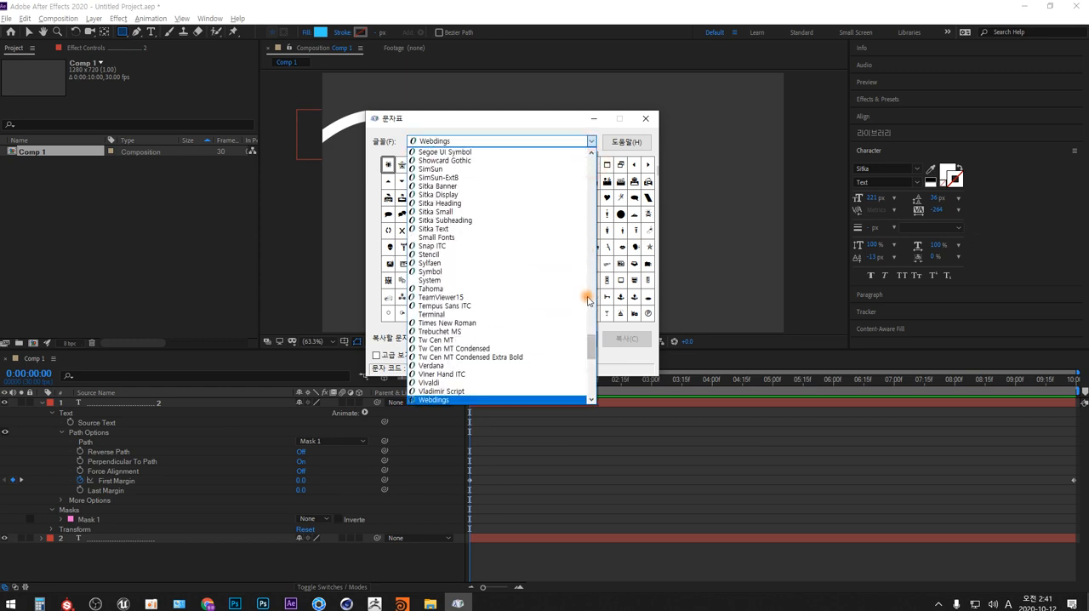
pyautogui.moveTo(592, 341); pyautogui.dragTo(593, 159)
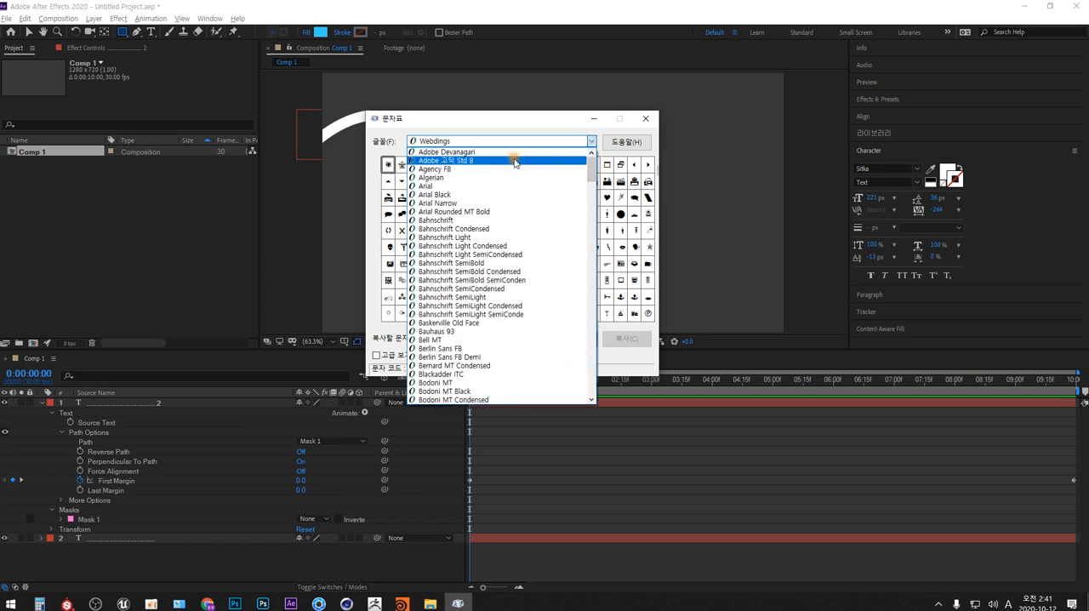
pyautogui.click(461, 187)
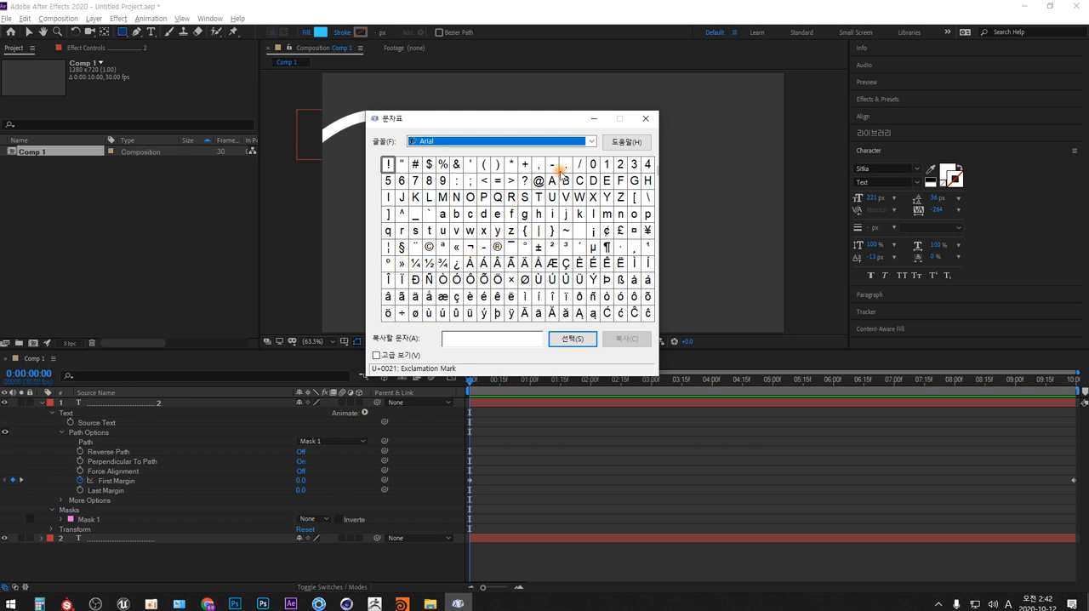
pyautogui.click(592, 141)
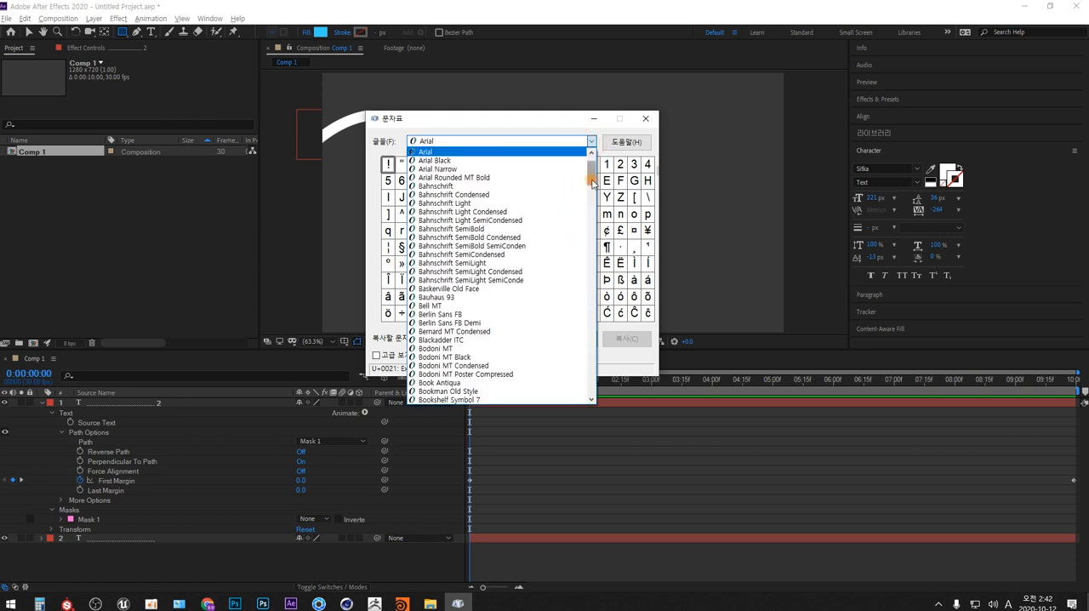
pyautogui.scroll(-20, 593, 153)
pyautogui.click(591, 143)
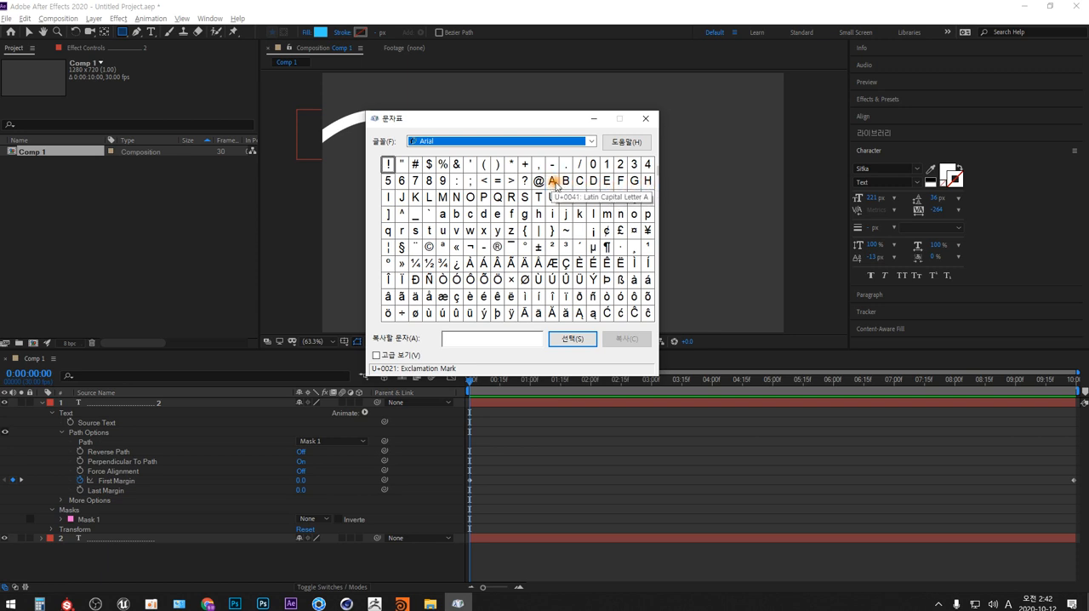
# - Set the Character Map font back to Wingdings
pyautogui.click(590, 141)
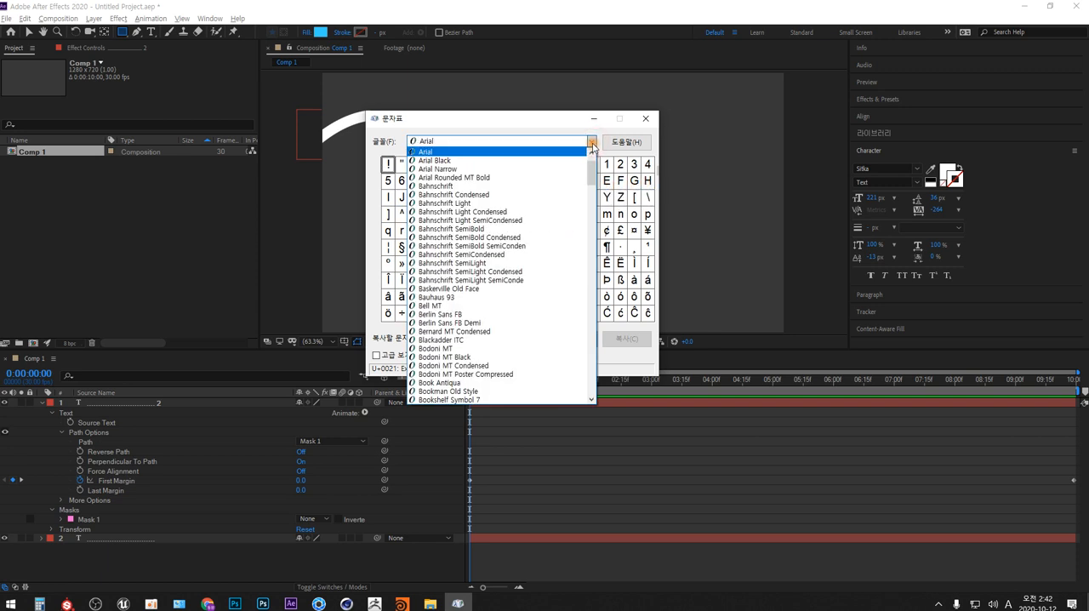
pyautogui.scroll(-20, 586, 287)
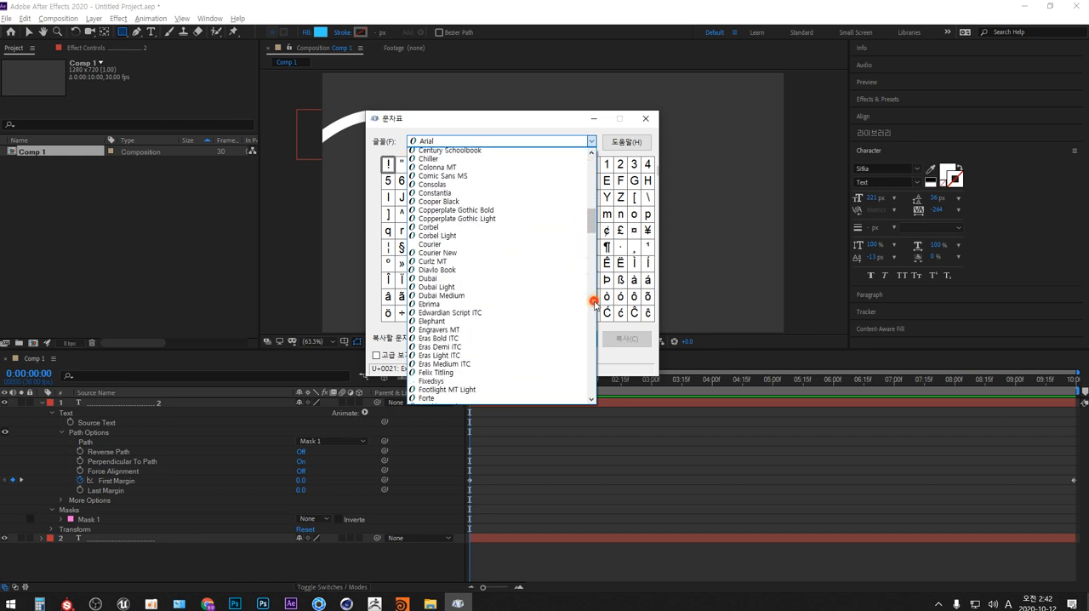
pyautogui.scroll(-10, 595, 304)
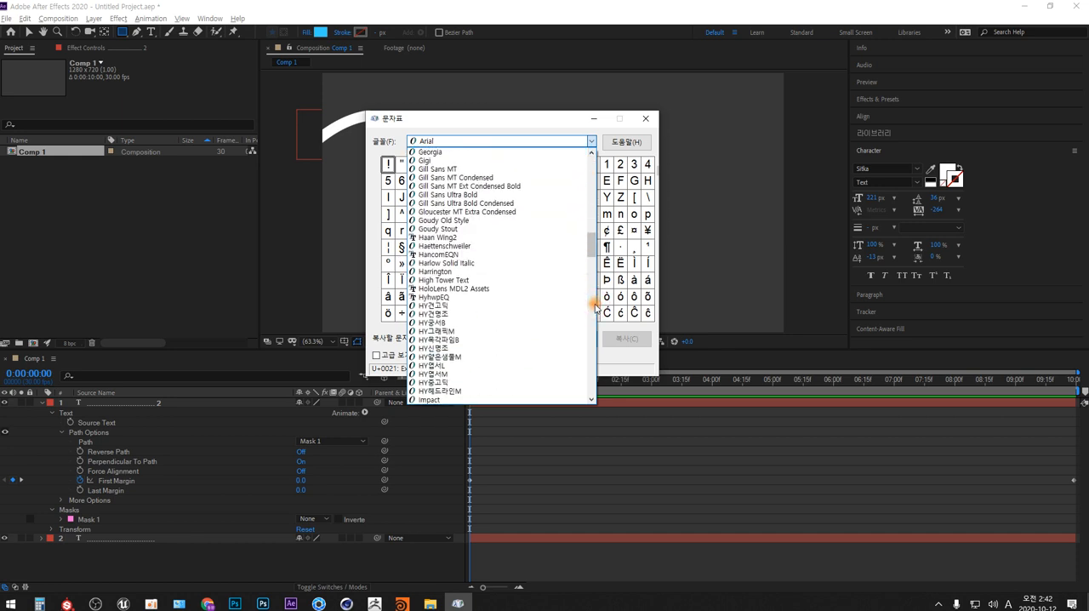
pyautogui.scroll(-20, 595, 304)
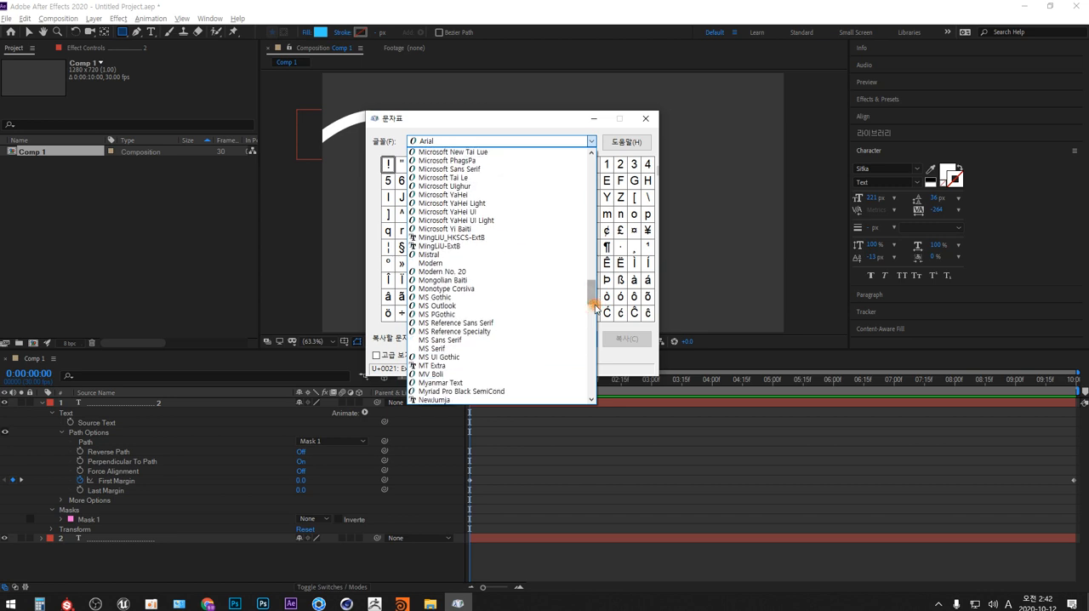
pyautogui.scroll(-10, 594, 305)
pyautogui.scroll(-10, 592, 327)
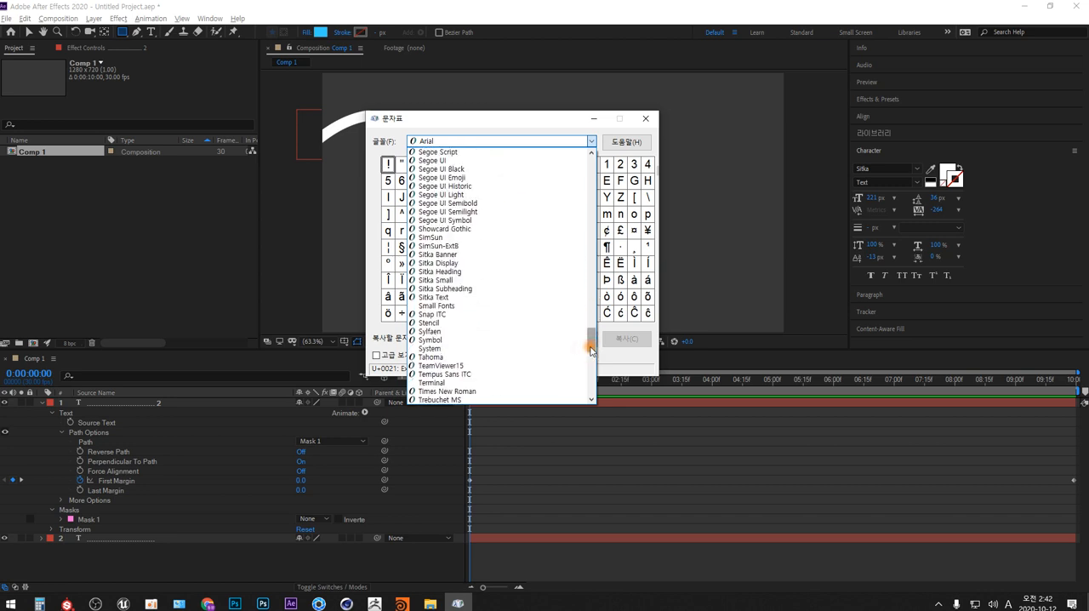
pyautogui.moveTo(592, 349); pyautogui.dragTo(591, 364)
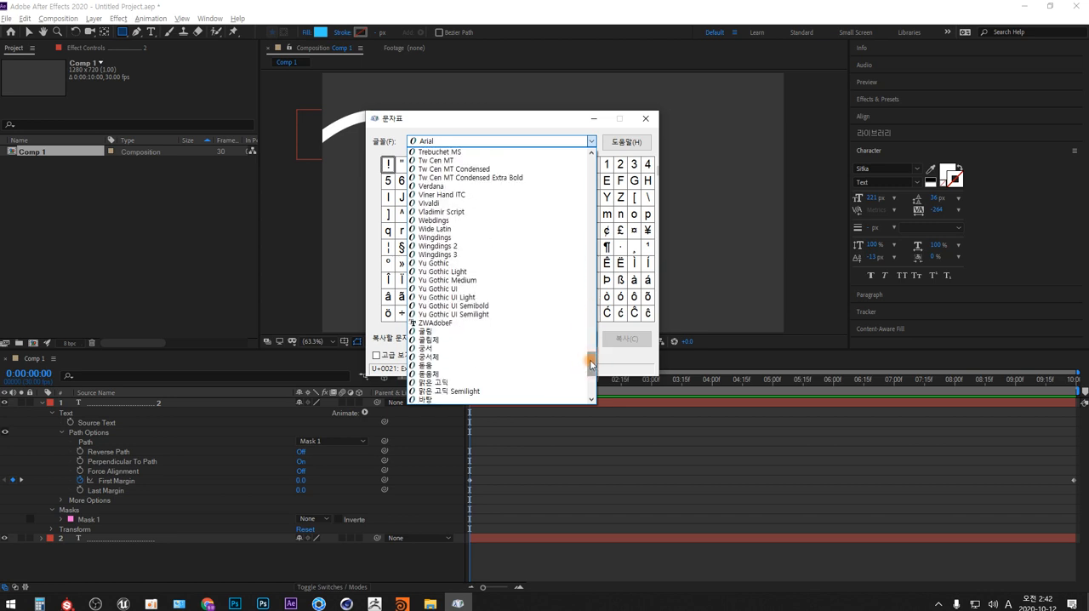
pyautogui.click(449, 239)
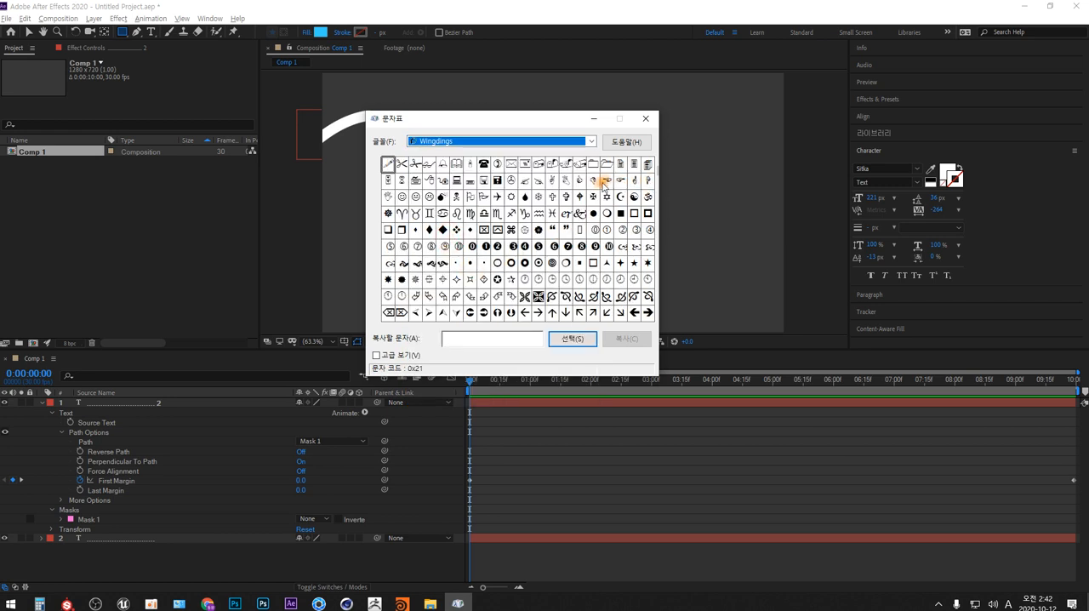
# - Pick the victory-hand symbol in Wingdings, copy it to the clipboard, and minimize Character Map
pyautogui.click(553, 180)
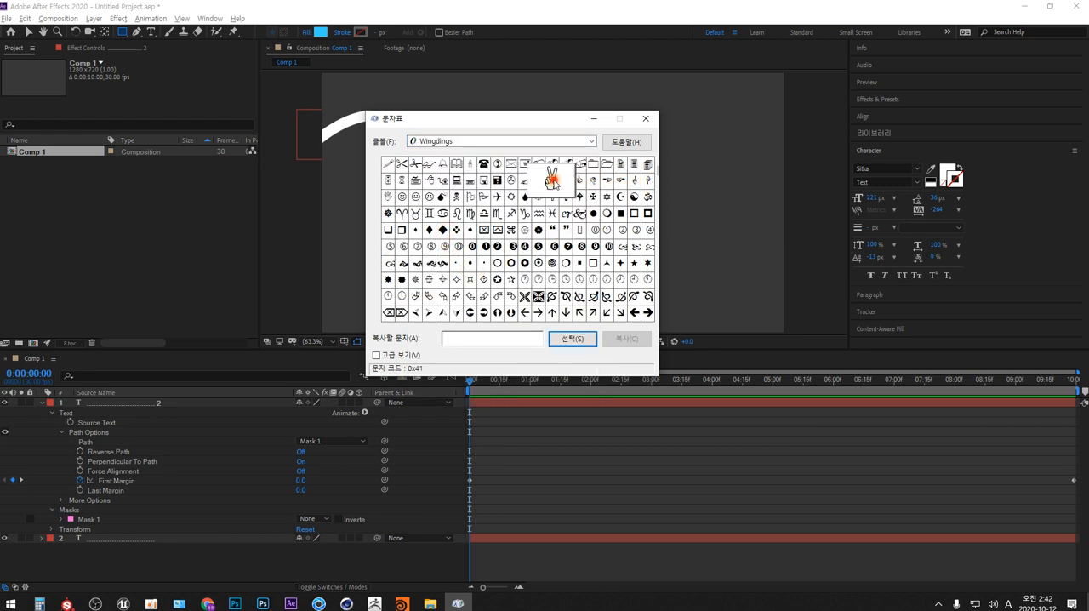
pyautogui.click(574, 340)
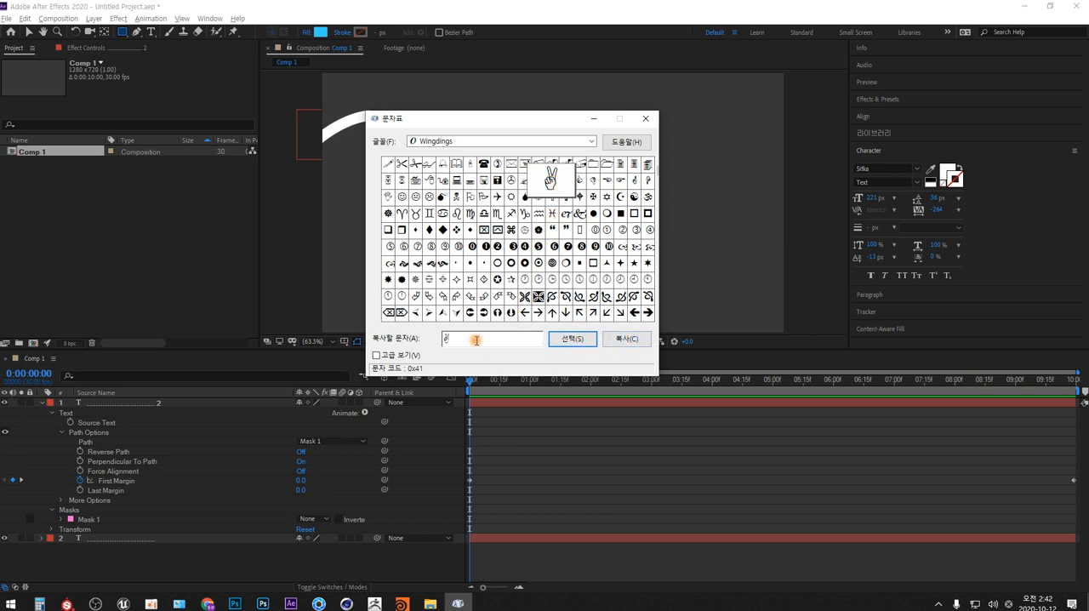
pyautogui.moveTo(468, 339); pyautogui.dragTo(435, 345)
pyautogui.click(628, 340)
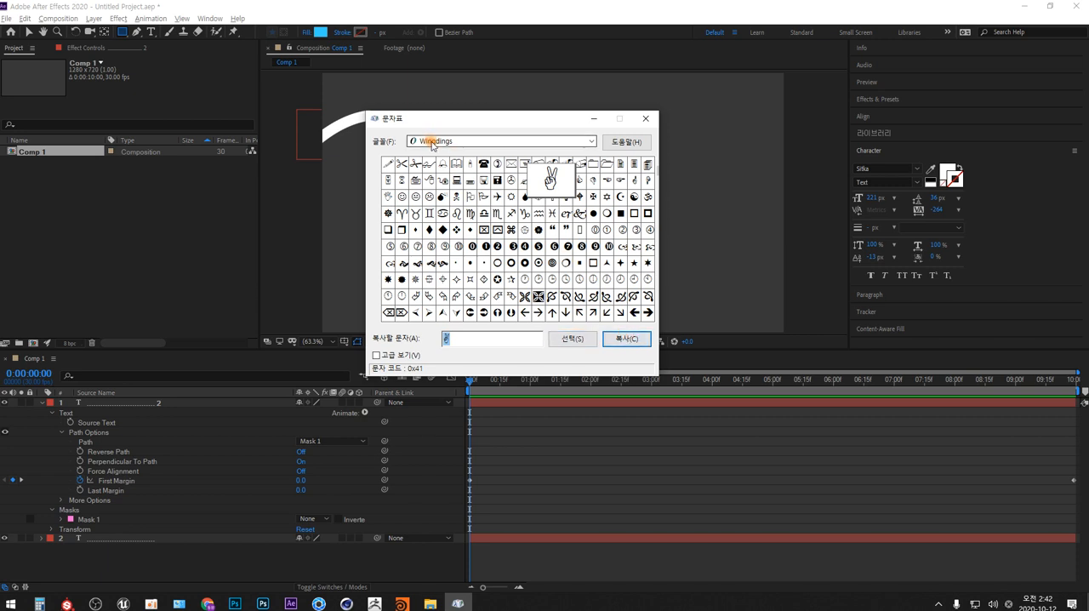
pyautogui.click(551, 179)
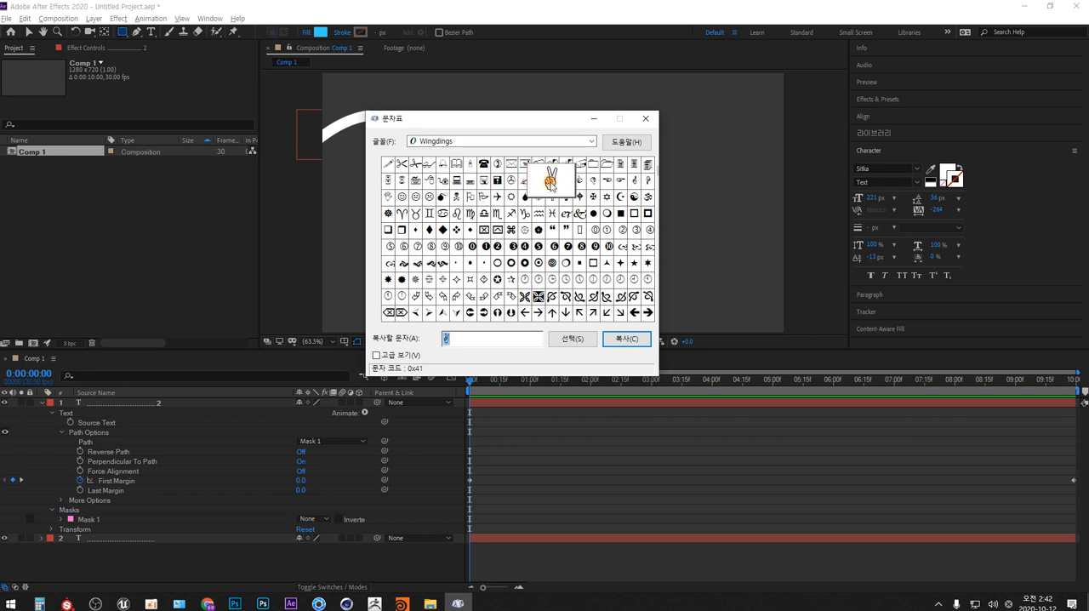
pyautogui.click(595, 118)
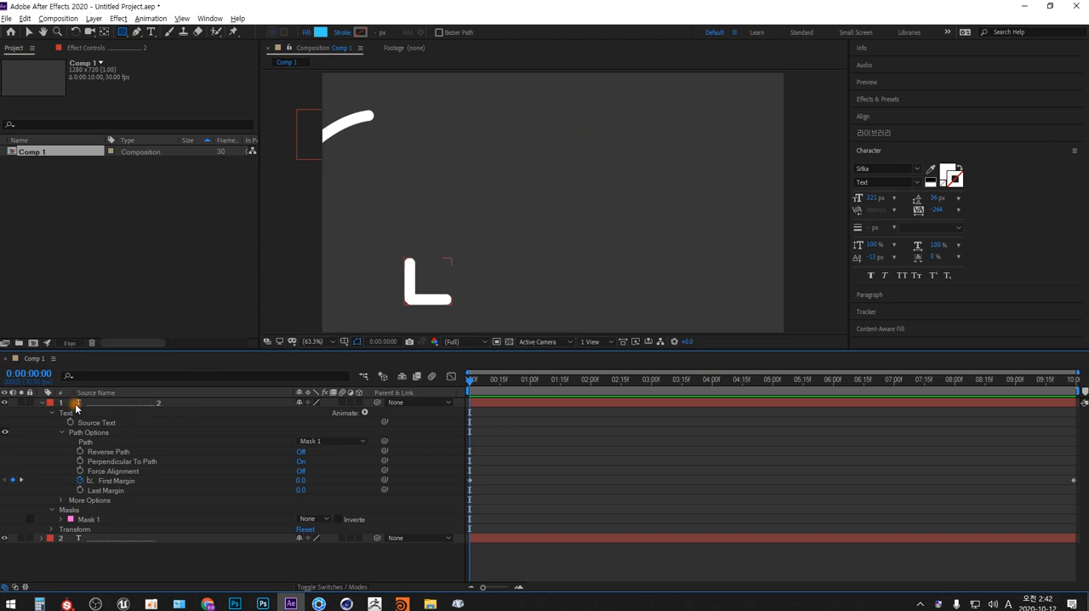
# - Back in After Effects, collapse the duplicated text layer's properties and create a new text layer reading "A"
pyautogui.click(41, 402)
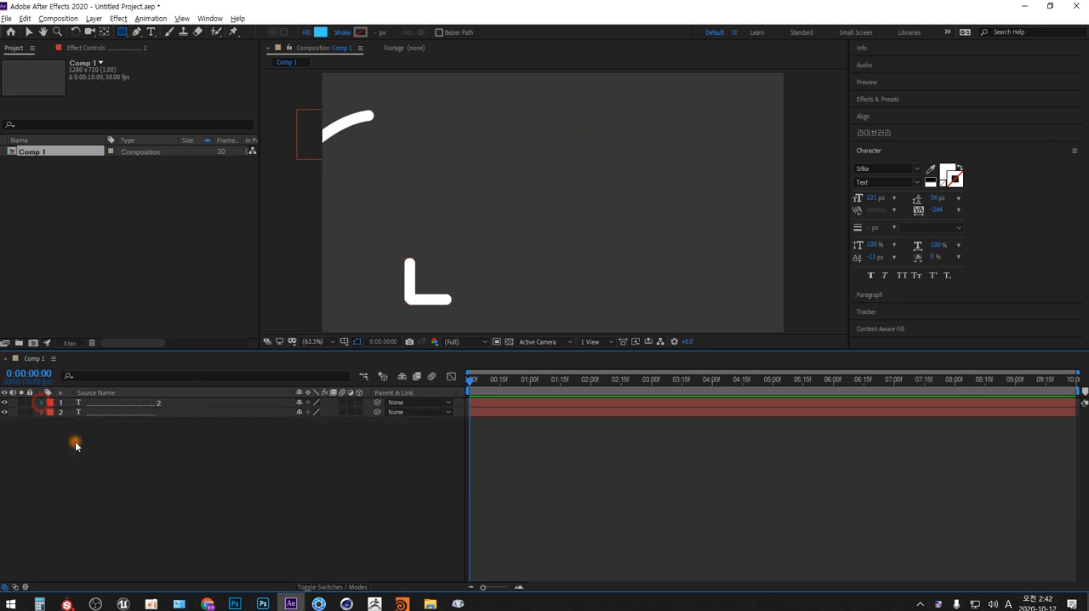
pyautogui.rightClick(152, 466)
pyautogui.moveTo(243, 342)
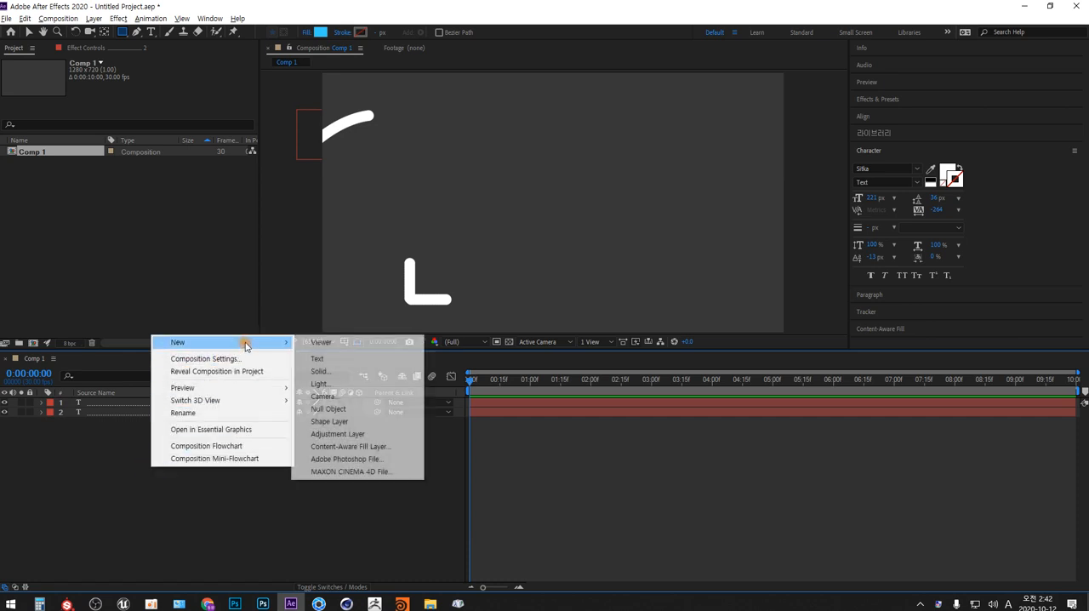
pyautogui.click(320, 358)
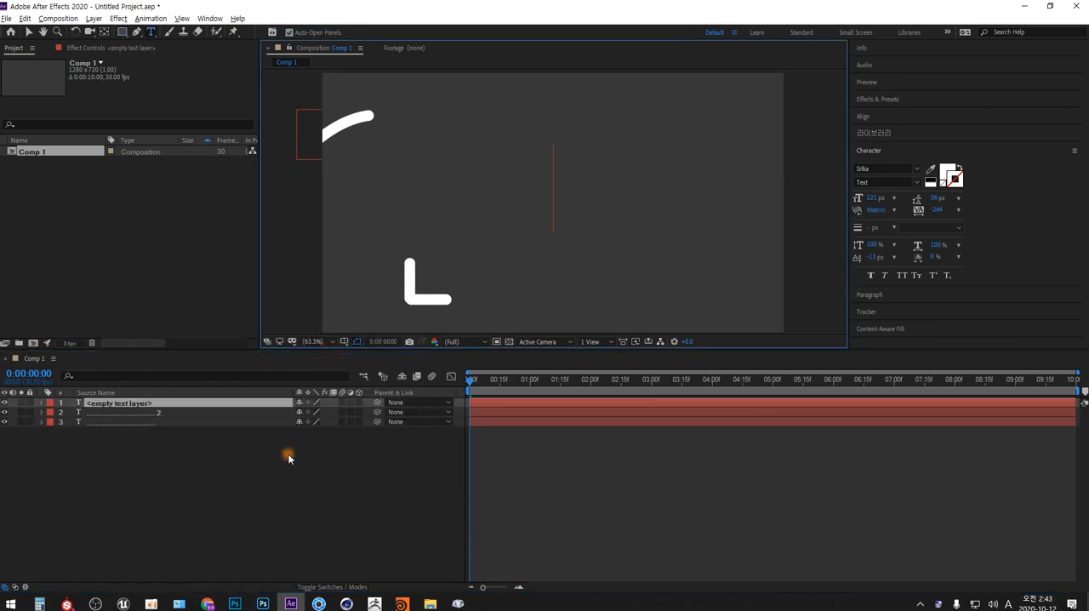
pyautogui.write('A')
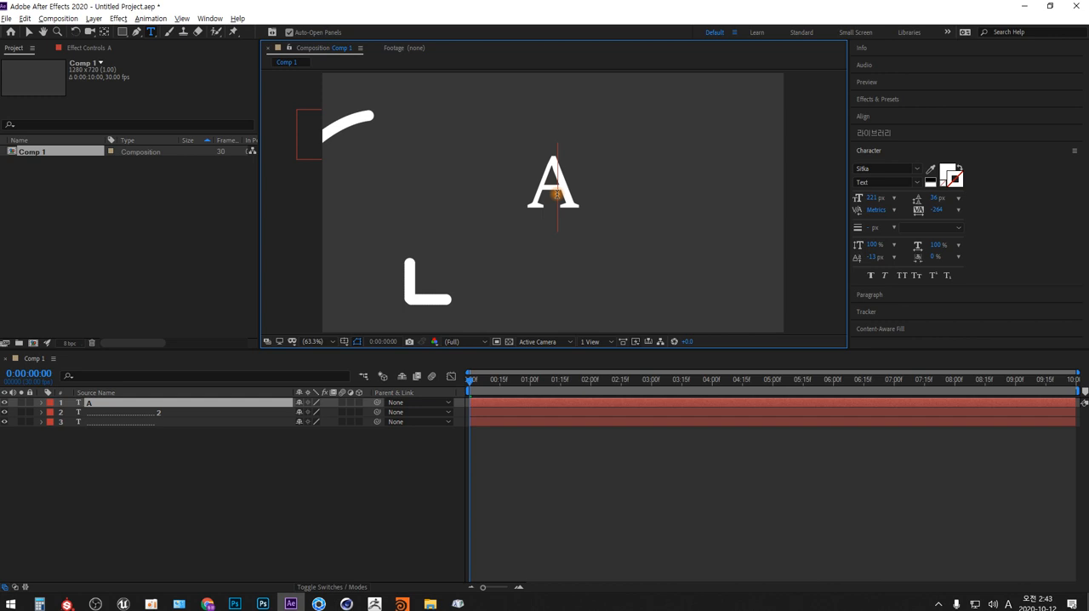
# - Change the font of the letter "A" to Wingdings so it displays as a victory hand
pyautogui.moveTo(542, 187); pyautogui.dragTo(568, 185)
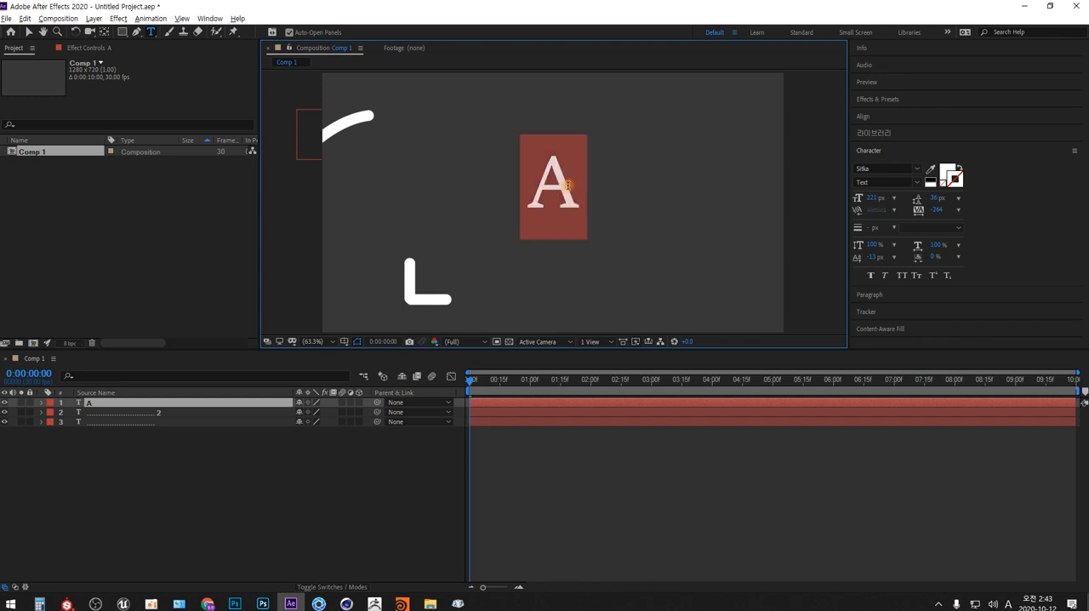
pyautogui.click(916, 169)
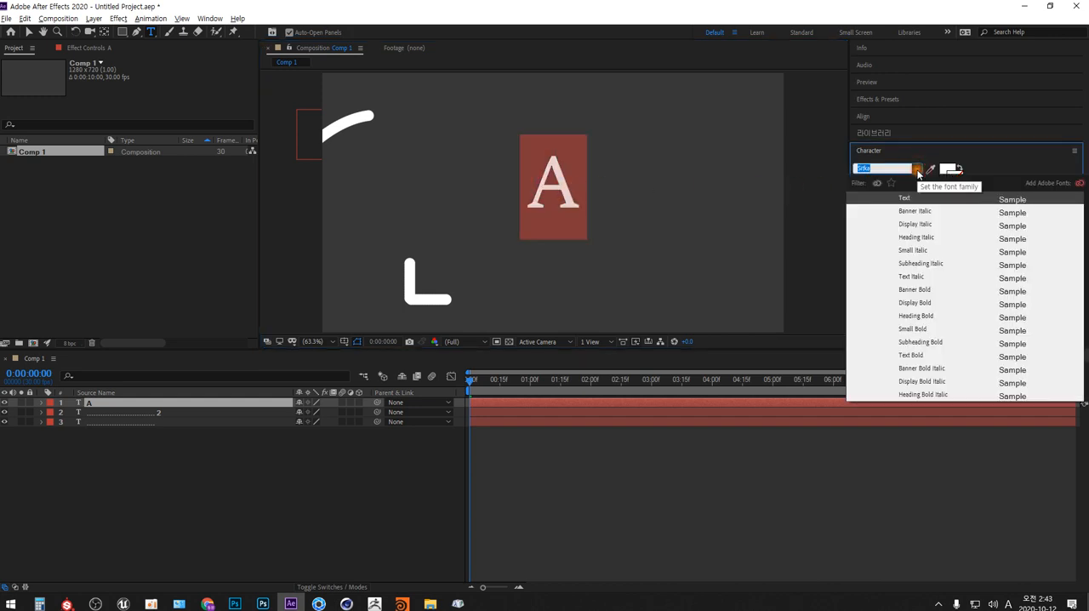
pyautogui.scroll(-10, 987, 324)
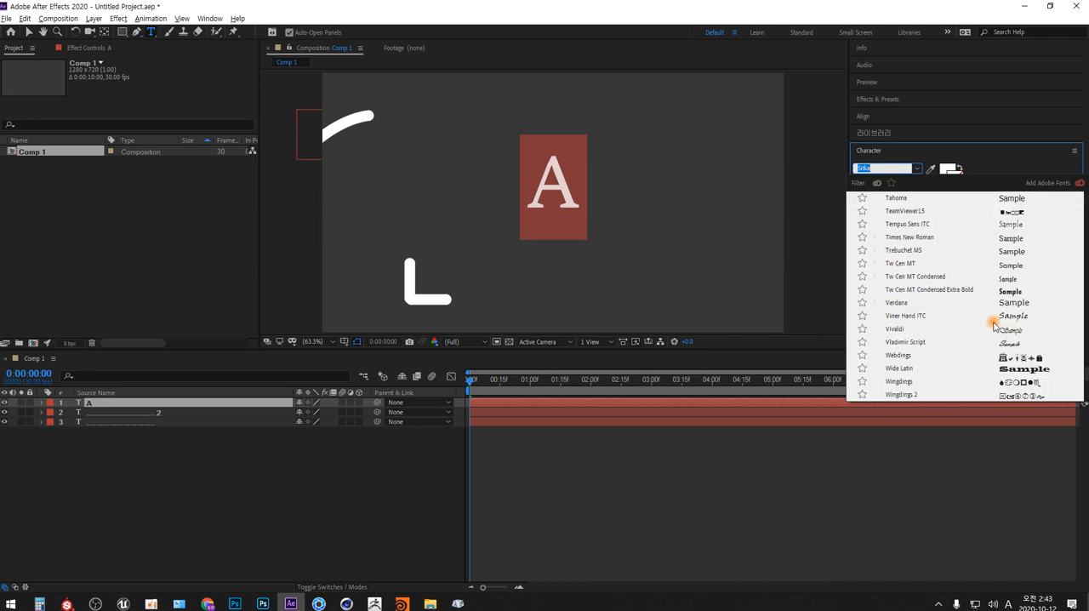
pyautogui.scroll(-1, 993, 325)
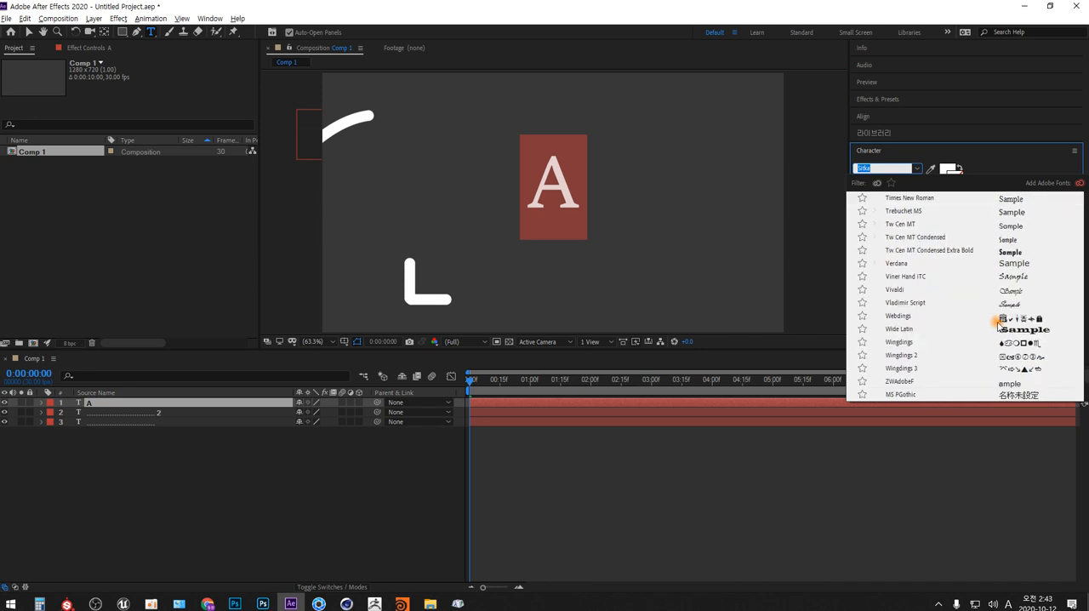
pyautogui.click(900, 342)
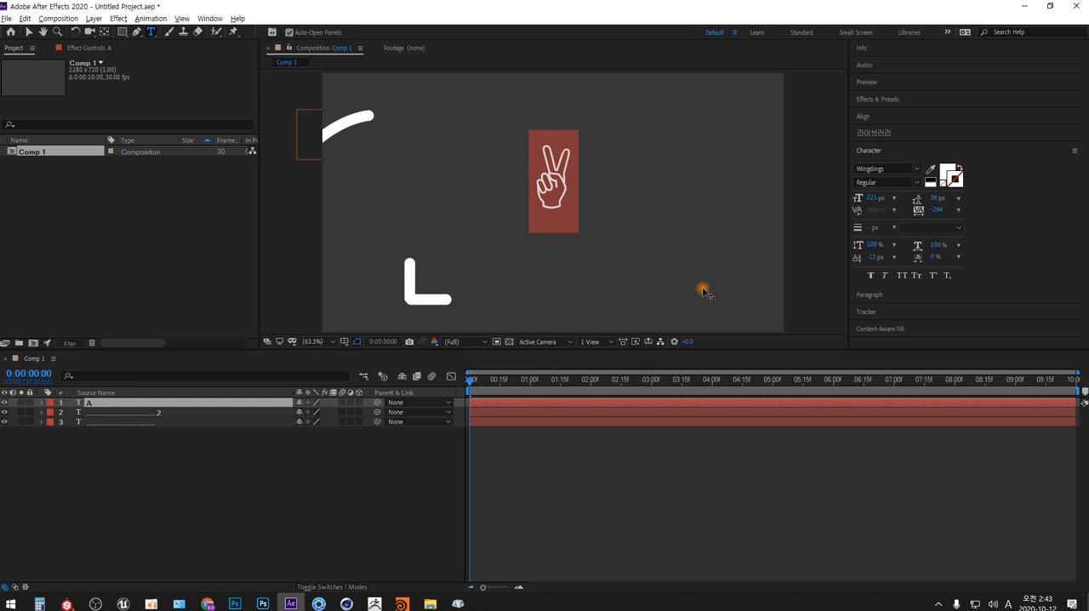
pyautogui.click(212, 460)
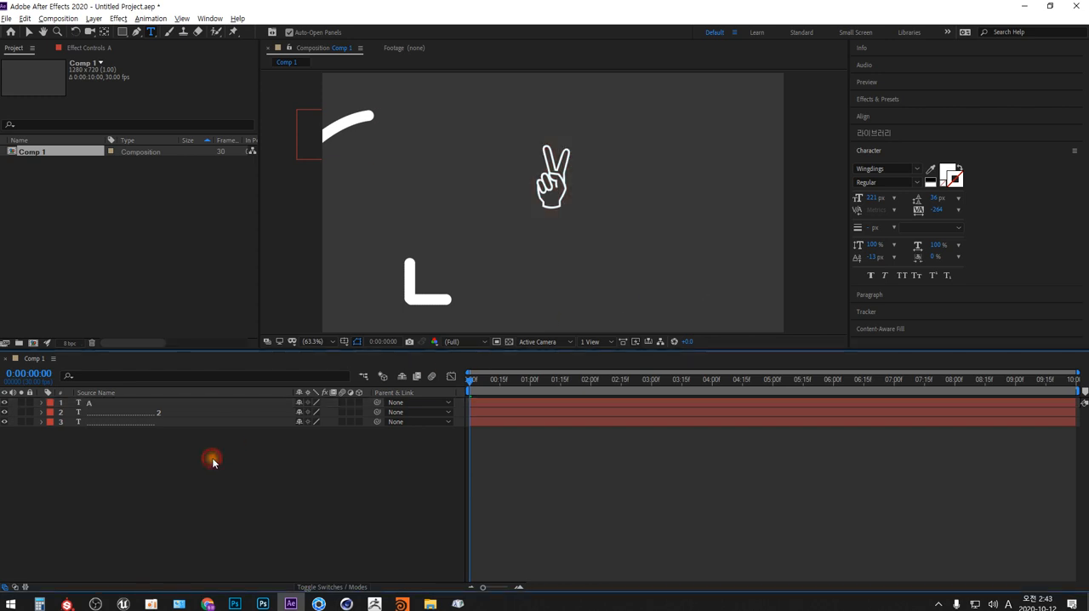
# - Extend the Wingdings text layer into a row of repeated "A" characters
pyautogui.click(88, 403)
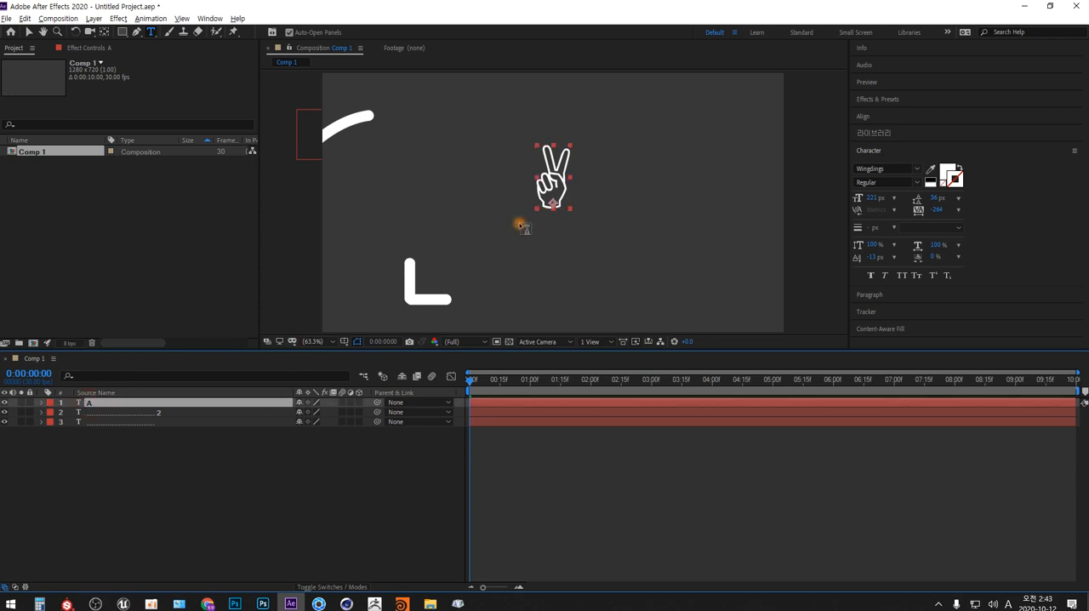
pyautogui.click(562, 208)
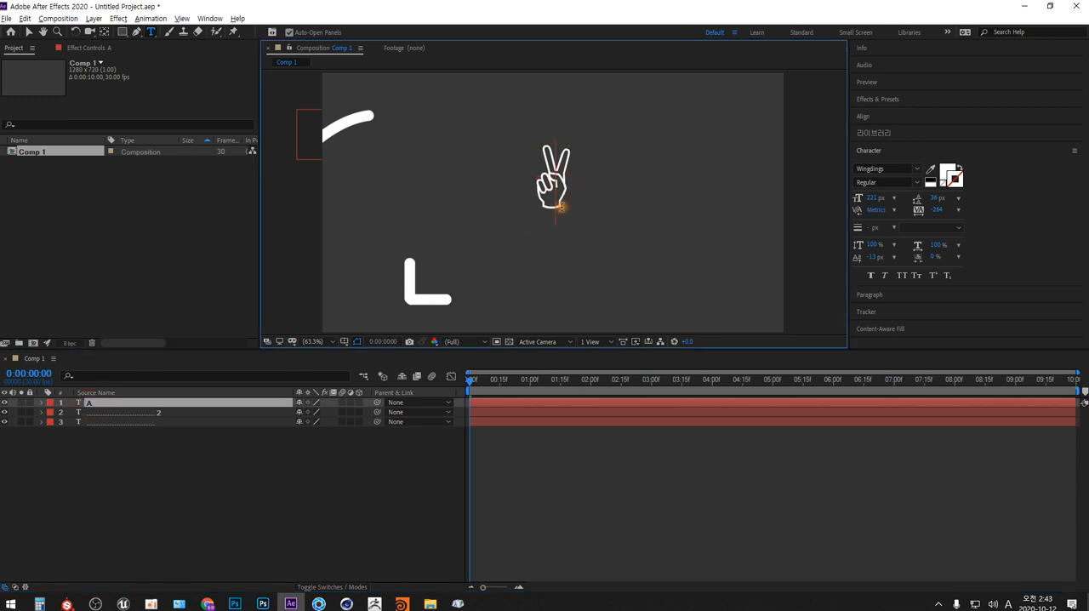
pyautogui.doubleClick(561, 207)
pyautogui.write('AAAAAAAAAAAA')
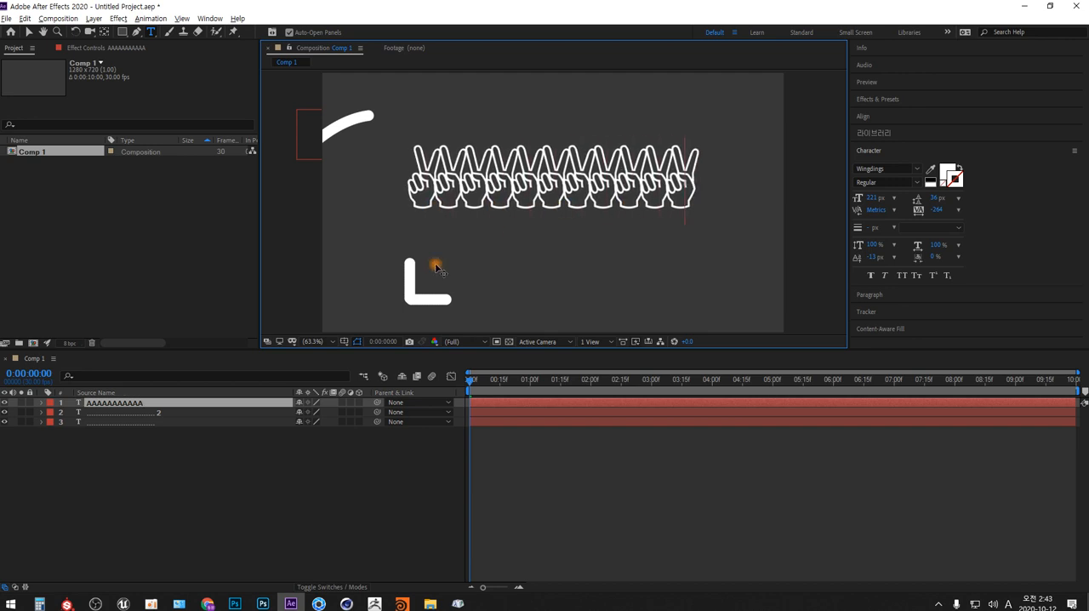
# - Draw a large, slightly tilted star mask on the Wingdings text layer with the Star tool
pyautogui.click(41, 402)
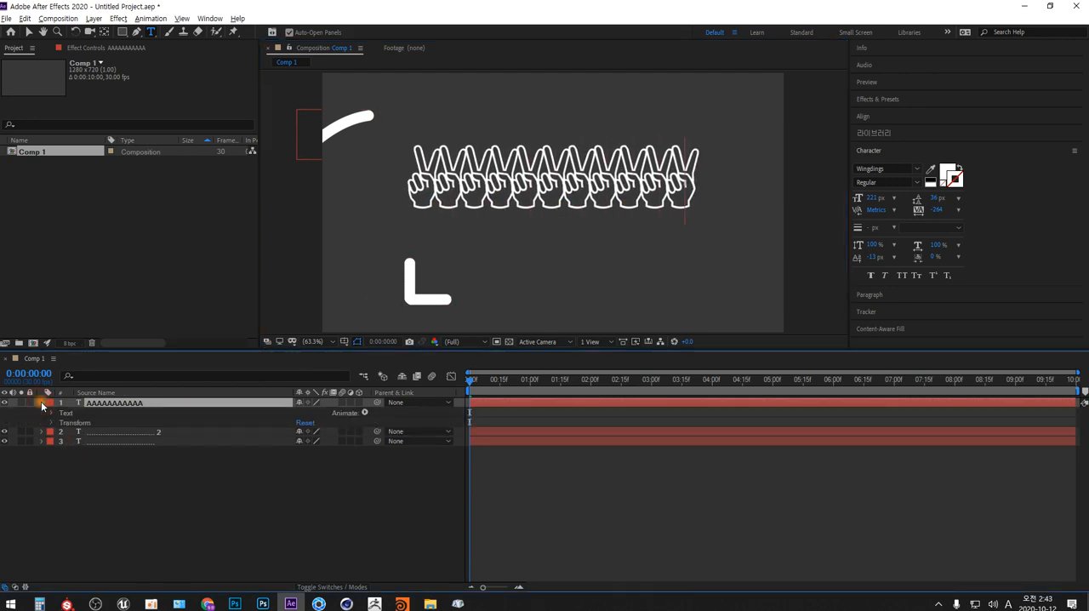
pyautogui.click(137, 404)
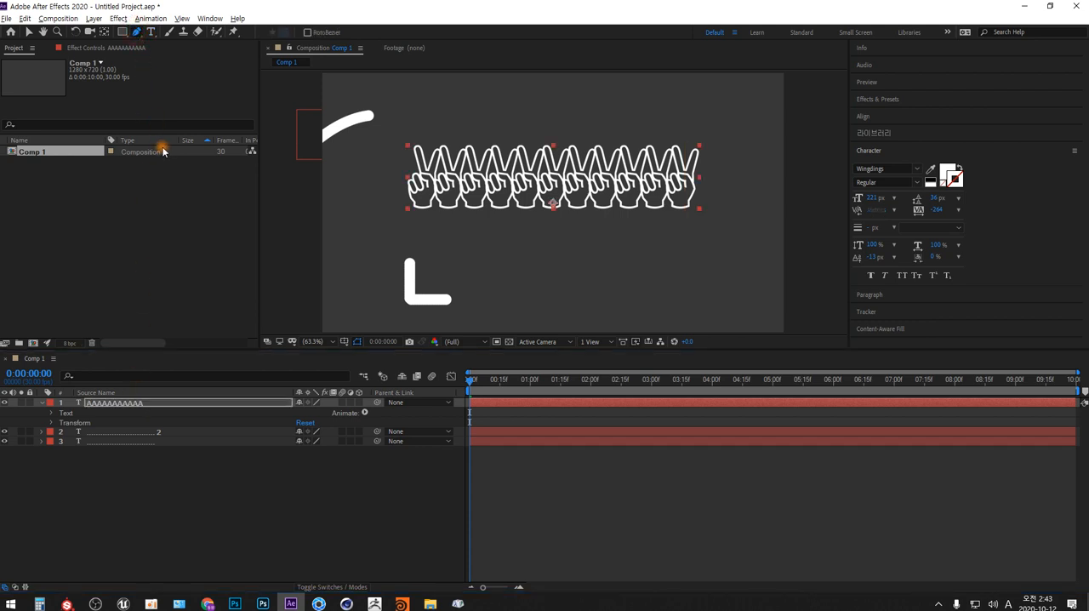
pyautogui.click(123, 33)
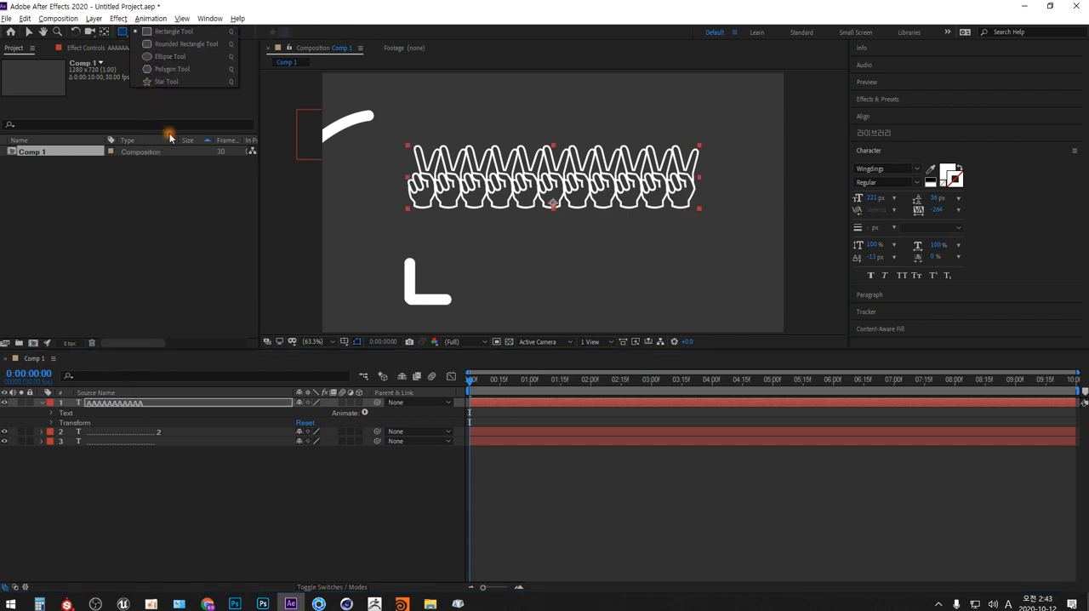
pyautogui.click(165, 81)
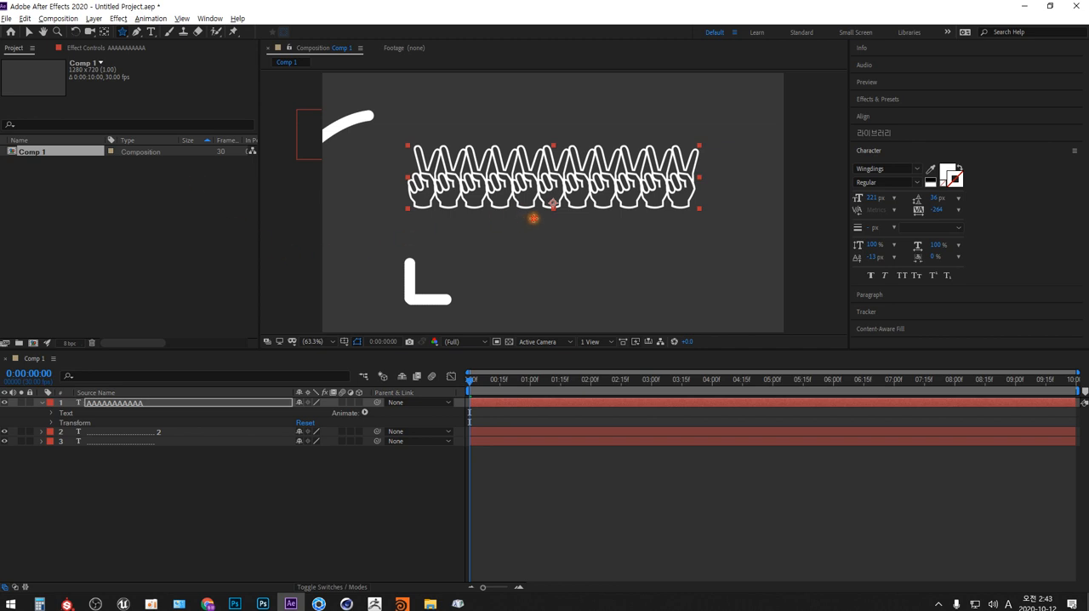
pyautogui.moveTo(534, 219); pyautogui.dragTo(458, 290)
pyautogui.moveTo(437, 301); pyautogui.dragTo(429, 306)
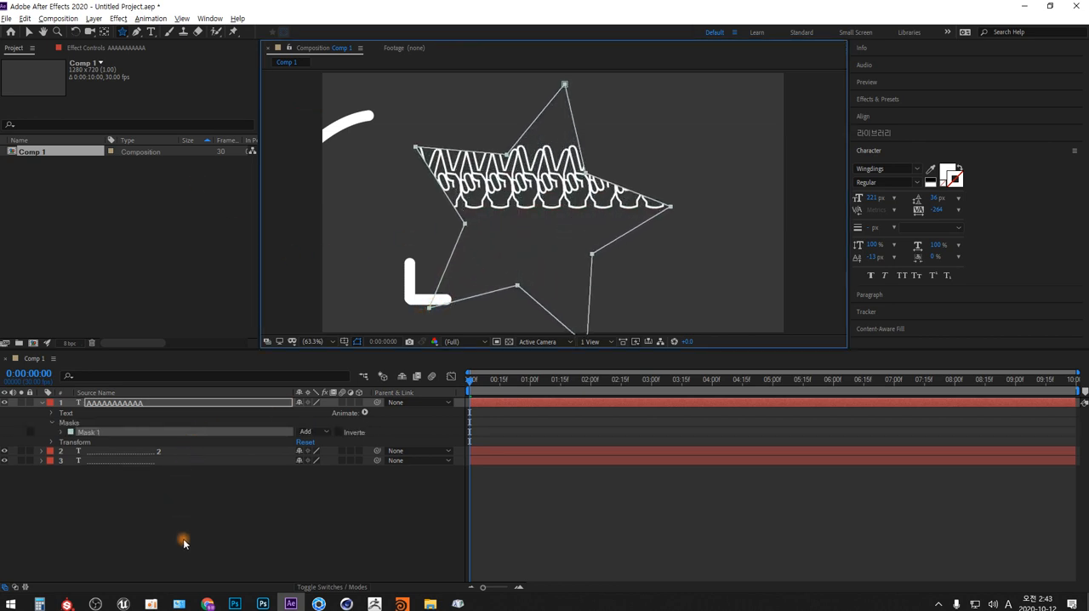
# - Set the Wingdings text layer's path option to Mask 1
pyautogui.click(52, 412)
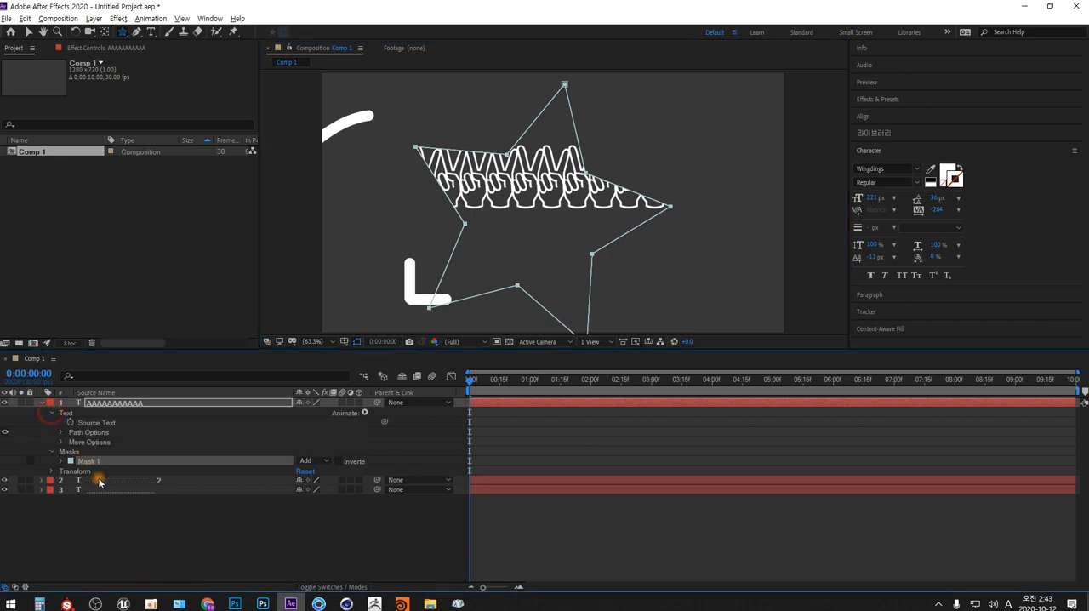
pyautogui.click(61, 433)
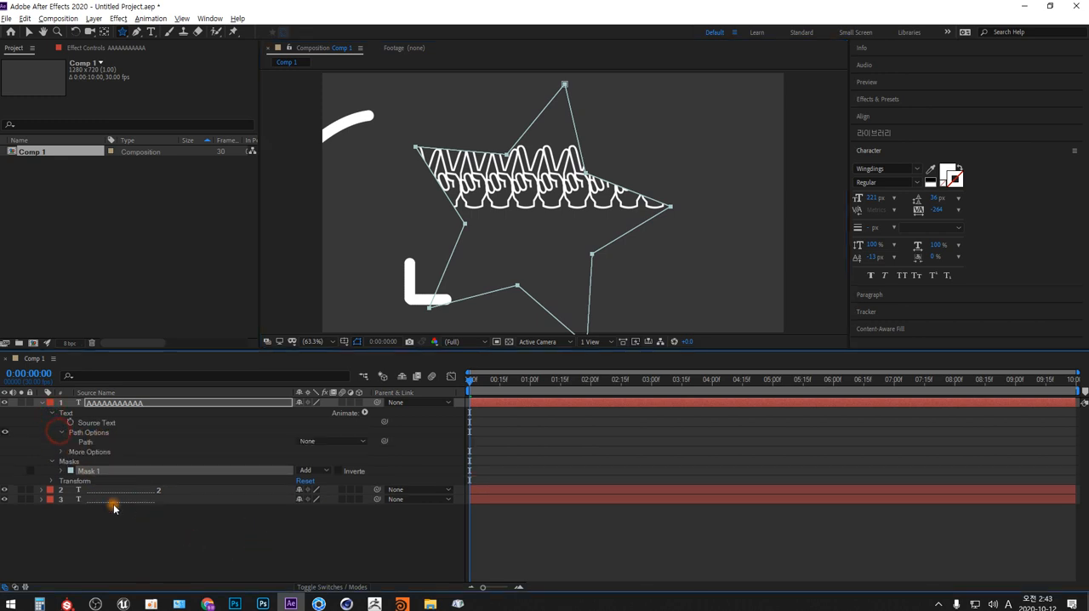
pyautogui.click(363, 440)
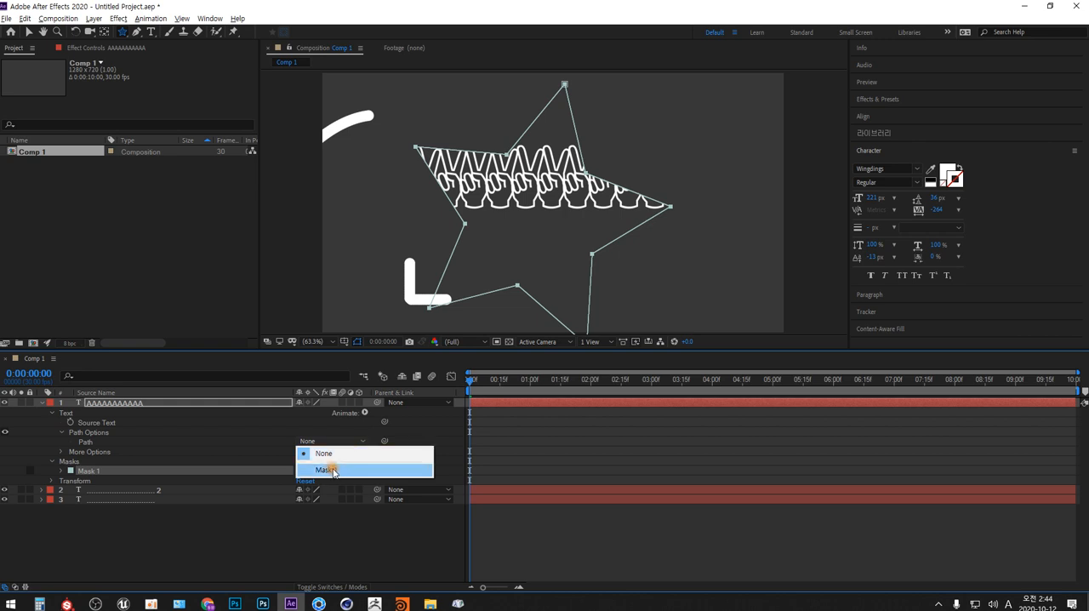
pyautogui.click(336, 467)
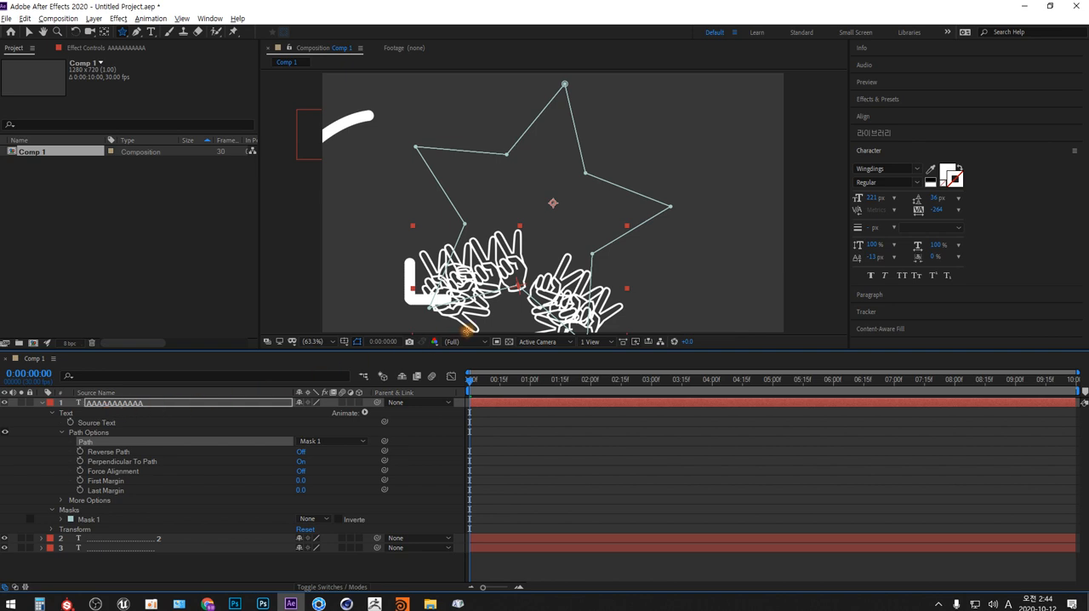
# - Select all the victory-hand characters and reduce their font size to 73 px
pyautogui.click(151, 31)
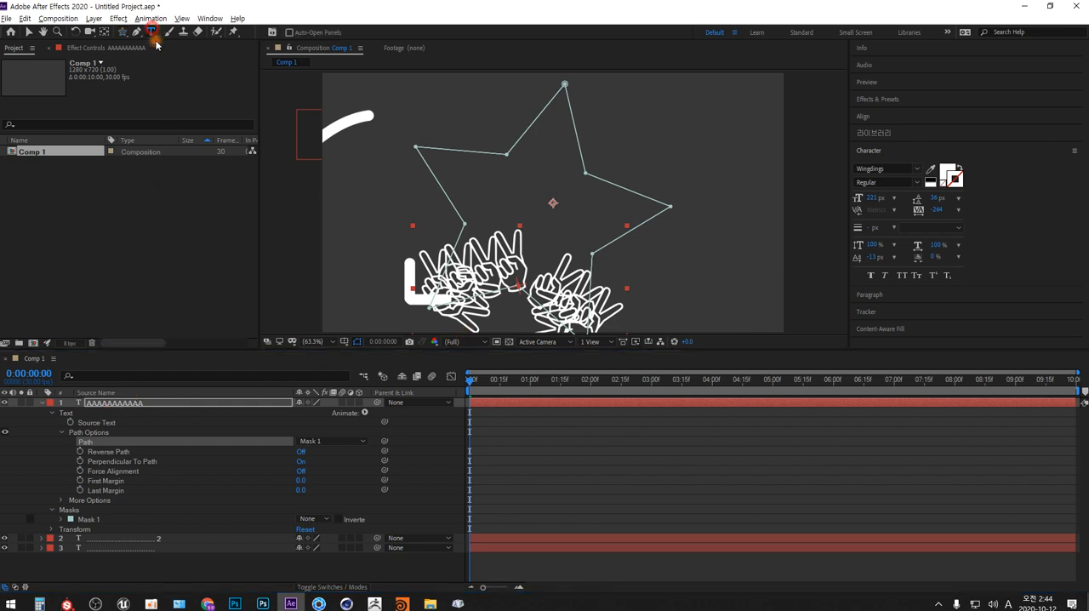
pyautogui.click(486, 277)
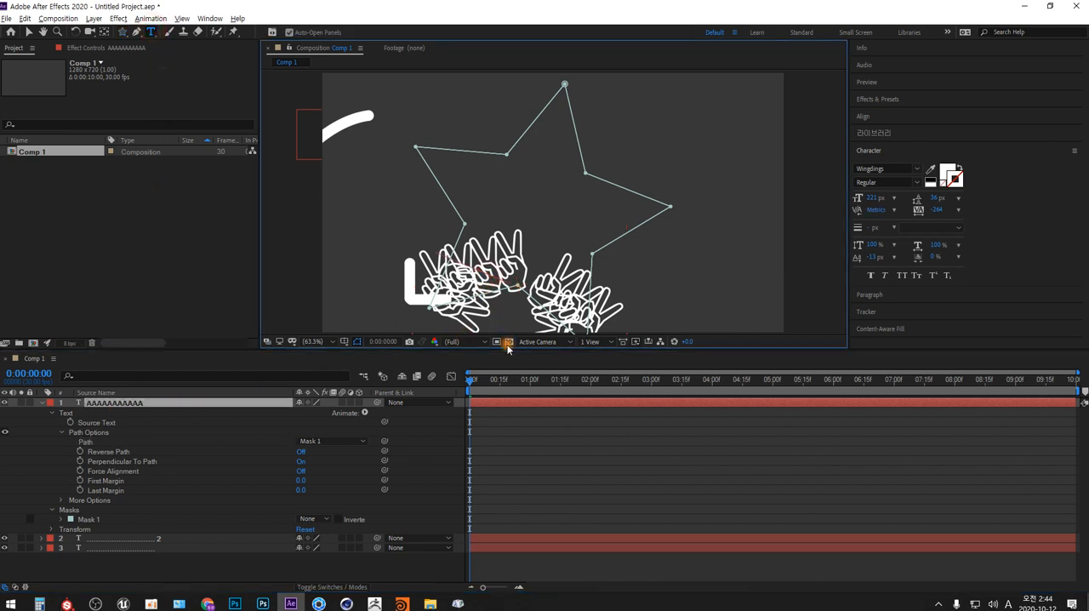
pyautogui.hotkey('ctrl', 'a')
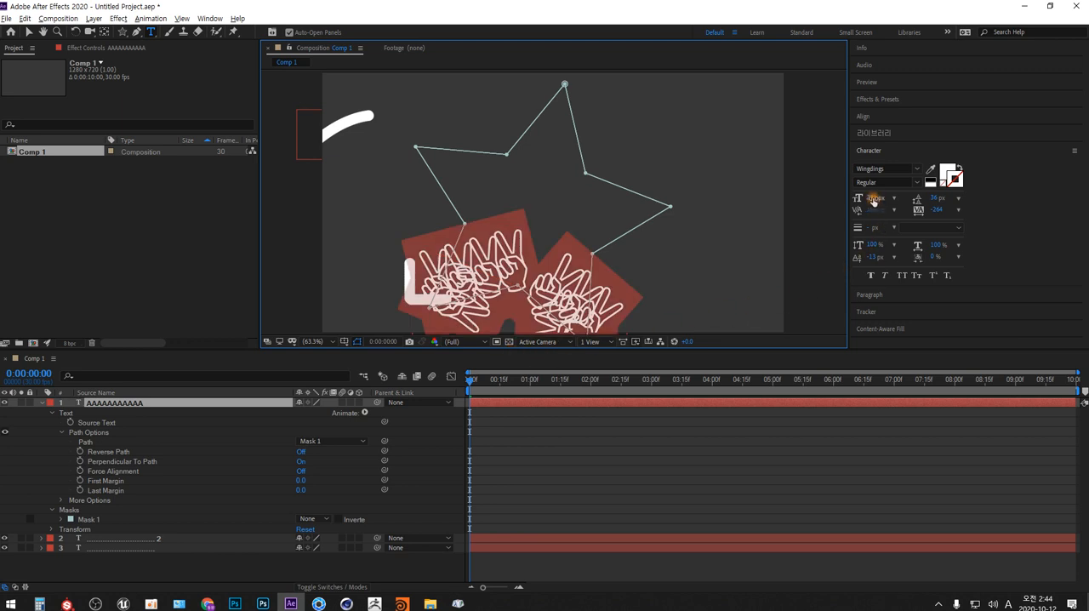
pyautogui.moveTo(872, 198); pyautogui.dragTo(800, 210)
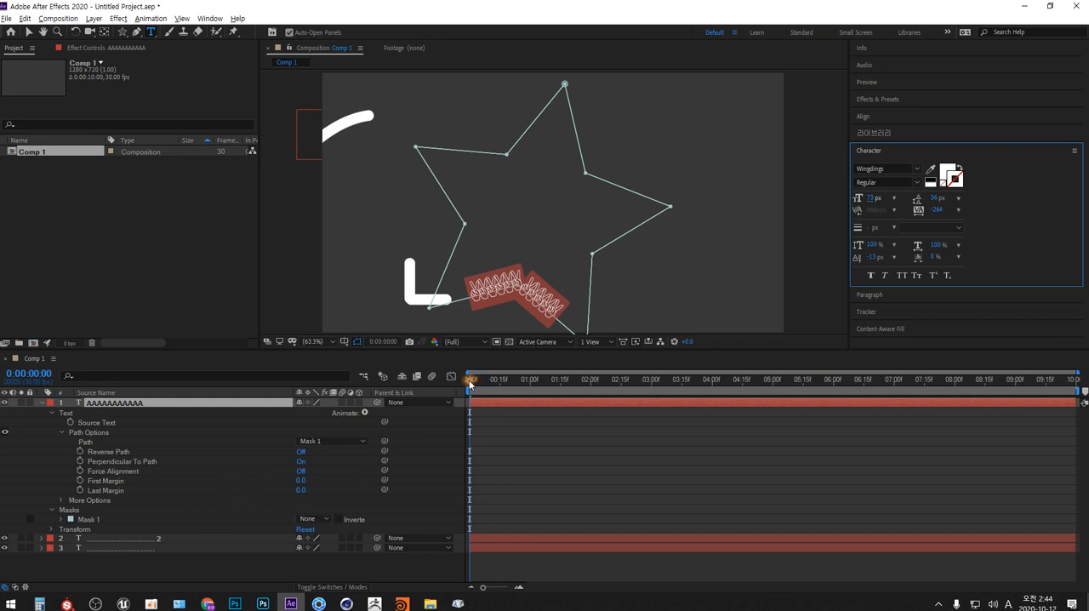
# - Keyframe the hand text's First Margin from 0.0 at the start to 1341.0 at 0:00:09:29, and scrub back to preview the motion
pyautogui.click(80, 480)
pyautogui.moveTo(473, 380); pyautogui.dragTo(1068, 382)
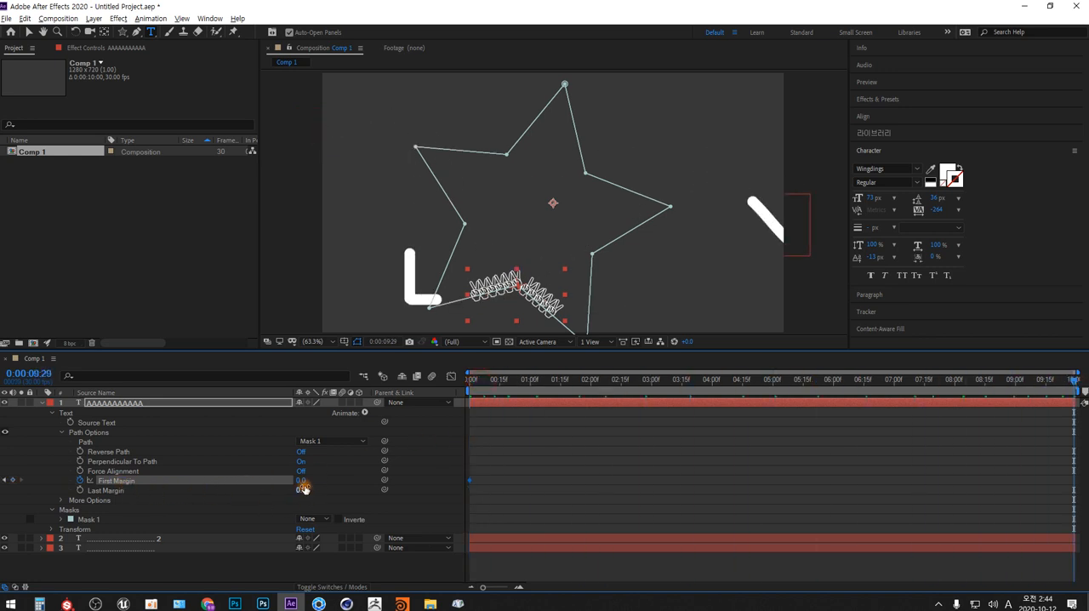
pyautogui.moveTo(302, 480); pyautogui.dragTo(1016, 431)
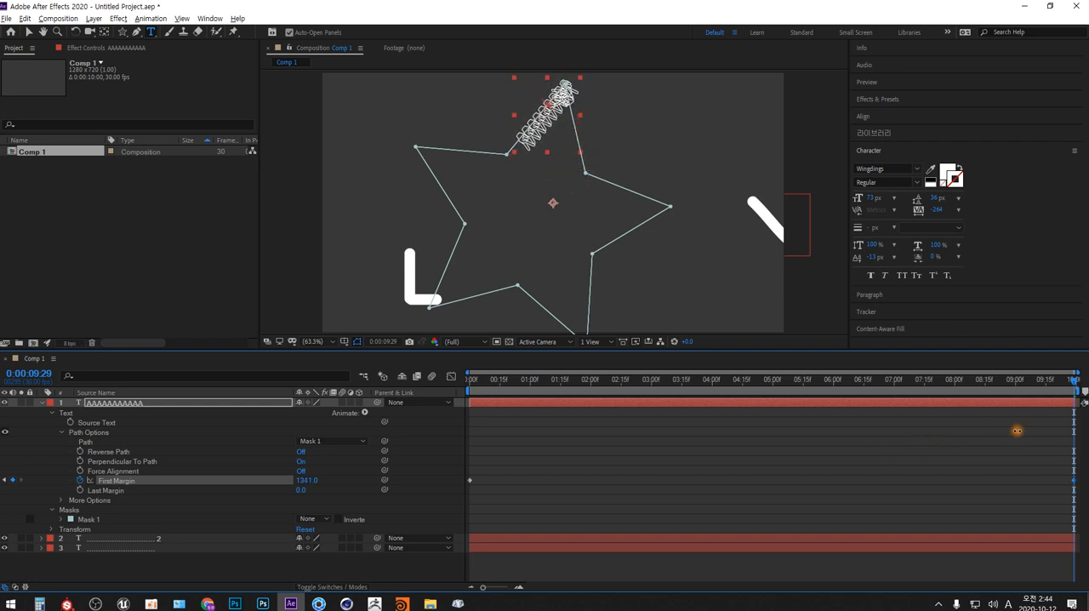
pyautogui.moveTo(1052, 393); pyautogui.dragTo(919, 380)
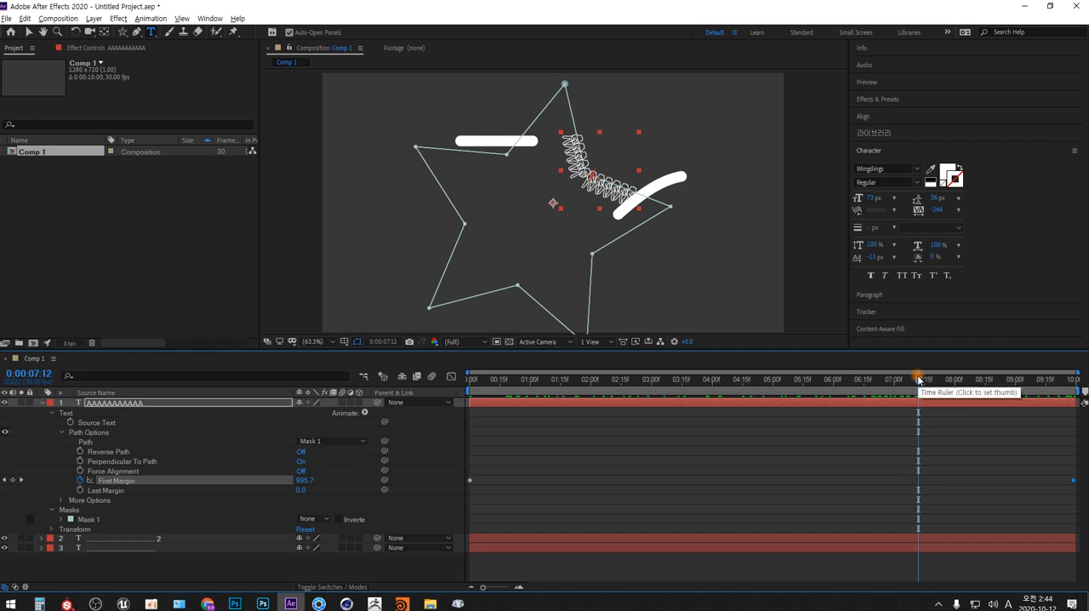
# - Switch to the Photoshop sketch document, clear the earlier drawings from the composition area, and deselect it
pyautogui.hotkey('alt', 'Tab')
pyautogui.hotkey('alt', 'Tab')
pyautogui.hotkey('alt', 'Tab')
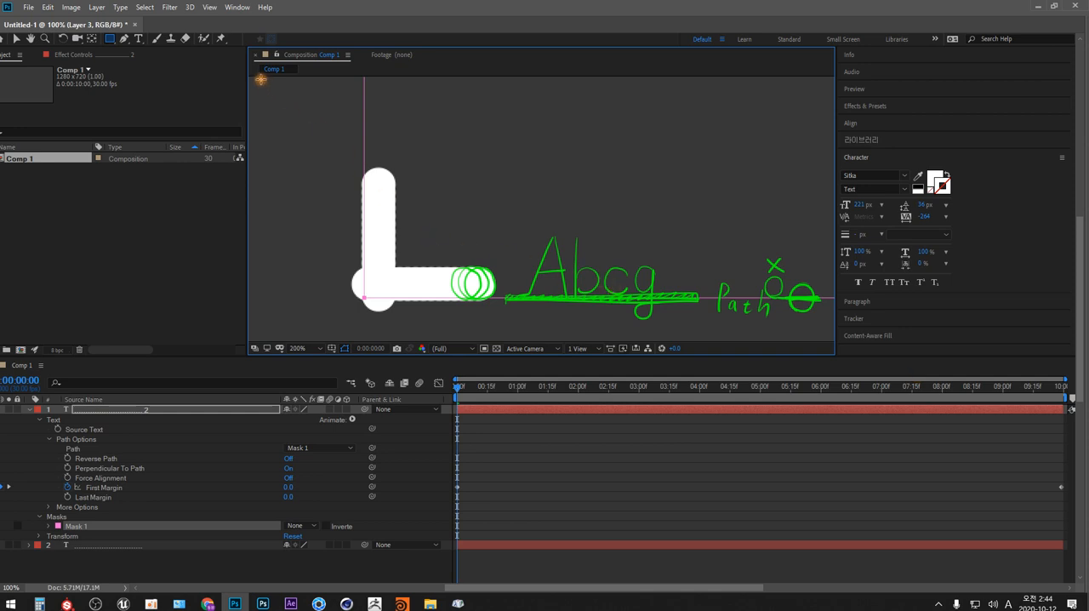
pyautogui.moveTo(260, 77); pyautogui.dragTo(831, 334)
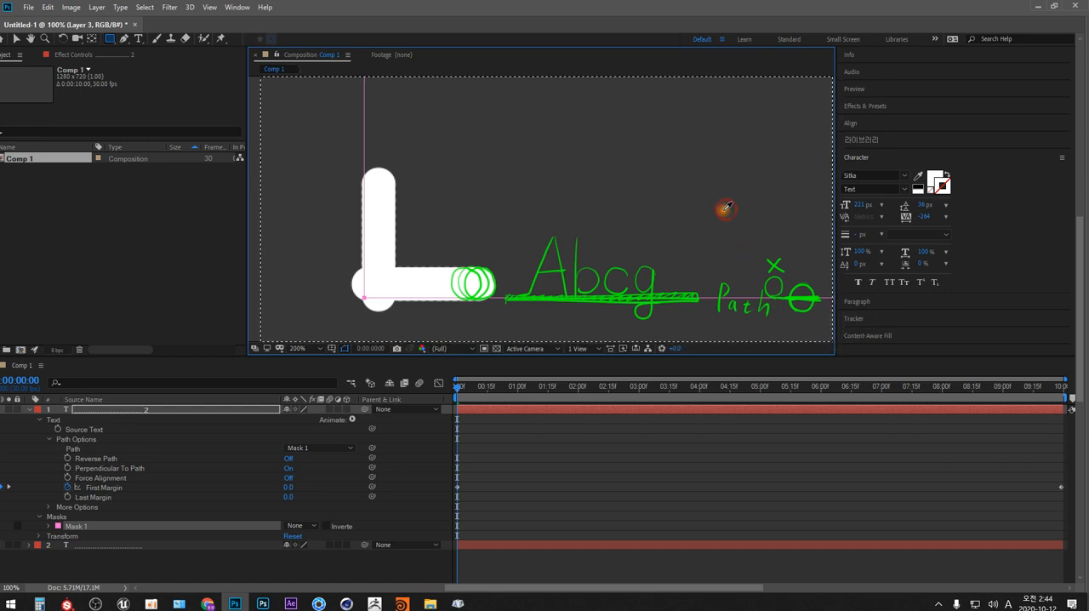
pyautogui.press('Delete')
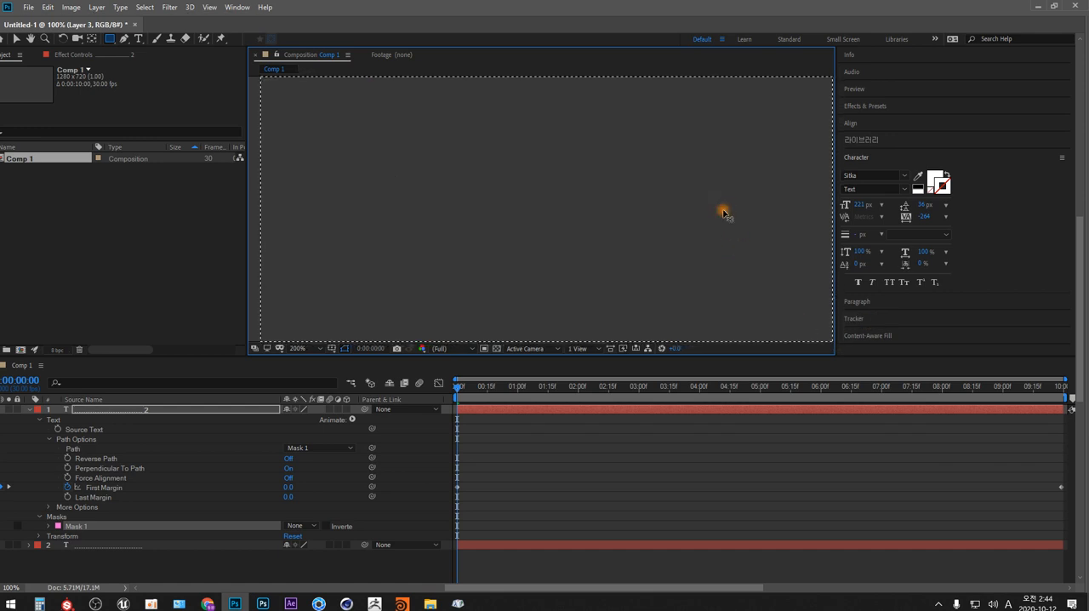
pyautogui.hotkey('ctrl', 'd')
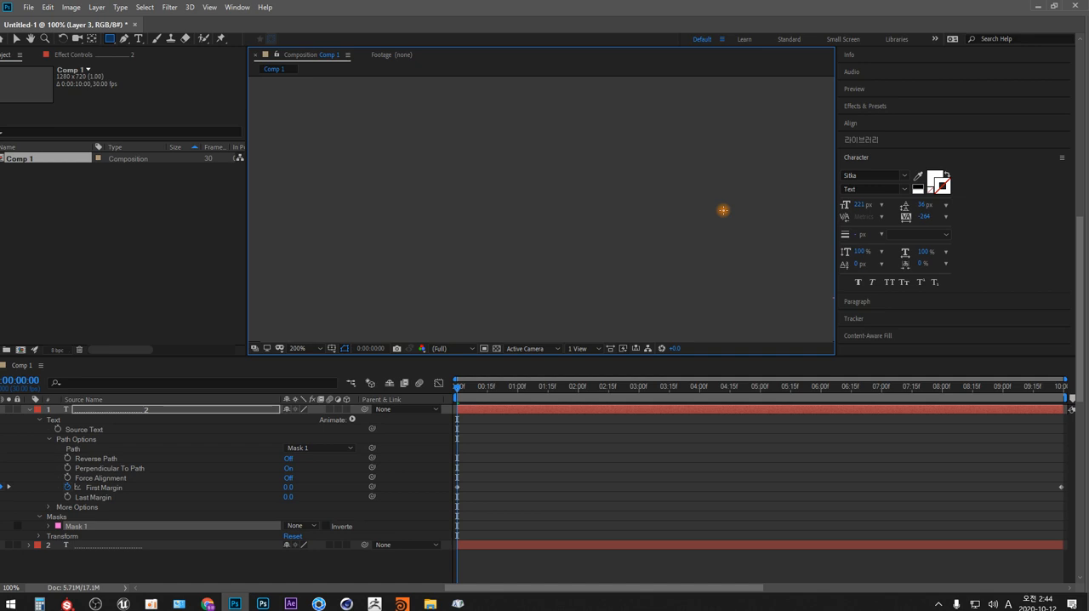
# - Set the brush colour to bright green
pyautogui.click(501, 154)
pyautogui.press('Tab')
pyautogui.click(1069, 236)
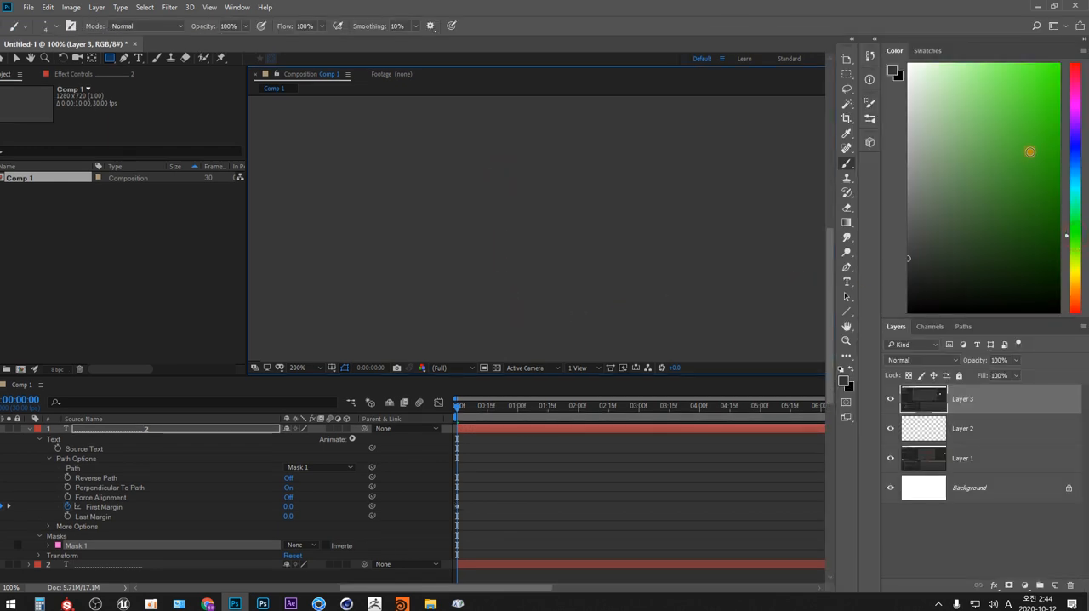
pyautogui.press('Tab')
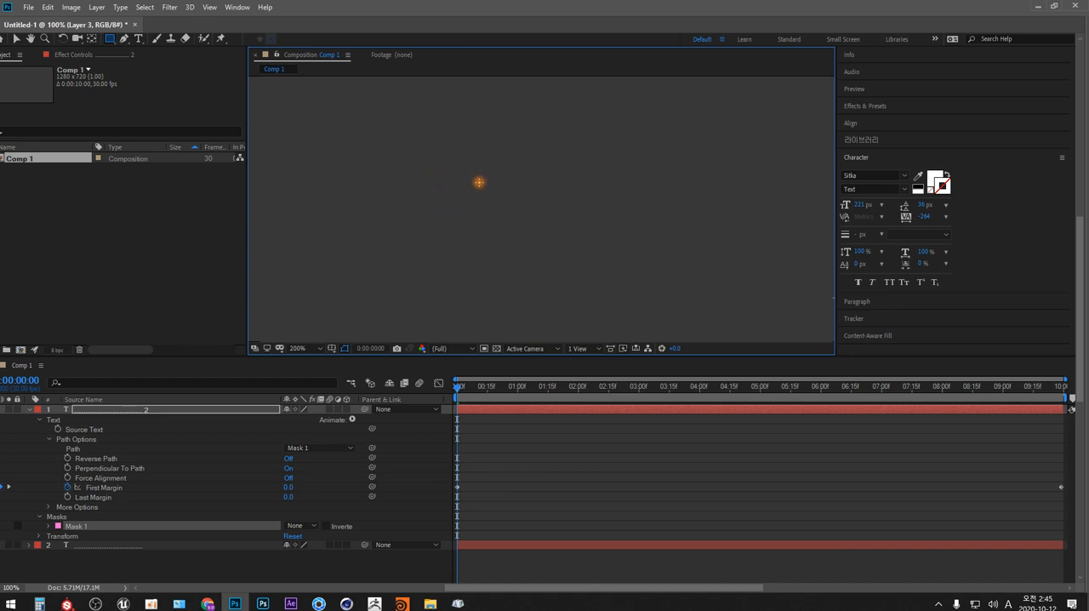
# - Sketch the outline of a wavy arrow pointing down-left in the middle of the cleared area
pyautogui.moveTo(478, 182); pyautogui.dragTo(471, 211)
pyautogui.moveTo(492, 185)
pyautogui.mouseDown()
pyautogui.moveTo(568, 154)
pyautogui.moveTo(630, 187)
pyautogui.moveTo(676, 176)
pyautogui.mouseUp()
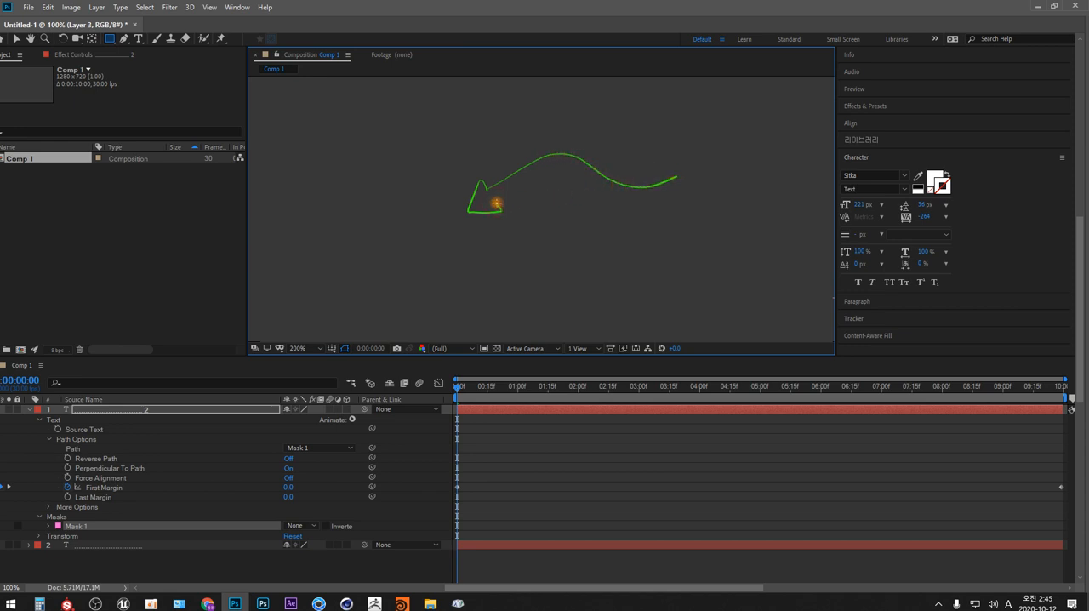
pyautogui.moveTo(496, 203)
pyautogui.mouseDown()
pyautogui.moveTo(547, 171)
pyautogui.moveTo(588, 186)
pyautogui.mouseUp()
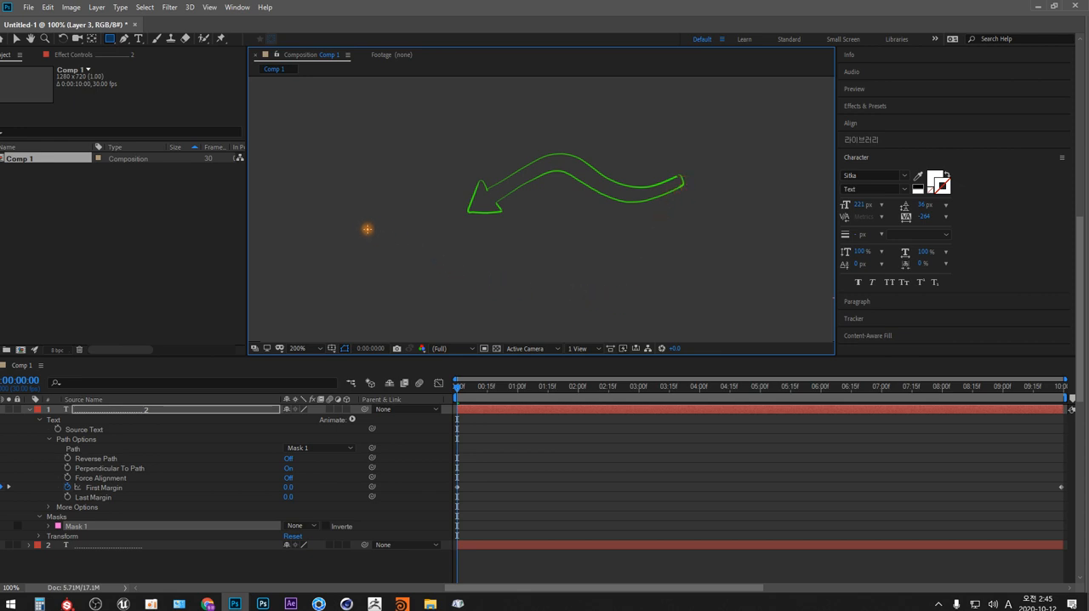
# - Handwrite "주제" beyond the arrow's tip and draw a long curved arrow from the upper-right corner through the wavy arrow towards it
pyautogui.moveTo(365, 227); pyautogui.dragTo(387, 252)
pyautogui.moveTo(377, 255); pyautogui.dragTo(377, 274)
pyautogui.moveTo(394, 237); pyautogui.dragTo(414, 249)
pyautogui.moveTo(416, 243); pyautogui.dragTo(424, 271)
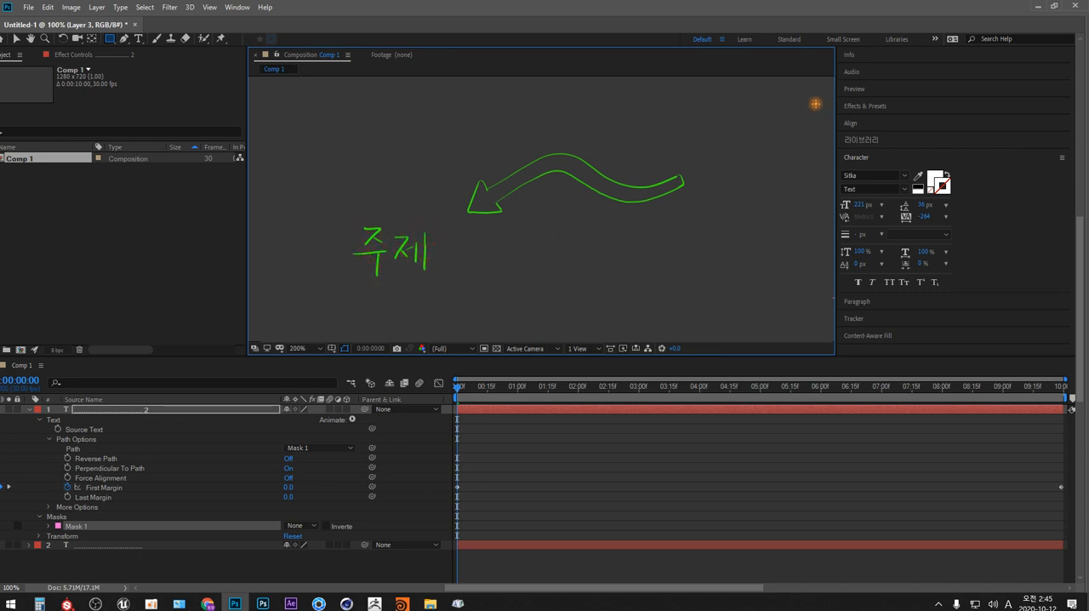
pyautogui.moveTo(816, 100)
pyautogui.mouseDown()
pyautogui.moveTo(756, 154)
pyautogui.moveTo(694, 182)
pyautogui.moveTo(631, 188)
pyautogui.moveTo(570, 169)
pyautogui.moveTo(522, 175)
pyautogui.moveTo(455, 220)
pyautogui.mouseUp()
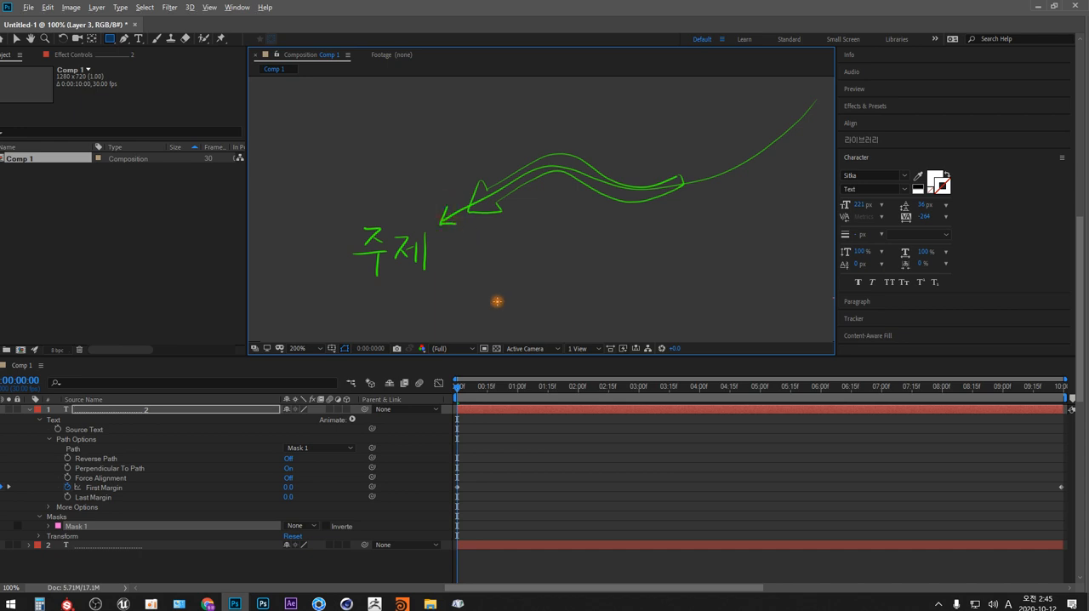
# - Switch to After Effects and delete the text layer made of repeated A characters along the star path
pyautogui.hotkey('alt', 'Tab')
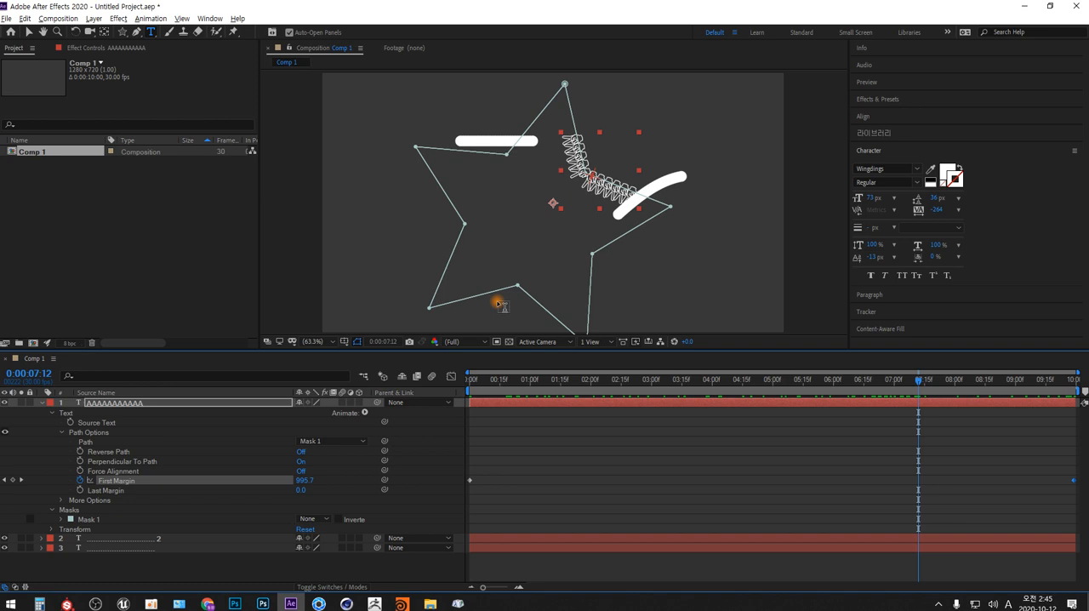
pyautogui.click(141, 404)
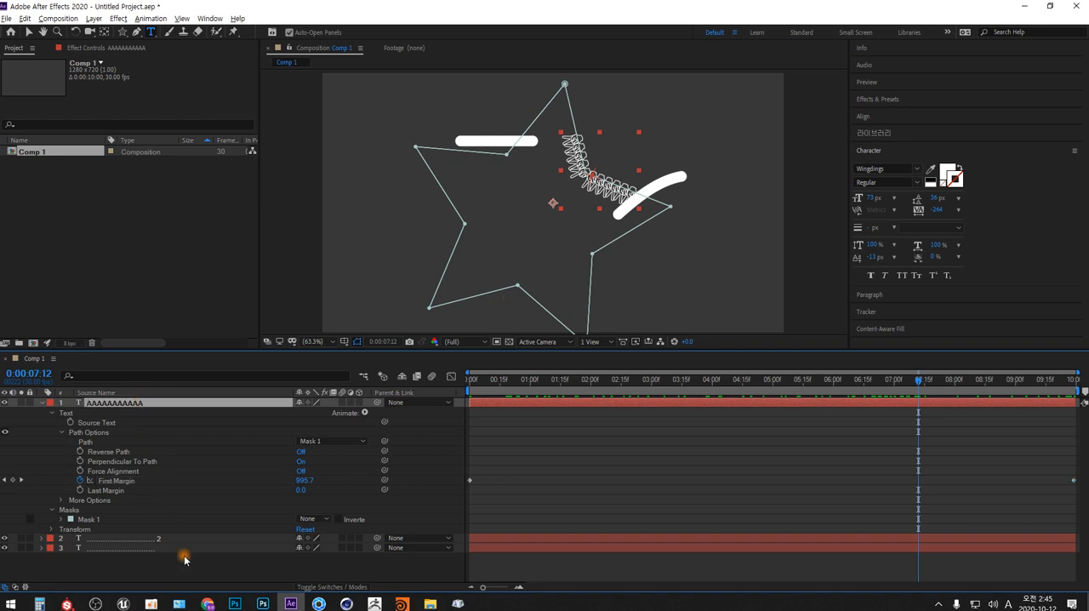
pyautogui.press('Delete')
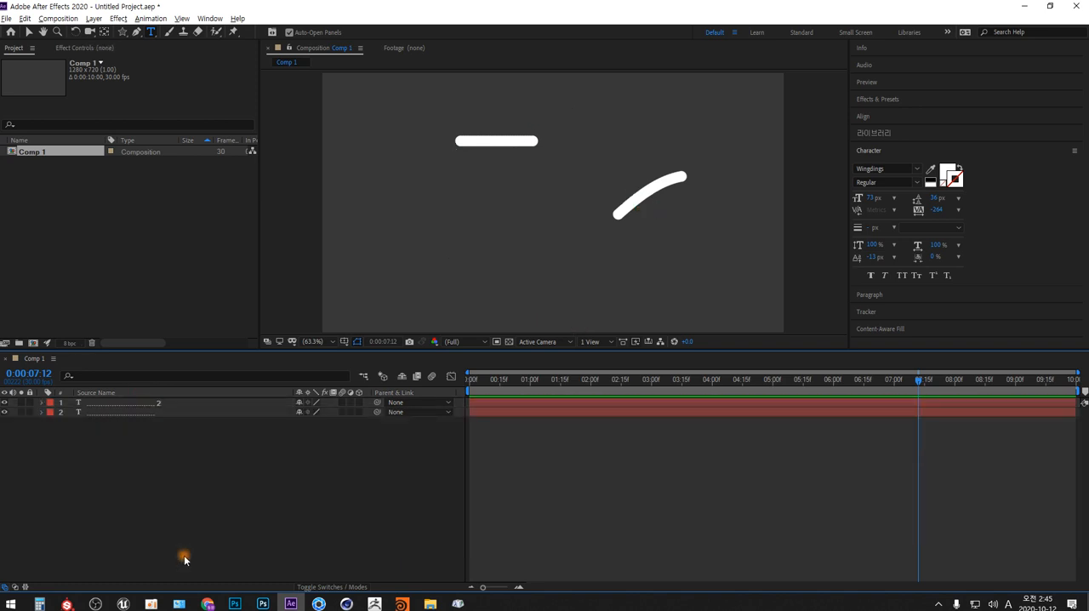
# - Switch to the Character Map and display the symbols of the Wingdings 3 font
pyautogui.hotkey('alt', 'Tab')
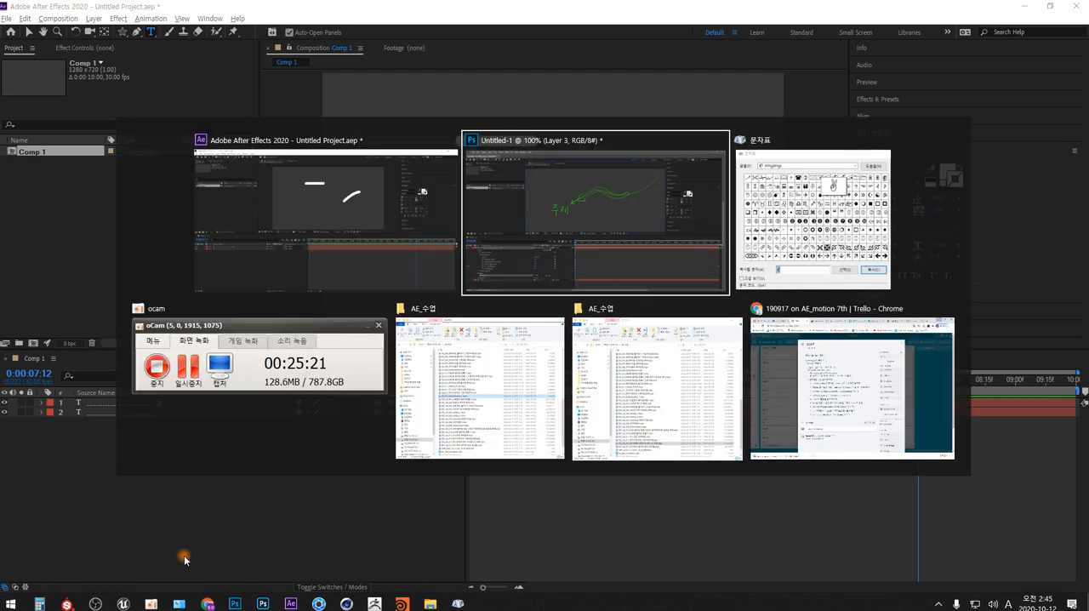
pyautogui.hotkey('alt', 'Tab')
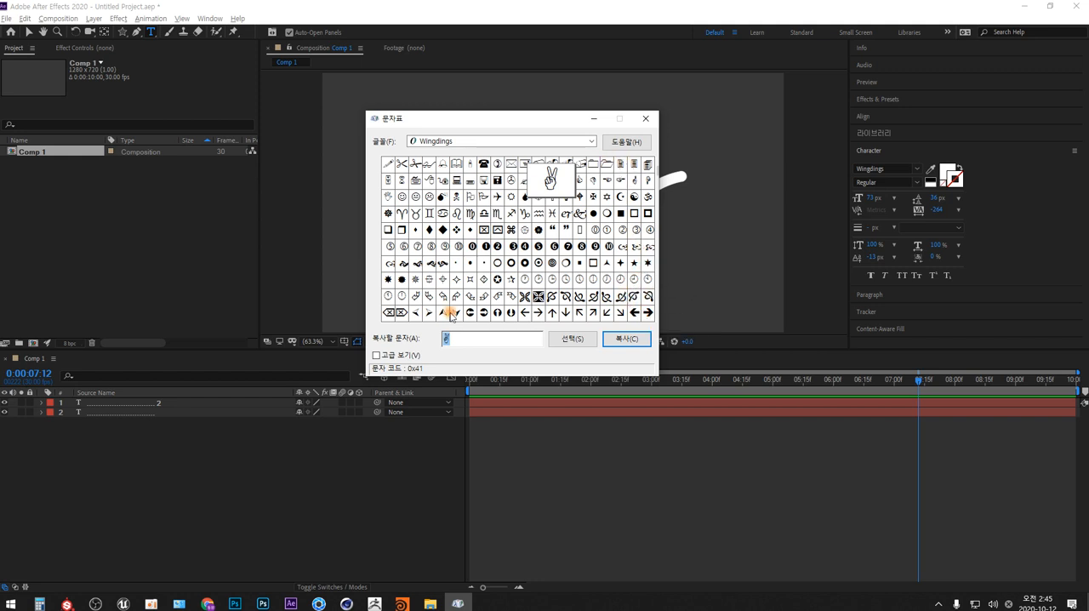
pyautogui.click(592, 141)
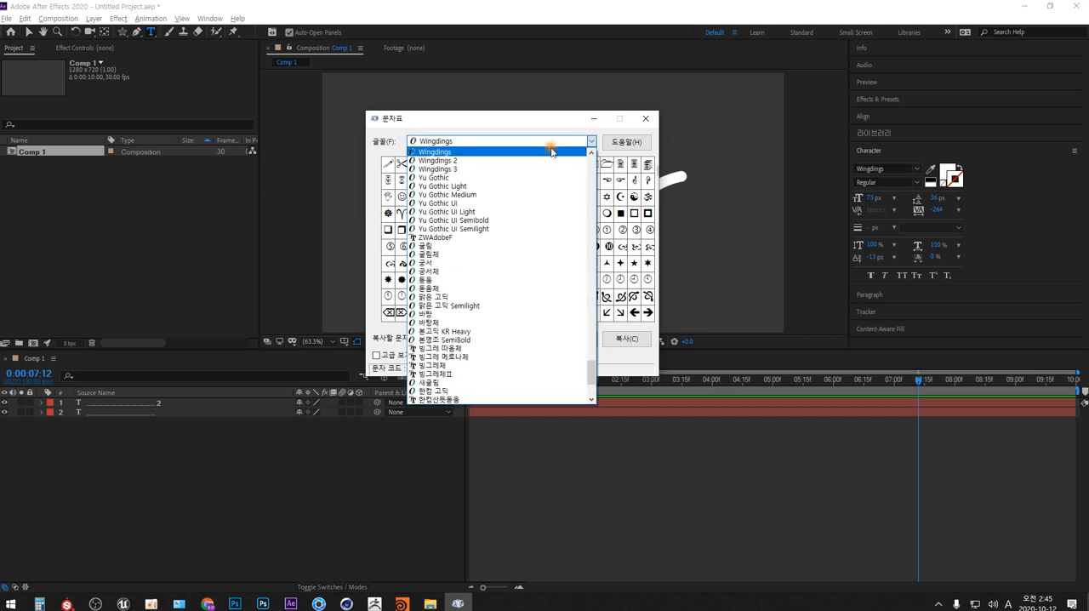
pyautogui.click(459, 160)
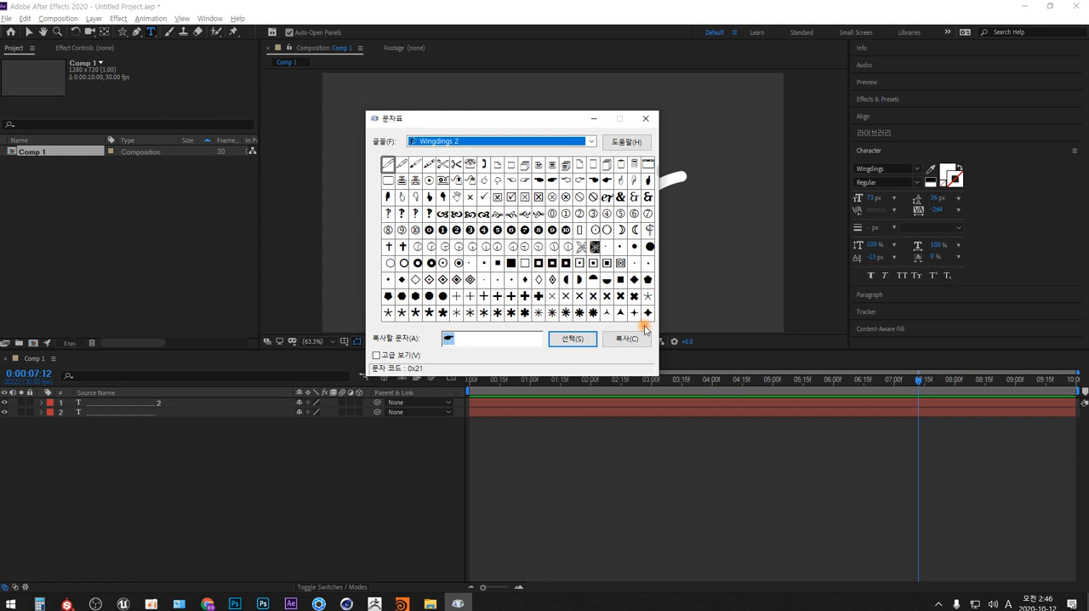
pyautogui.click(591, 141)
pyautogui.click(450, 161)
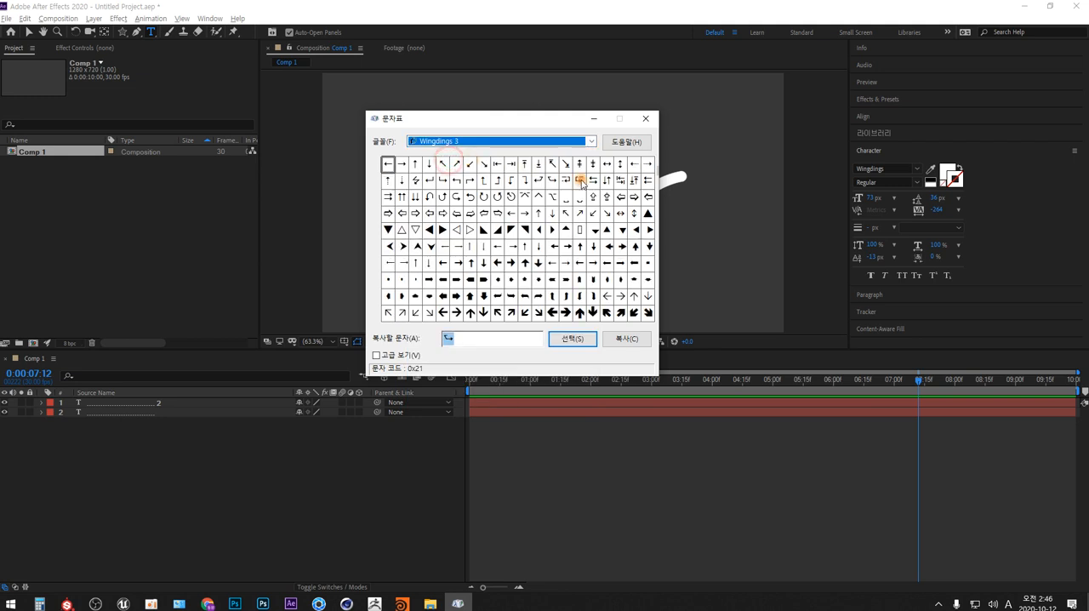
# - Pick the solid right-pointing triangle (0x75) from Wingdings 3 and copy it
pyautogui.click(443, 231)
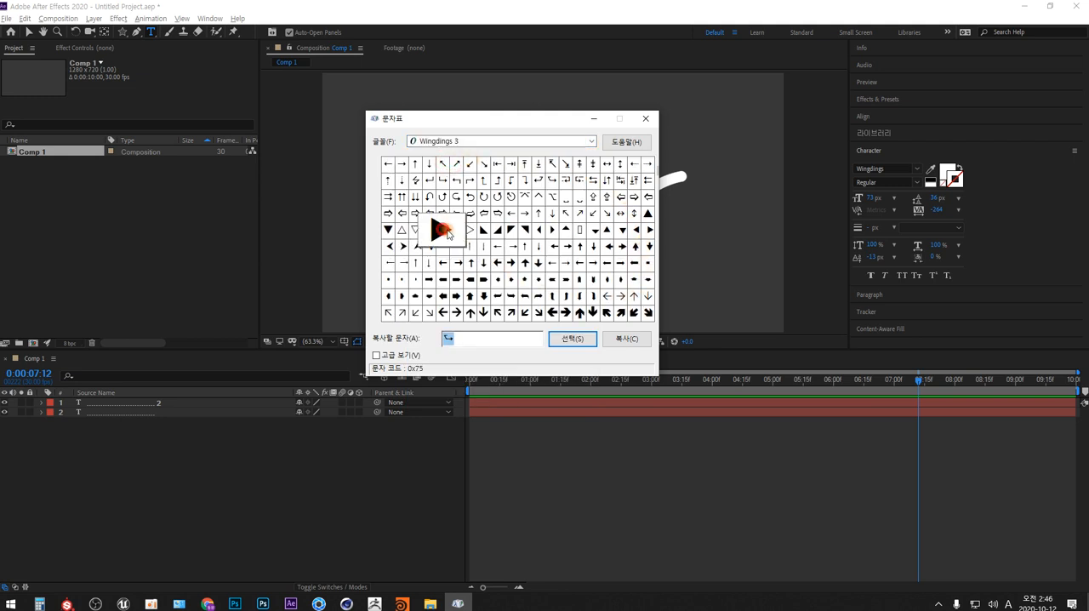
pyautogui.click(584, 340)
pyautogui.click(593, 141)
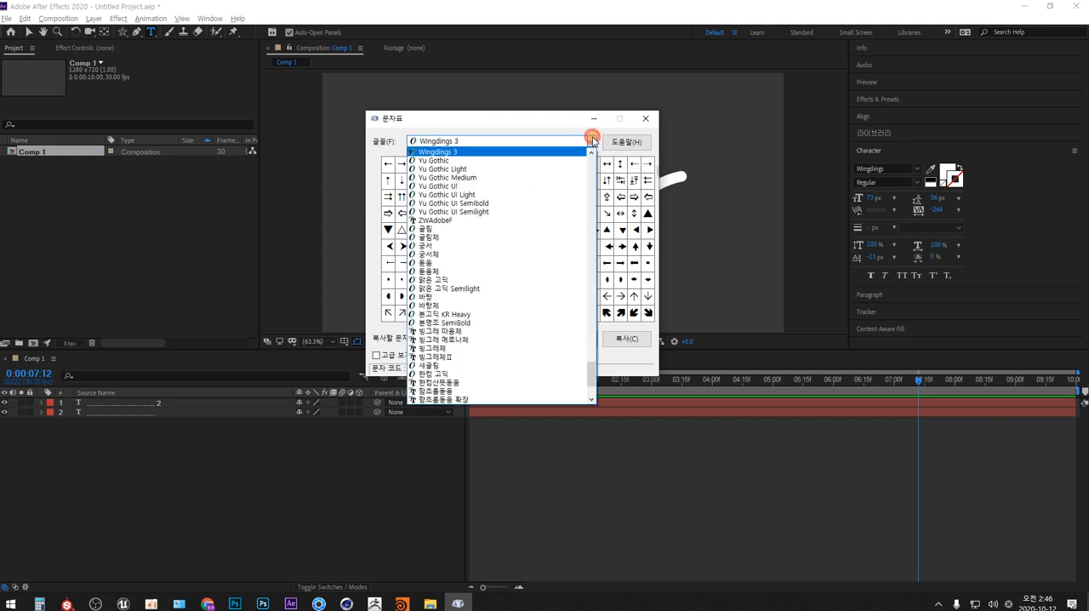
pyautogui.scroll(1, 465, 179)
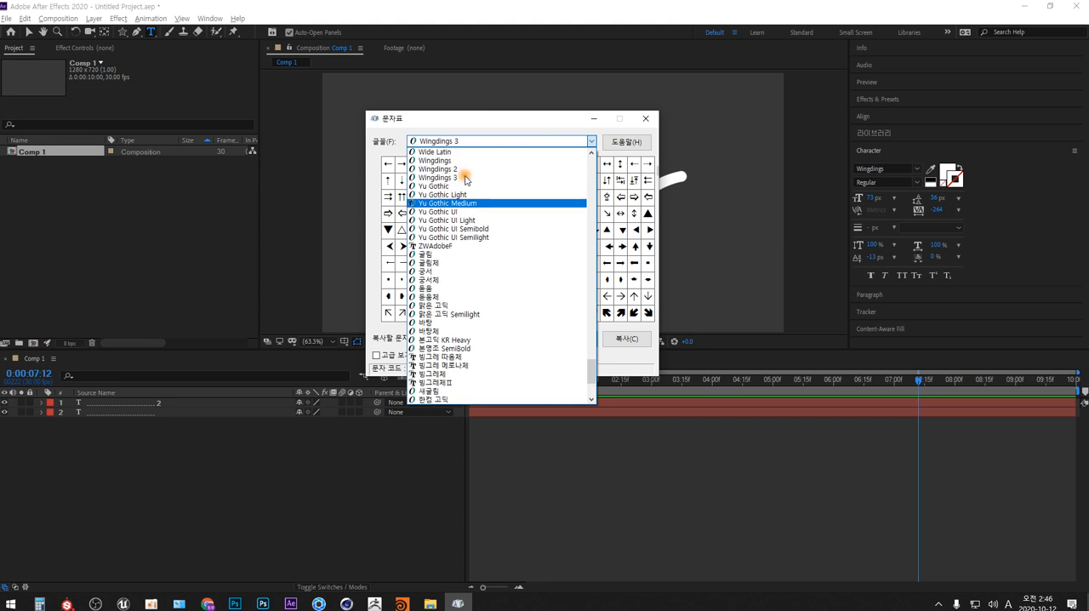
pyautogui.scroll(-1, 511, 171)
pyautogui.click(593, 141)
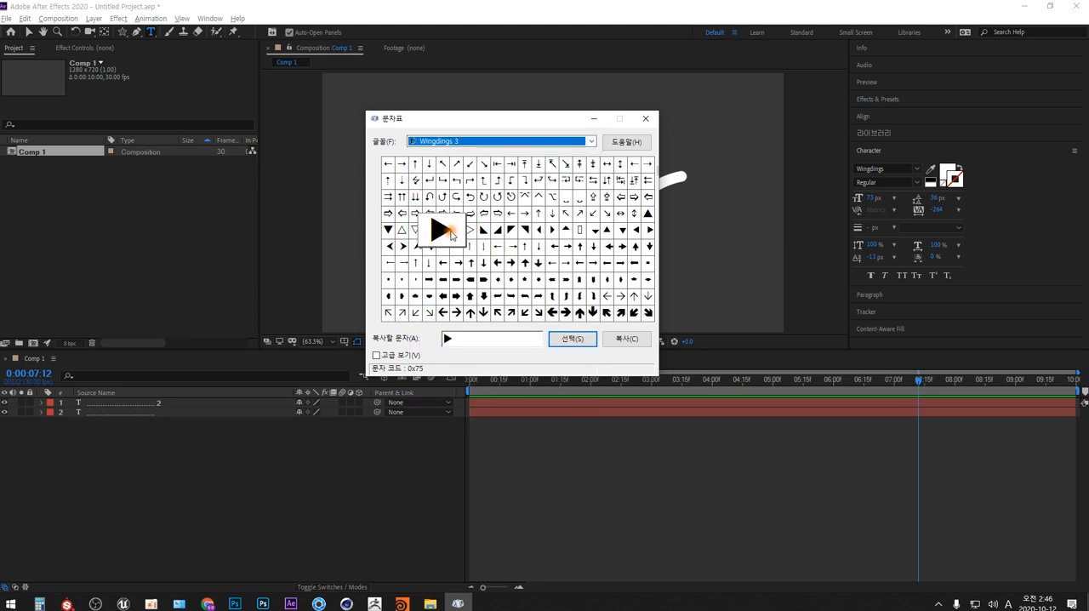
pyautogui.click(448, 339)
pyautogui.click(625, 339)
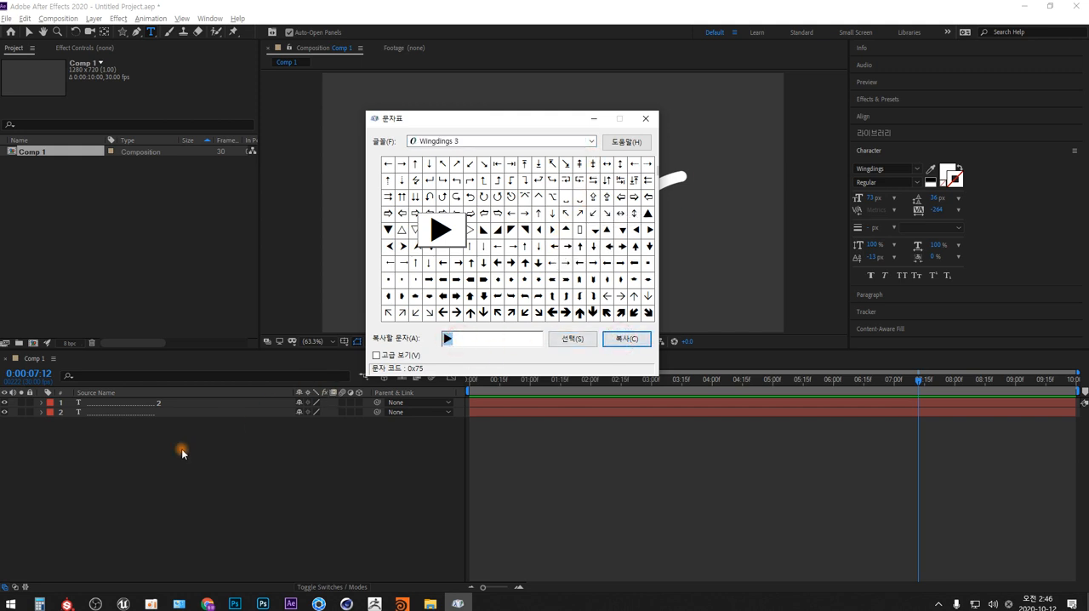
# - Create a new text layer in the After Effects composition containing the copied triangle character "u"
pyautogui.click(166, 467)
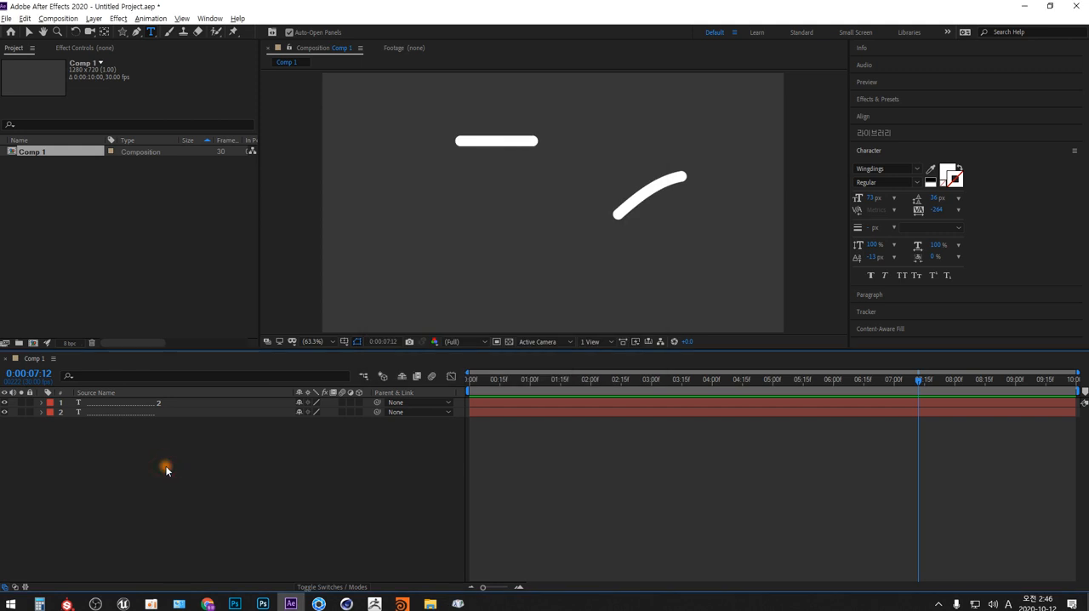
pyautogui.rightClick(166, 469)
pyautogui.moveTo(255, 342)
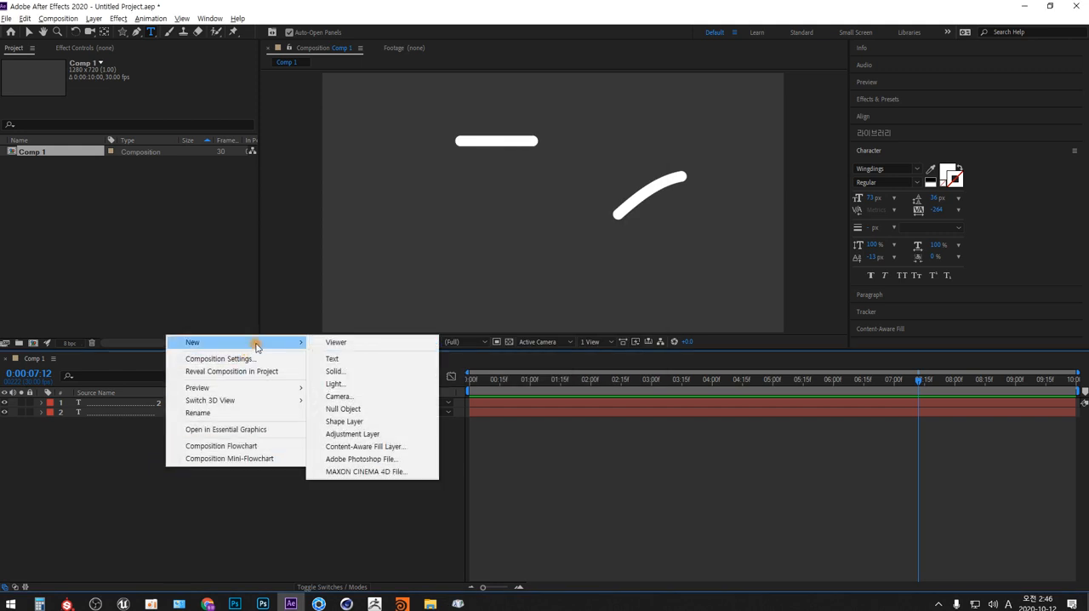
pyautogui.click(358, 356)
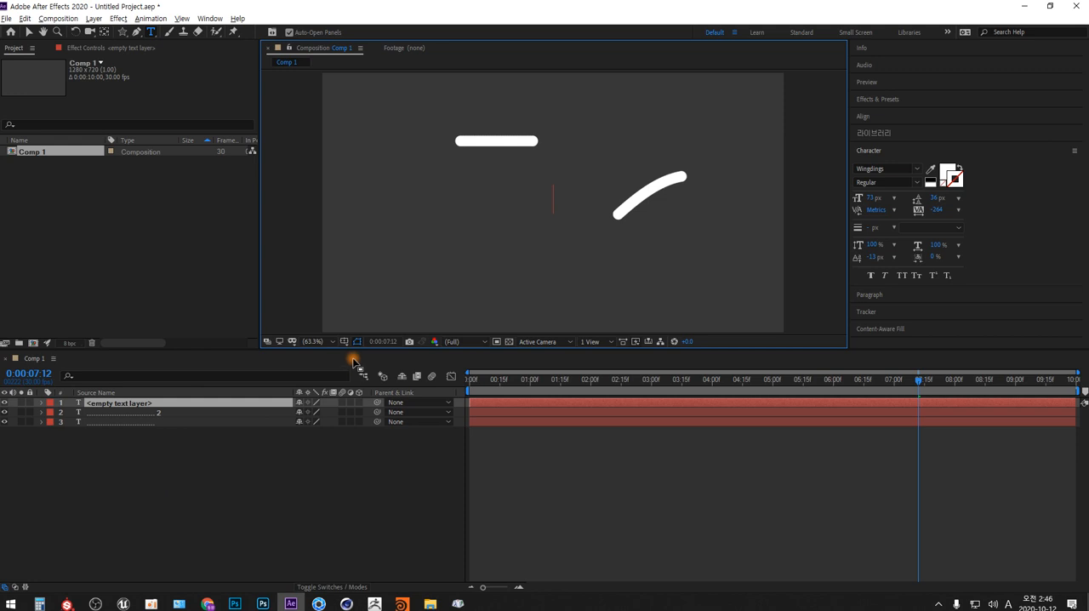
pyautogui.write('u')
pyautogui.hotkey('alt', 'Tab')
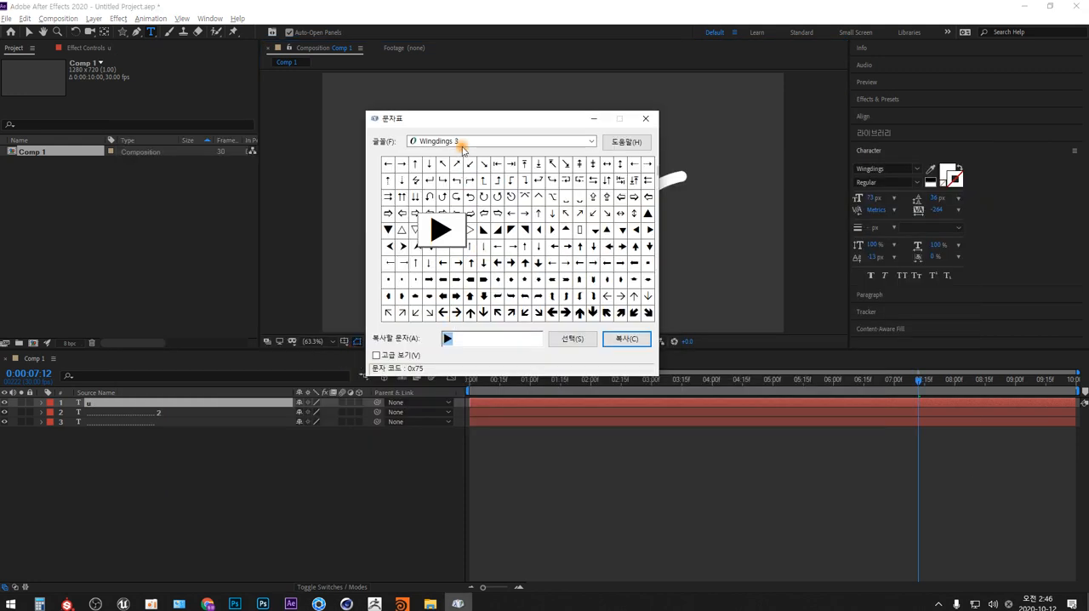
pyautogui.hotkey('alt', 'Tab')
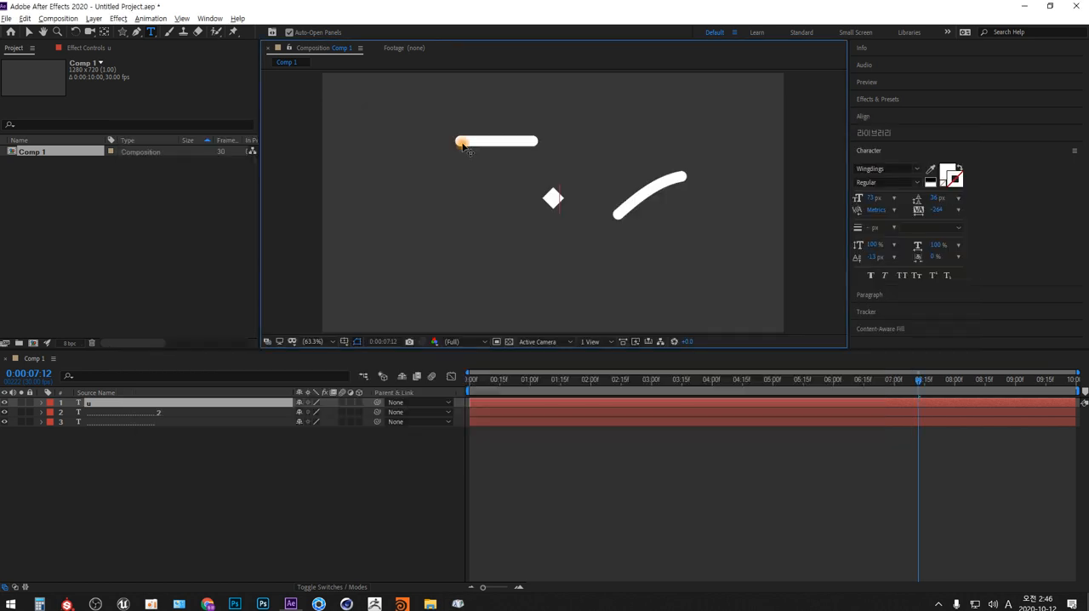
# - Change the font of the new text layer's character to Wingdings 3
pyautogui.click(889, 168)
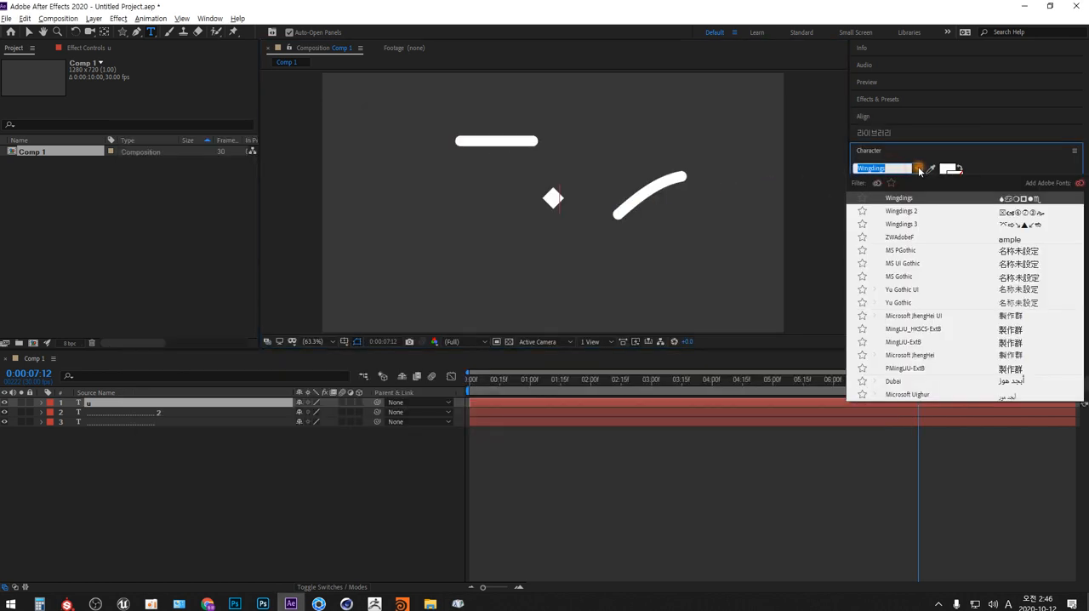
pyautogui.click(907, 225)
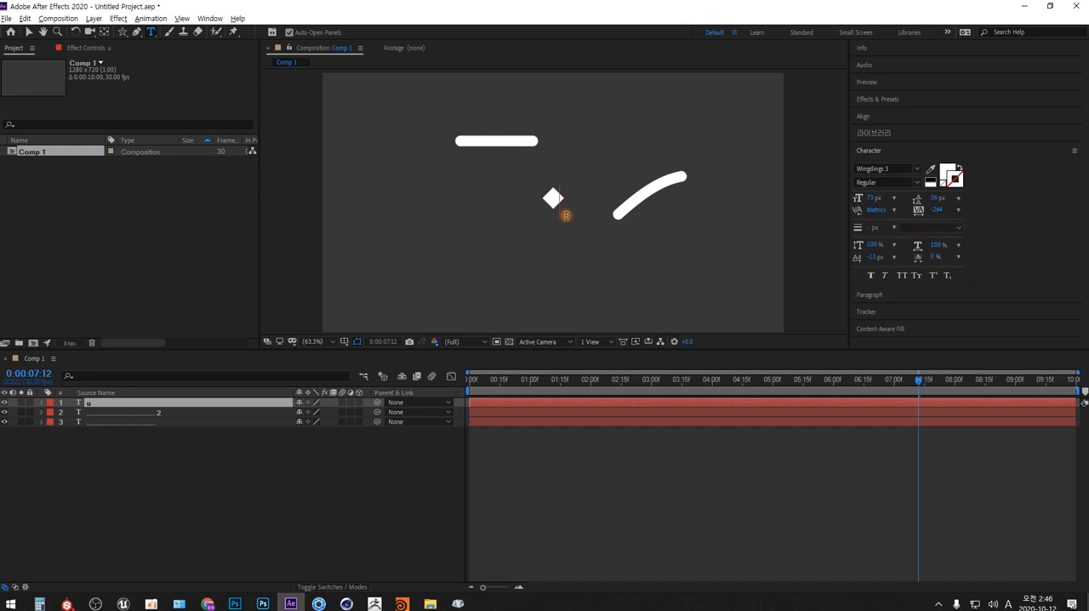
pyautogui.doubleClick(566, 215)
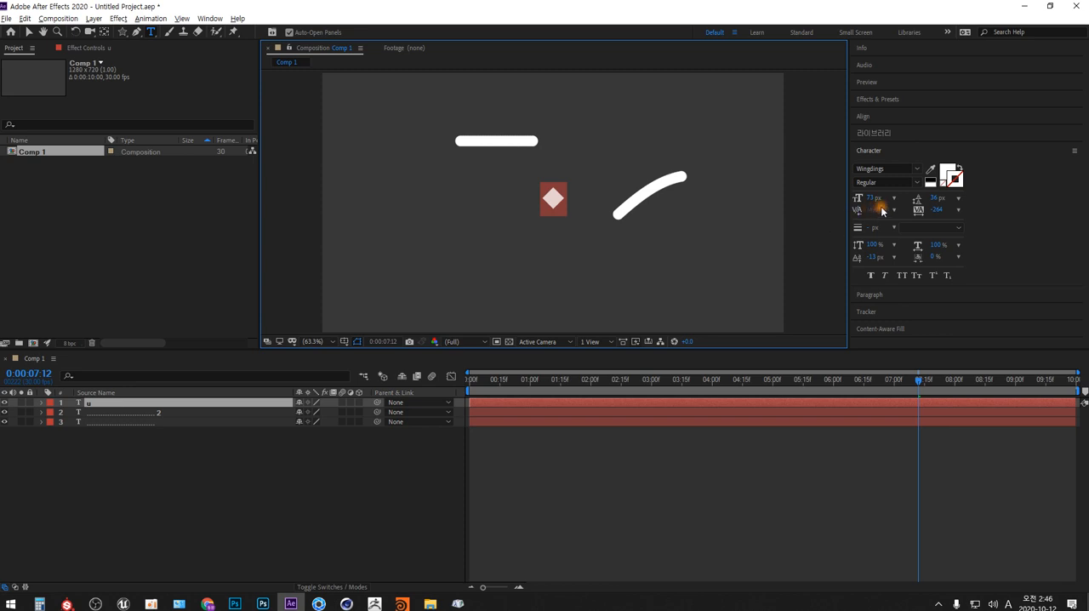
pyautogui.click(919, 174)
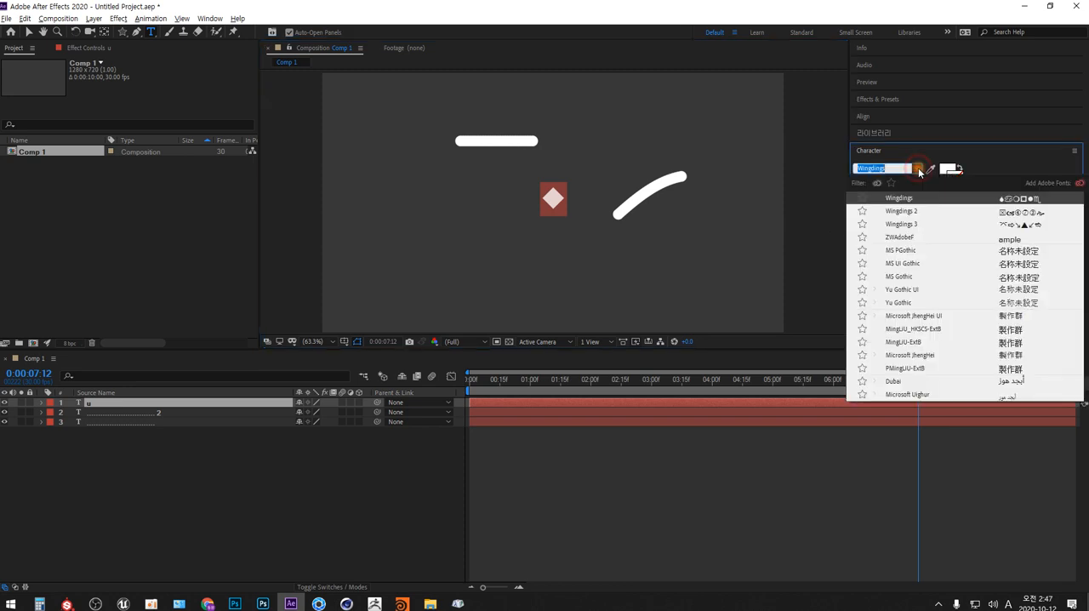
pyautogui.click(898, 225)
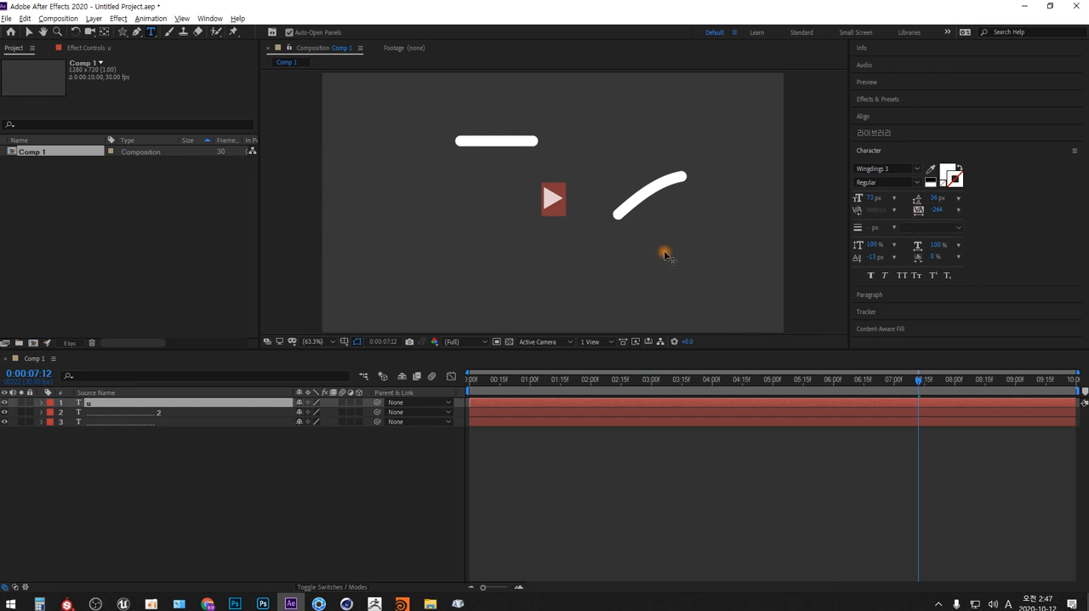
# - Switch to the Character Map, pick the solid round dot (0x97) from Wingdings 2, and copy it
pyautogui.hotkey('alt', 'Tab')
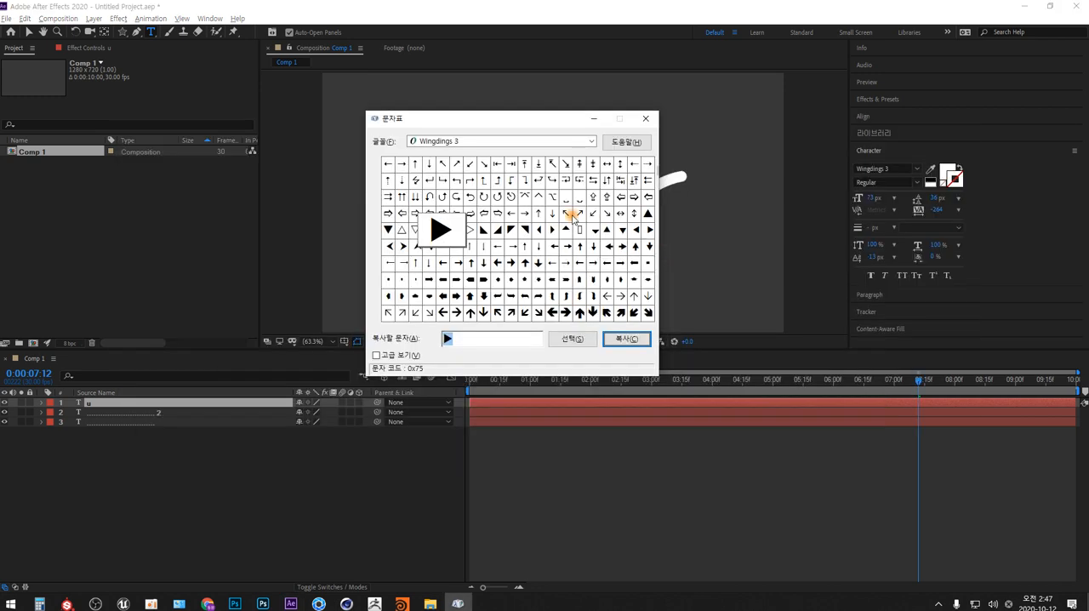
pyautogui.click(590, 142)
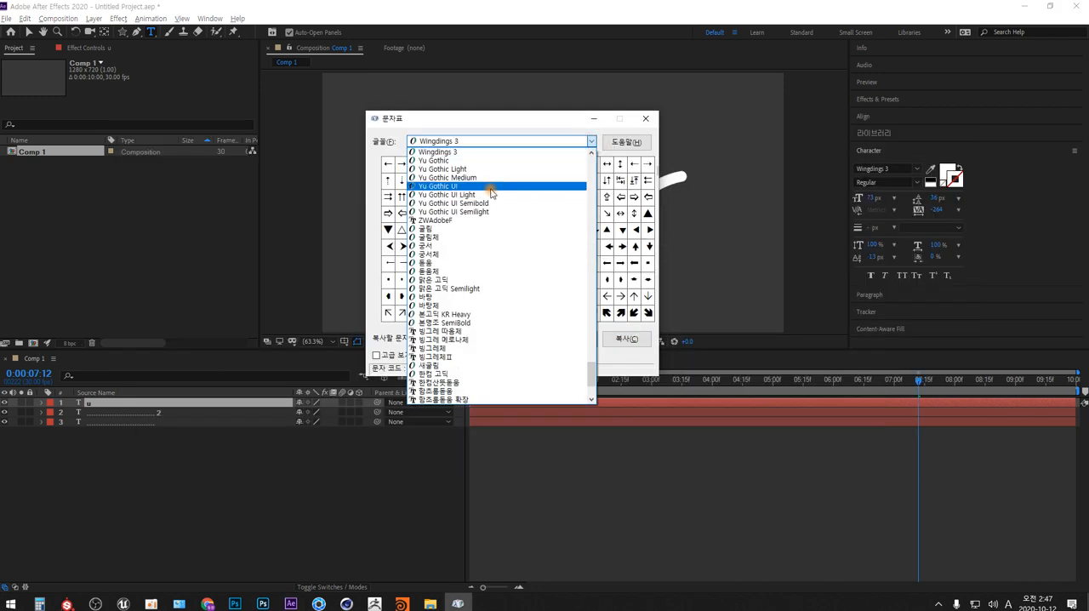
pyautogui.scroll(2, 489, 191)
pyautogui.click(452, 195)
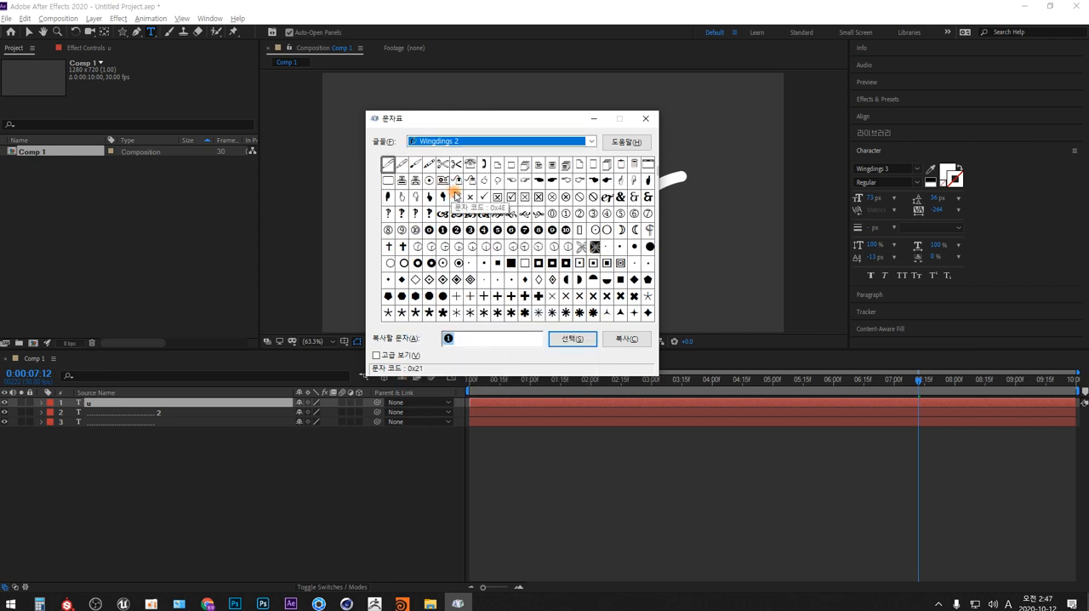
pyautogui.click(634, 249)
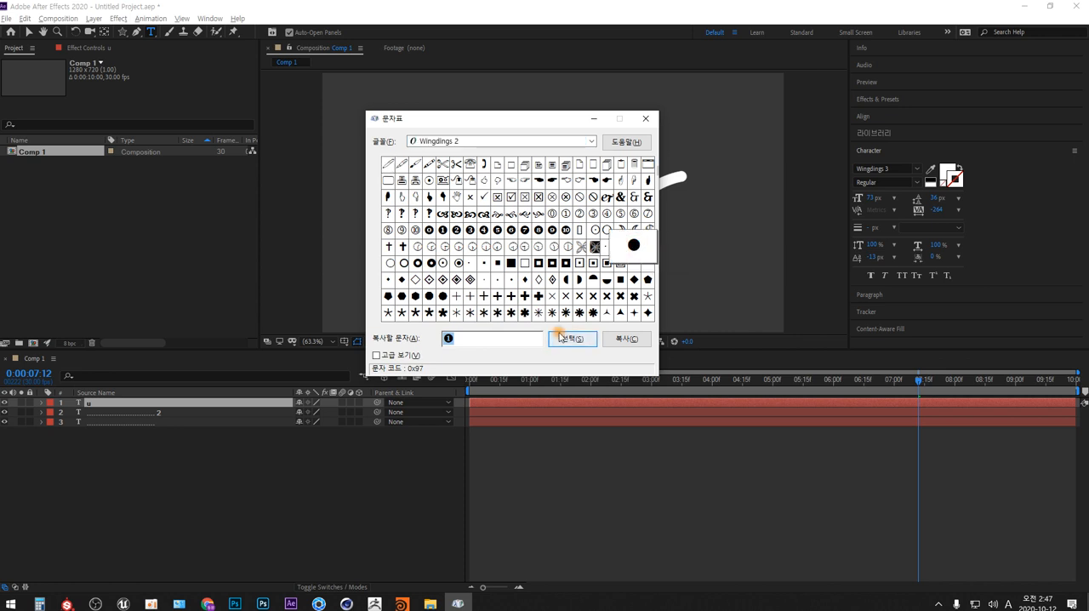
pyautogui.click(567, 340)
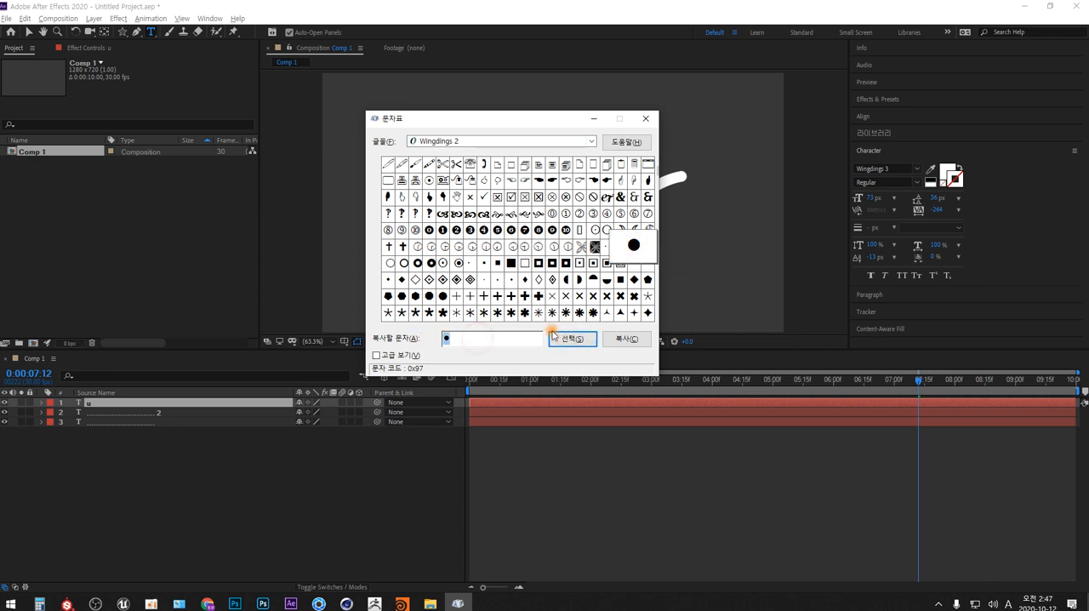
pyautogui.click(626, 340)
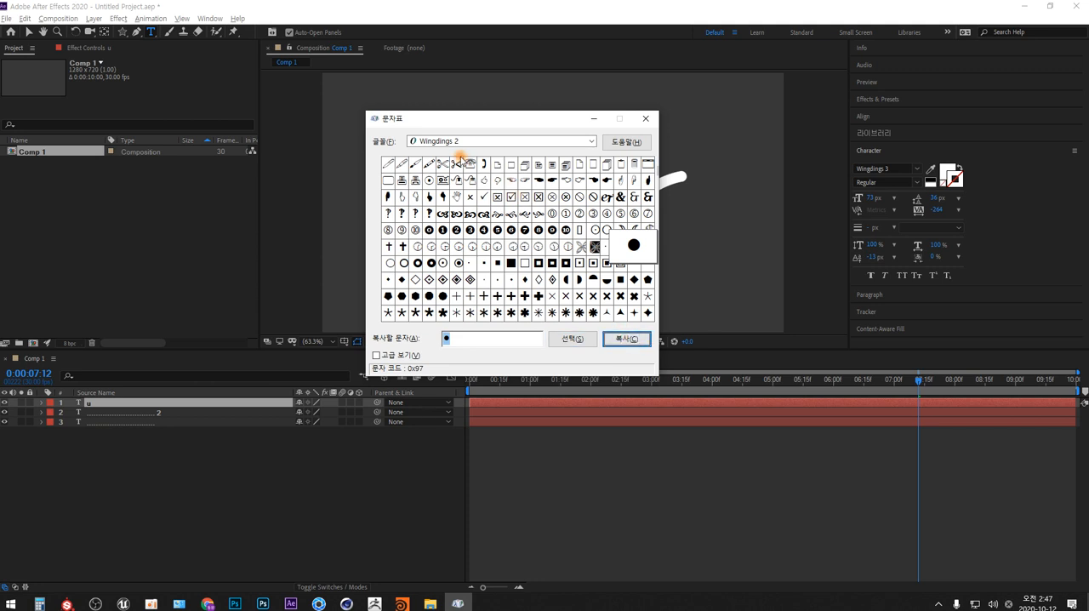
# - Return to After Effects and insert the copied dot character before the triangle in the top text layer
pyautogui.click(222, 460)
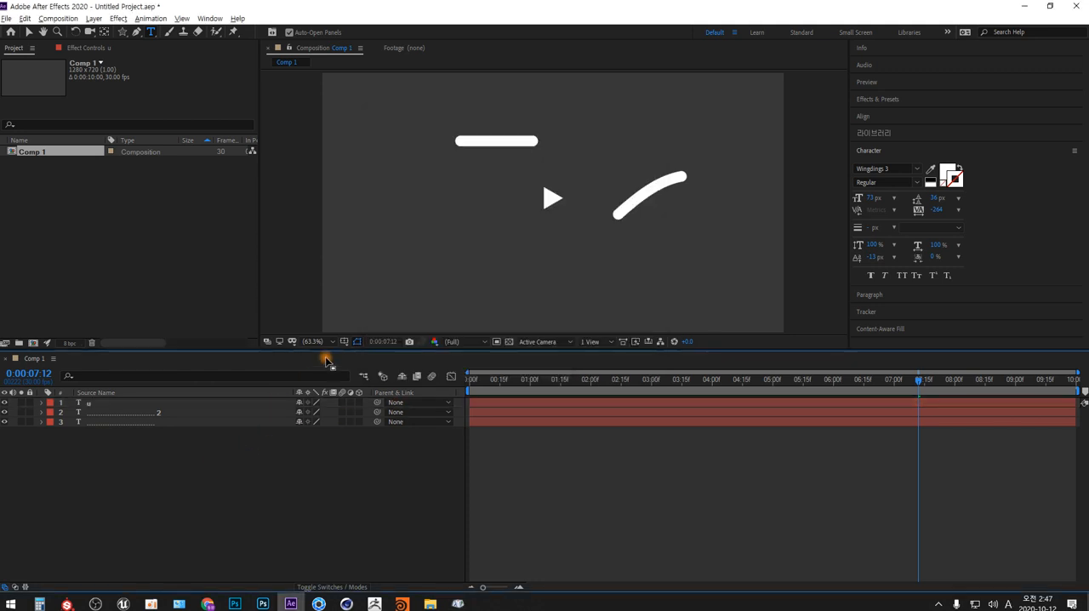
pyautogui.click(89, 403)
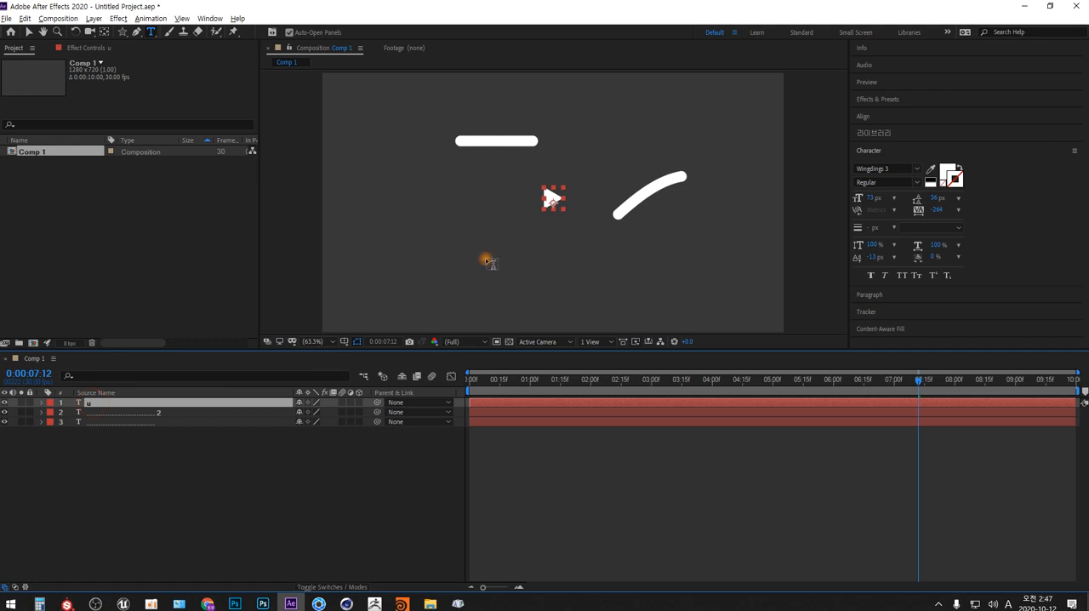
pyautogui.click(545, 250)
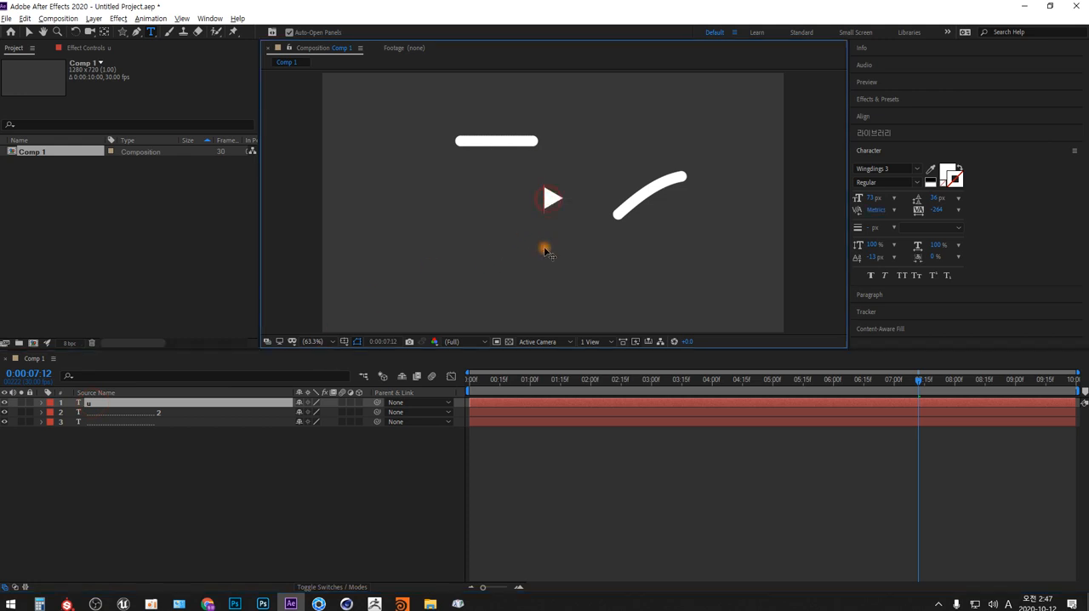
pyautogui.write('h')
# - Set the font of only the inserted character before the triangle to Wingdings 2
pyautogui.hotkey('shift', 'Left')
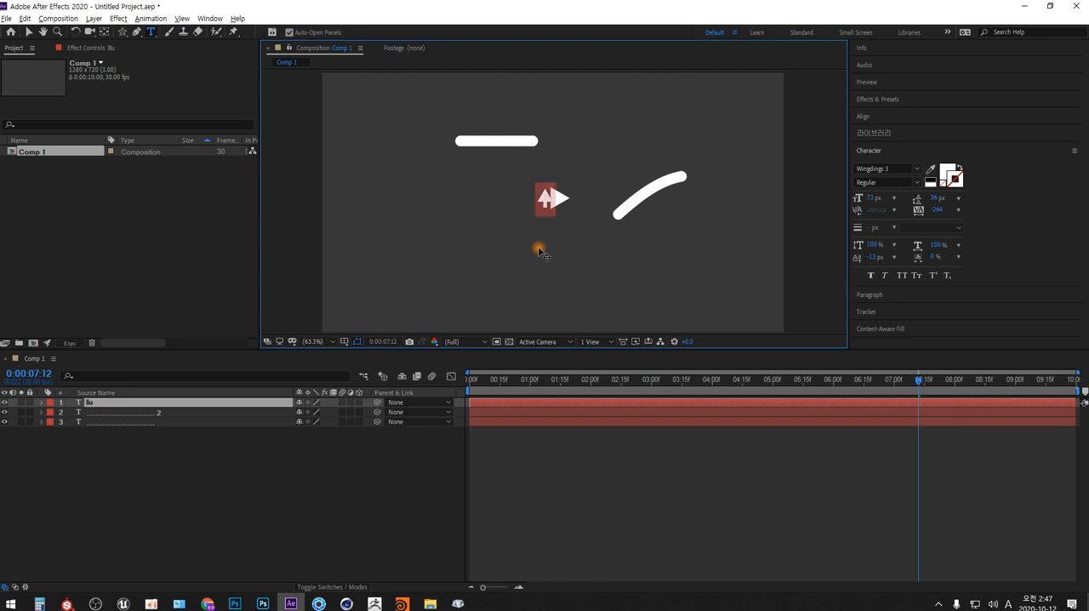
pyautogui.click(917, 169)
pyautogui.scroll(1, 913, 231)
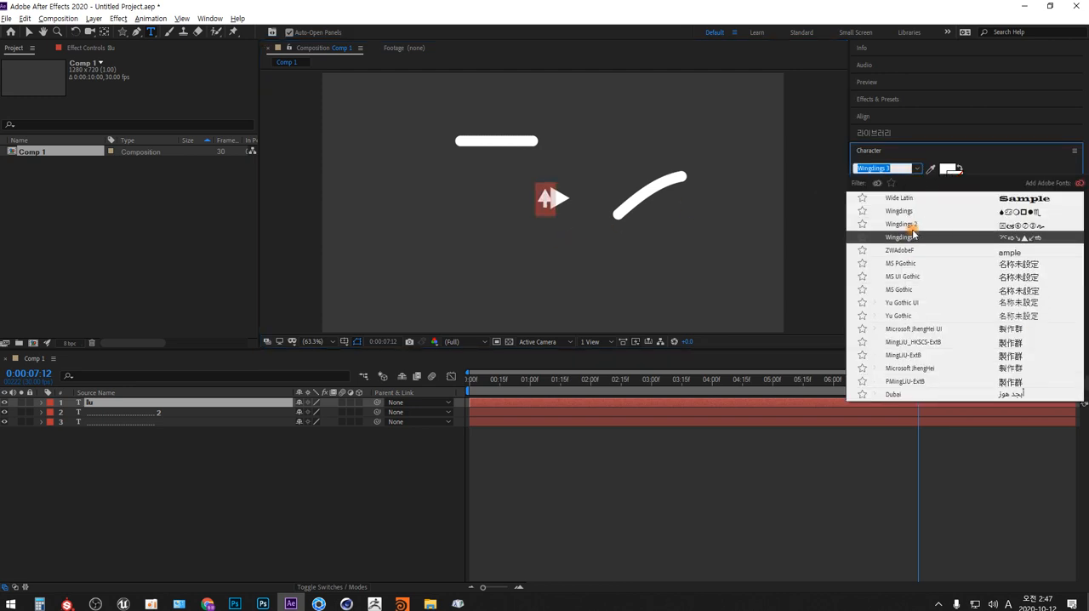
pyautogui.click(912, 226)
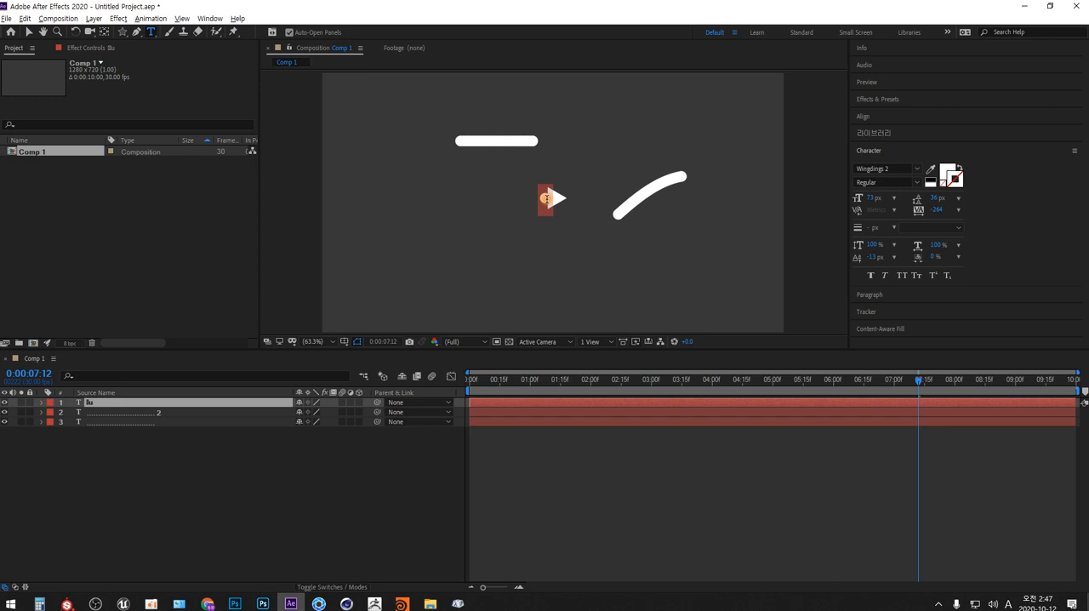
# - Set the baseline shift of all characters in the dot-and-triangle text layer to 0 px
pyautogui.click(549, 198)
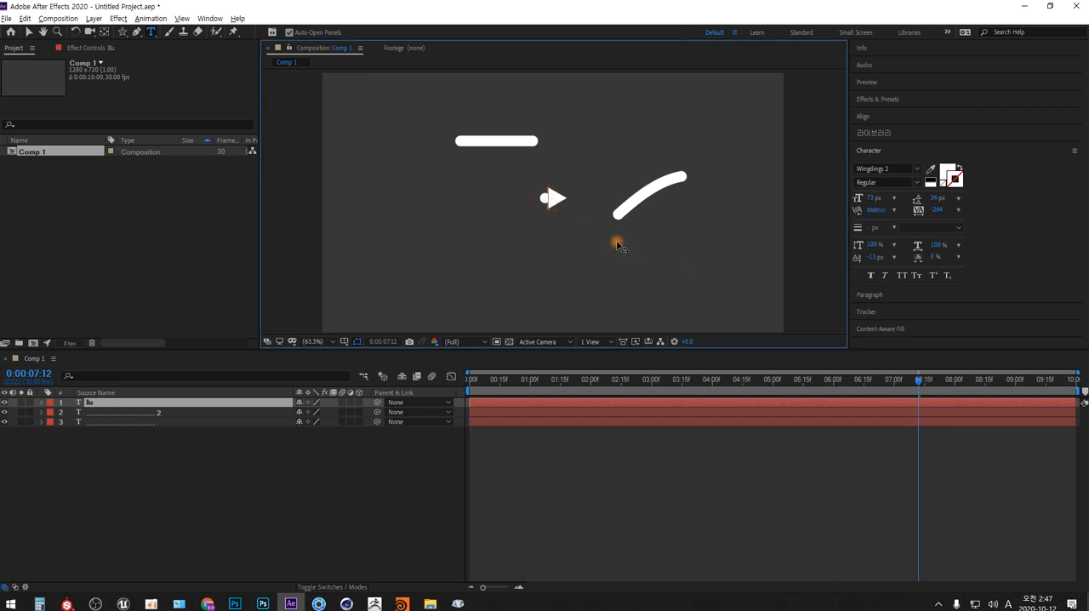
pyautogui.hotkey('ctrl', 'a')
pyautogui.click(872, 257)
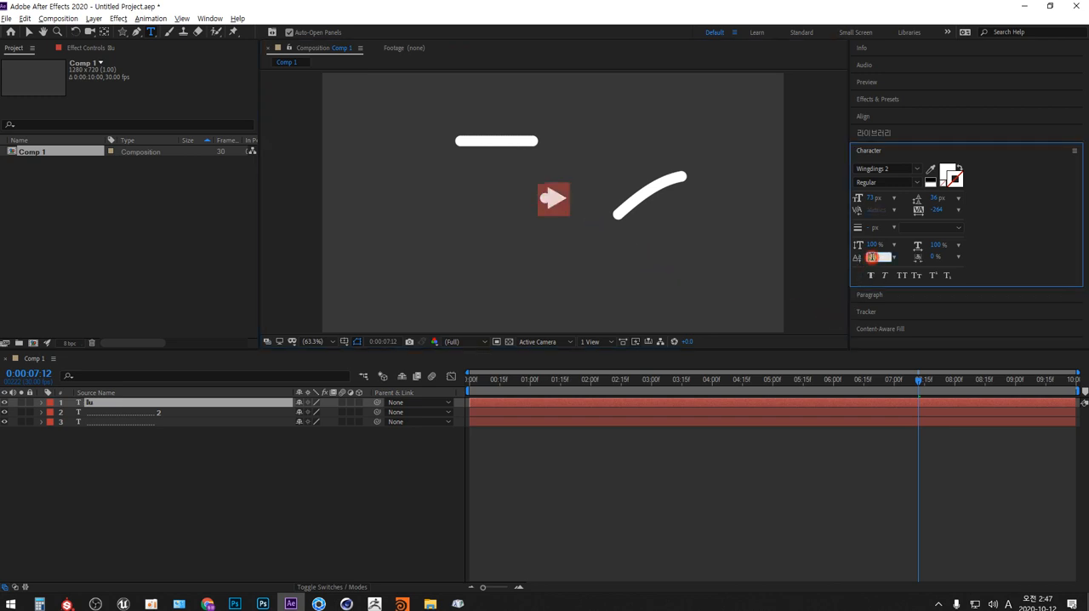
pyautogui.write('0')
pyautogui.press('Return')
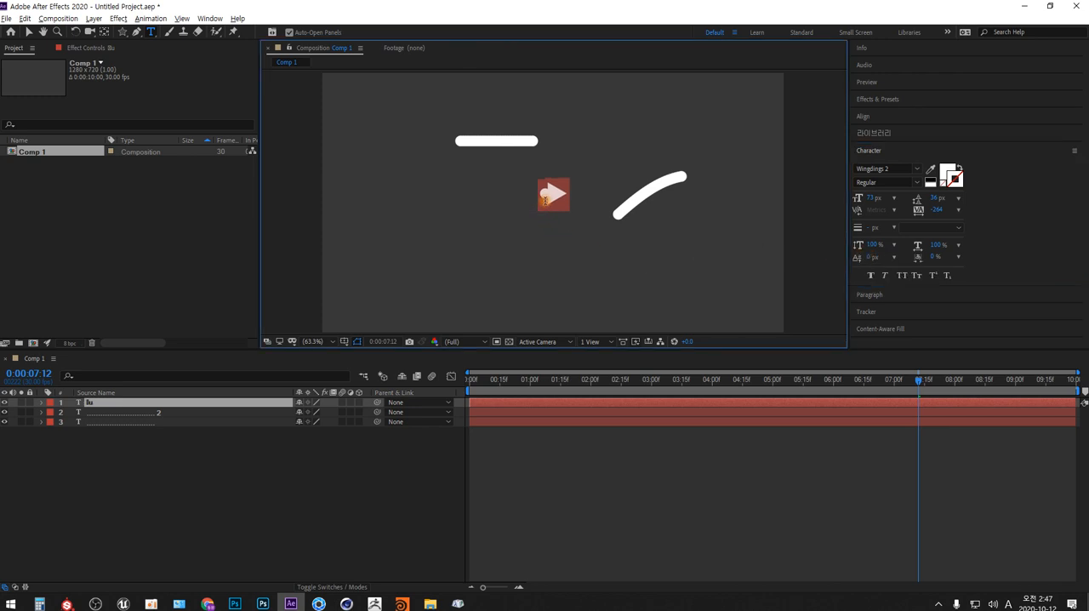
# - Insert many copies of the dot before the triangle to form a long shaft, and tighten the text's tracking to -455
pyautogui.click(547, 196)
pyautogui.hotkey('shift', 'Left')
pyautogui.hotkey('ctrl', 'v')
pyautogui.hotkey('ctrl', 'v')
pyautogui.hotkey('ctrl', 'v')
pyautogui.hotkey('ctrl', 'v')
pyautogui.hotkey('ctrl', 'v')
pyautogui.hotkey('ctrl', 'v')
pyautogui.hotkey('ctrl', 'v')
pyautogui.hotkey('ctrl', 'v')
pyautogui.hotkey('ctrl', 'v')
pyautogui.hotkey('ctrl', 'v')
pyautogui.hotkey('ctrl', 'v')
pyautogui.hotkey('ctrl', 'v')
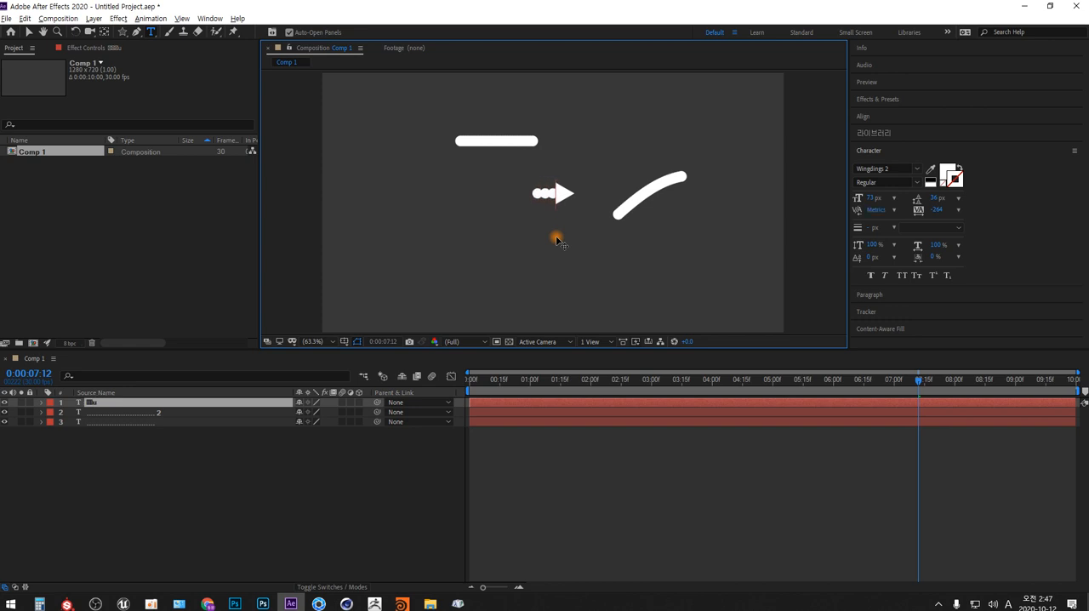
pyautogui.hotkey('ctrl', 'v')
pyautogui.hotkey('ctrl', 'v')
pyautogui.hotkey('ctrl', 'v')
pyautogui.hotkey('ctrl', 'v')
pyautogui.hotkey('ctrl', 'v')
pyautogui.hotkey('ctrl', 'v')
pyautogui.hotkey('ctrl', 'v')
pyautogui.hotkey('ctrl', 'v')
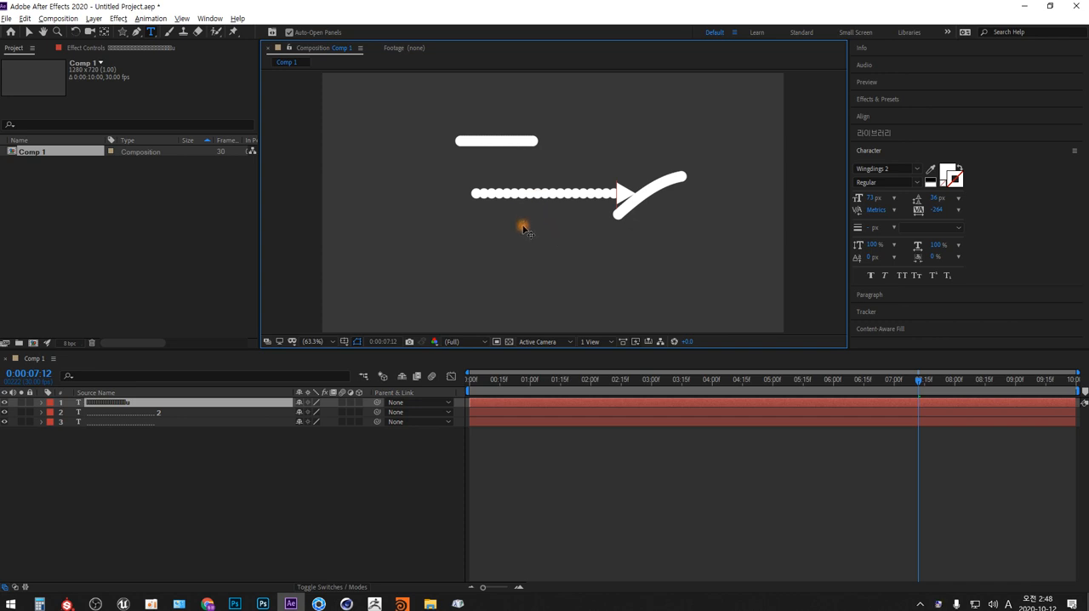
pyautogui.hotkey('ctrl', 'v')
pyautogui.hotkey('ctrl', 'v')
pyautogui.hotkey('ctrl', 'v')
pyautogui.hotkey('ctrl', 'v')
pyautogui.hotkey('ctrl', 'v')
pyautogui.hotkey('ctrl', 'v')
pyautogui.hotkey('ctrl', 'v')
pyautogui.hotkey('ctrl', 'v')
pyautogui.hotkey('ctrl', 'v')
pyautogui.hotkey('ctrl', 'v')
pyautogui.hotkey('ctrl', 'v')
pyautogui.hotkey('ctrl', 'v')
pyautogui.hotkey('ctrl', 'v')
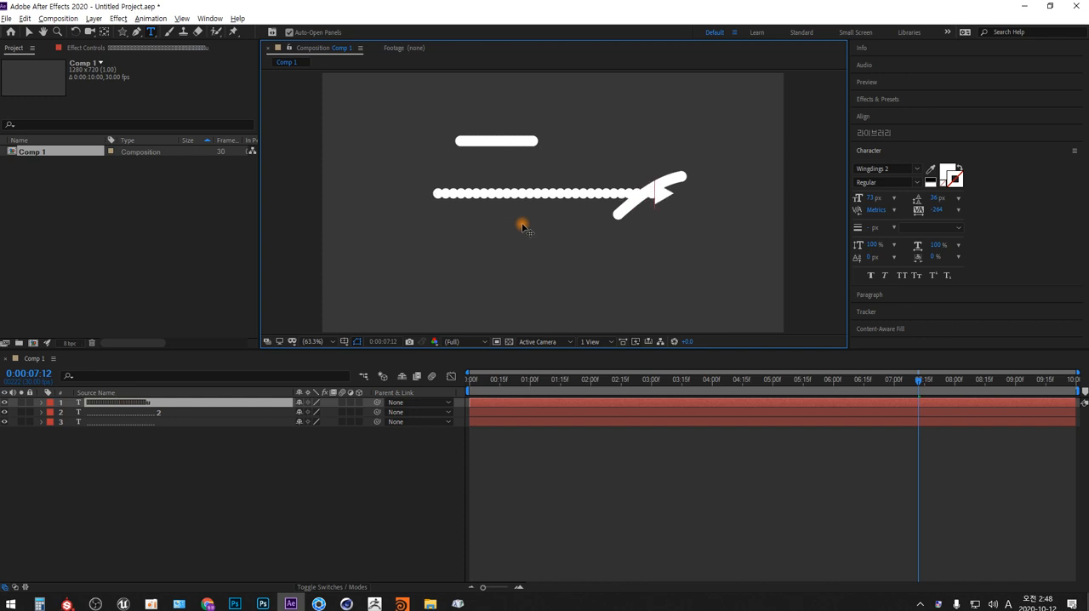
pyautogui.hotkey('ctrl', 'v')
pyautogui.hotkey('ctrl', 'v')
pyautogui.hotkey('ctrl', 'v')
pyautogui.hotkey('ctrl', 'a')
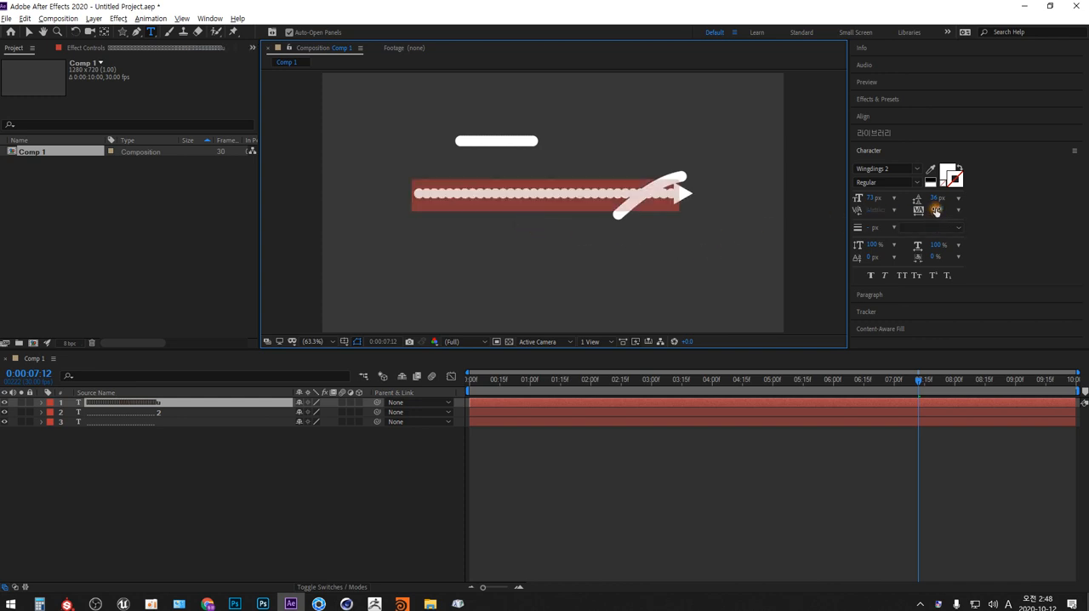
pyautogui.moveTo(936, 210); pyautogui.dragTo(832, 213)
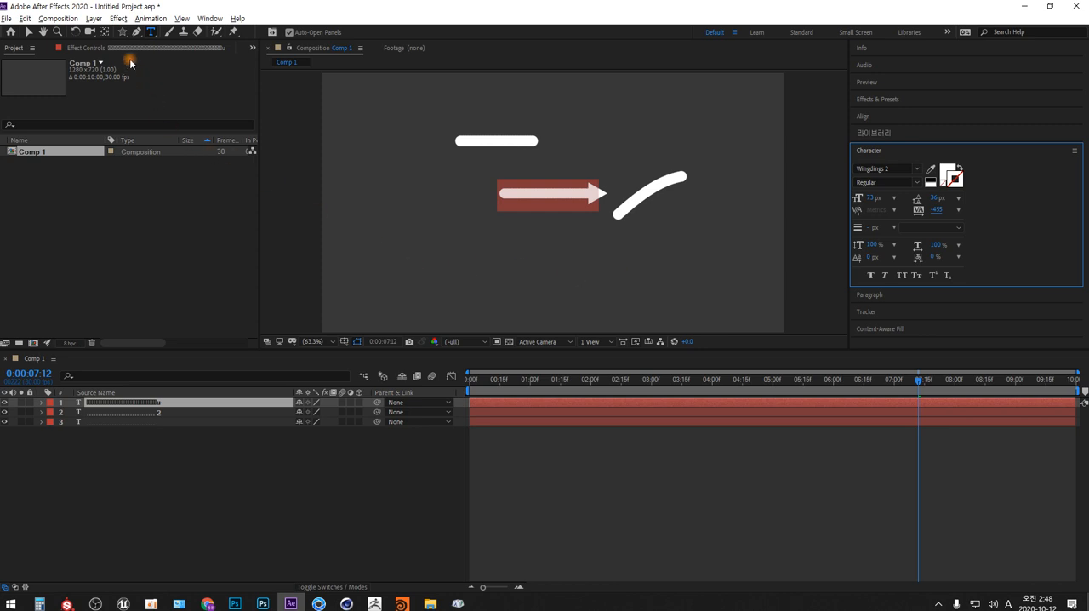
# - Draw a large rounded rectangle mask around the arrow on the top text layer
pyautogui.click(122, 32)
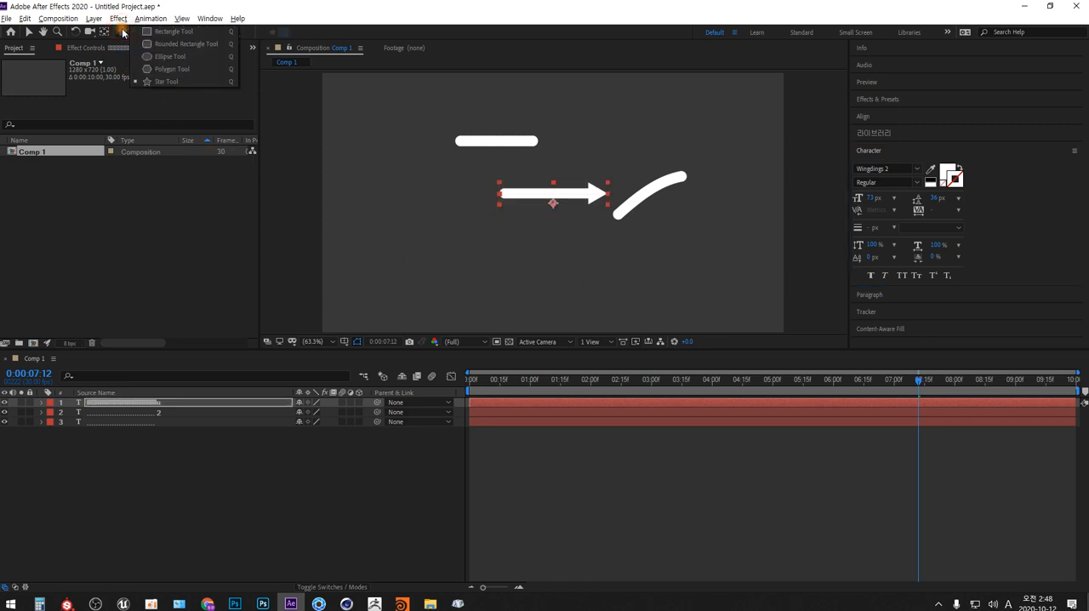
pyautogui.click(166, 31)
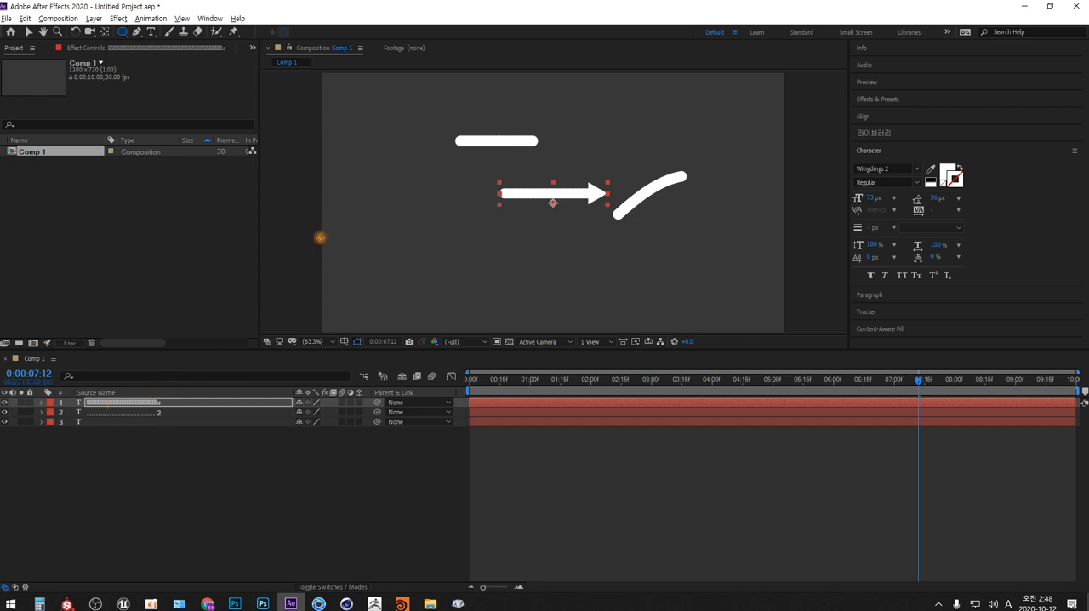
pyautogui.moveTo(415, 154); pyautogui.dragTo(667, 295)
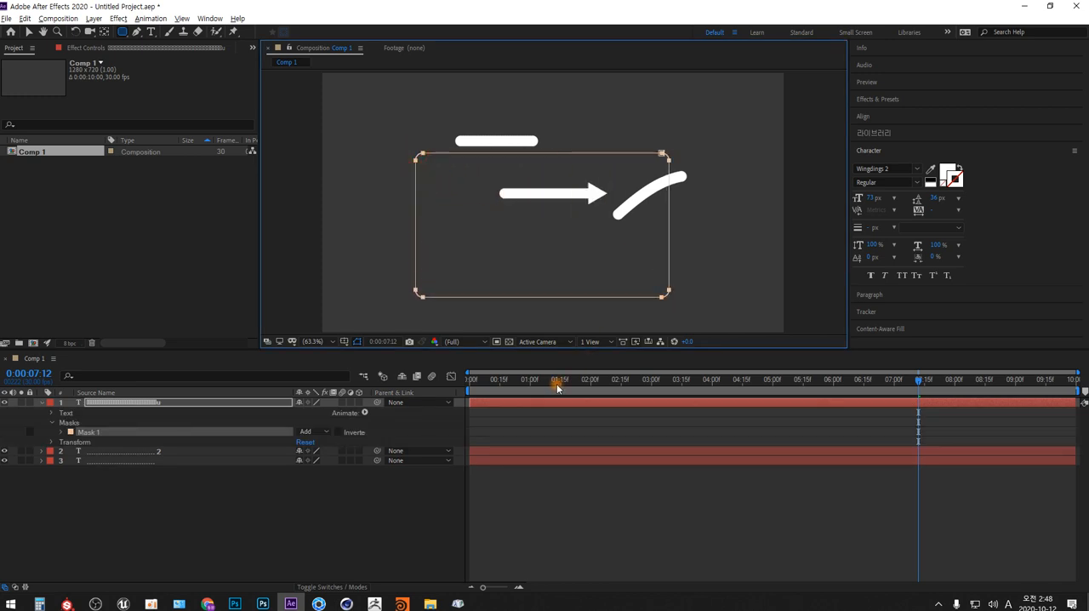
# - Assign Mask 1 as the Path in the arrow text layer's Path Options
pyautogui.click(52, 413)
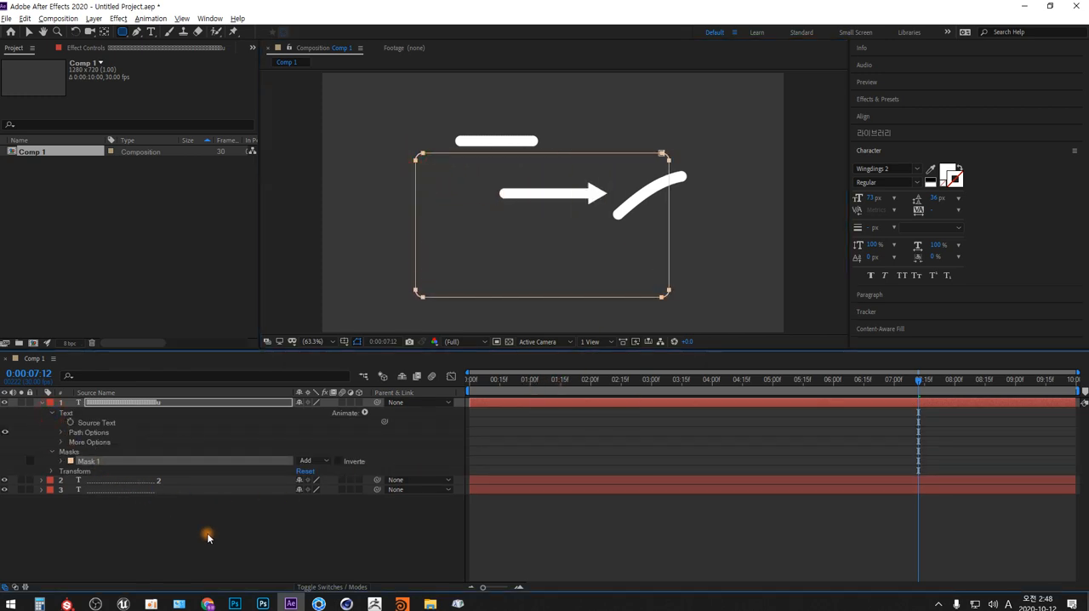
pyautogui.click(61, 432)
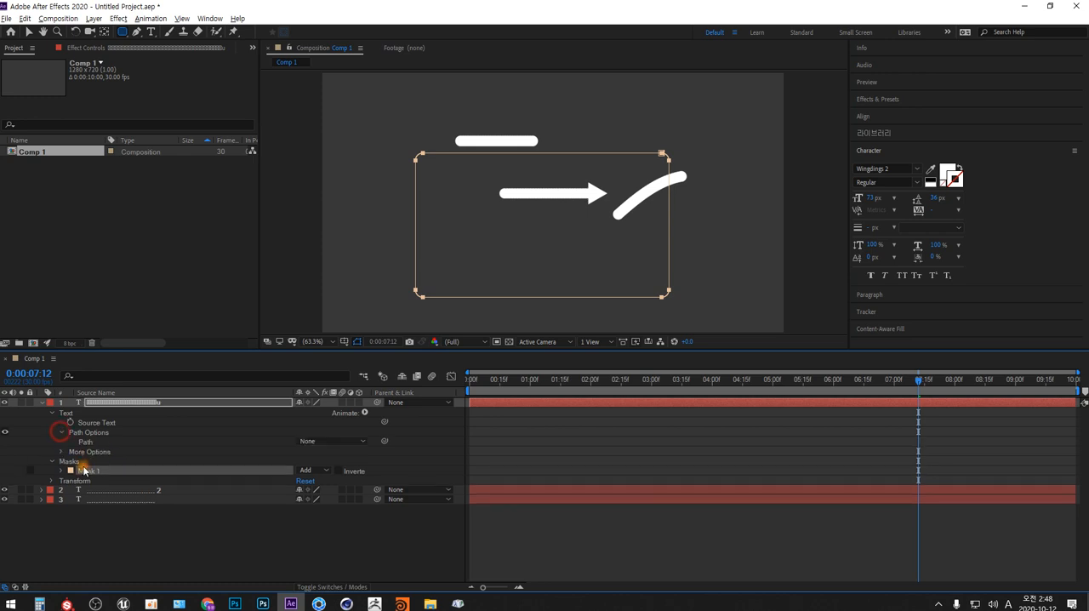
pyautogui.click(362, 444)
pyautogui.click(358, 468)
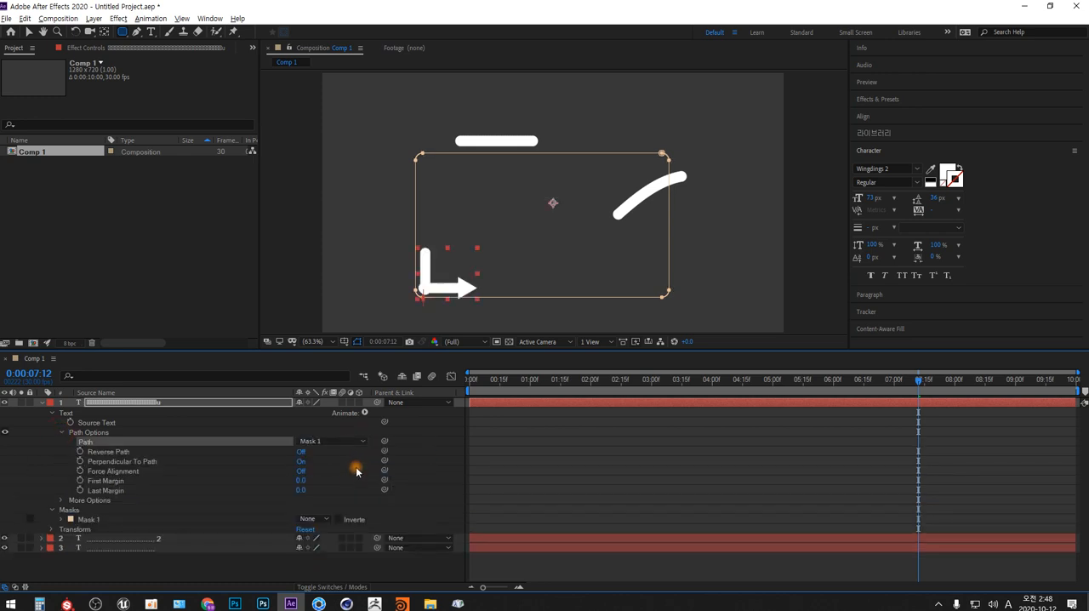
# - Set the arrow text's baseline shift to -26 px to center the arrow on the mask path
pyautogui.click(331, 341)
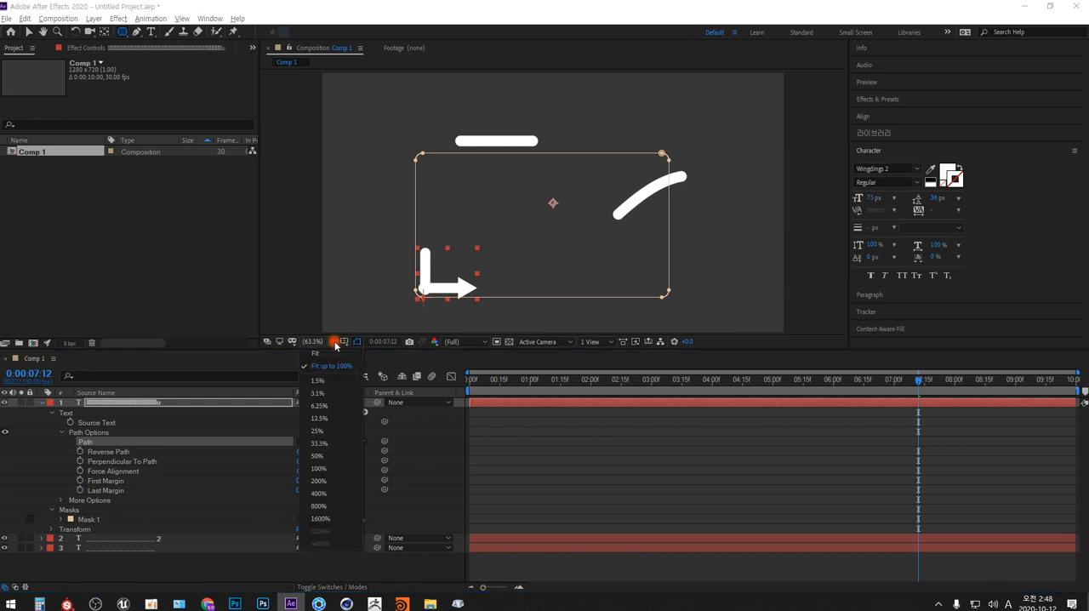
pyautogui.click(318, 468)
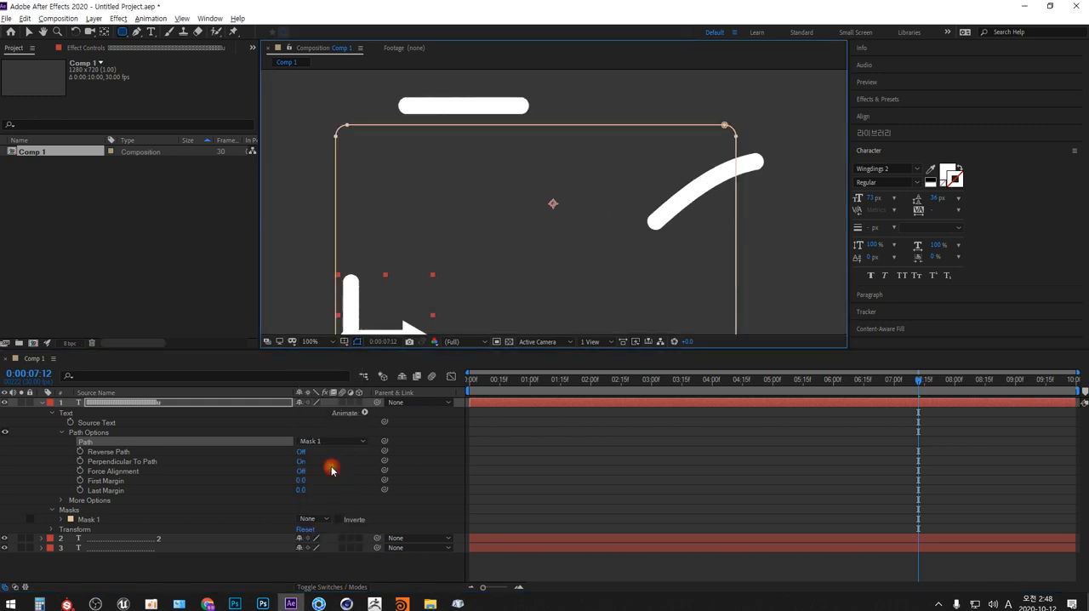
pyautogui.moveTo(446, 348); pyautogui.dragTo(439, 419)
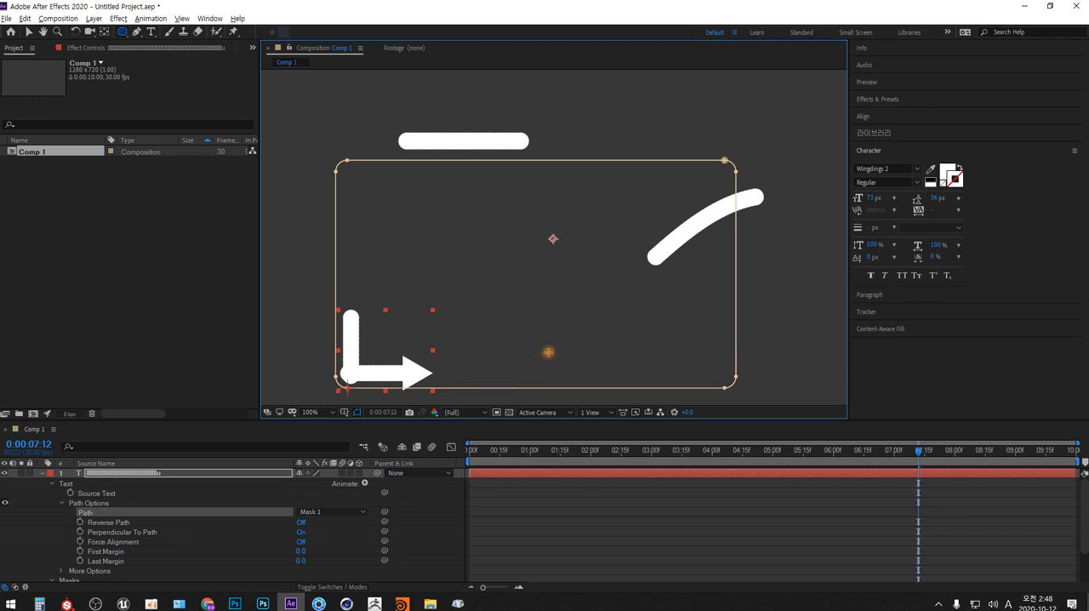
pyautogui.press('h')
pyautogui.moveTo(550, 355); pyautogui.dragTo(576, 297)
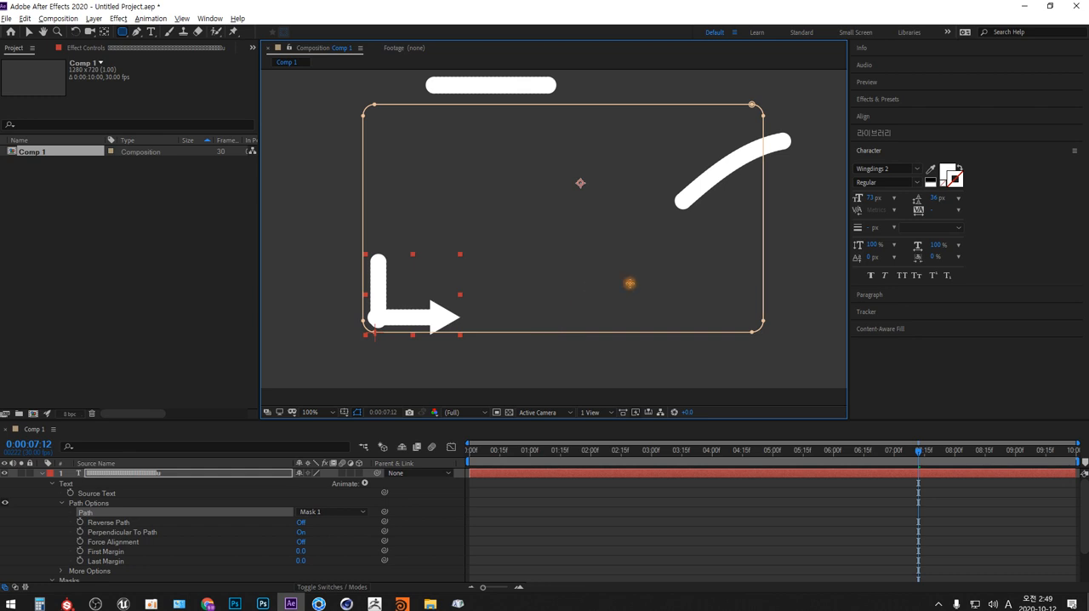
pyautogui.click(869, 262)
pyautogui.moveTo(868, 262); pyautogui.dragTo(842, 251)
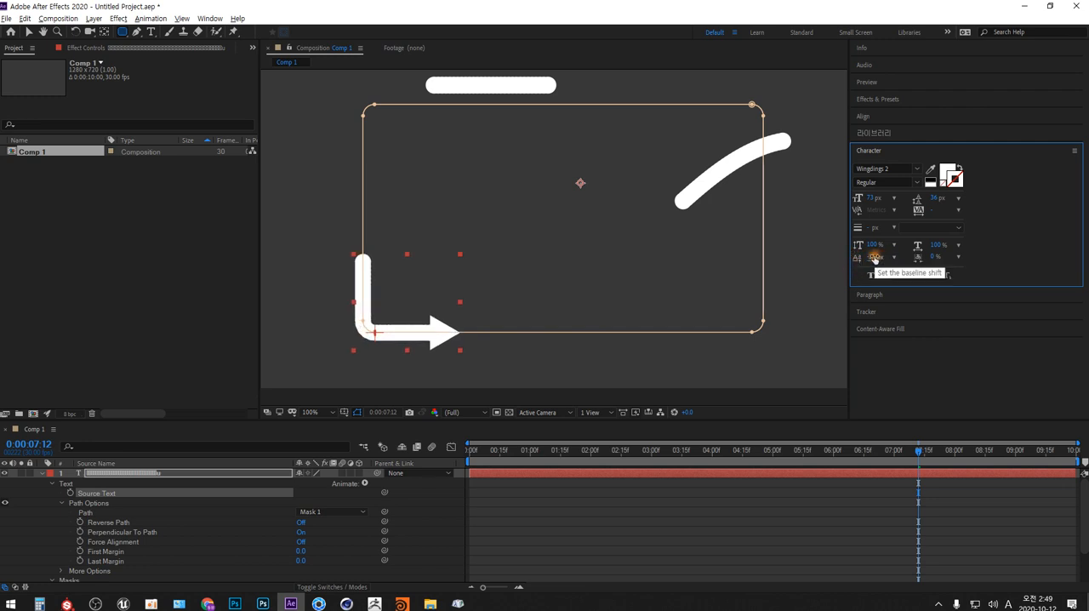
pyautogui.click(875, 257)
pyautogui.press('Up')
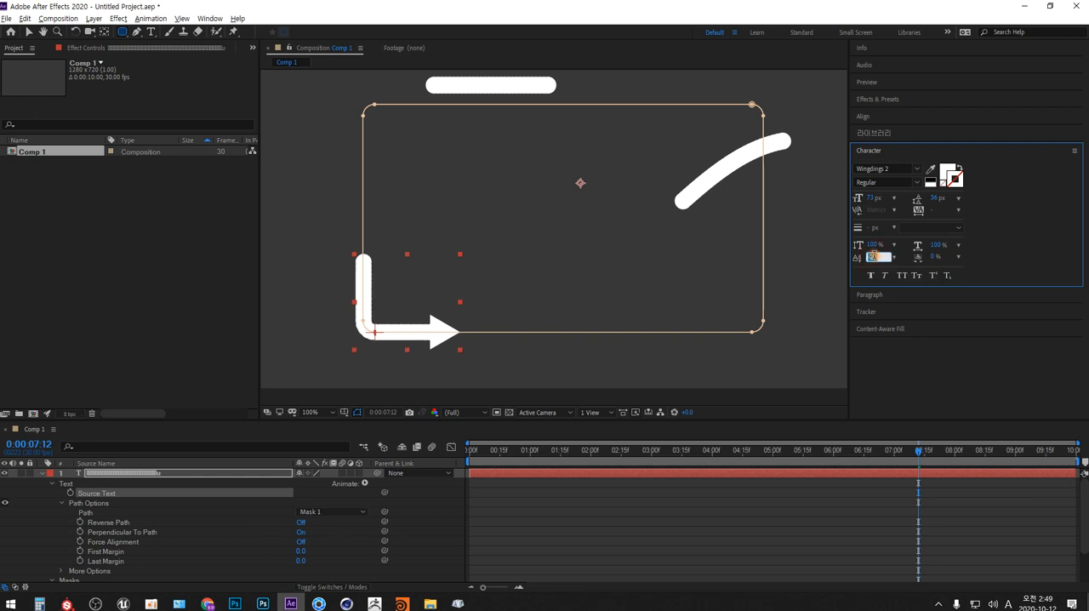
pyautogui.click(804, 271)
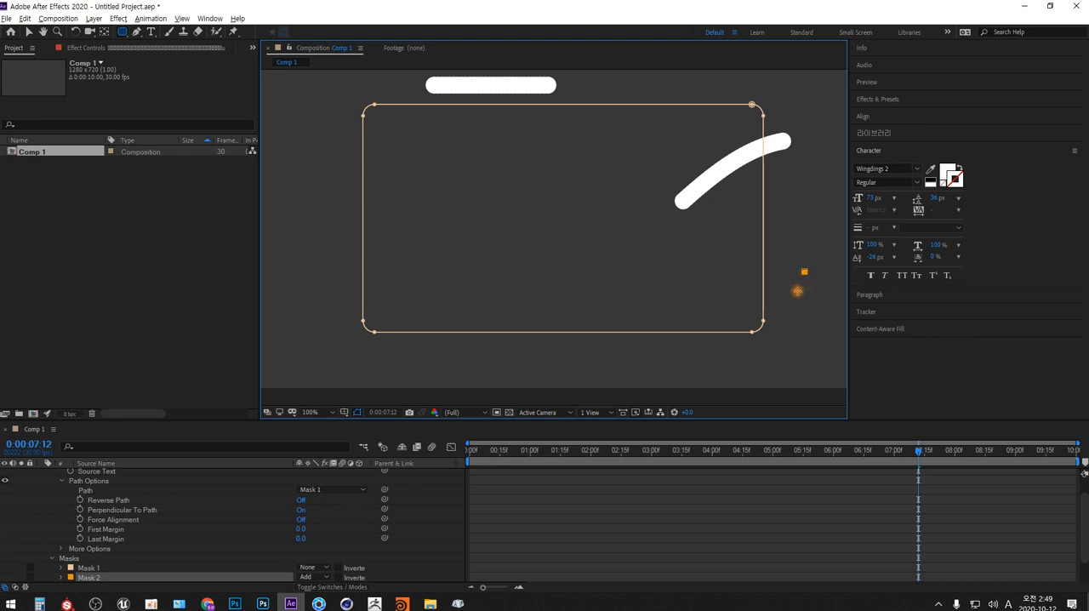
pyautogui.hotkey('ctrl', 'z')
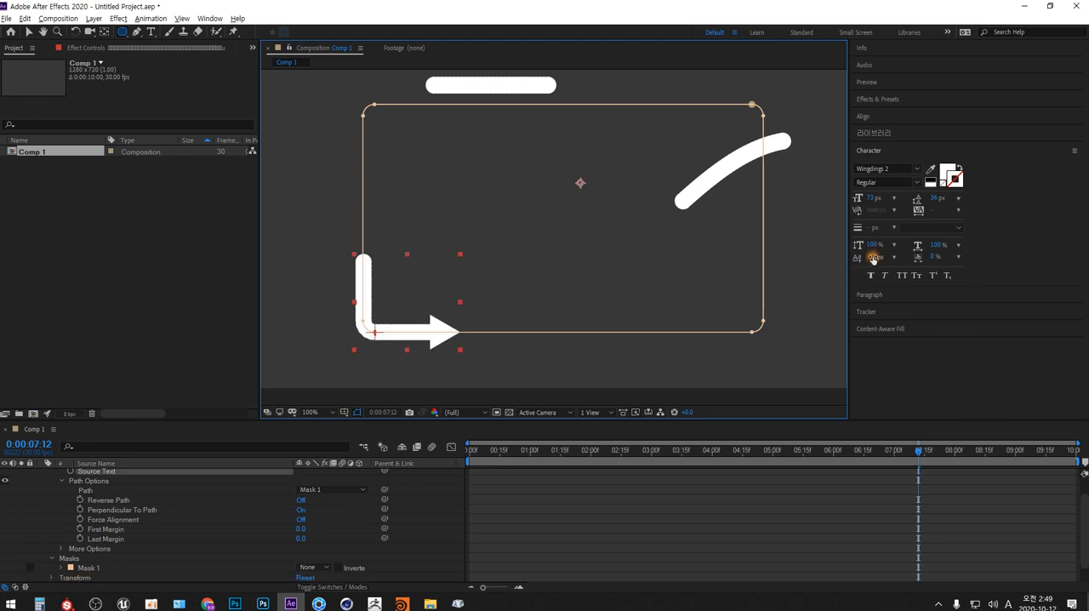
pyautogui.click(873, 258)
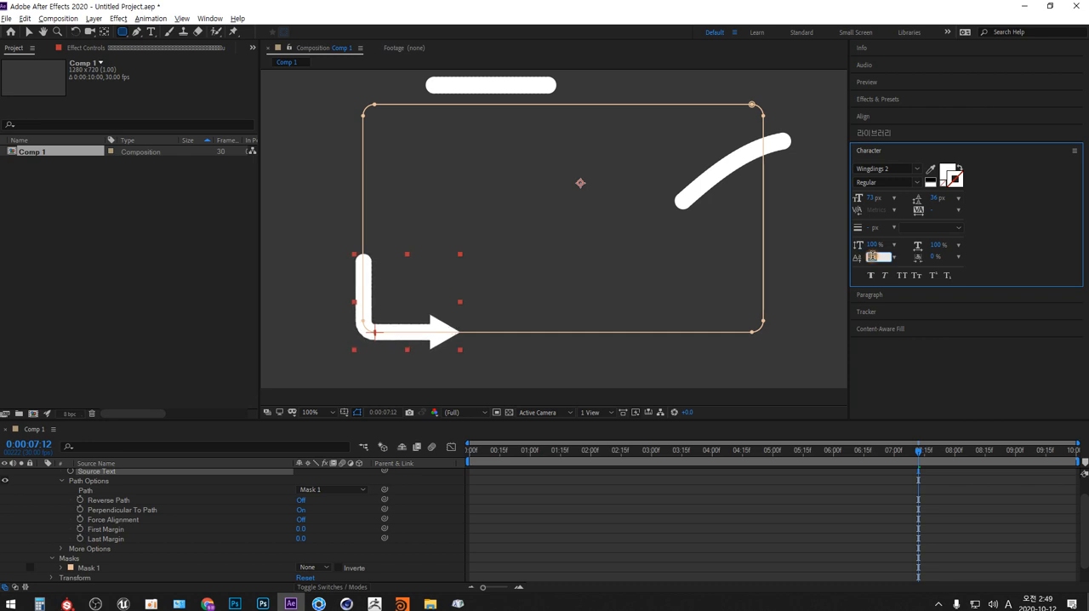
pyautogui.click(876, 246)
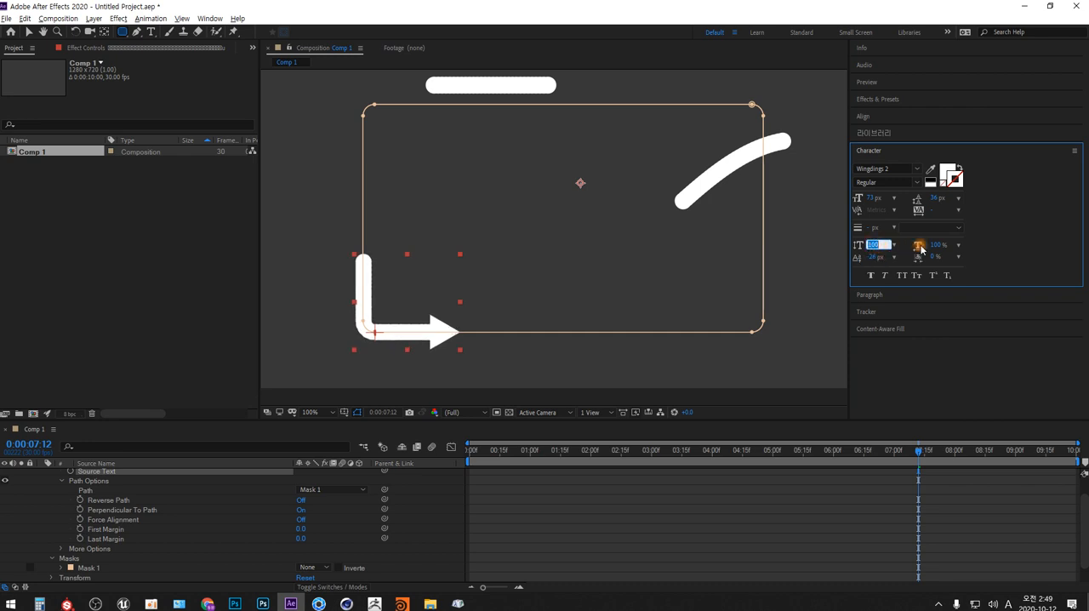
pyautogui.click(885, 382)
pyautogui.moveTo(492, 451); pyautogui.dragTo(450, 453)
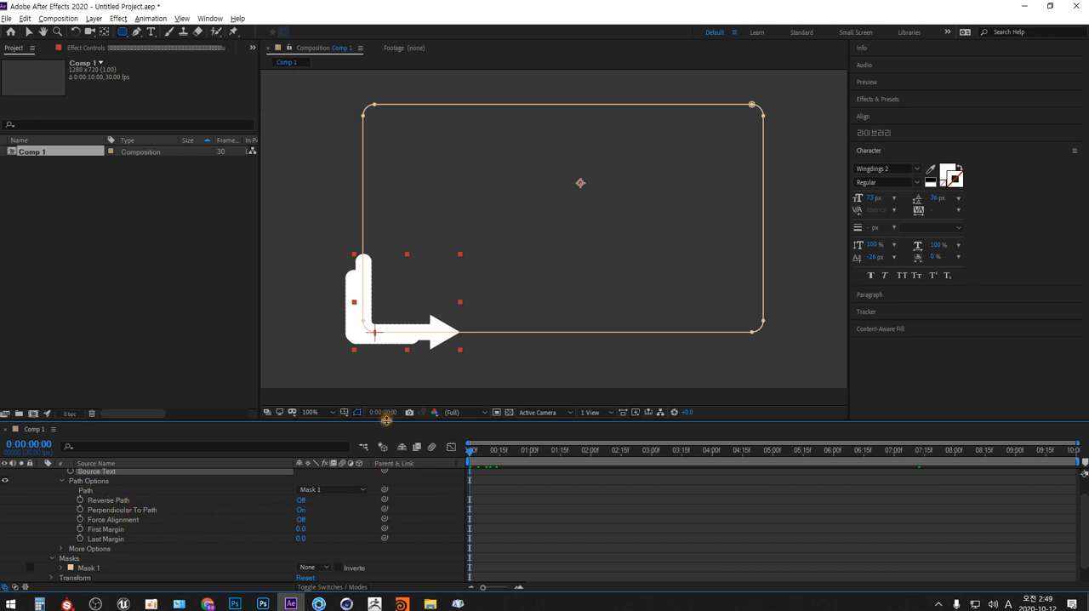
# - Reset the Default workspace to its saved layout and make the timeline area taller
pyautogui.moveTo(385, 417)
pyautogui.mouseDown()
pyautogui.moveTo(387, 401)
pyautogui.moveTo(394, 406)
pyautogui.mouseUp()
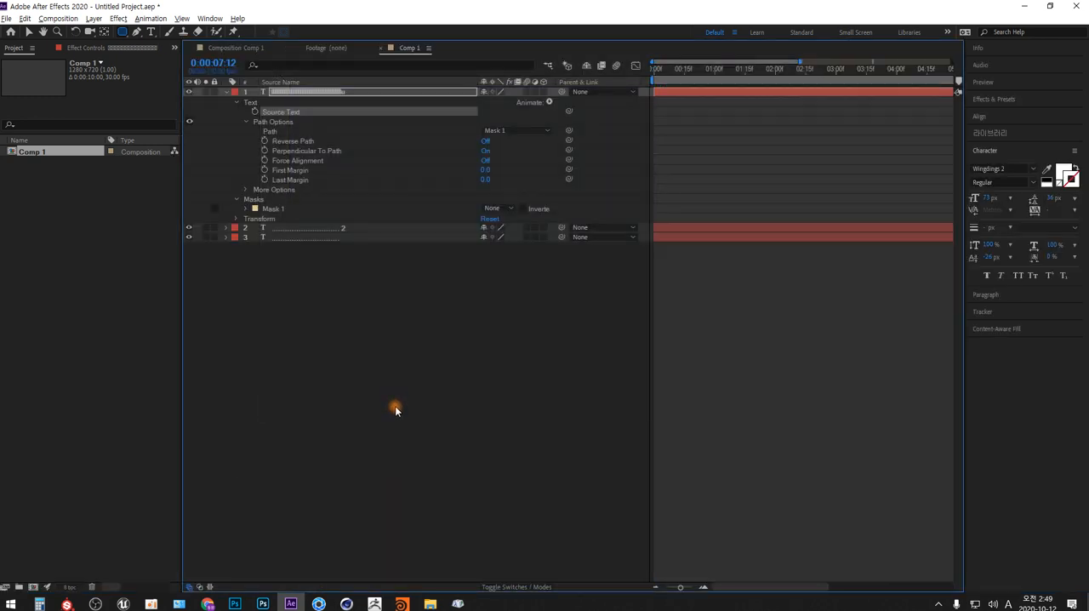
pyautogui.click(210, 15)
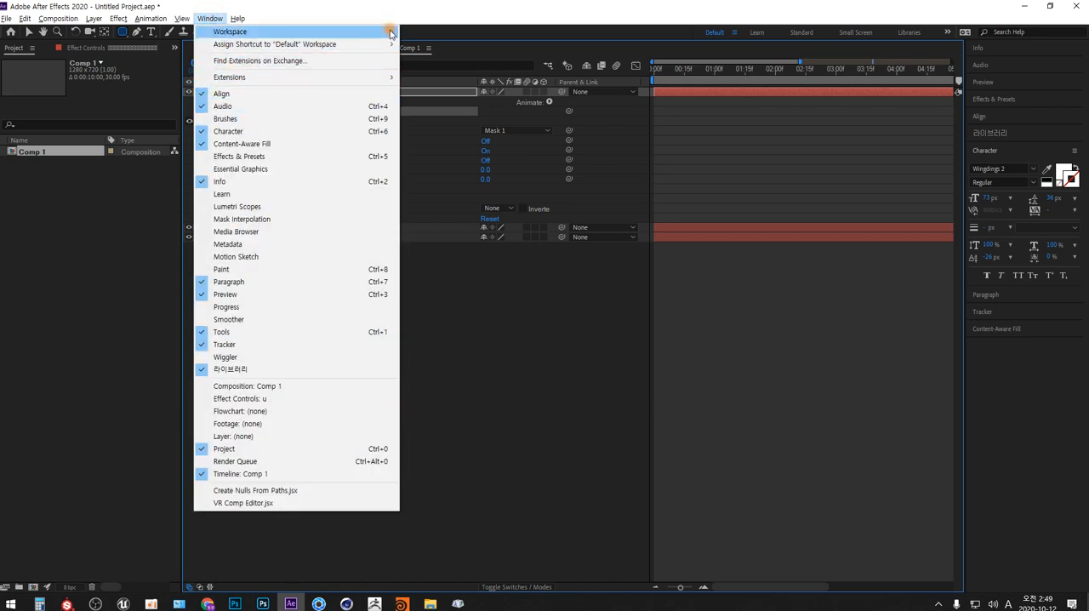
pyautogui.moveTo(392, 35)
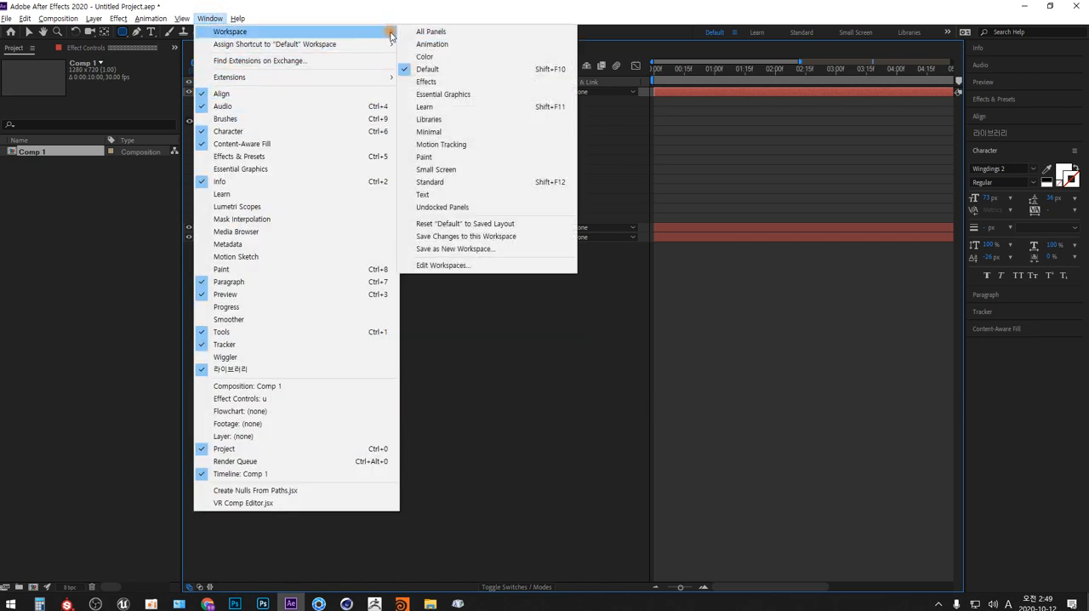
pyautogui.click(511, 226)
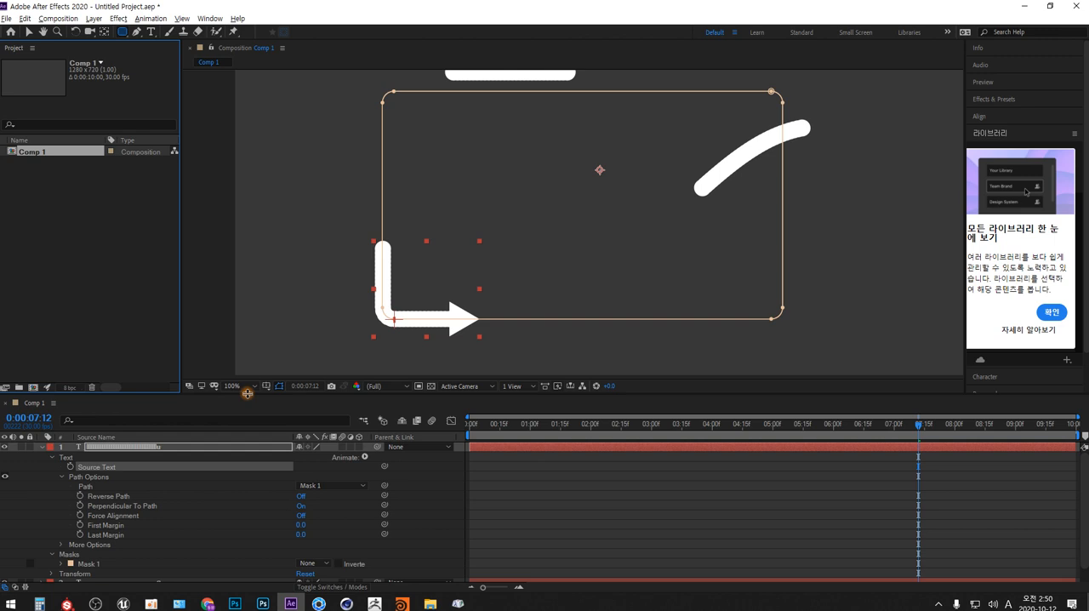
pyautogui.moveTo(247, 393); pyautogui.dragTo(247, 311)
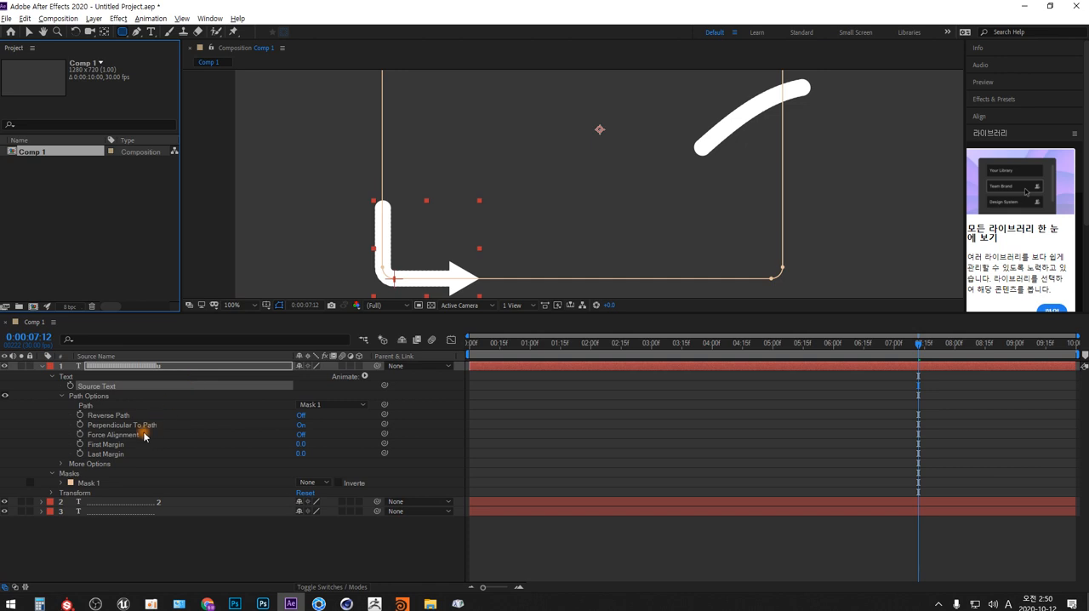
# - Delete the straight dotted-line text layer directly below the arrow layer and fit the composition in the viewer
pyautogui.click(116, 502)
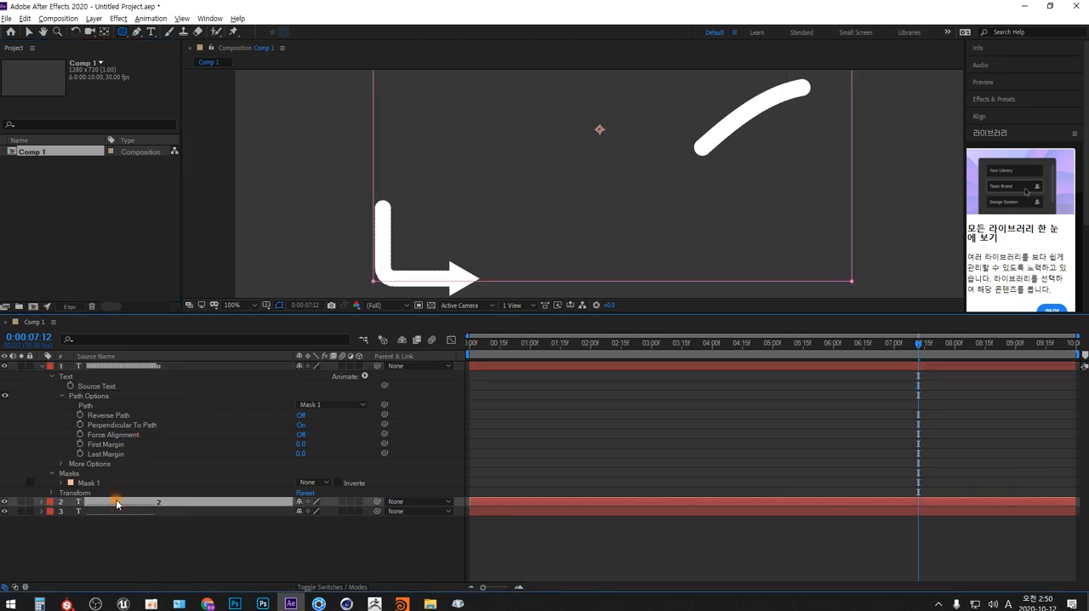
pyautogui.press('Delete')
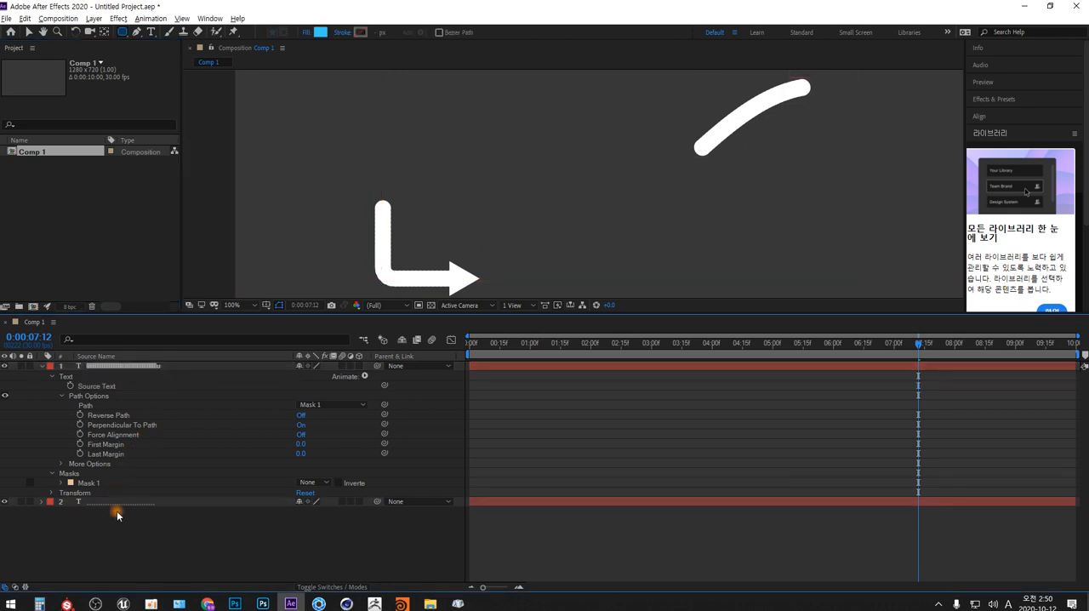
pyautogui.click(253, 304)
pyautogui.click(253, 329)
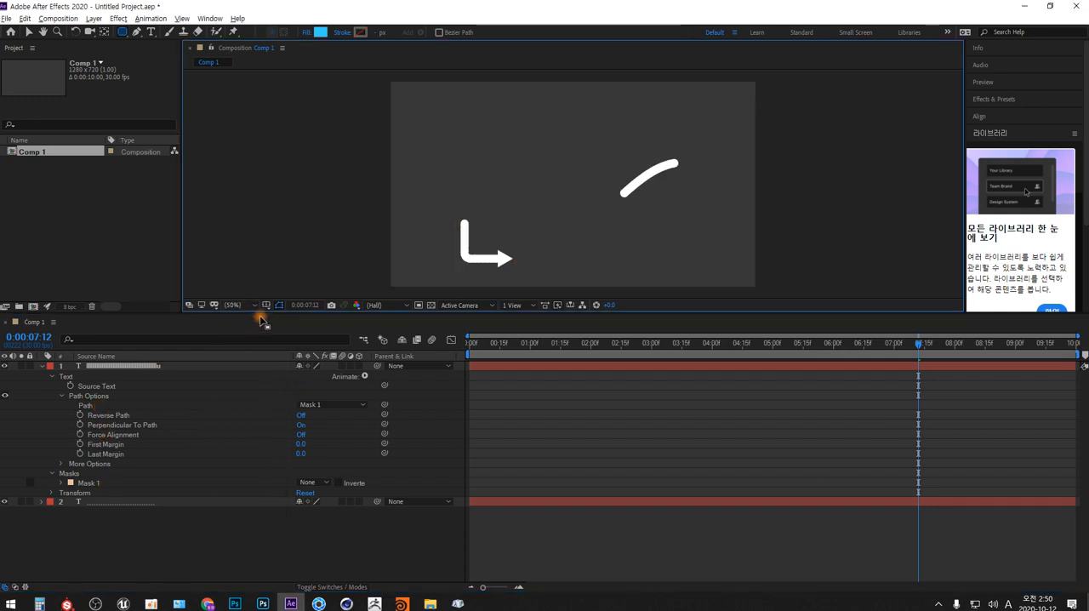
pyautogui.moveTo(259, 313); pyautogui.dragTo(264, 368)
# - Keyframe the arrow layer's First Margin from 0 at the composition start to about 1097 at 0:00:09:29
pyautogui.click(292, 439)
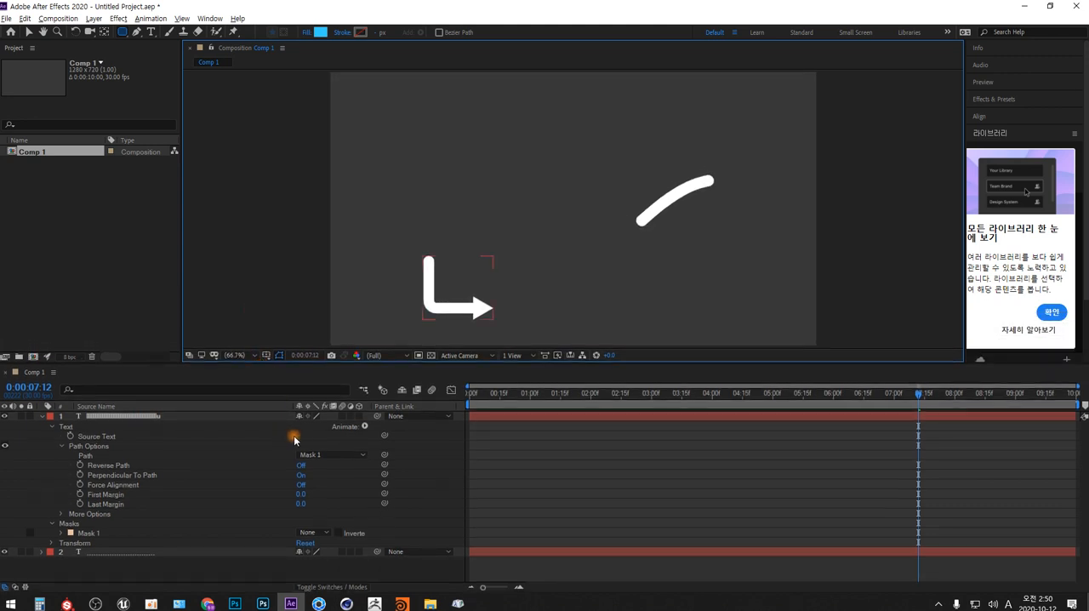
pyautogui.click(109, 494)
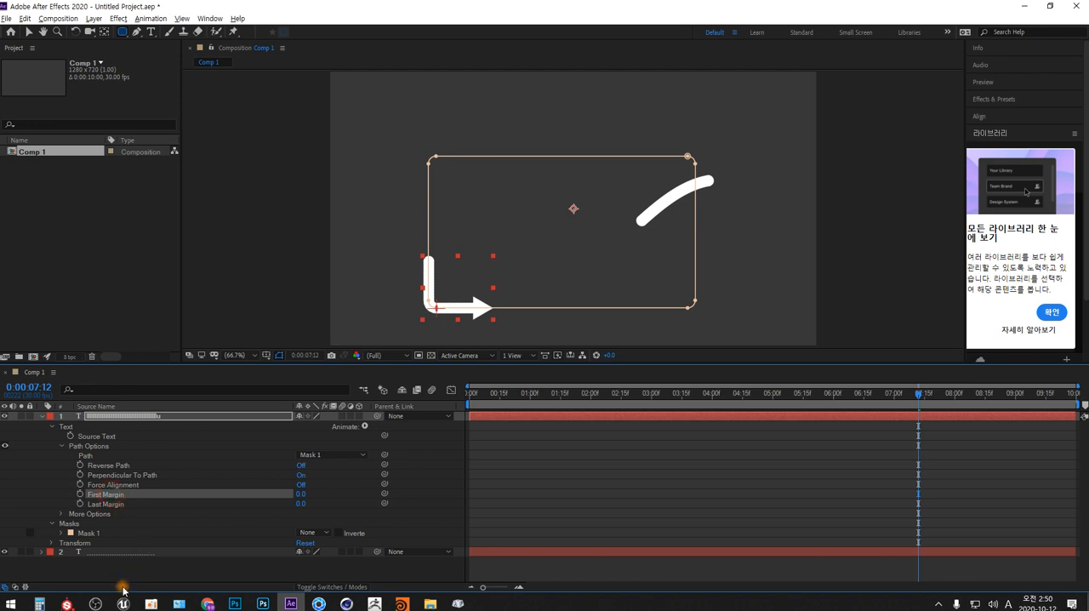
pyautogui.click(80, 494)
pyautogui.moveTo(918, 493); pyautogui.dragTo(471, 498)
pyautogui.moveTo(657, 392); pyautogui.dragTo(1073, 391)
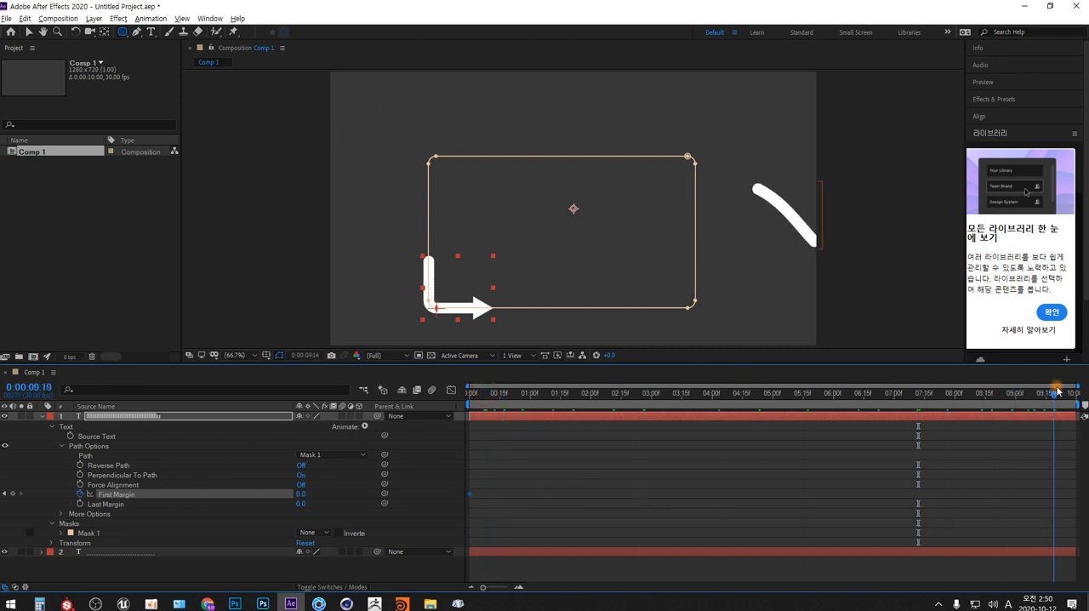
pyautogui.moveTo(301, 495); pyautogui.dragTo(1007, 471)
pyautogui.moveTo(312, 493); pyautogui.dragTo(218, 485)
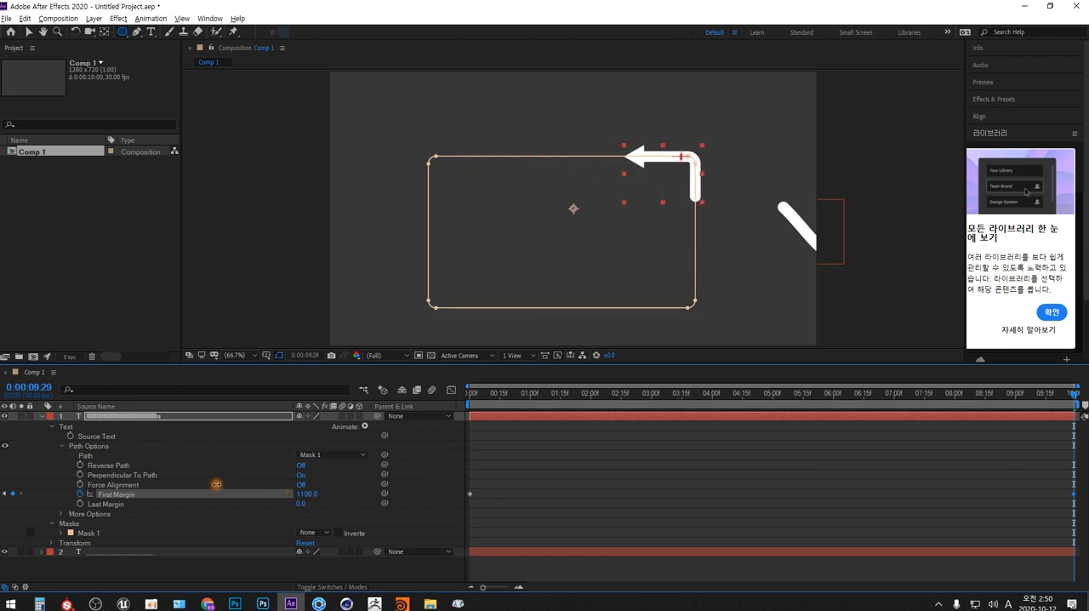
# - Collapse the arrow layer's properties and preview its movement along the mask path from the composition start
pyautogui.moveTo(526, 399); pyautogui.dragTo(384, 429)
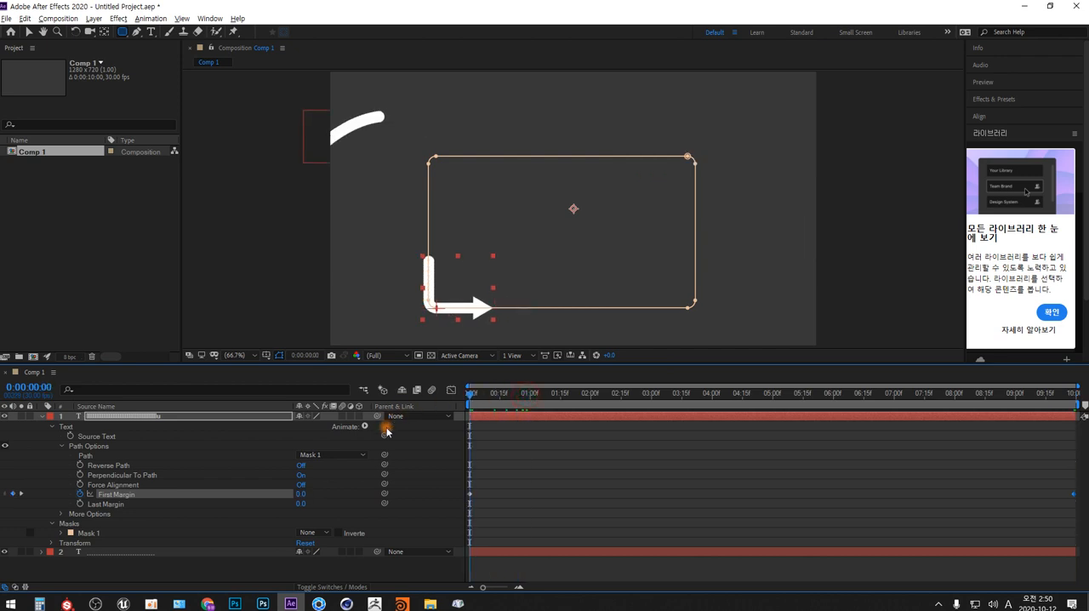
pyautogui.click(42, 416)
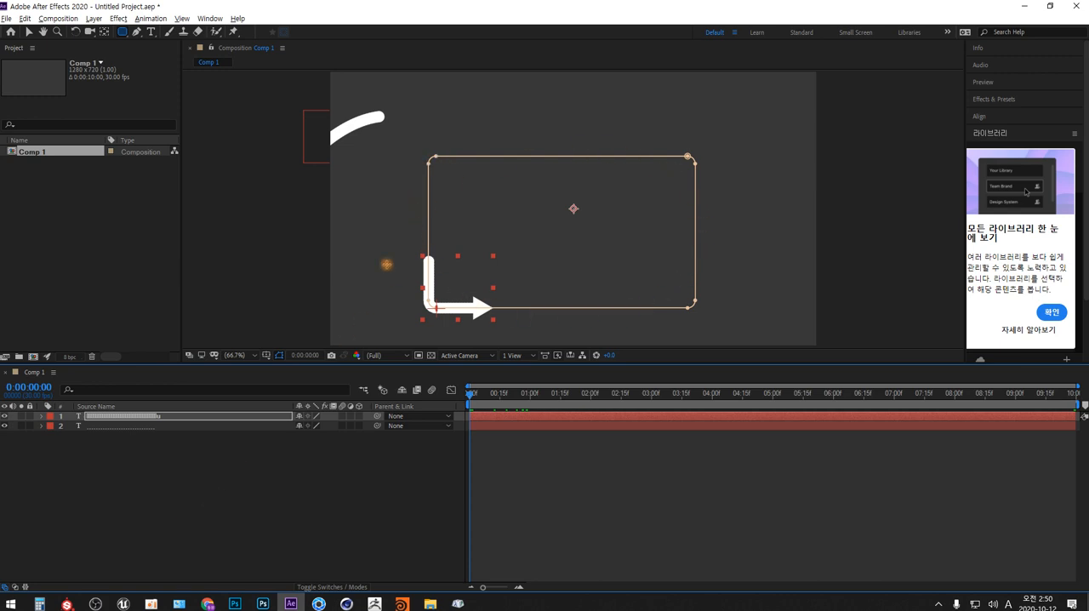
pyautogui.click(354, 502)
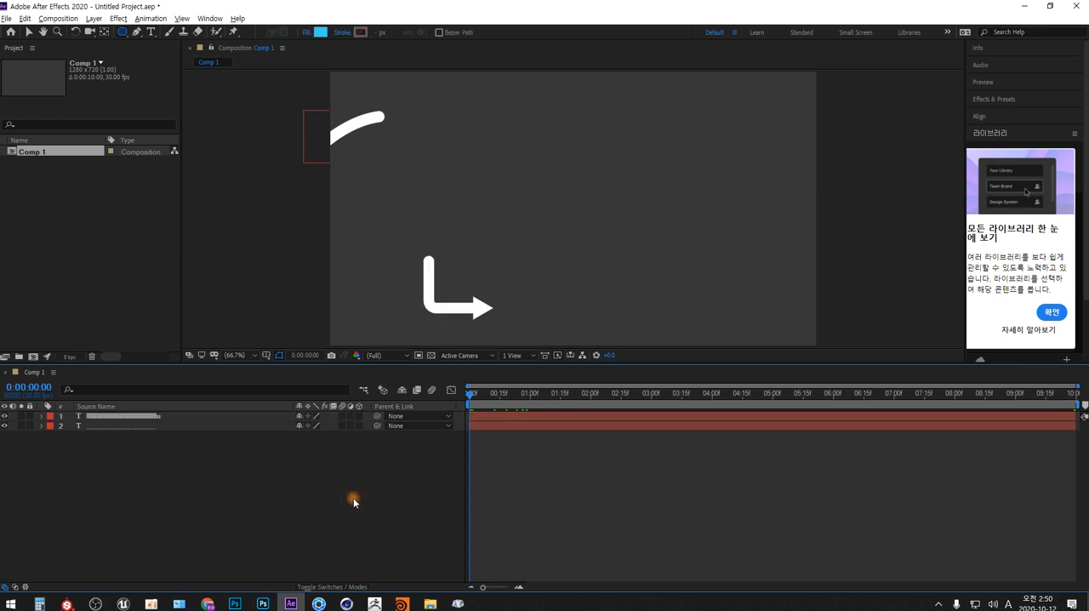
pyautogui.press('space')
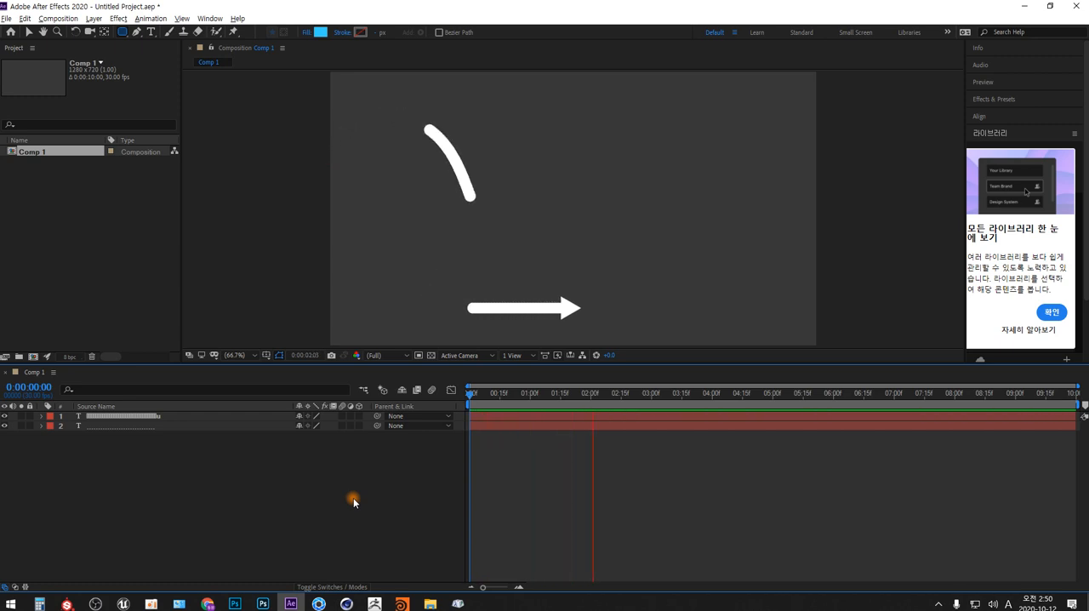
pyautogui.press('space')
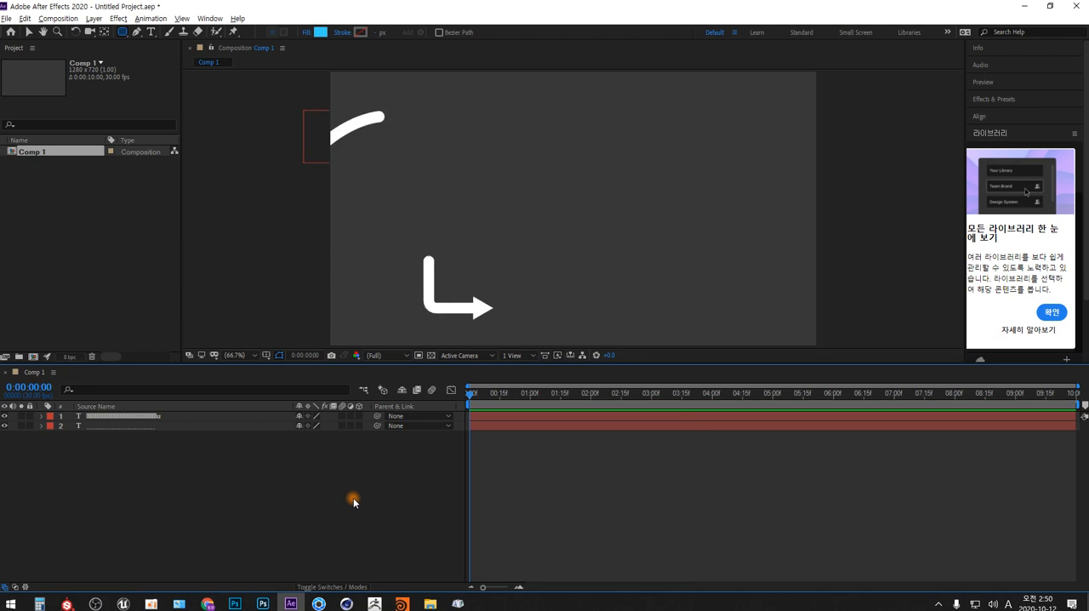
# - Speed up the arrow's movement by shifting its last First Margin keyframe to 0:00:03:00
pyautogui.click(41, 415)
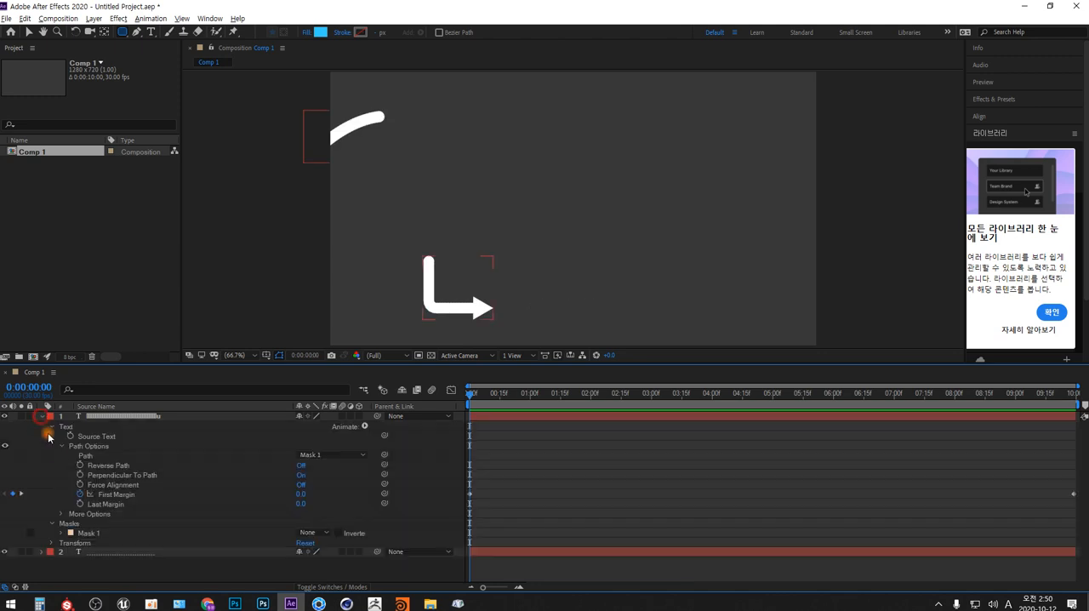
pyautogui.click(1071, 495)
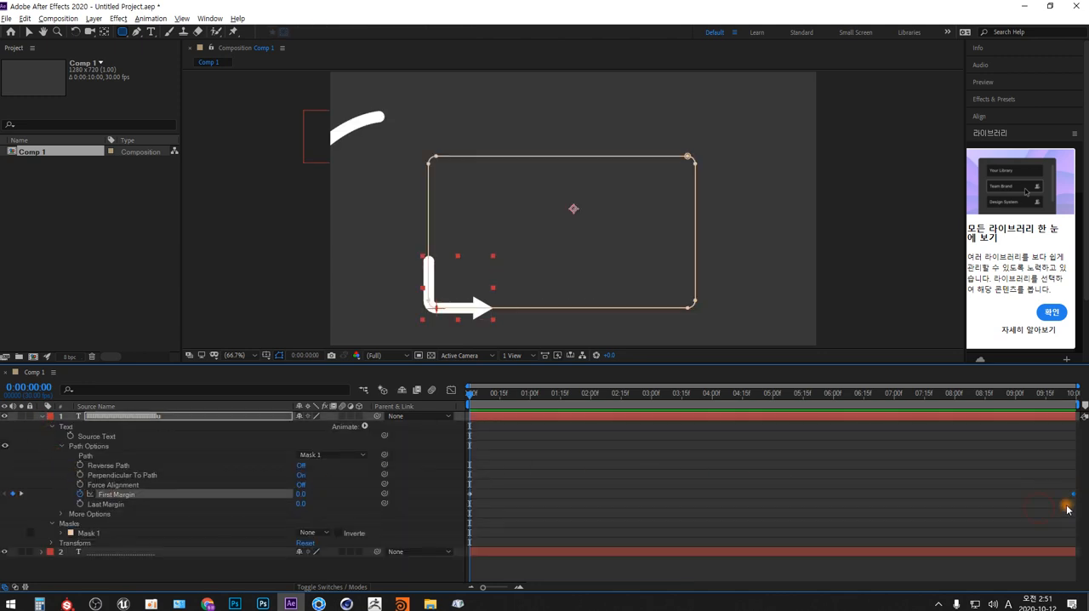
pyautogui.moveTo(1077, 496); pyautogui.dragTo(765, 494)
pyautogui.click(777, 405)
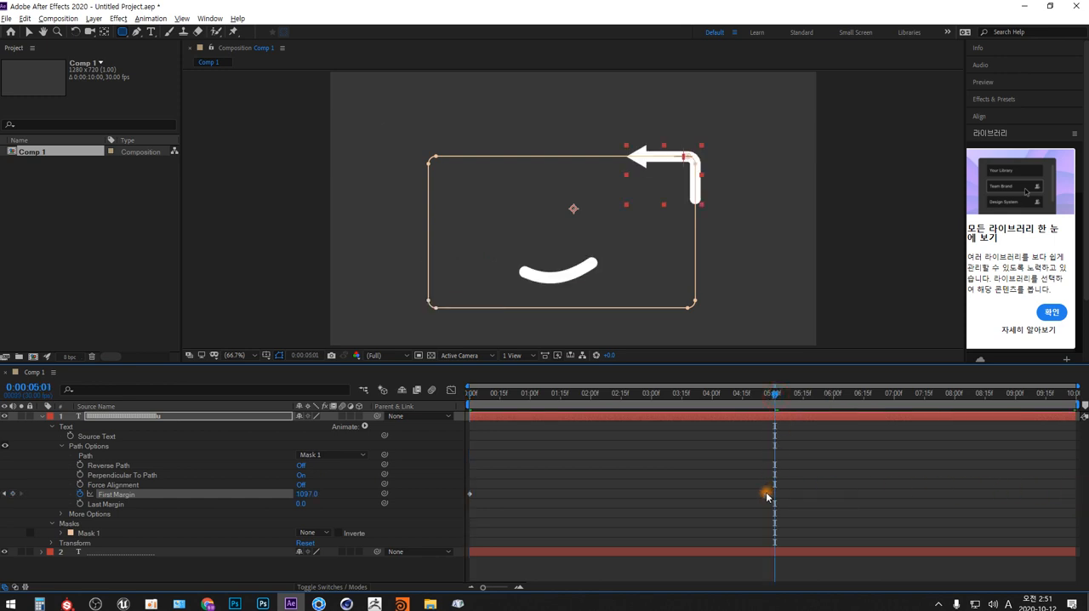
pyautogui.moveTo(776, 398); pyautogui.dragTo(652, 397)
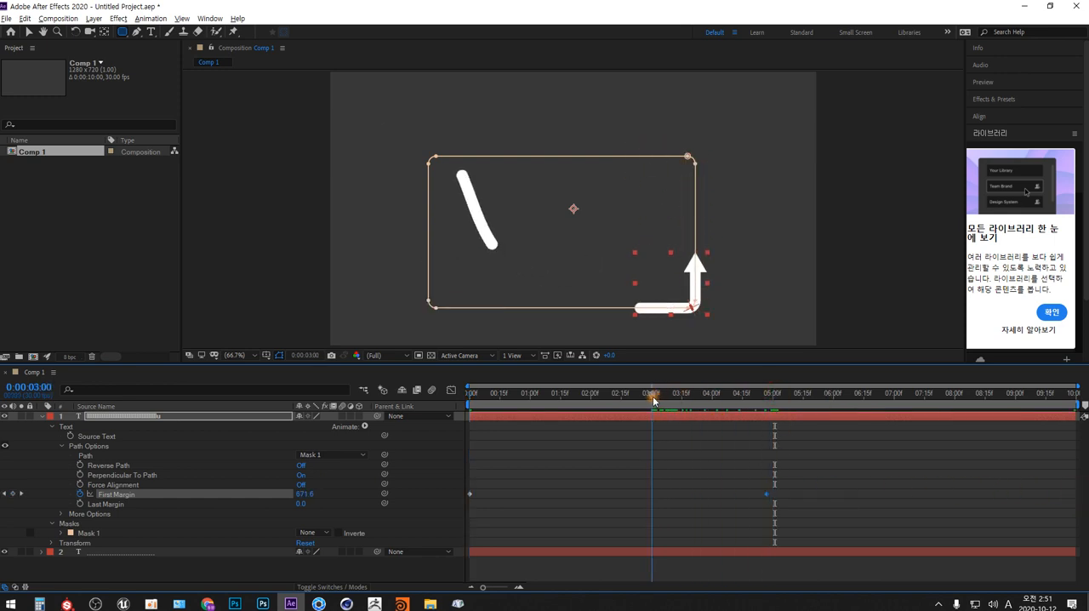
pyautogui.moveTo(769, 498); pyautogui.dragTo(651, 497)
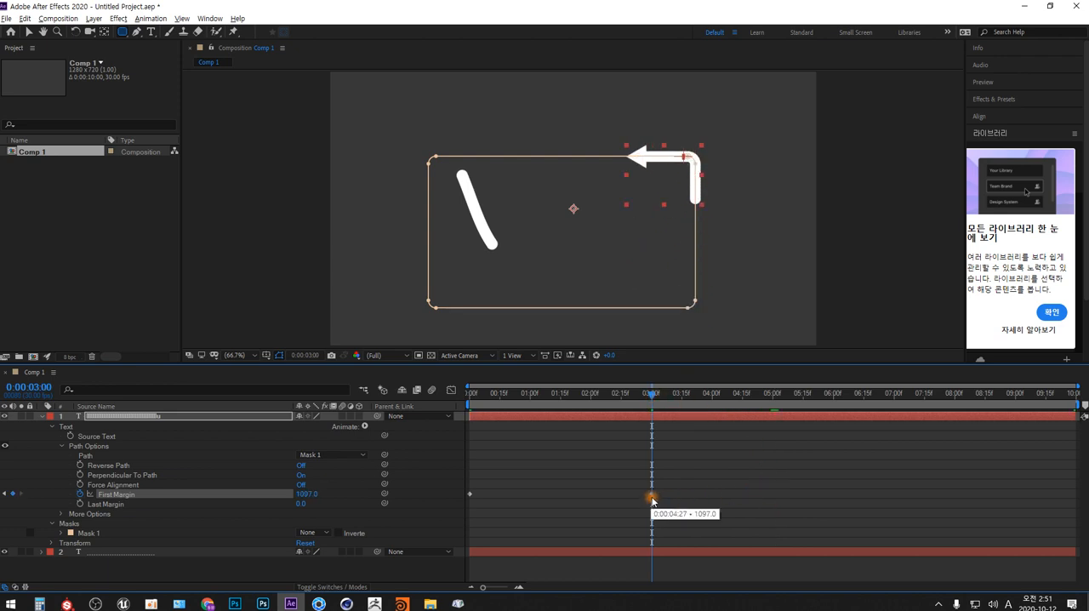
# - Play the retimed arrow animation from 0:00:00:00
pyautogui.moveTo(648, 397); pyautogui.dragTo(457, 405)
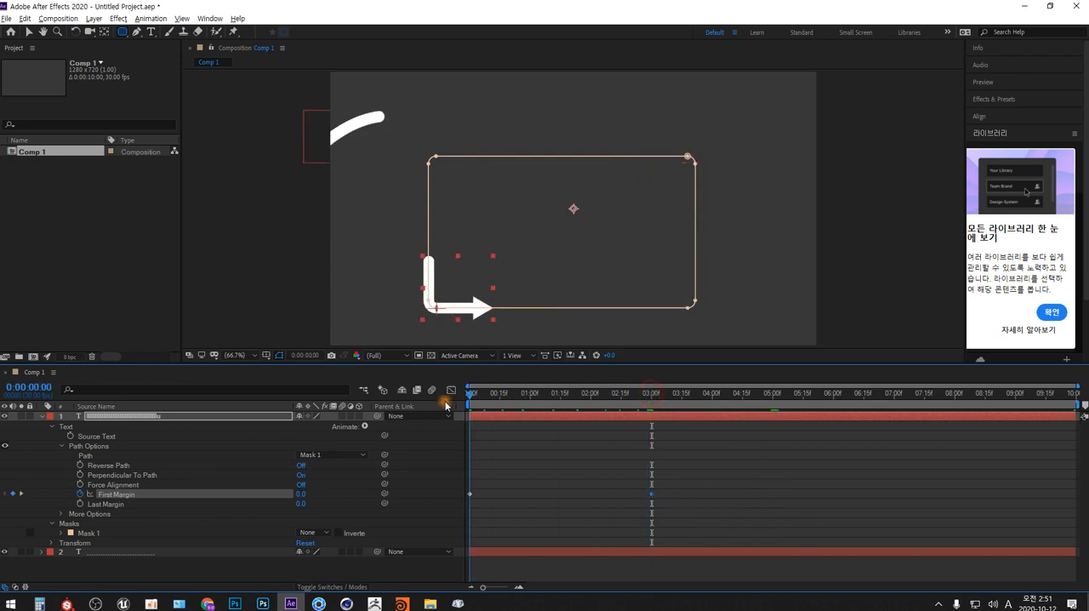
pyautogui.press('space')
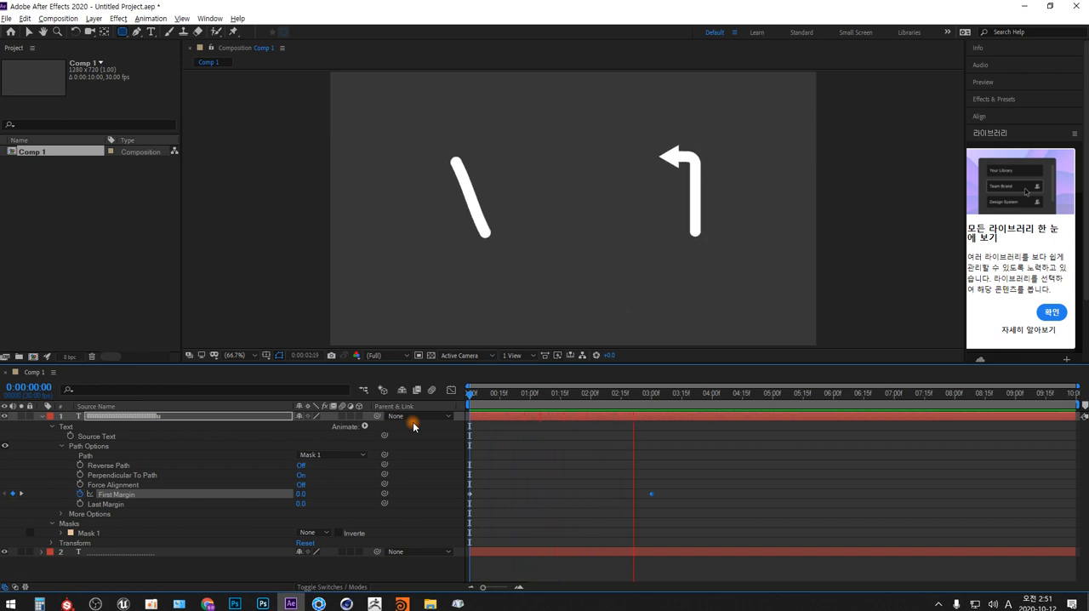
pyautogui.press('space')
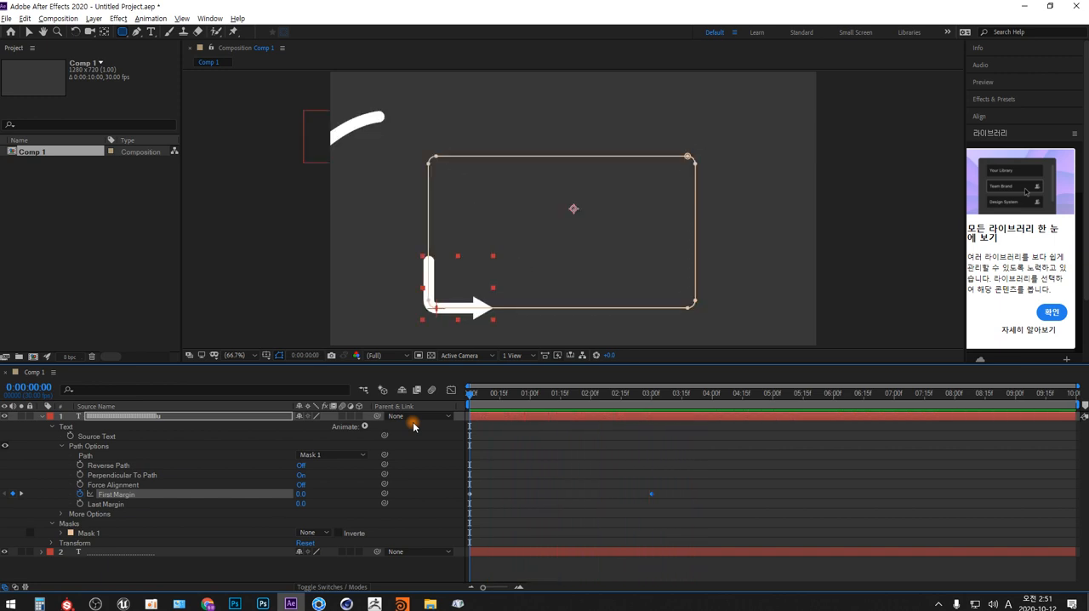
# - Park the playhead at 0:00:03:01, collapse the arrow layer and add a new text layer reading "Adobe AfterEffects"
pyautogui.click(652, 393)
pyautogui.click(43, 416)
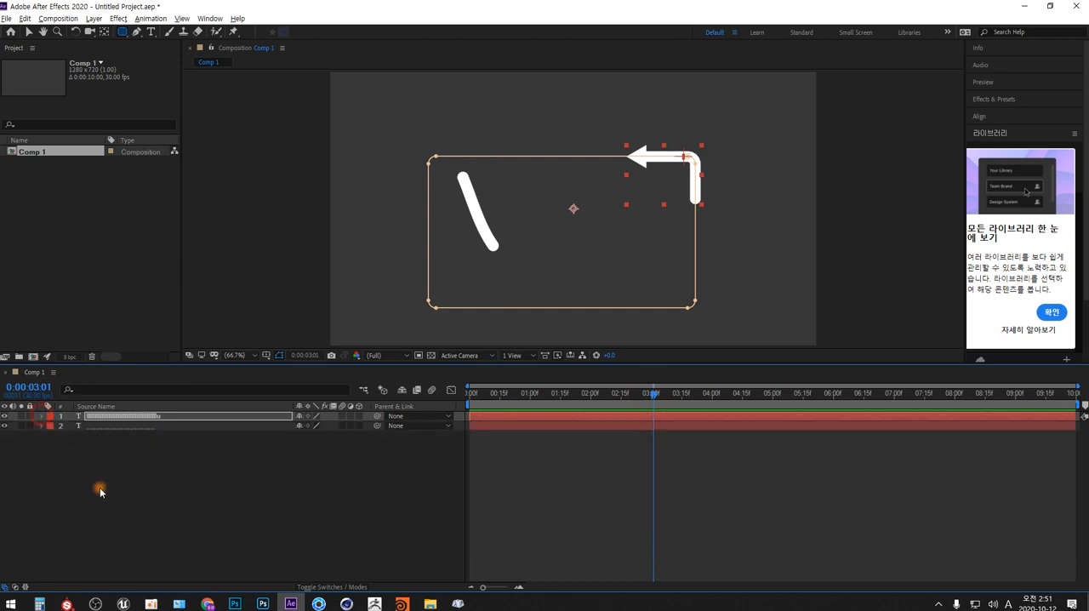
pyautogui.click(286, 479)
pyautogui.rightClick(304, 479)
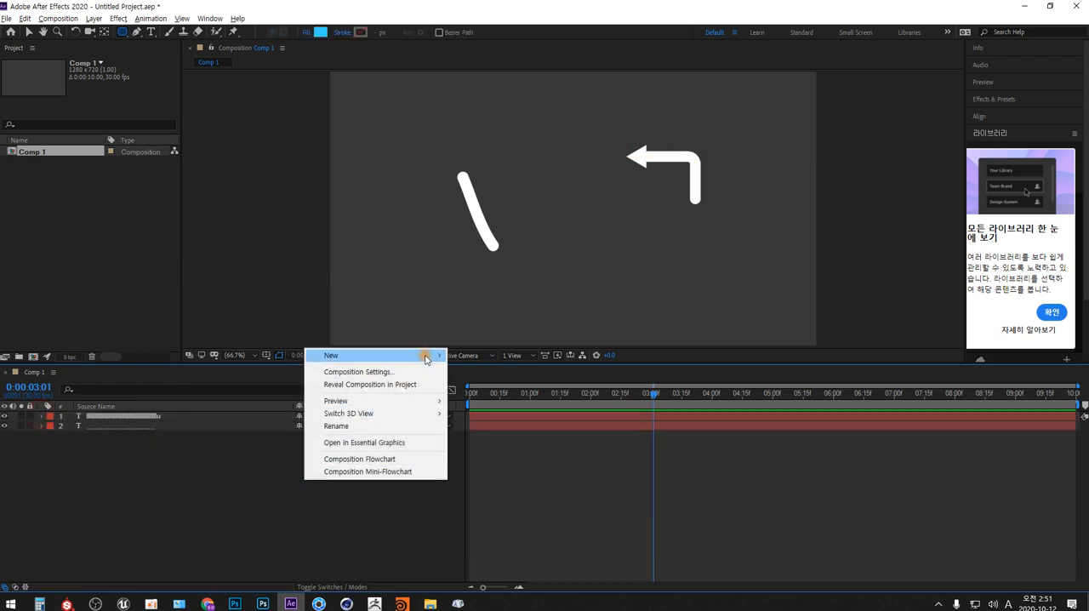
pyautogui.moveTo(427, 357)
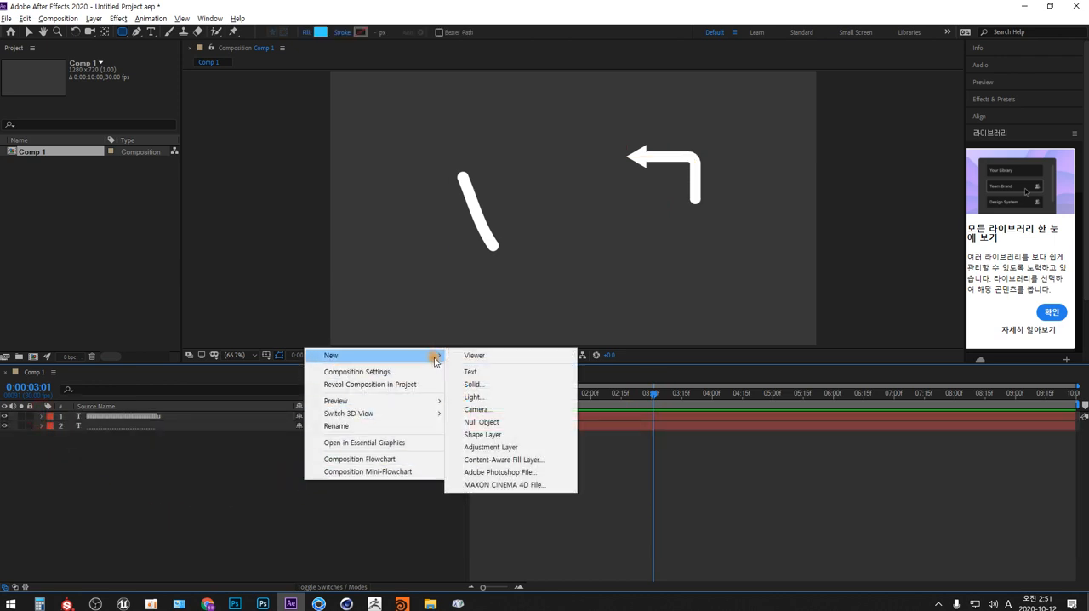
pyautogui.click(499, 377)
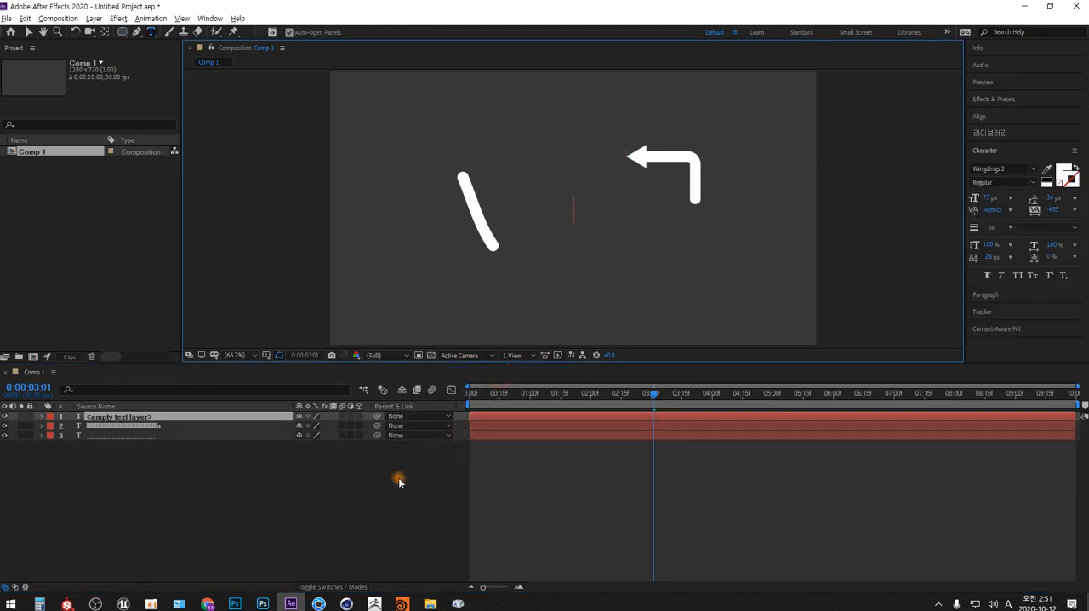
pyautogui.write('Ado')
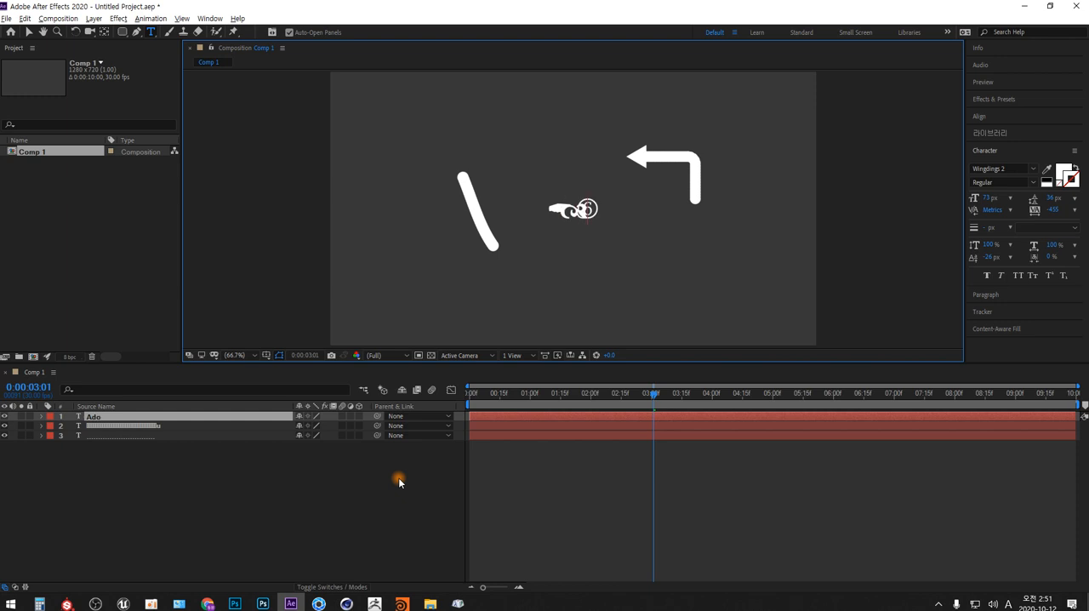
pyautogui.write('be')
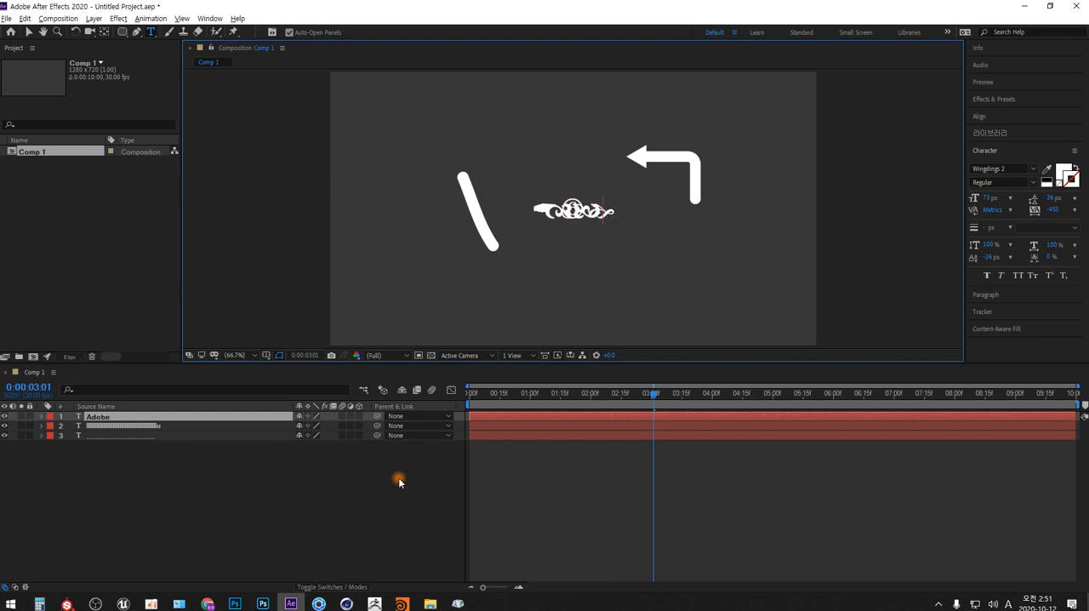
pyautogui.write(' A')
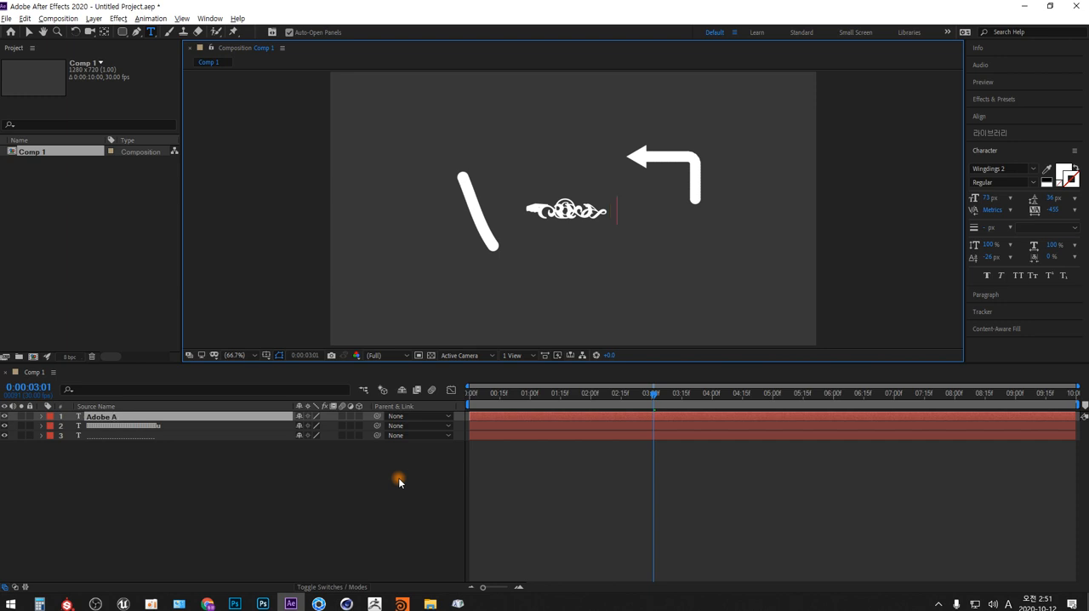
pyautogui.write('f')
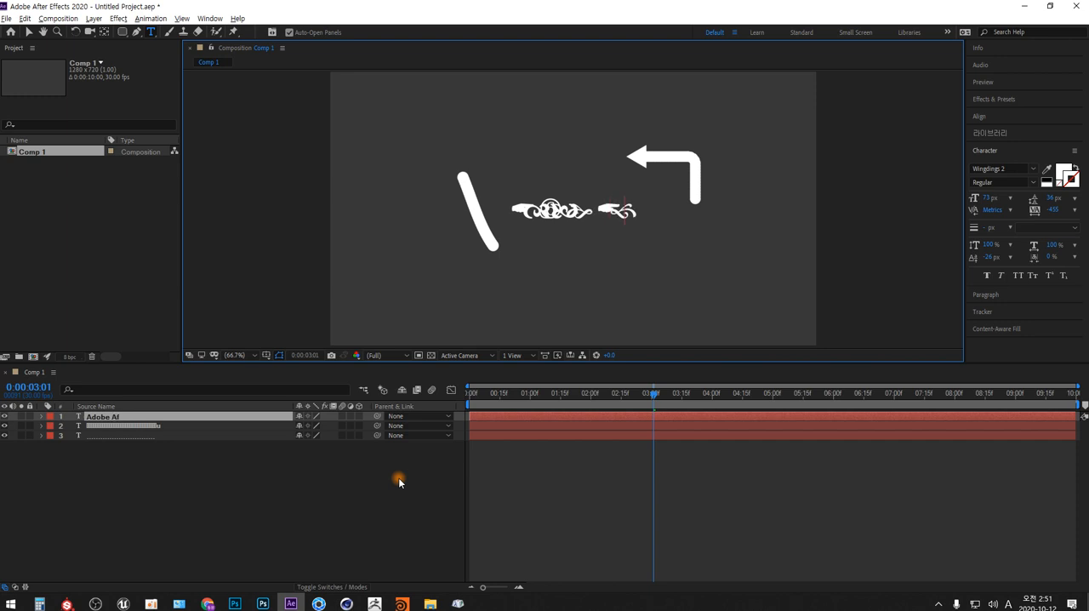
pyautogui.write('terEffects')
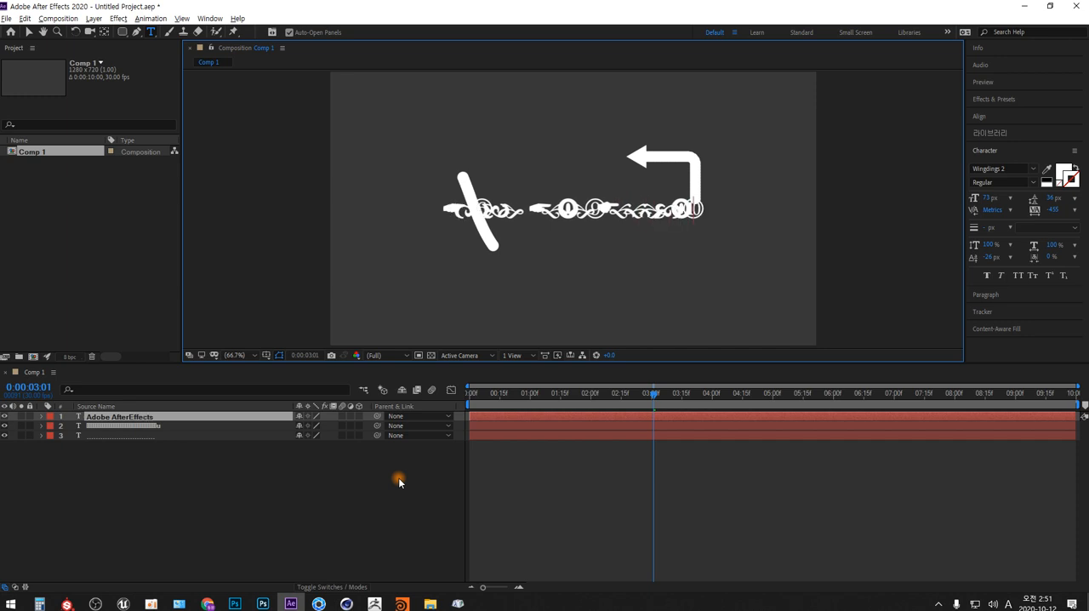
# - Change the font of the whole "Adobe AfterEffects" text to Yu Gothic Bold
pyautogui.hotkey('ctrl', 'a')
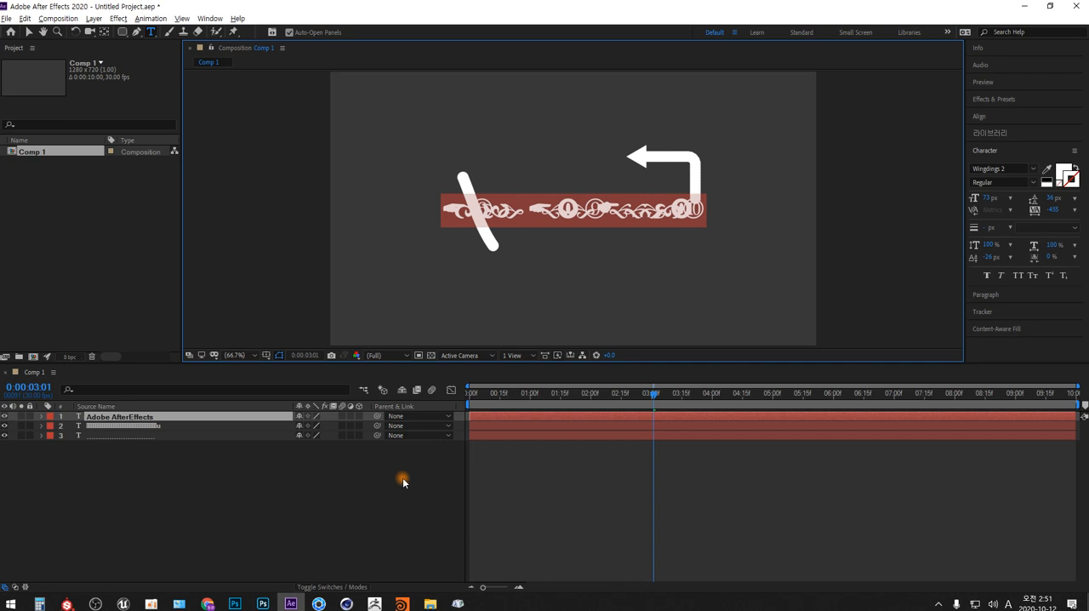
pyautogui.click(1033, 169)
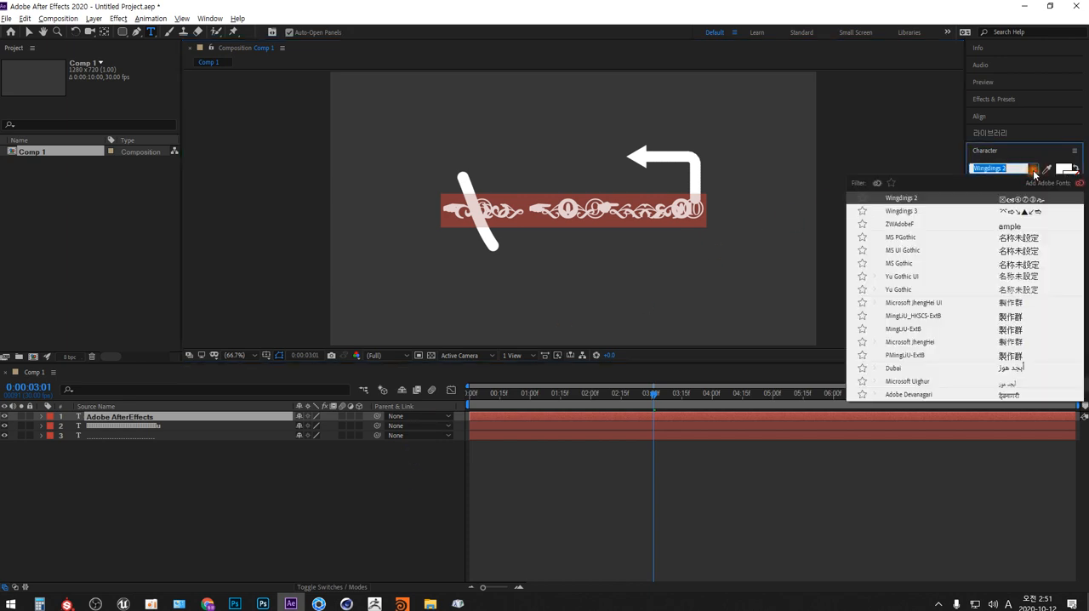
pyautogui.click(903, 291)
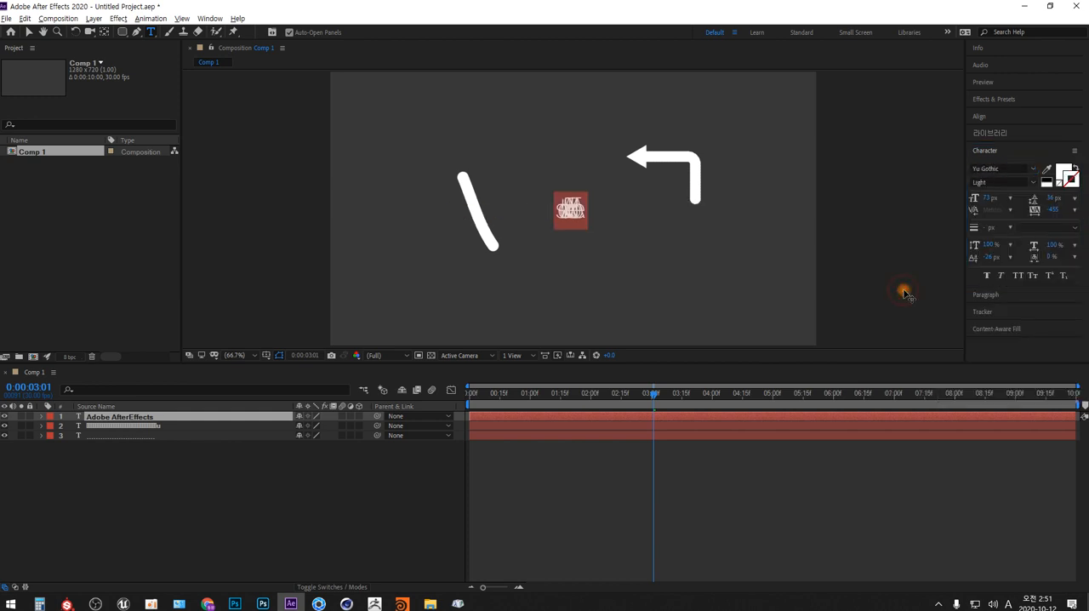
pyautogui.click(1033, 171)
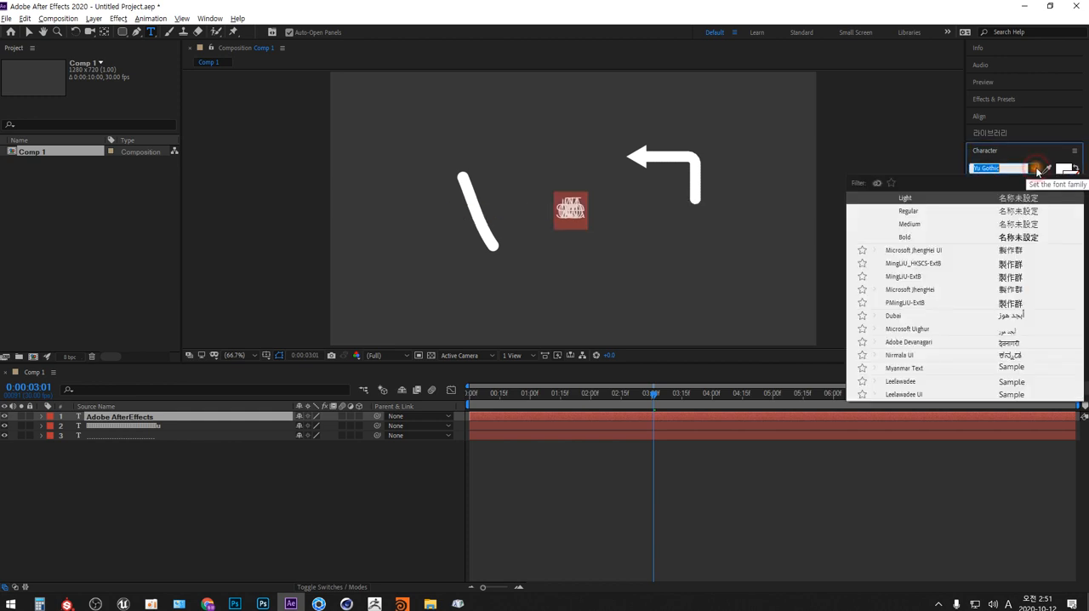
pyautogui.click(905, 238)
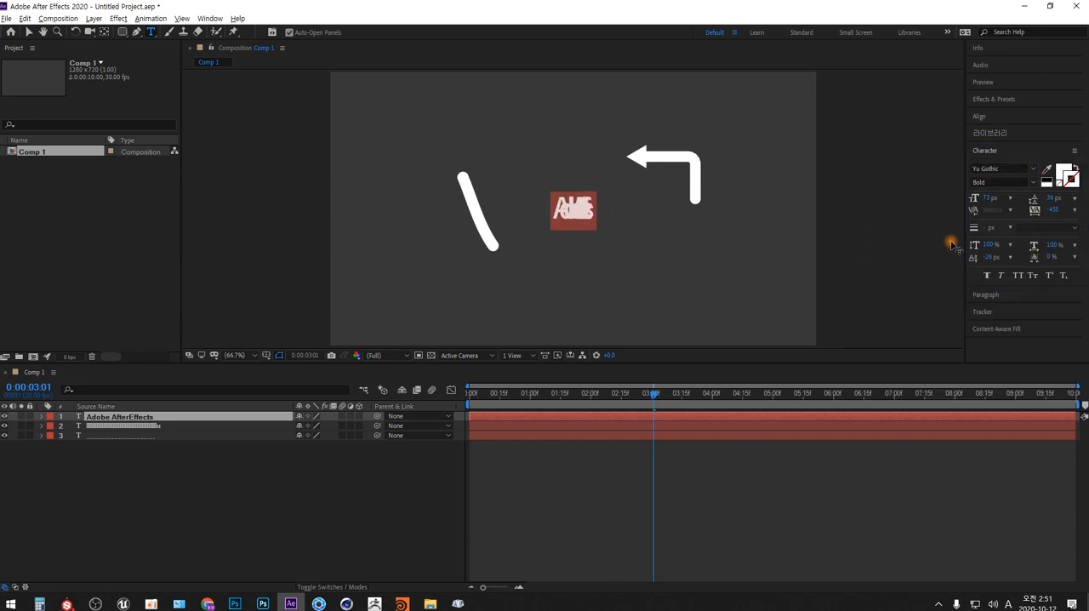
# - Set the title text's tracking to 0 and move the title up and left so it ends just before the arrowhead's tip
pyautogui.click(1055, 210)
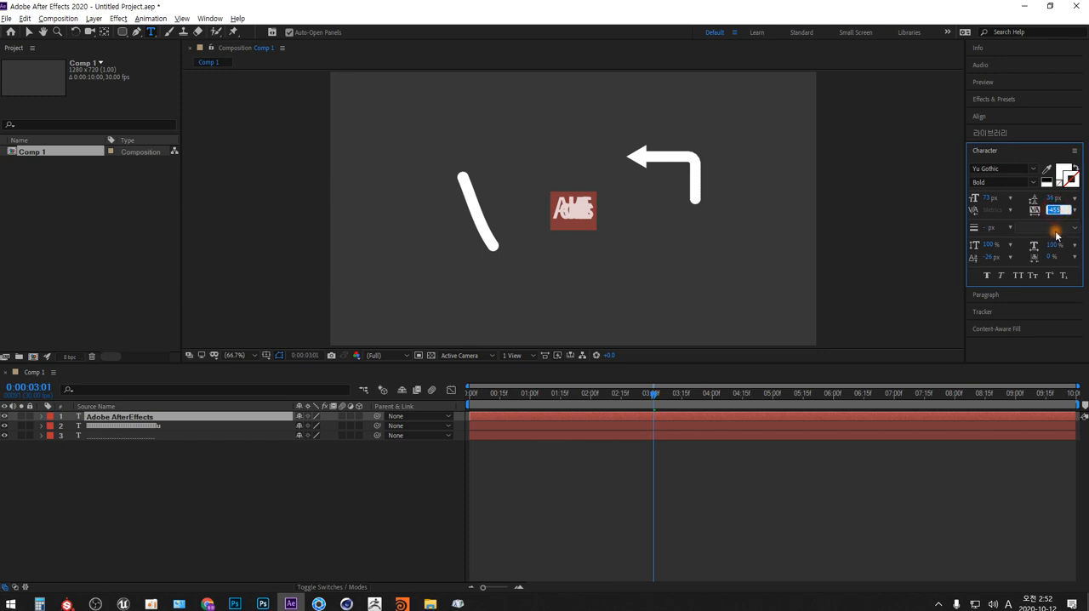
pyautogui.write('0')
pyautogui.press('Return')
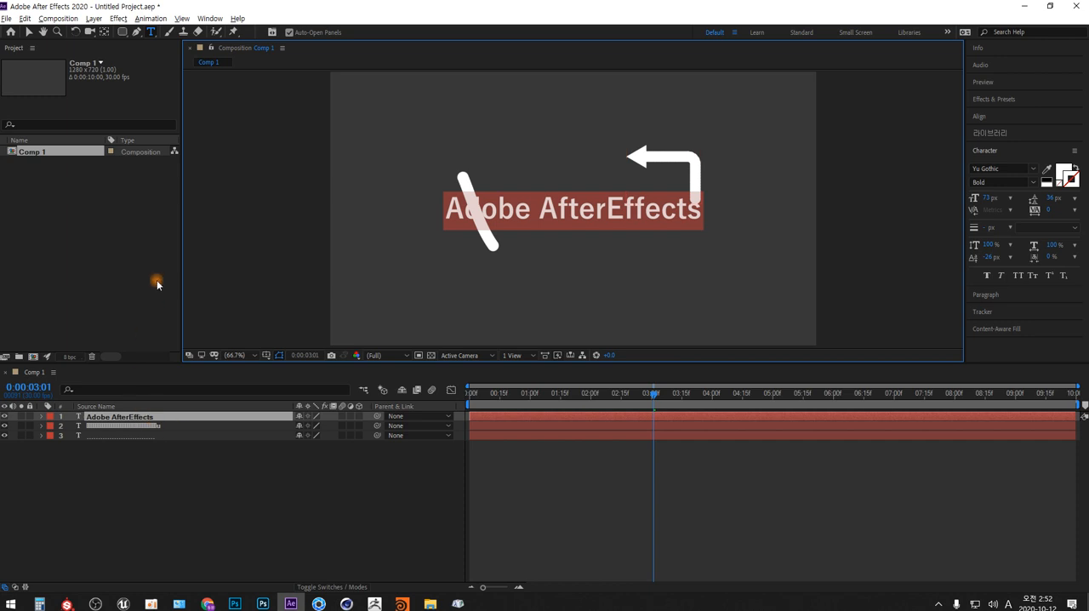
pyautogui.click(28, 31)
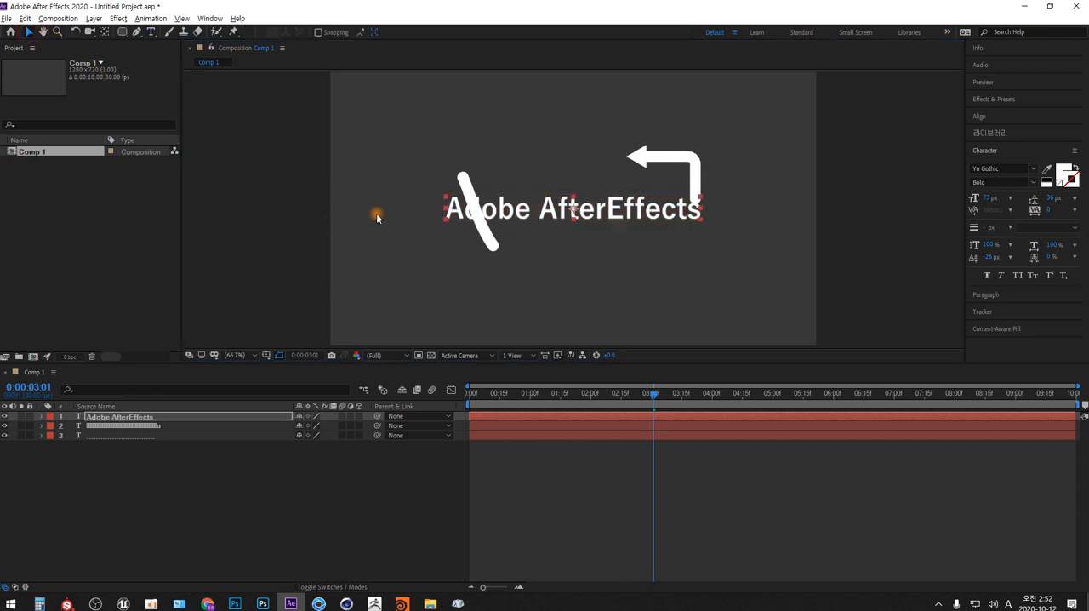
pyautogui.moveTo(552, 213); pyautogui.dragTo(475, 161)
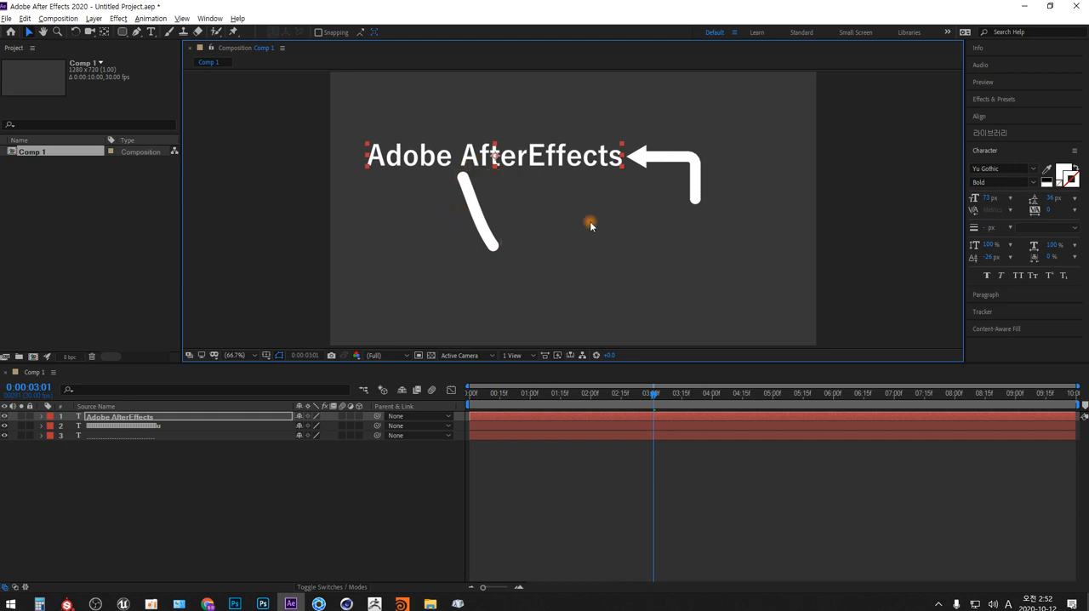
# - Set the title's tracking to -50 and font size to 57 px, and move it back against the arrowhead's tip
pyautogui.click(1059, 212)
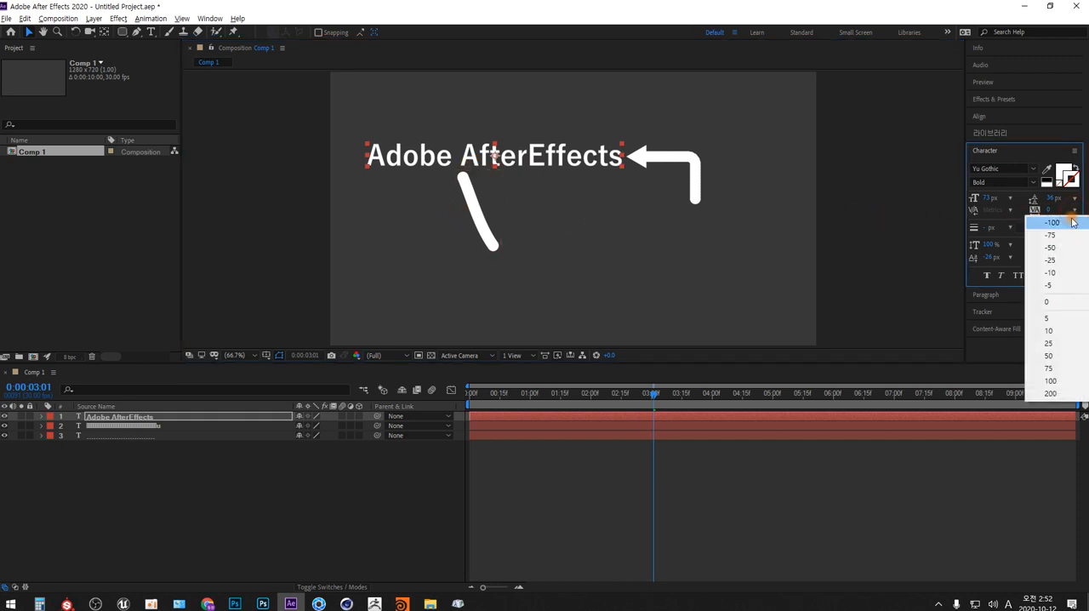
pyautogui.click(1055, 248)
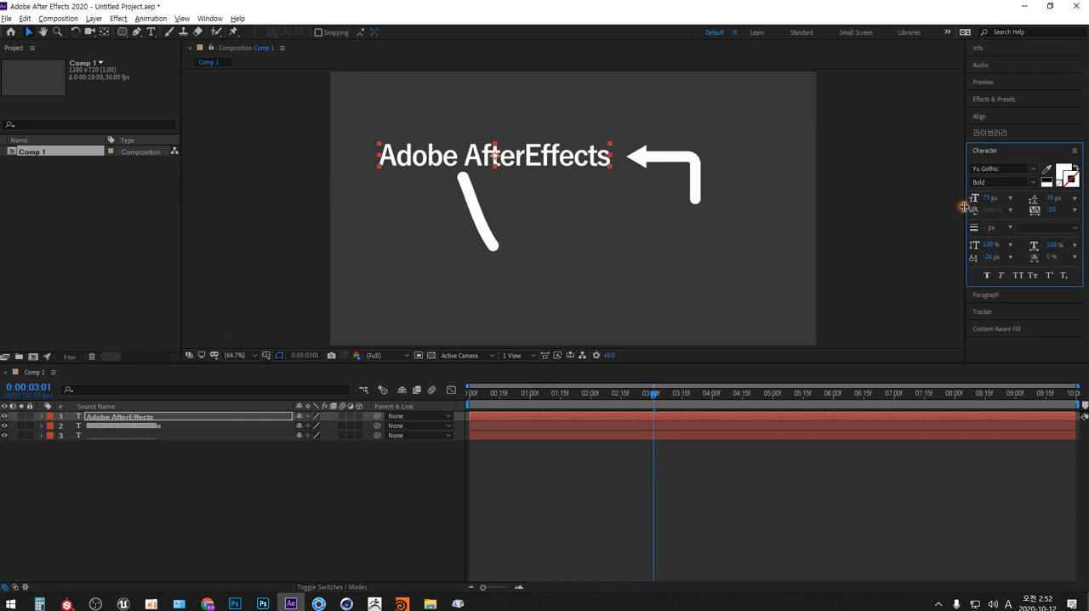
pyautogui.moveTo(986, 198); pyautogui.dragTo(978, 201)
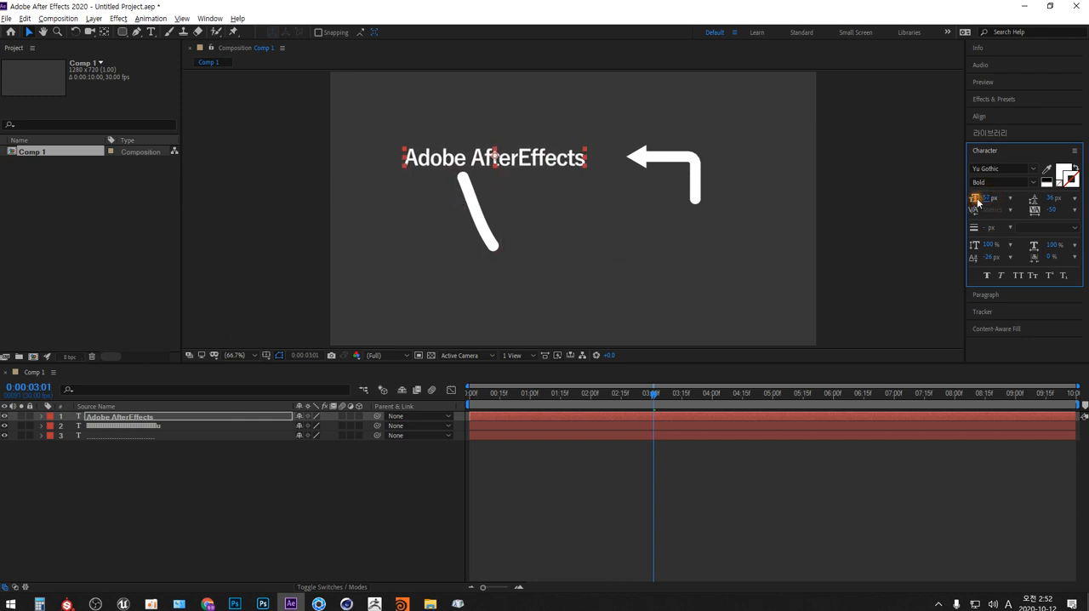
pyautogui.moveTo(559, 161); pyautogui.dragTo(593, 156)
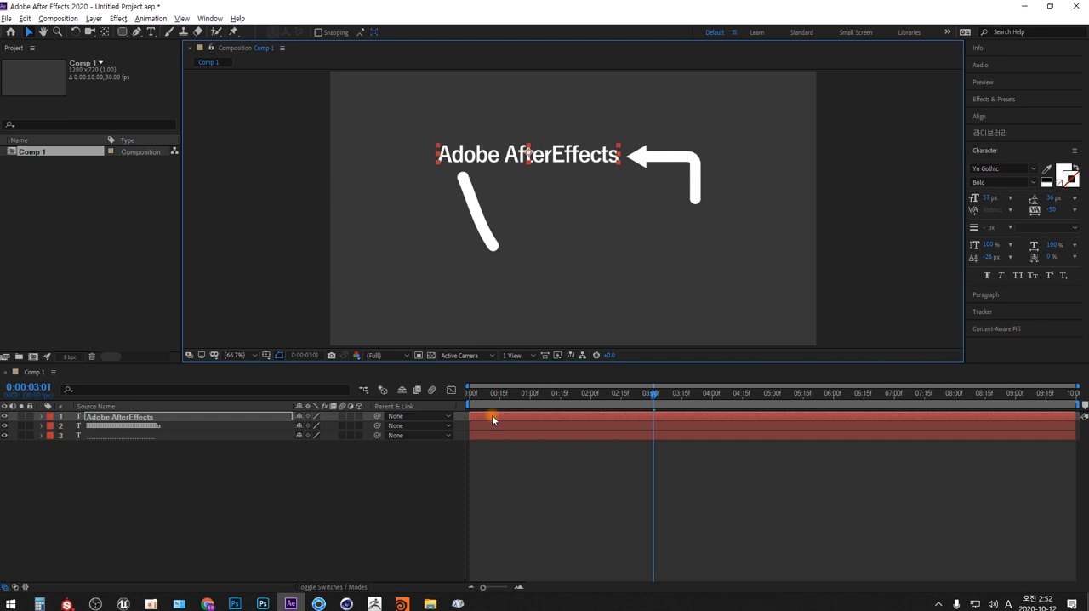
# - Split the title layer at 0:00:03:01 and delete the part before that time
pyautogui.hotkey('ctrl', 'shift', 'd')
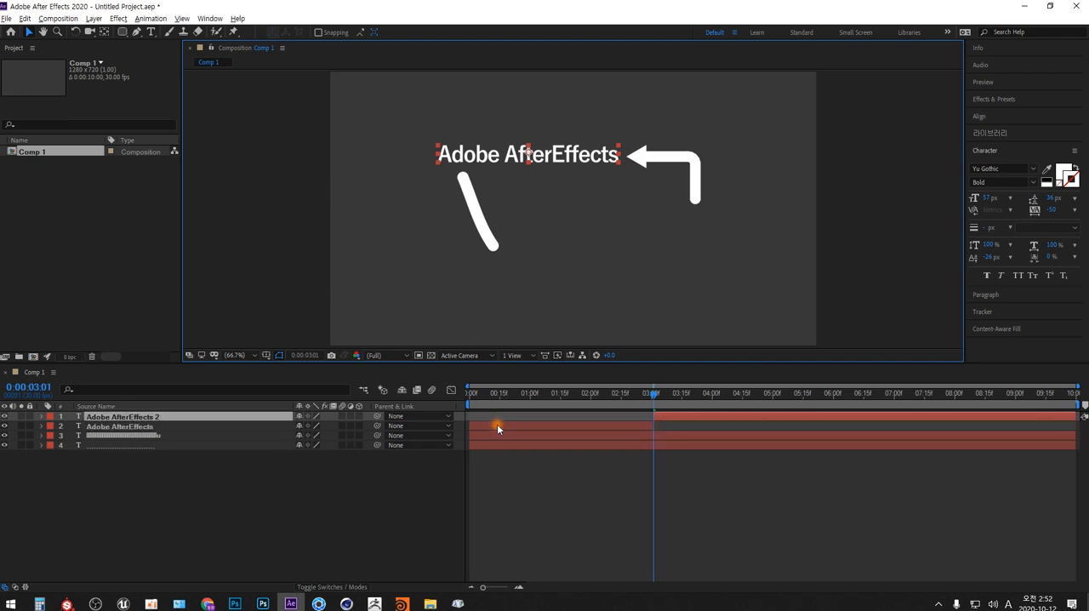
pyautogui.click(498, 428)
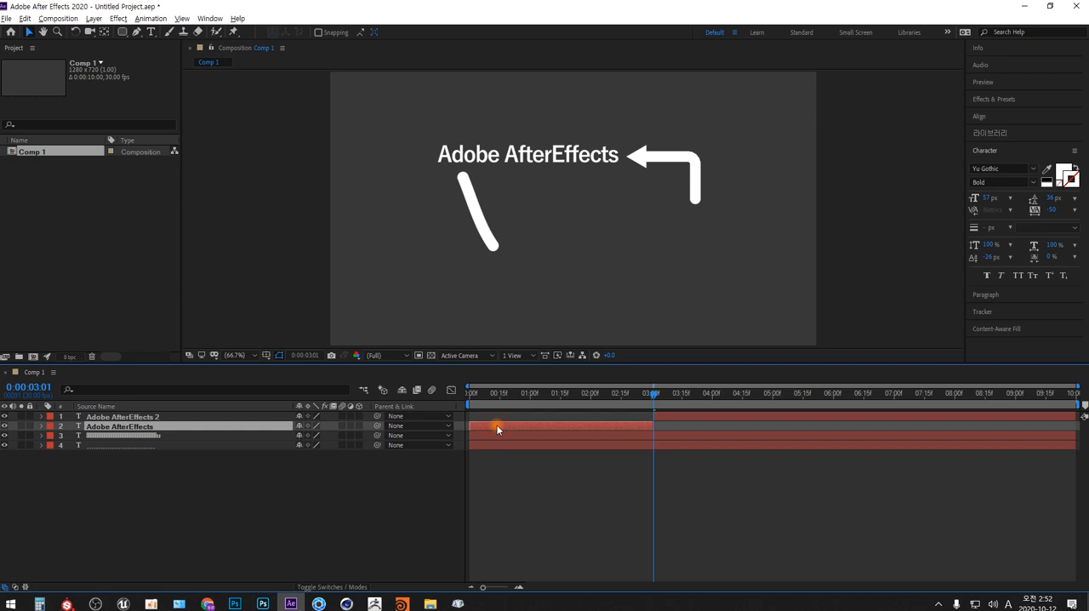
pyautogui.press('Delete')
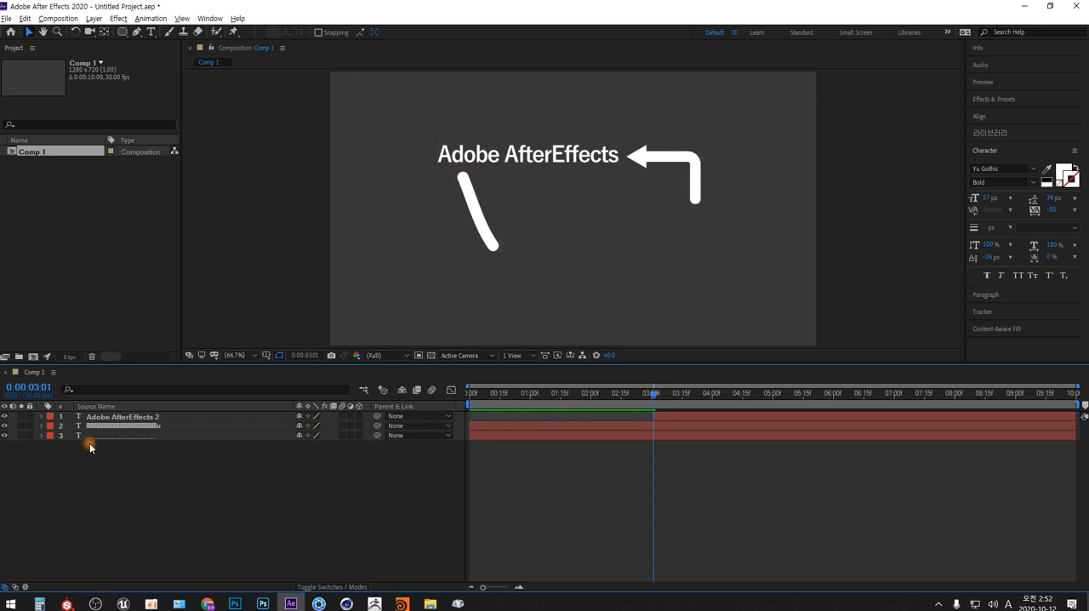
# - Expand the arrow layer and key its First Margin at 1063 at 0:00:03:09 and 1097 at 0:00:03:15
pyautogui.click(42, 426)
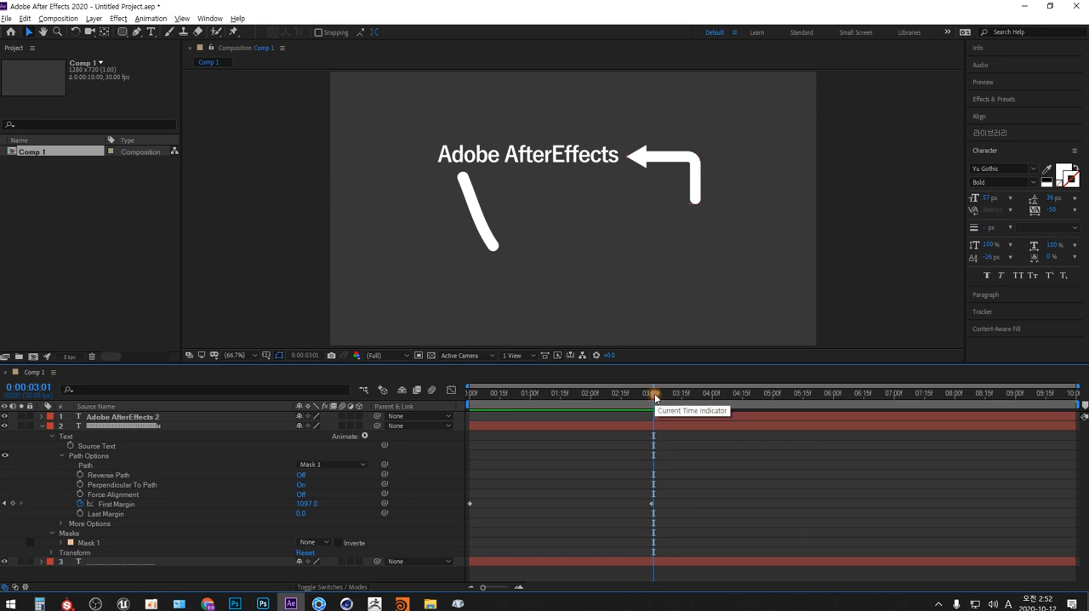
pyautogui.moveTo(655, 397); pyautogui.dragTo(669, 394)
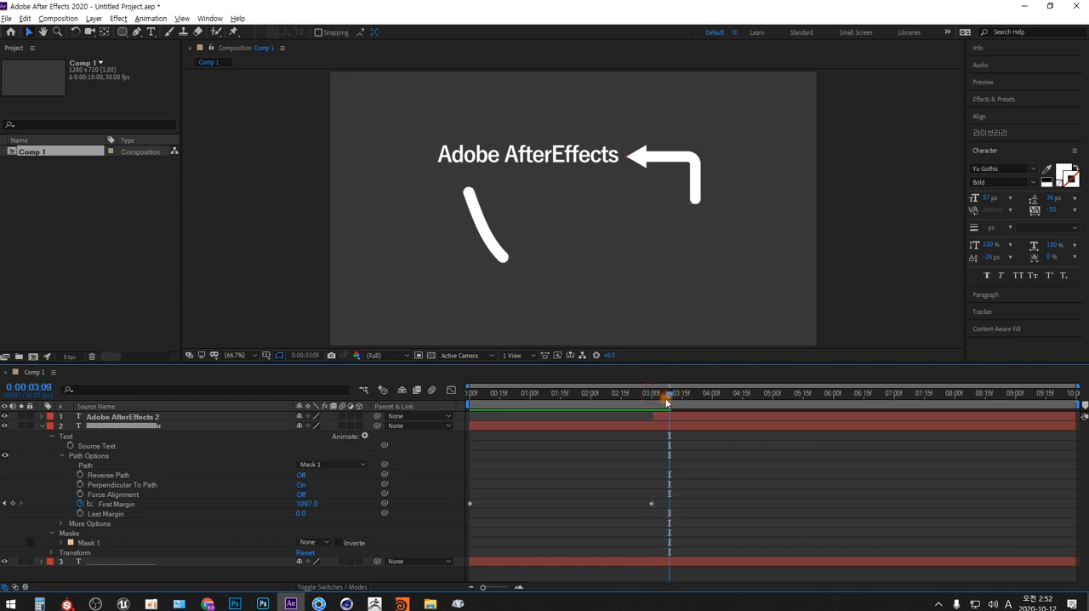
pyautogui.moveTo(305, 503); pyautogui.dragTo(534, 475)
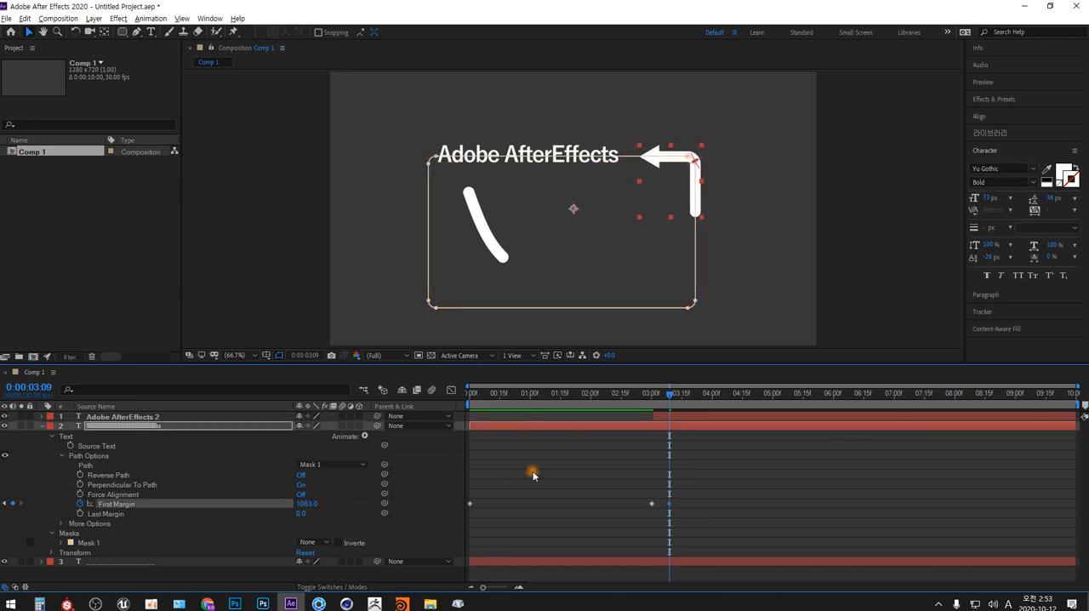
pyautogui.moveTo(669, 395); pyautogui.dragTo(686, 398)
pyautogui.click(653, 505)
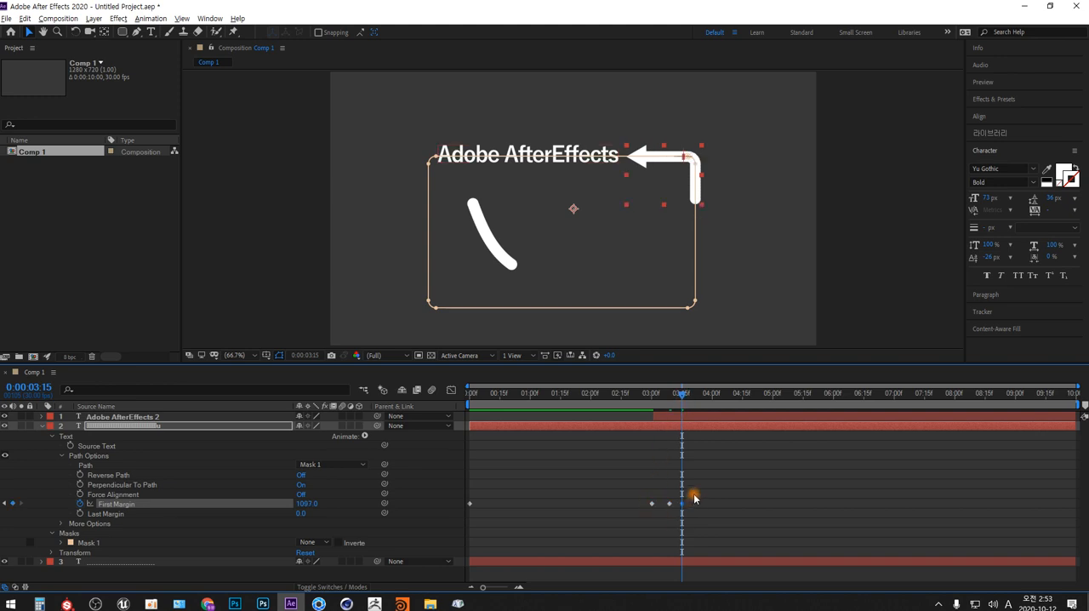
# - Copy the last two First Margin keyframes to 0:00:03:19 and pull the second copy closer to the first
pyautogui.moveTo(690, 498); pyautogui.dragTo(667, 518)
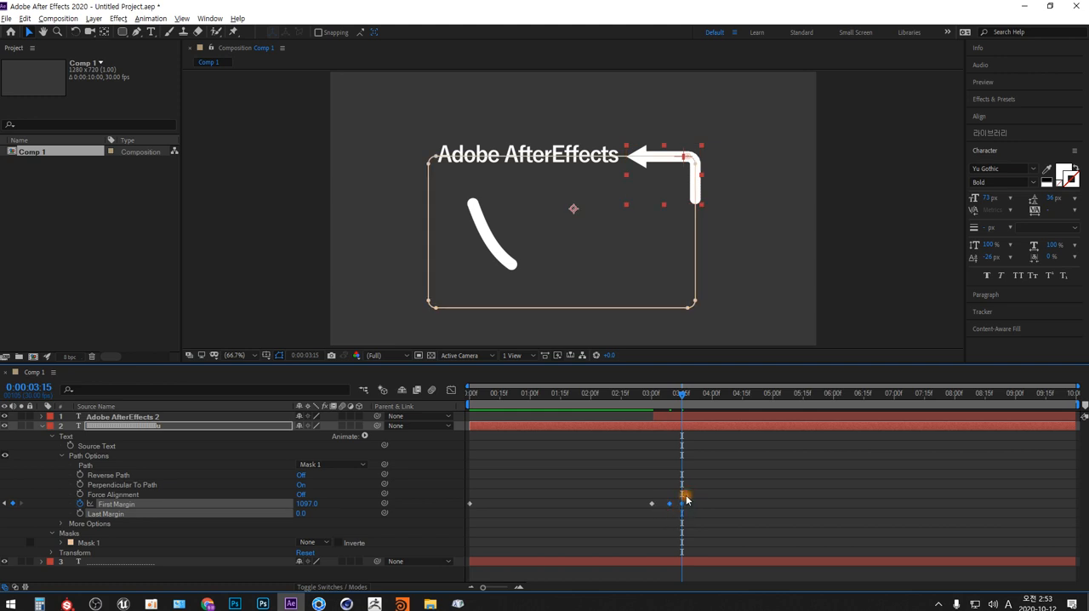
pyautogui.click(686, 395)
pyautogui.moveTo(687, 397); pyautogui.dragTo(693, 397)
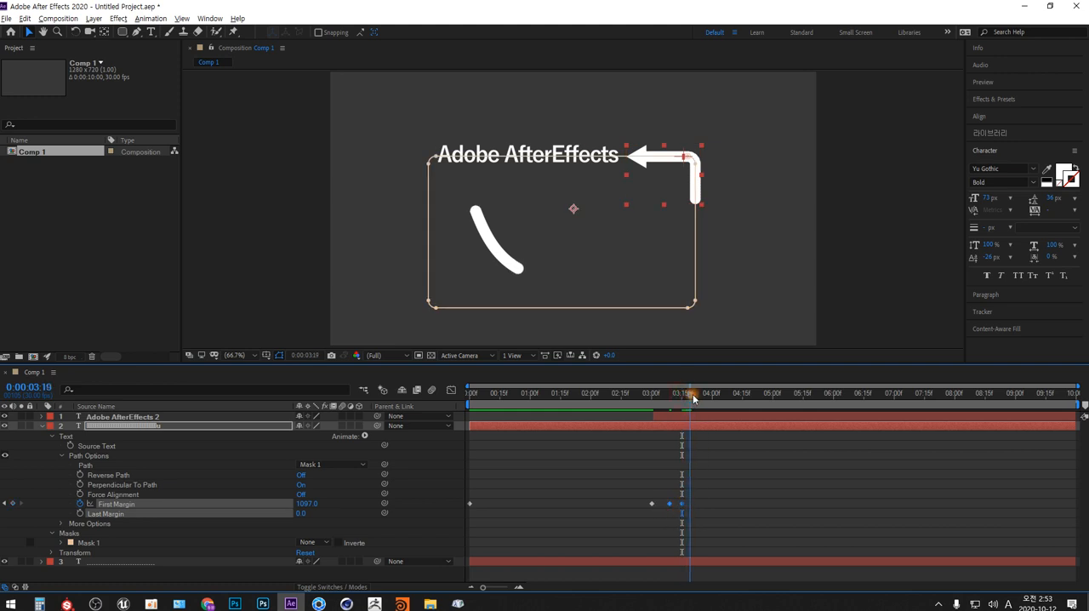
pyautogui.hotkey('ctrl', 'v')
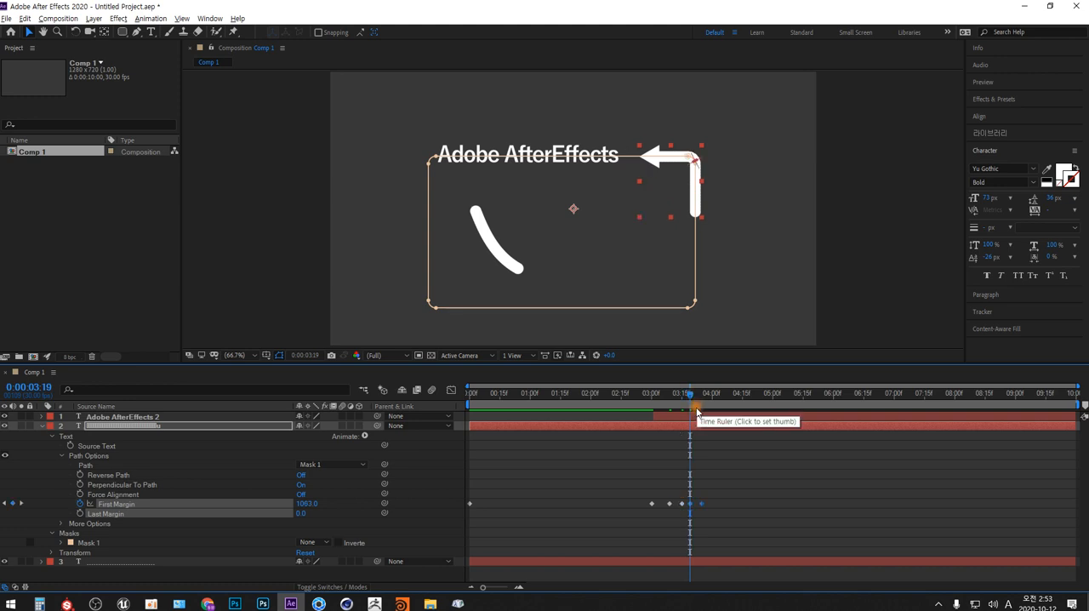
pyautogui.click(699, 504)
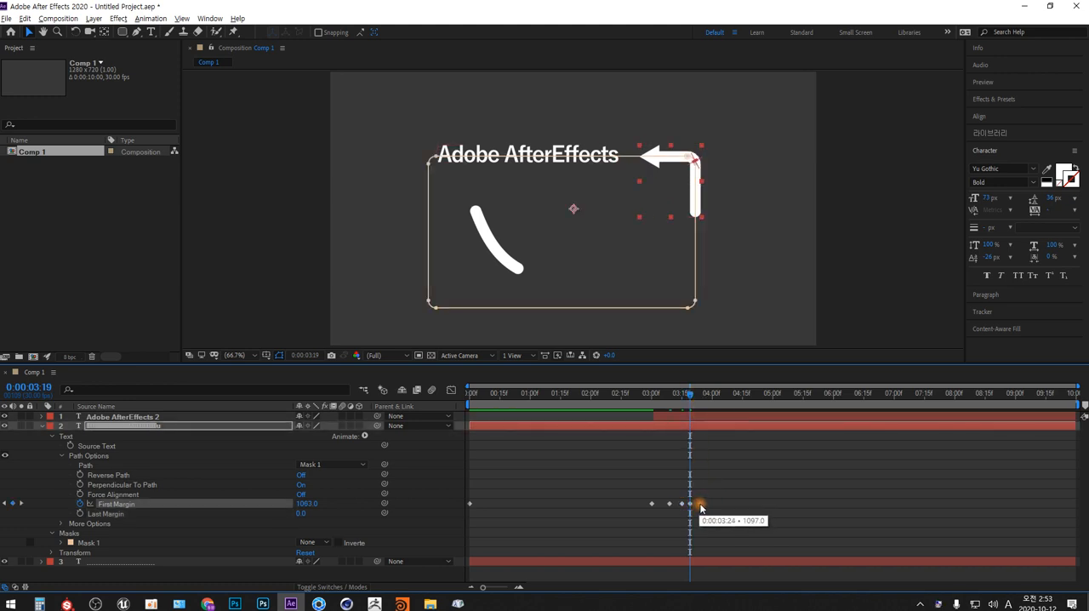
# - Paste another pair of First Margin keyframes (1063 and 1097) at 0:00:03:25 and shorten the gap between them
pyautogui.click(702, 404)
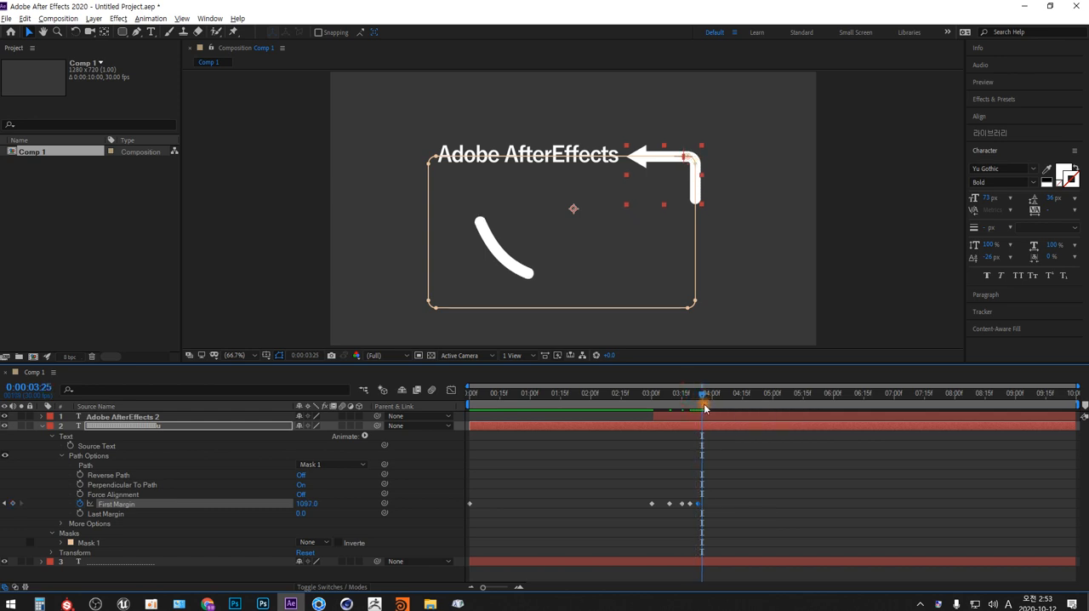
pyautogui.keyDown('shift'); pyautogui.click(689, 503); pyautogui.keyUp('shift')
pyautogui.hotkey('ctrl', 'c')
pyautogui.hotkey('ctrl', 'v')
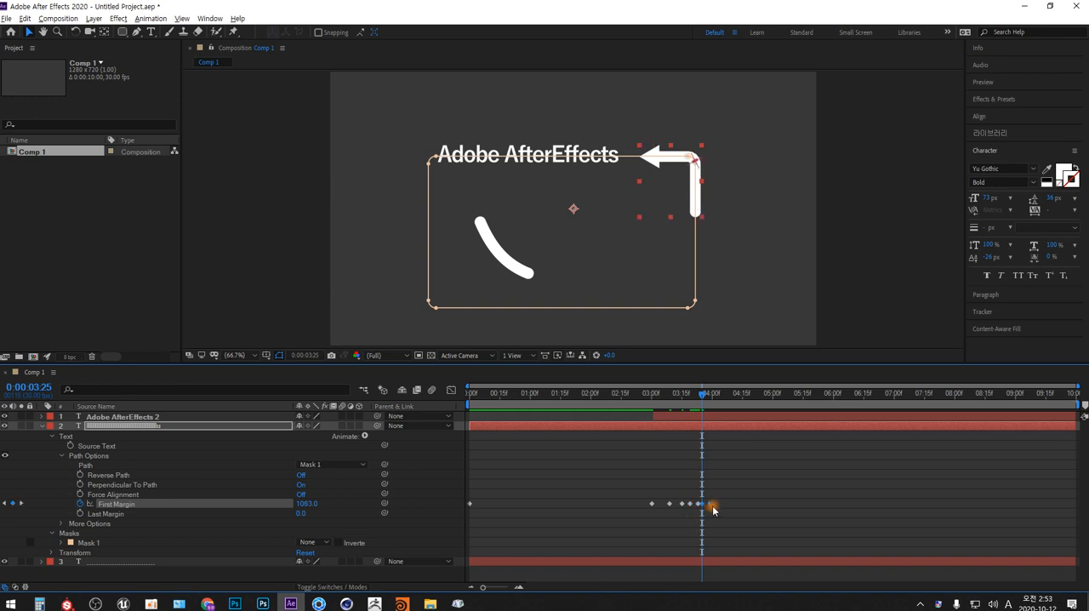
pyautogui.click(712, 505)
pyautogui.click(710, 505)
pyautogui.click(715, 504)
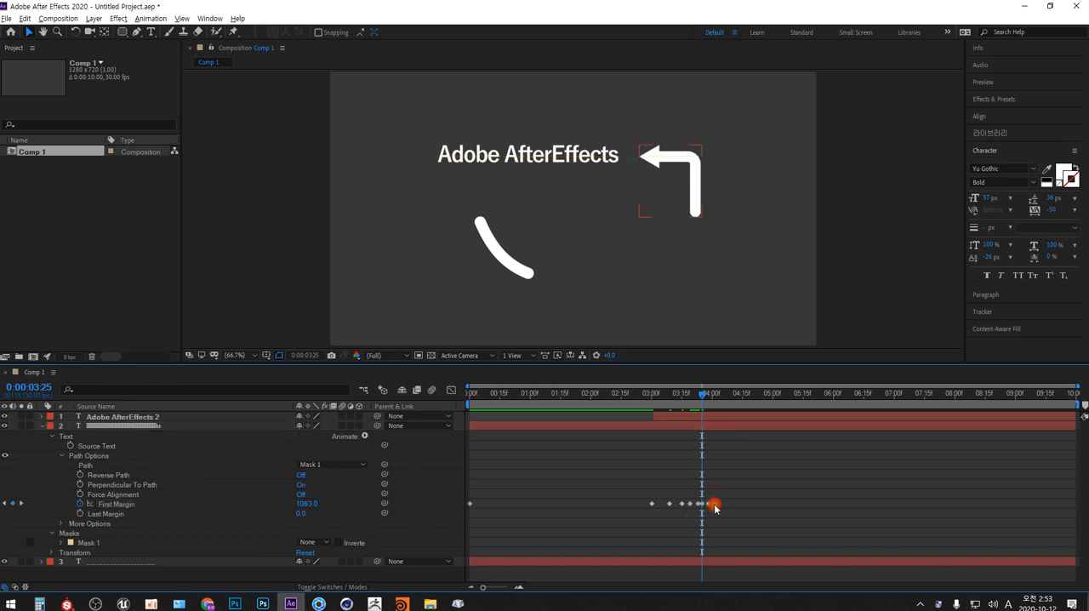
# - Play the animation from 0:00:00:00 to check the arrow's back-and-forth nudges
pyautogui.moveTo(704, 396); pyautogui.dragTo(469, 394)
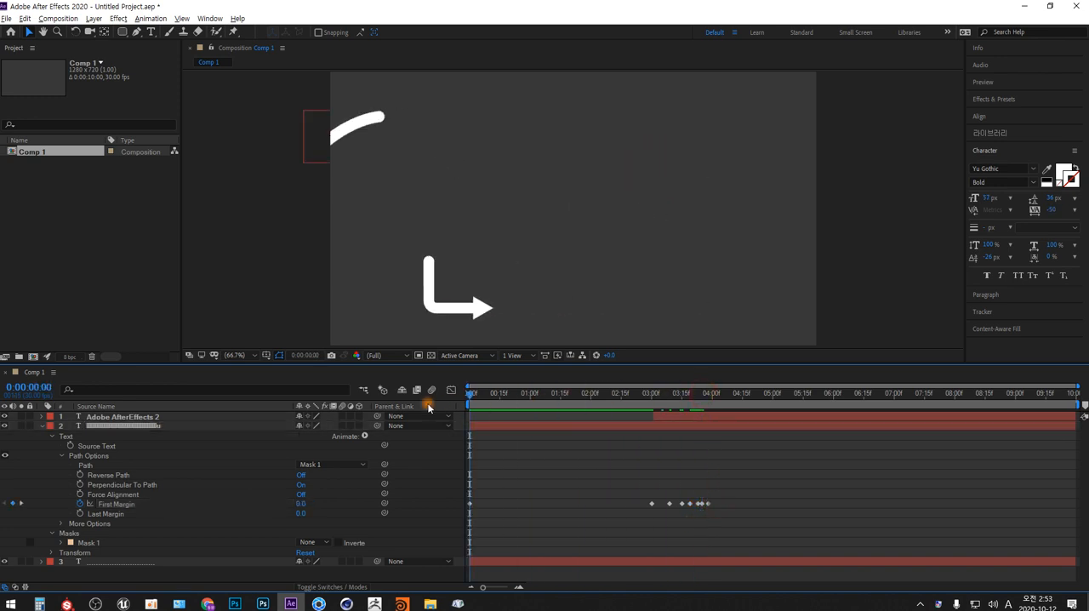
pyautogui.press('space')
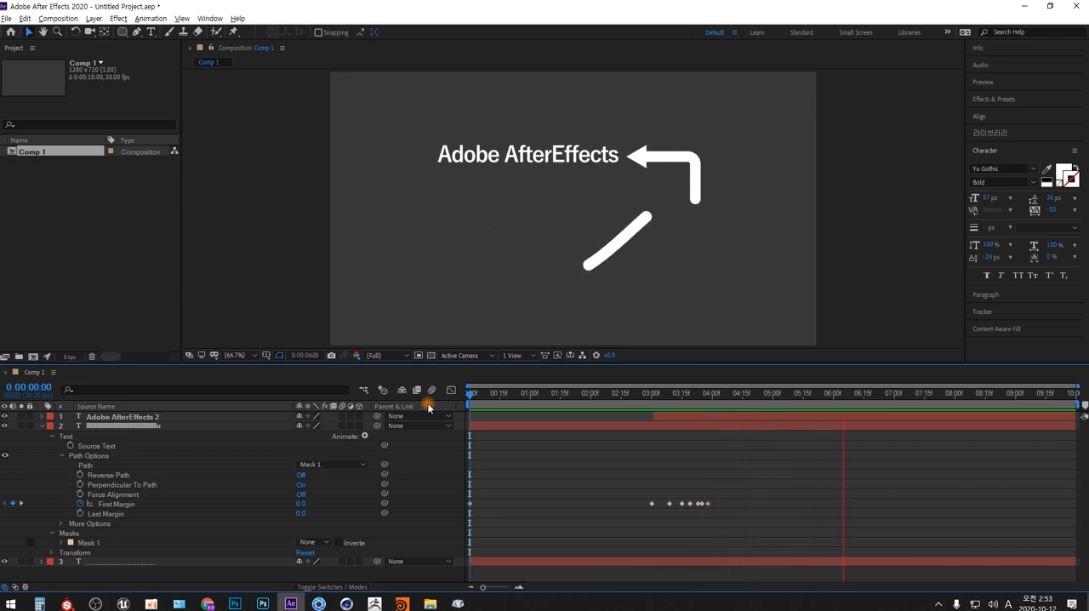
pyautogui.press('space')
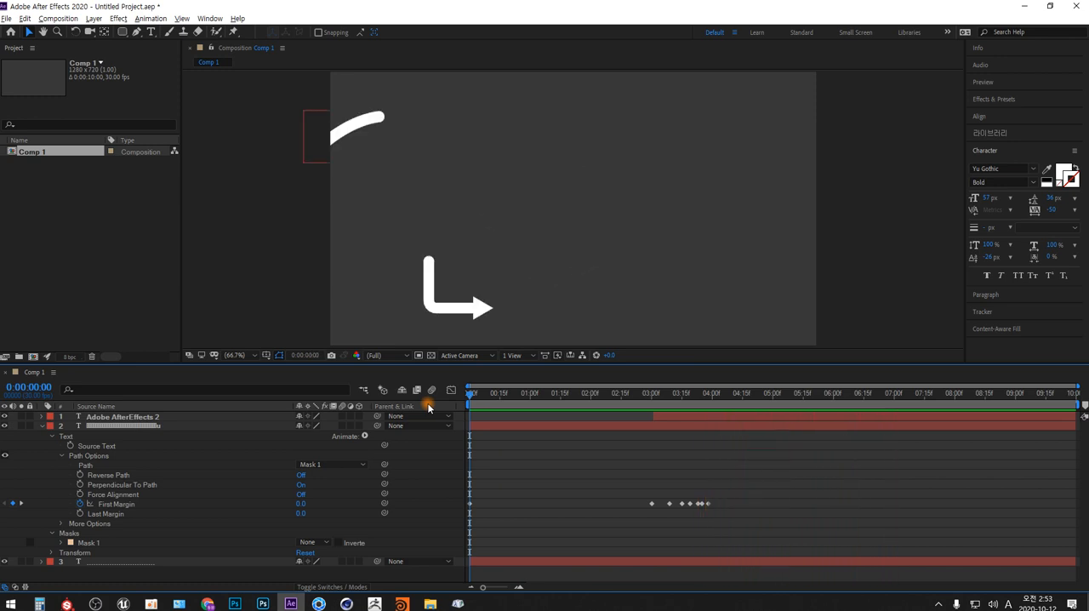
# - Move the arrow's last First Margin keyframe slightly earlier, to just after 0:00:03:26
pyautogui.click(704, 395)
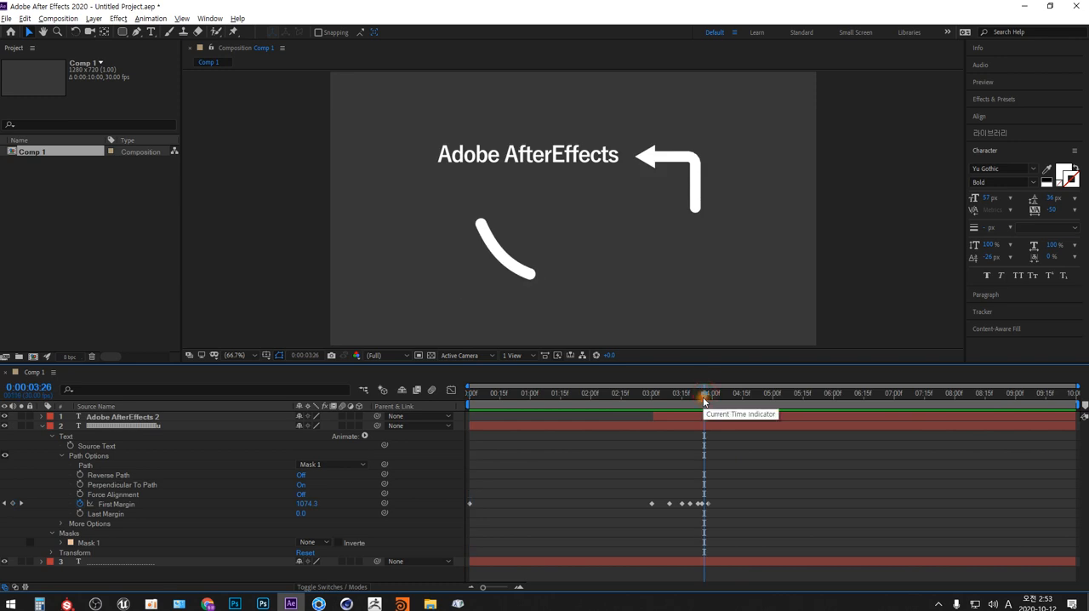
pyautogui.press('=')
pyautogui.press('=')
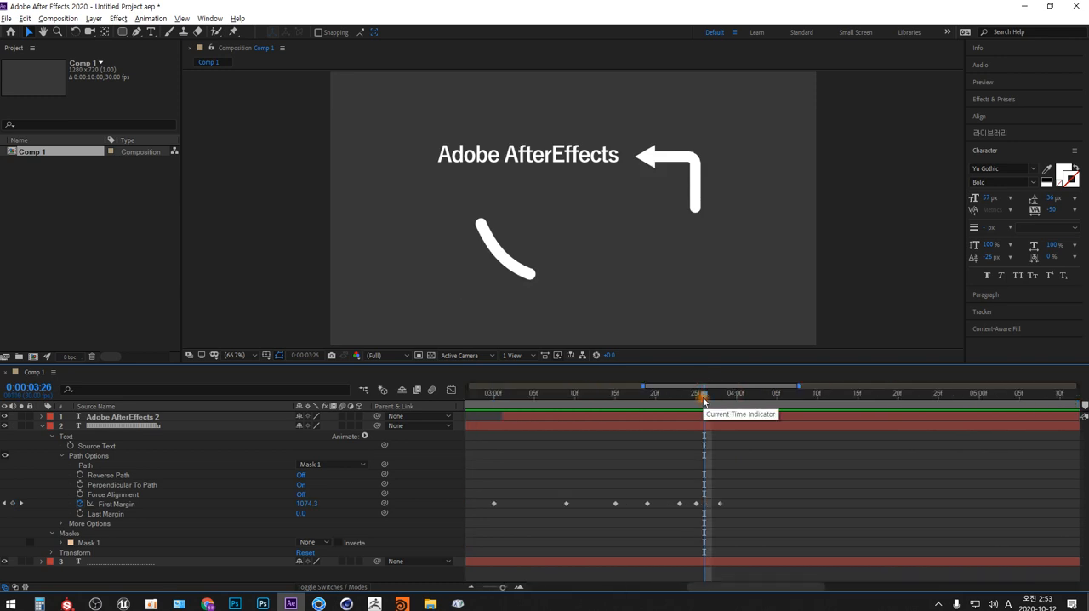
pyautogui.click(721, 505)
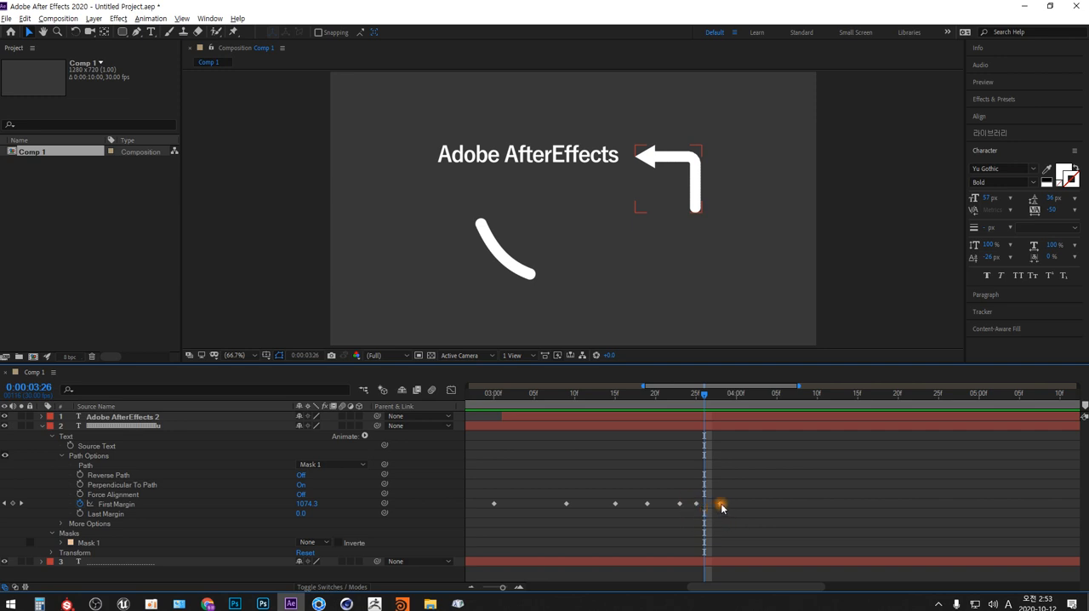
pyautogui.moveTo(721, 504); pyautogui.dragTo(712, 505)
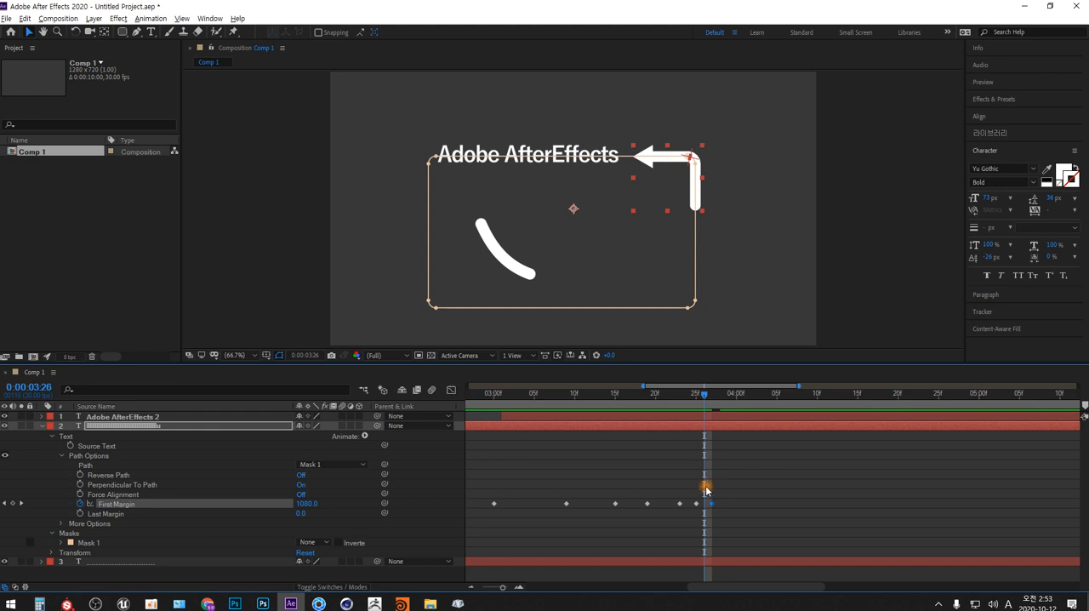
pyautogui.press('-')
pyautogui.press('-')
pyautogui.press('-')
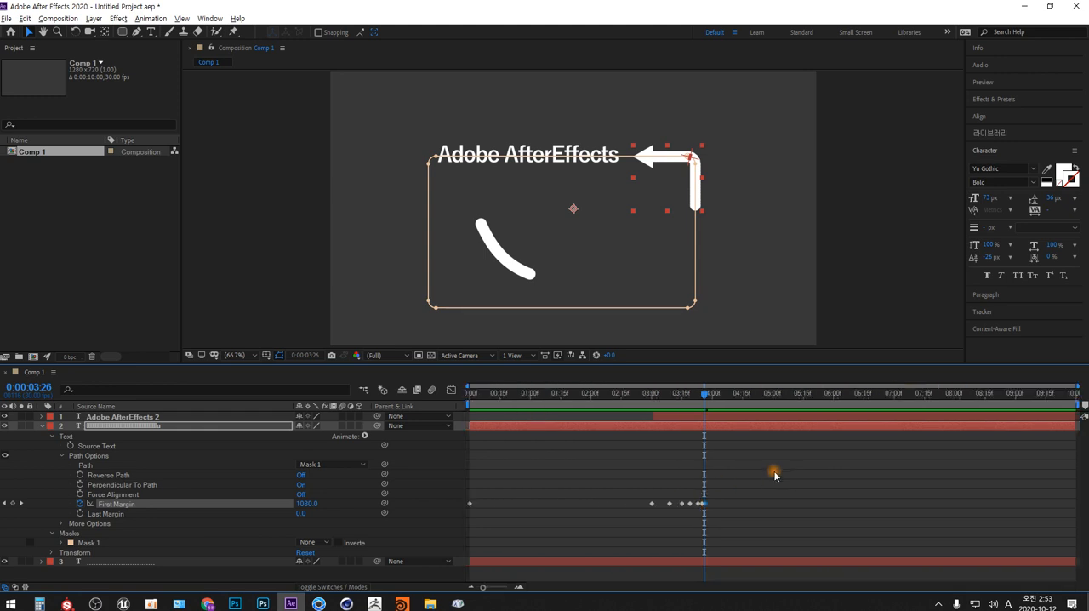
# - Return to 0:00:00:00, collapse the arrow layer and toggle mask and shape path visibility off and back on
pyautogui.moveTo(689, 394); pyautogui.dragTo(451, 394)
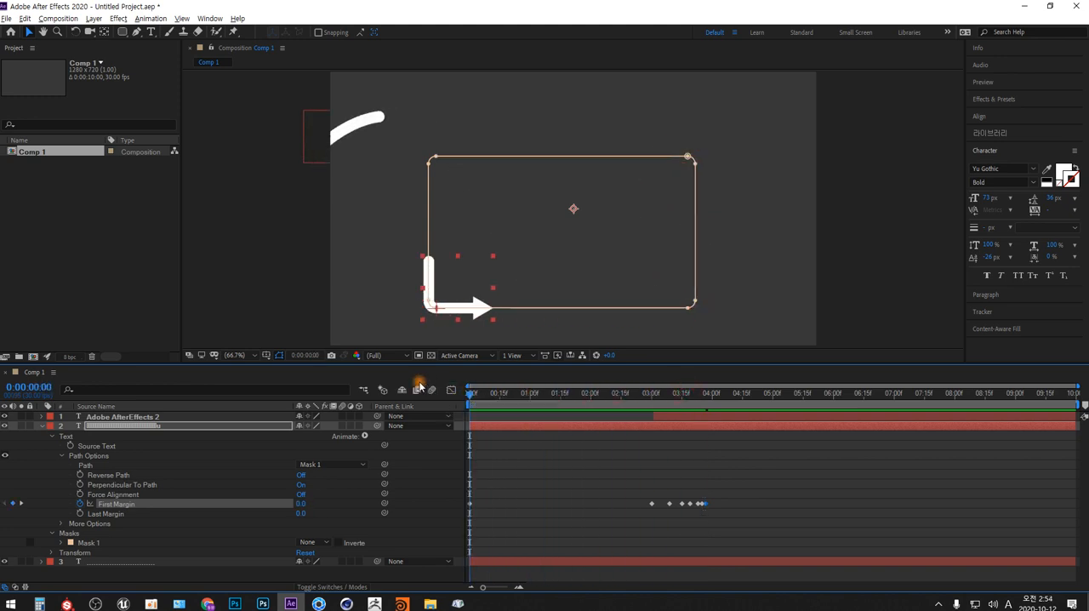
pyautogui.click(42, 426)
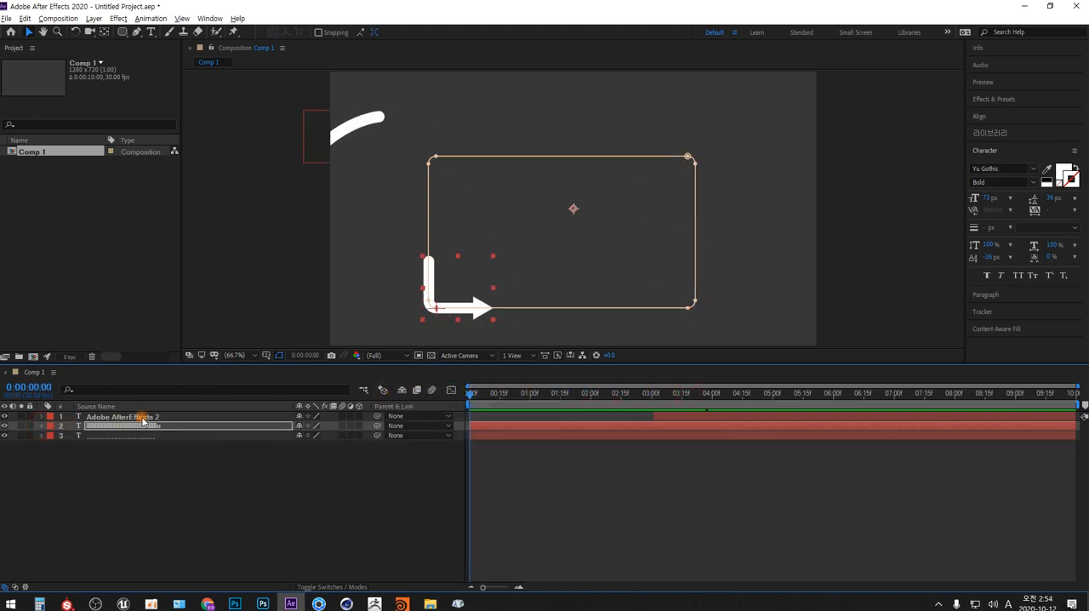
pyautogui.click(281, 356)
pyautogui.click(281, 357)
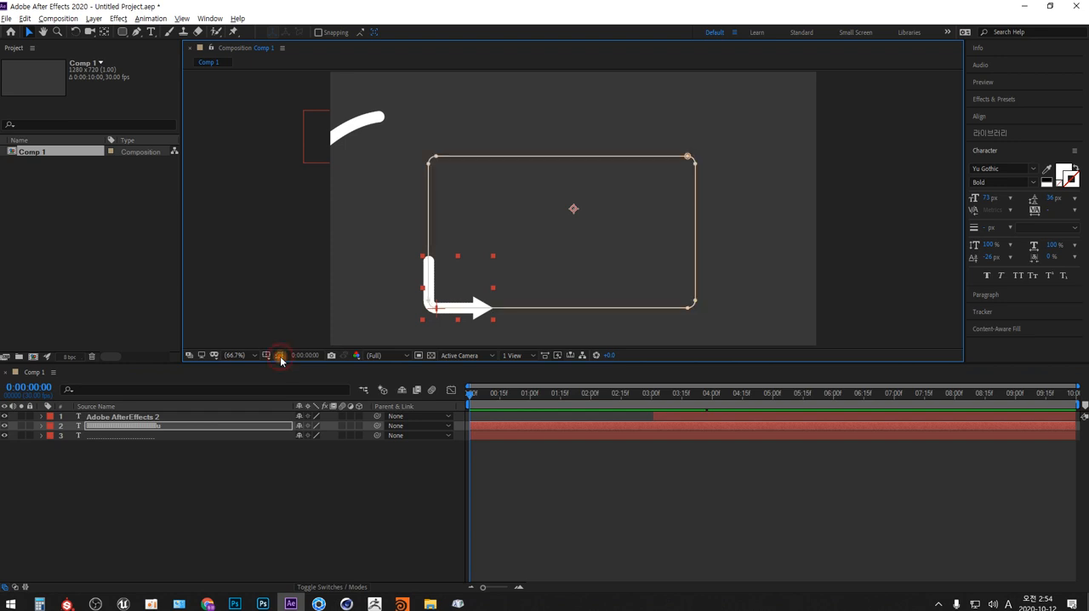
# - Deselect all layers and play the arrow and title animation from the start
pyautogui.click(247, 504)
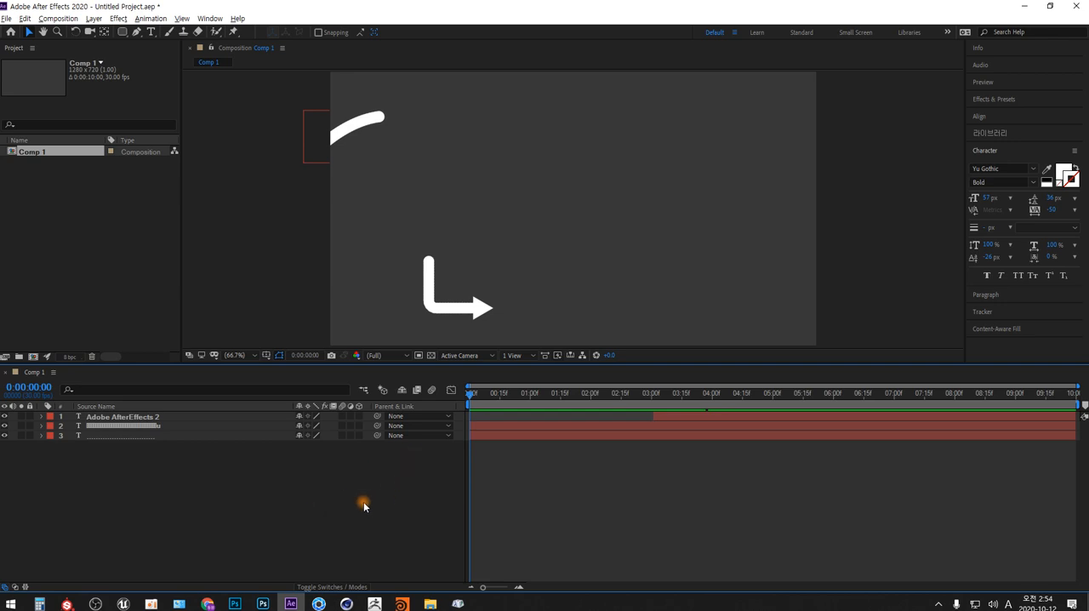
pyautogui.press('space')
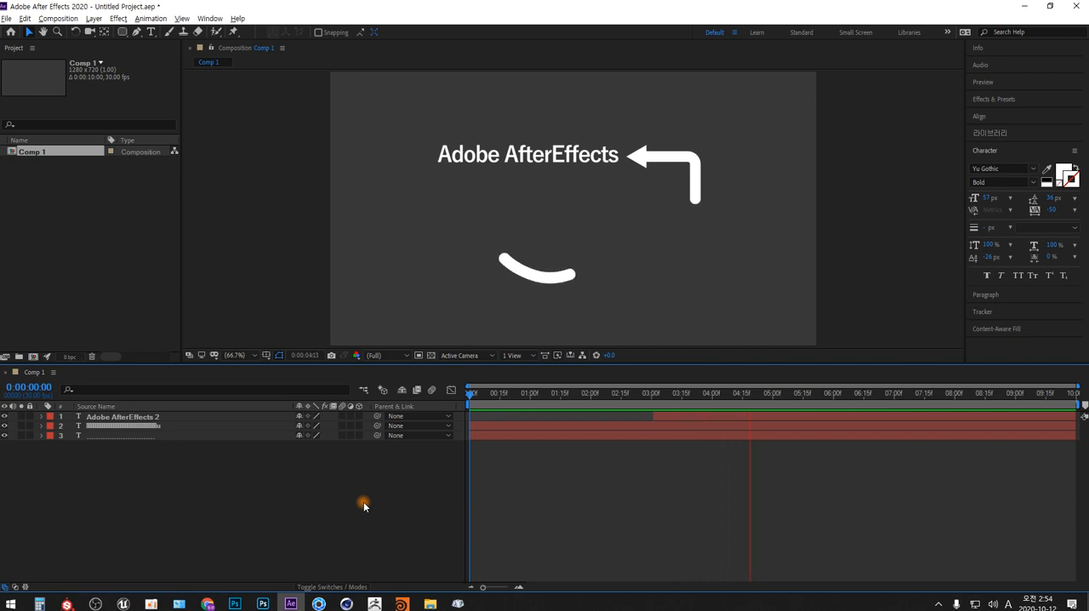
pyautogui.press('space')
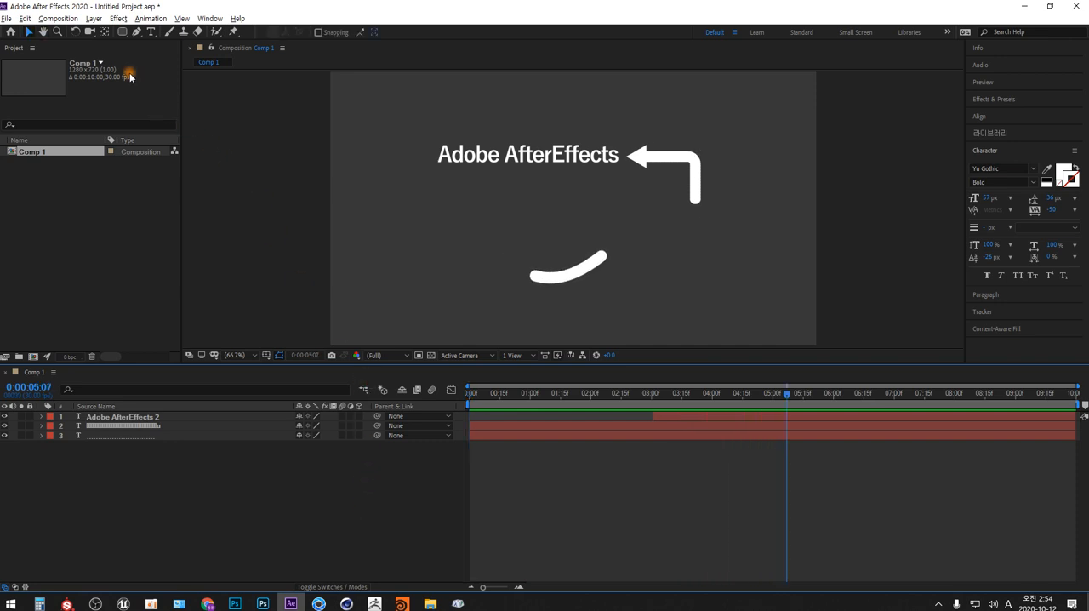
# - Save the project as AE_016_textAnimation_2.aep in the AE_수업 folder on drive D
pyautogui.click(7, 18)
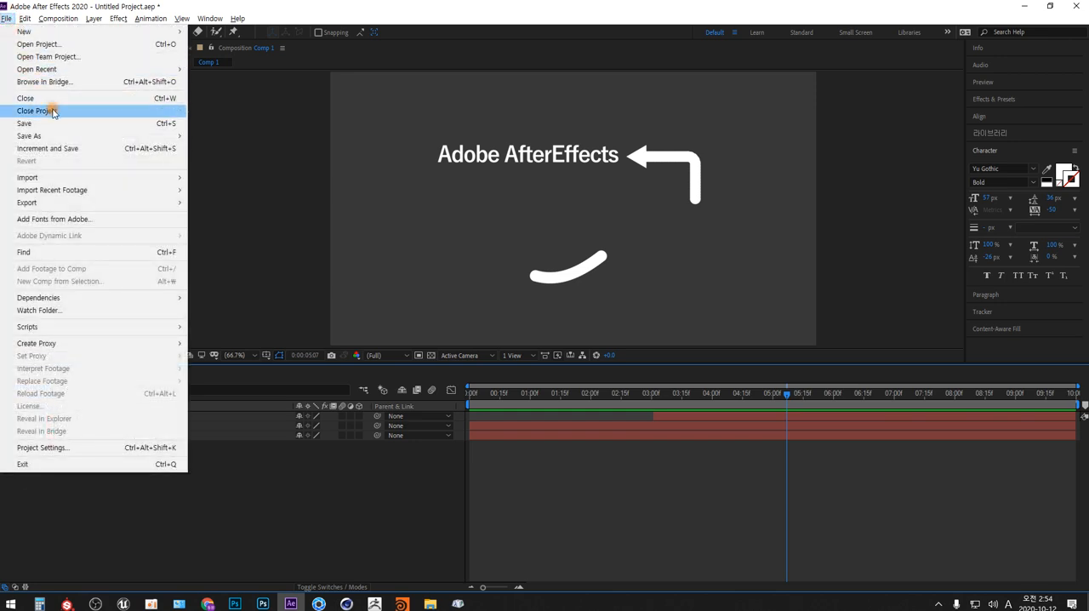
pyautogui.click(59, 123)
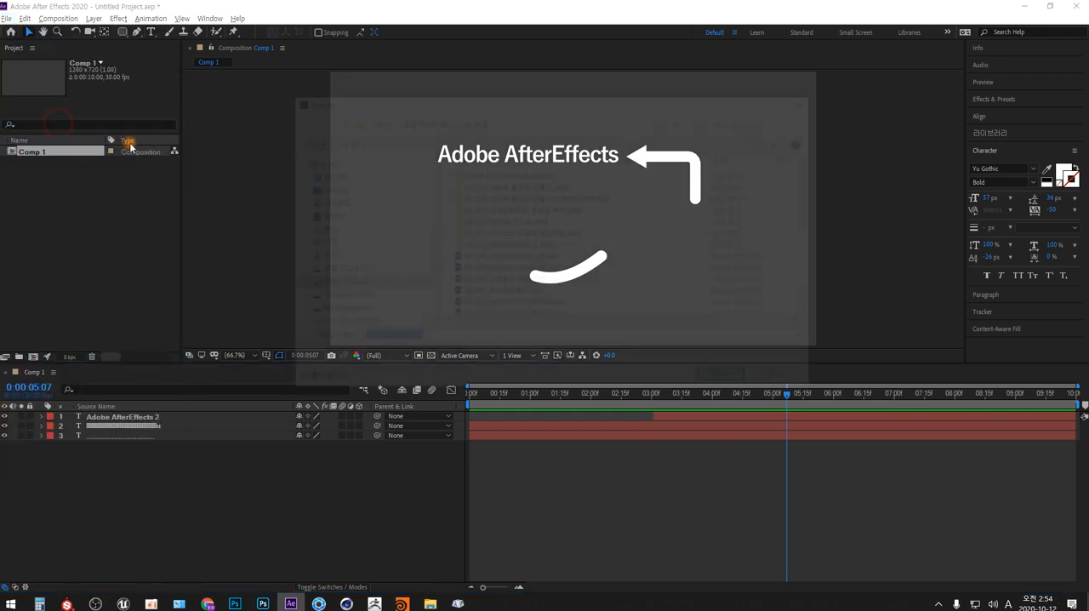
pyautogui.scroll(-2, 542, 267)
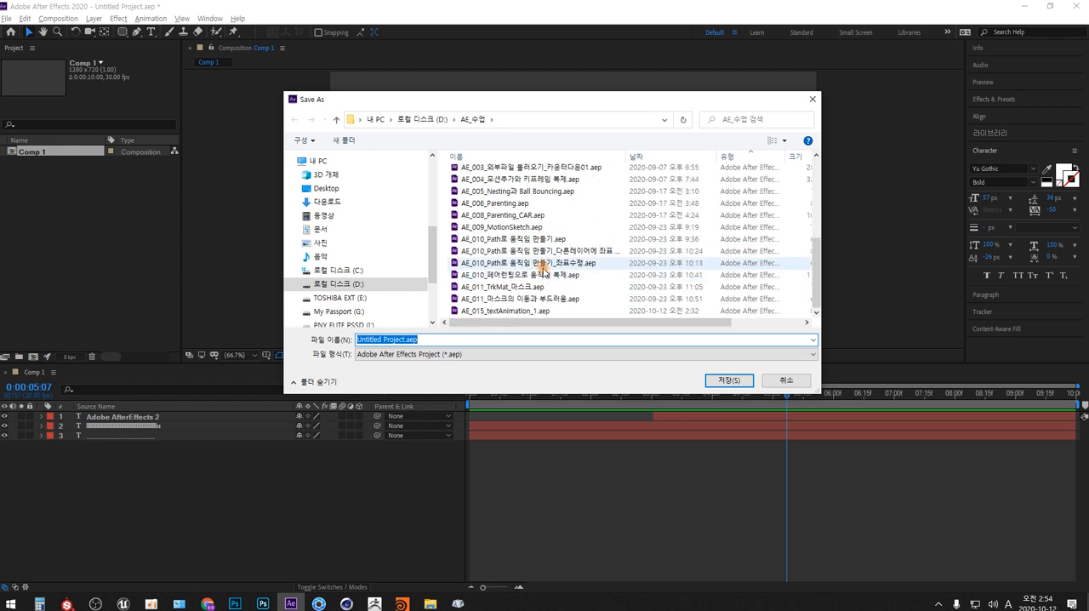
pyautogui.click(527, 311)
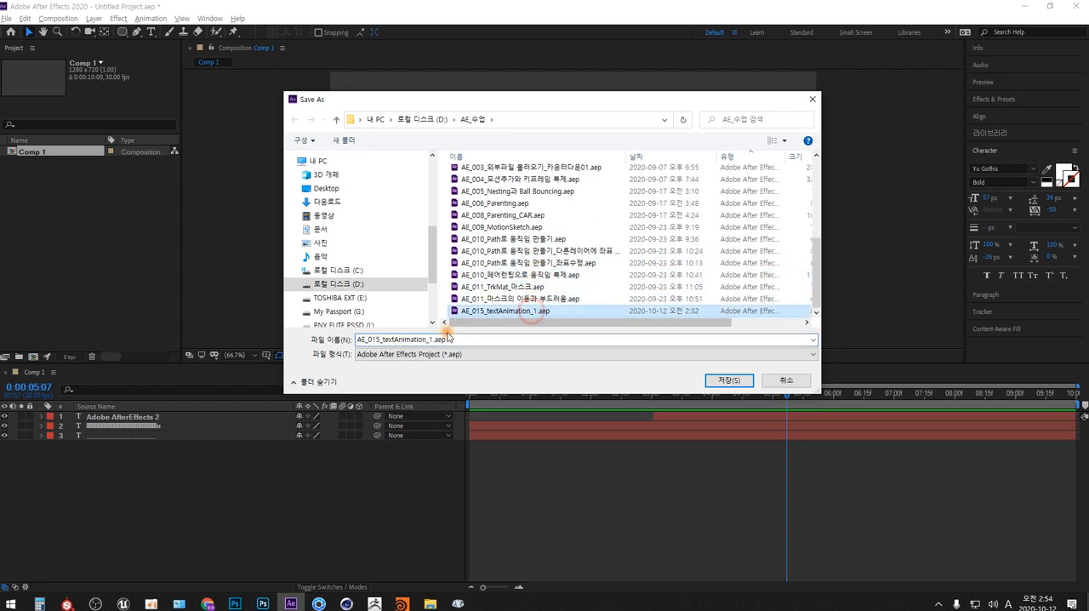
pyautogui.click(380, 339)
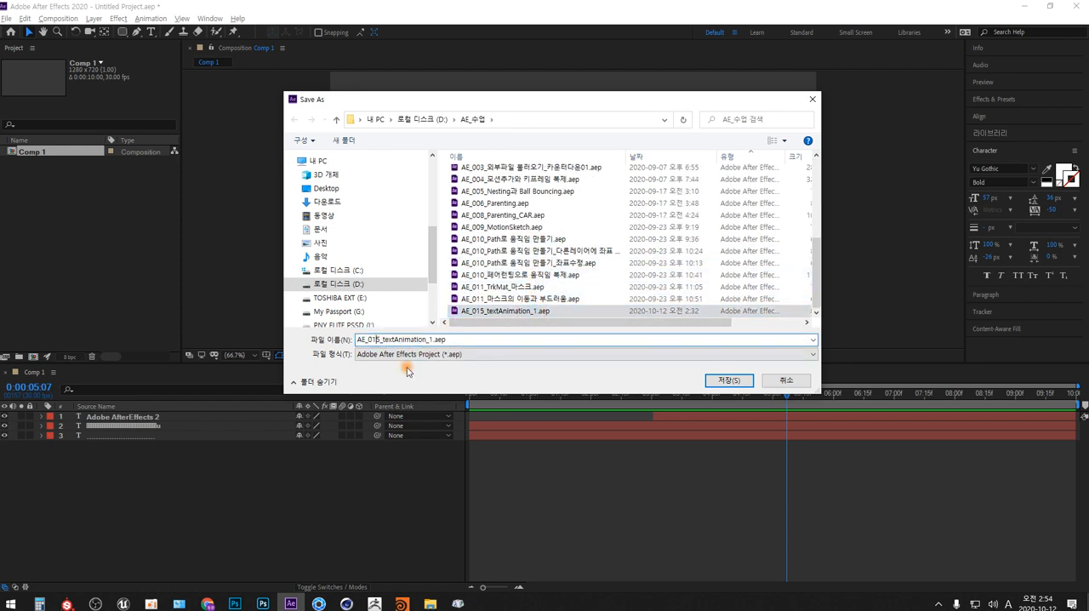
pyautogui.press('BackSpace')
pyautogui.write('6')
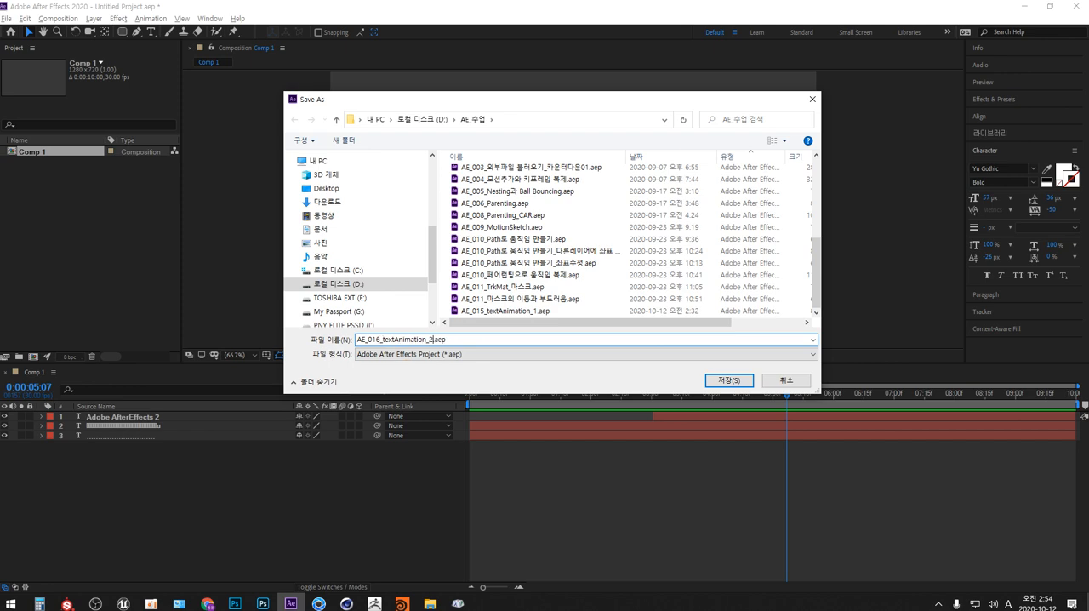
pyautogui.press('Return')
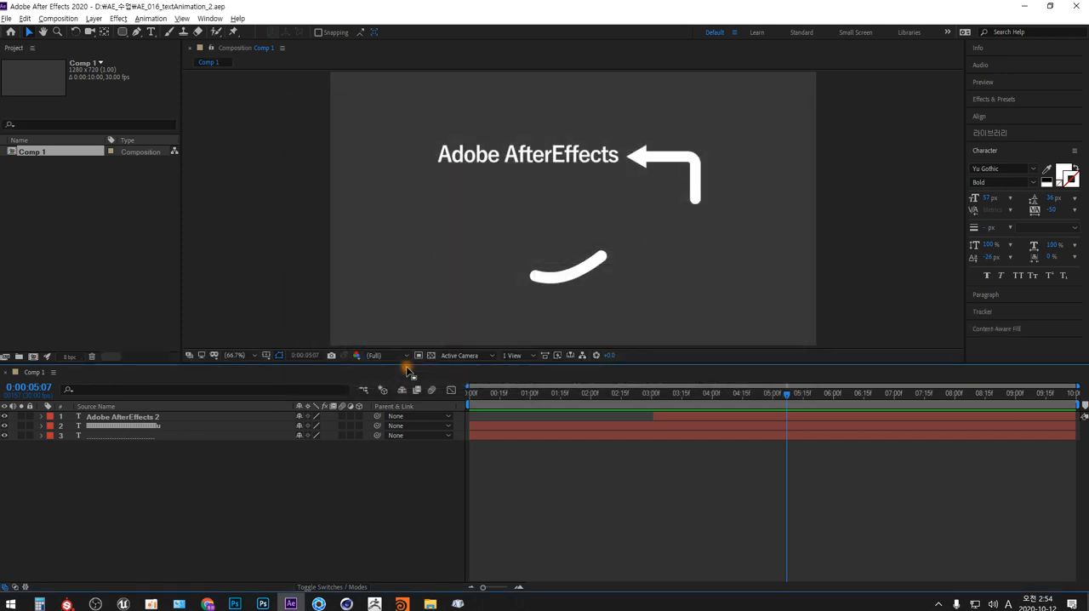
# - Queue Comp 1 in Adobe Media Encoder and change its output location to the AE_수업 folder
pyautogui.click(59, 19)
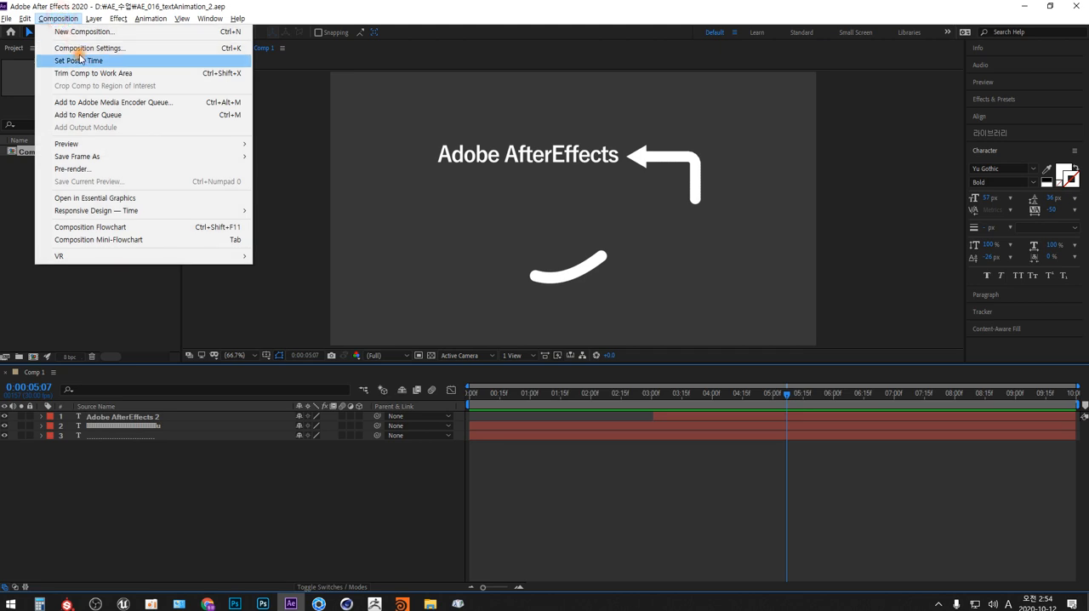
pyautogui.click(95, 103)
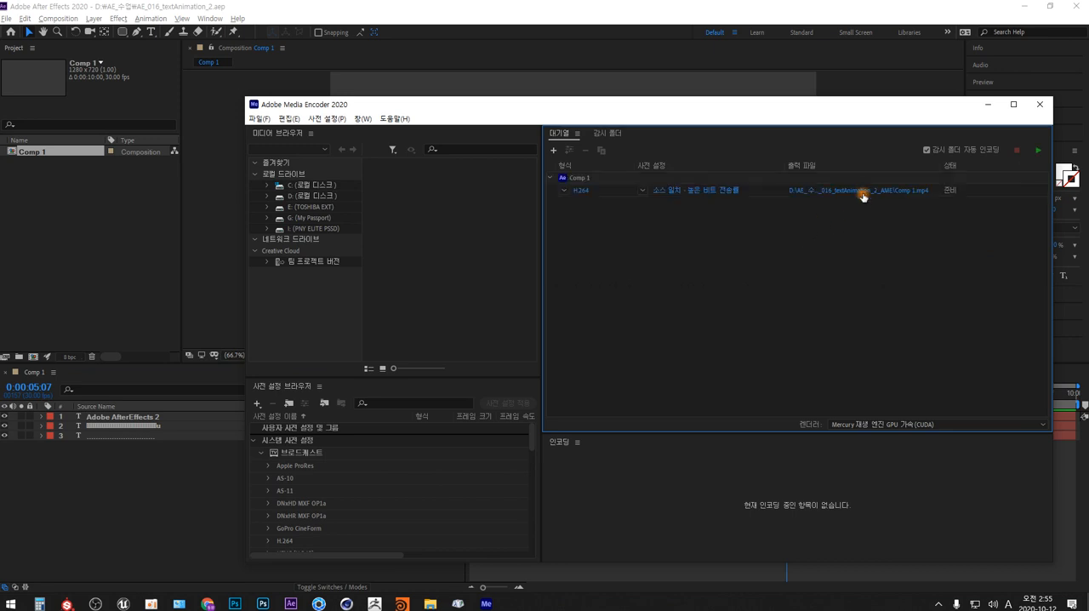
pyautogui.click(863, 193)
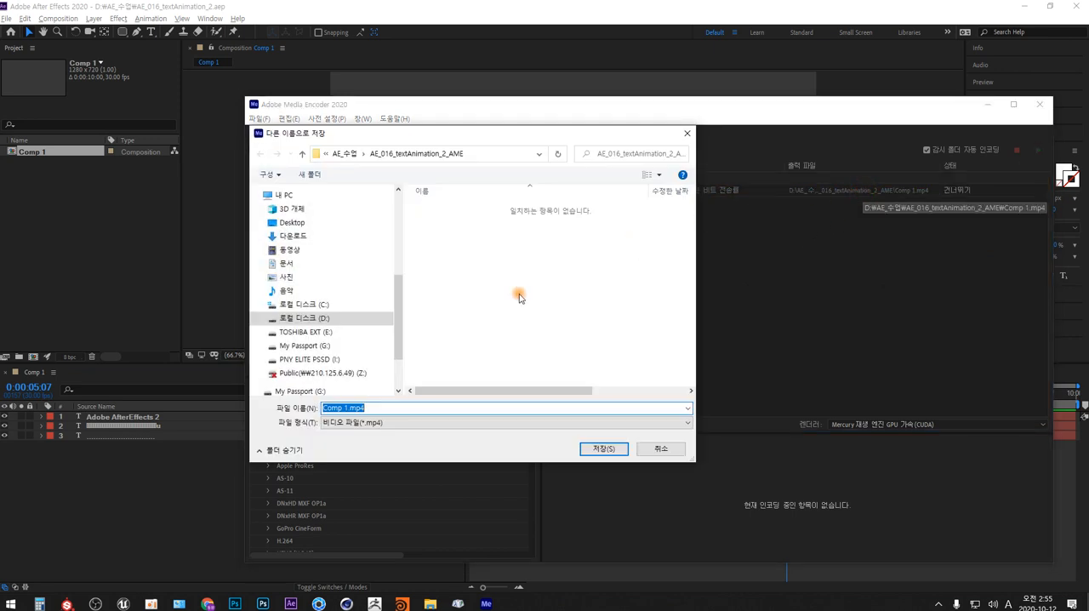
pyautogui.click(344, 153)
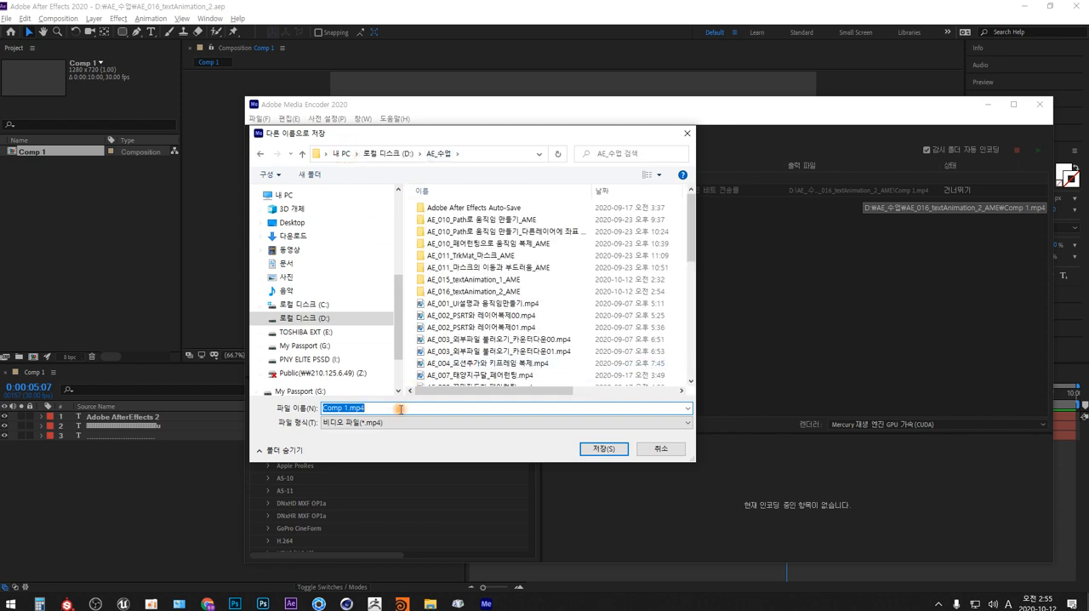
# - Name the output file AE_016_textAnimation_2.mp4, save that setting and start encoding the queue
pyautogui.scroll(-5, 497, 340)
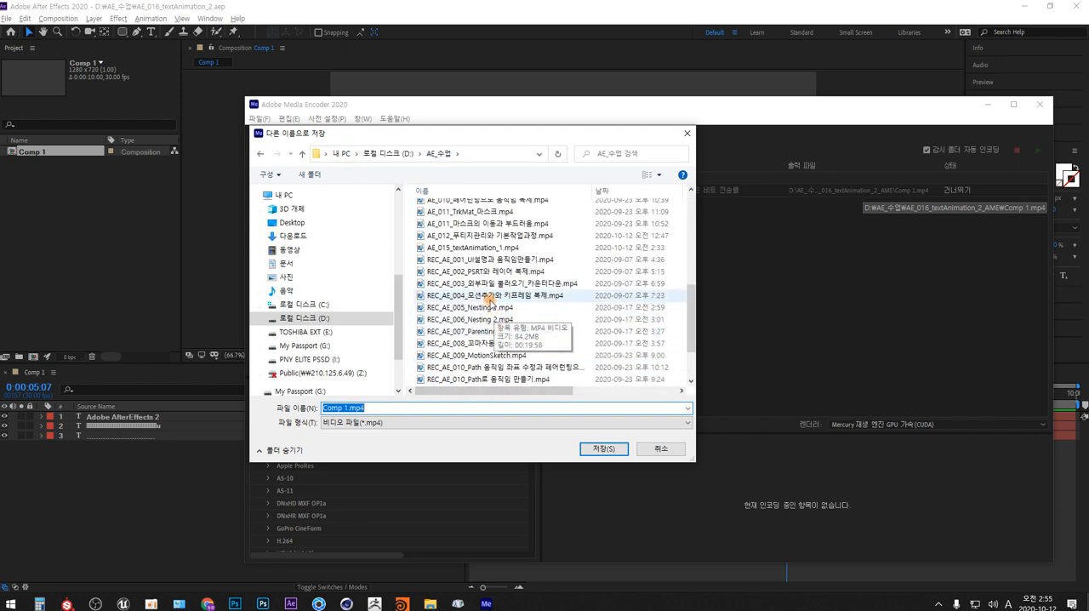
pyautogui.click(477, 247)
pyautogui.click(381, 410)
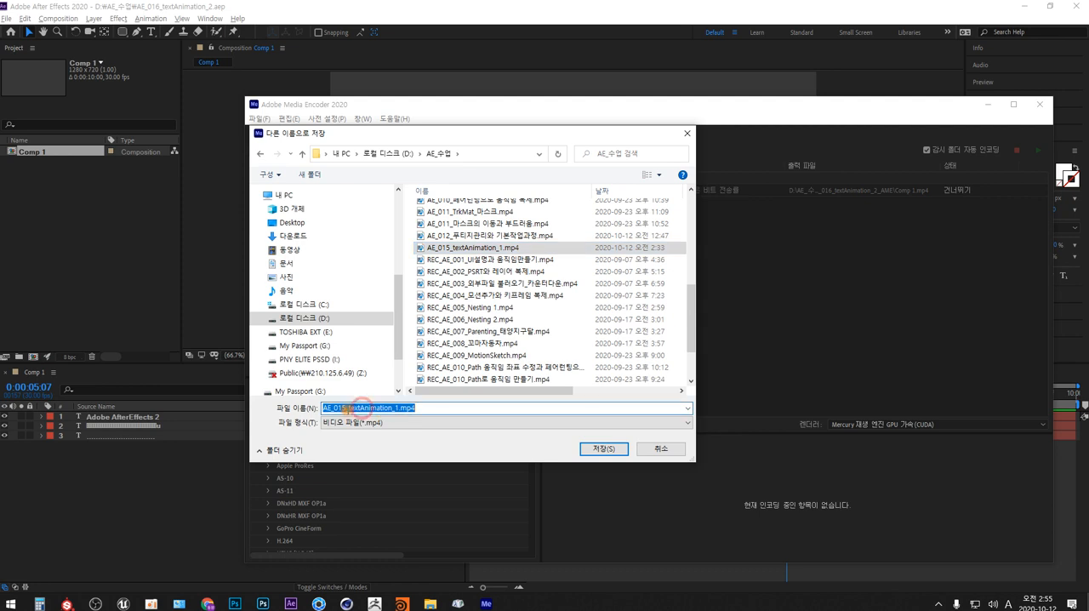
pyautogui.click(343, 408)
pyautogui.press('BackSpace')
pyautogui.write('6')
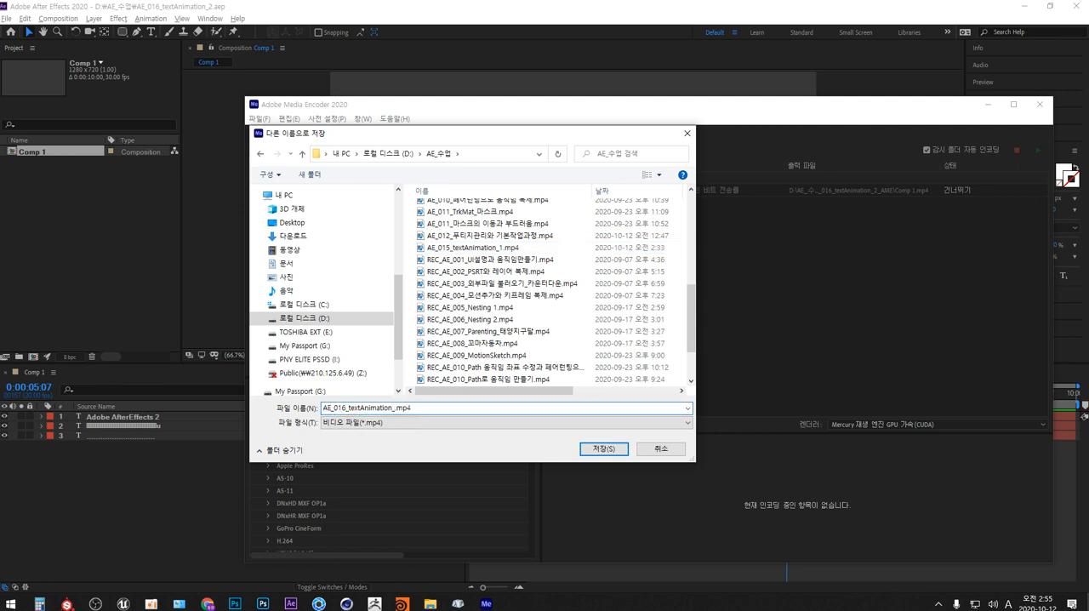
pyautogui.press('Return')
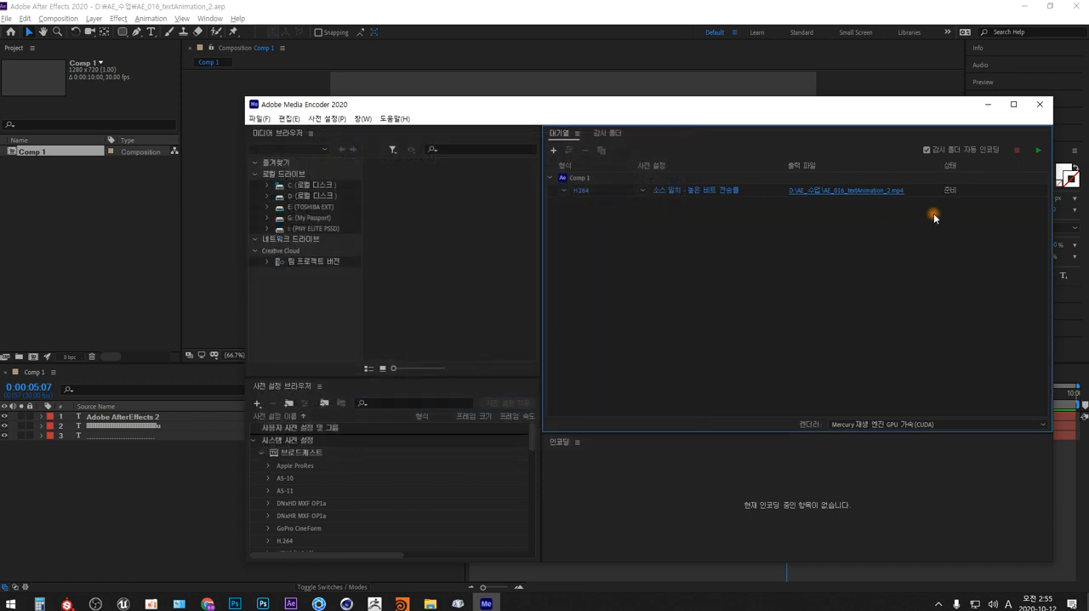
pyautogui.click(1036, 151)
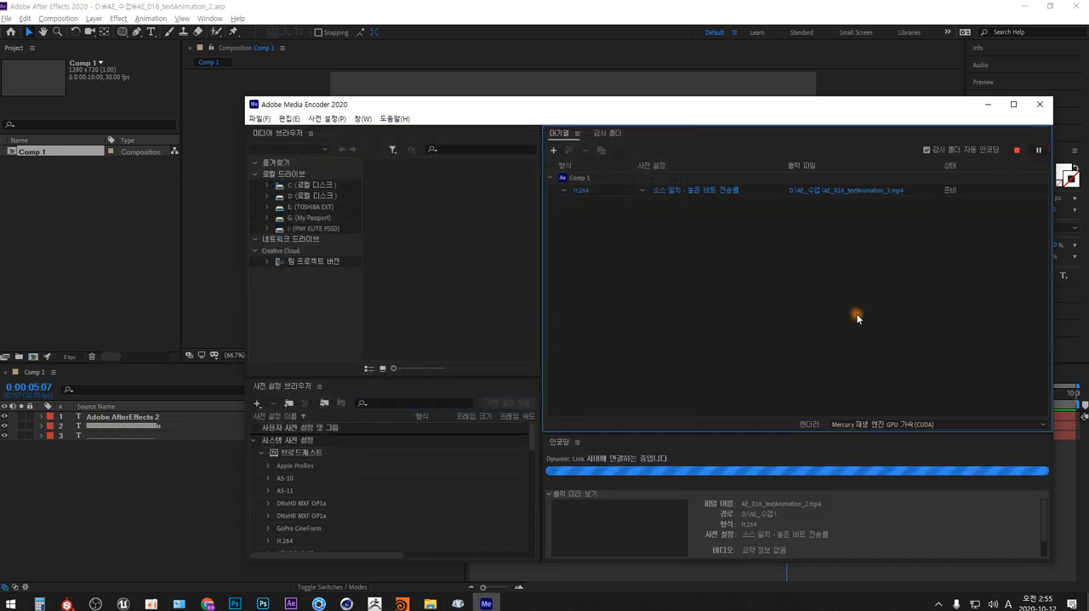